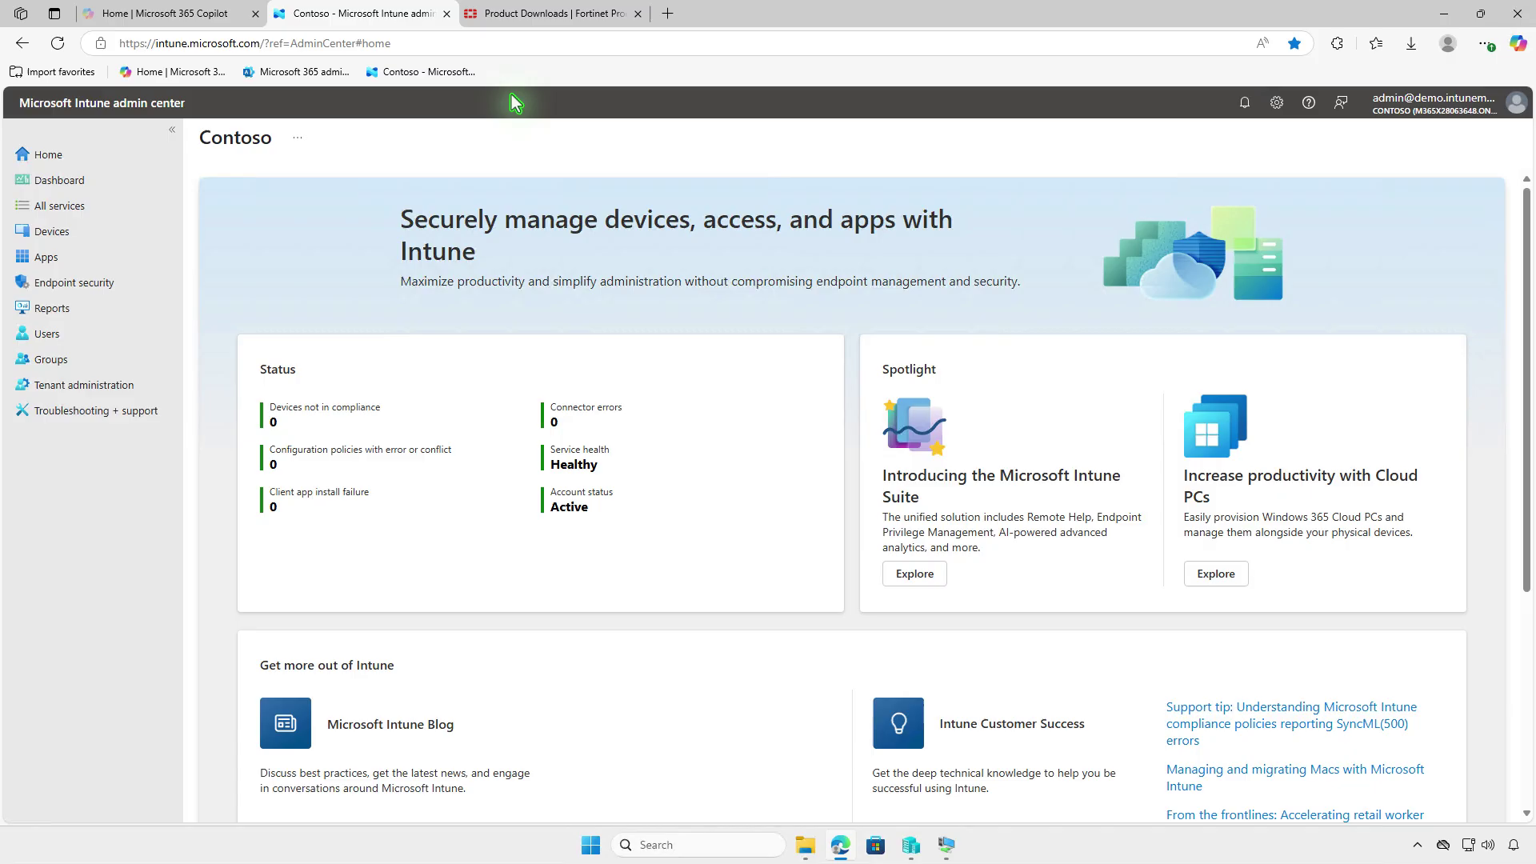
Step: Open the FortiClient VPN-only Windows download form on Fortinet's Product Downloads page
left_click(555, 29)
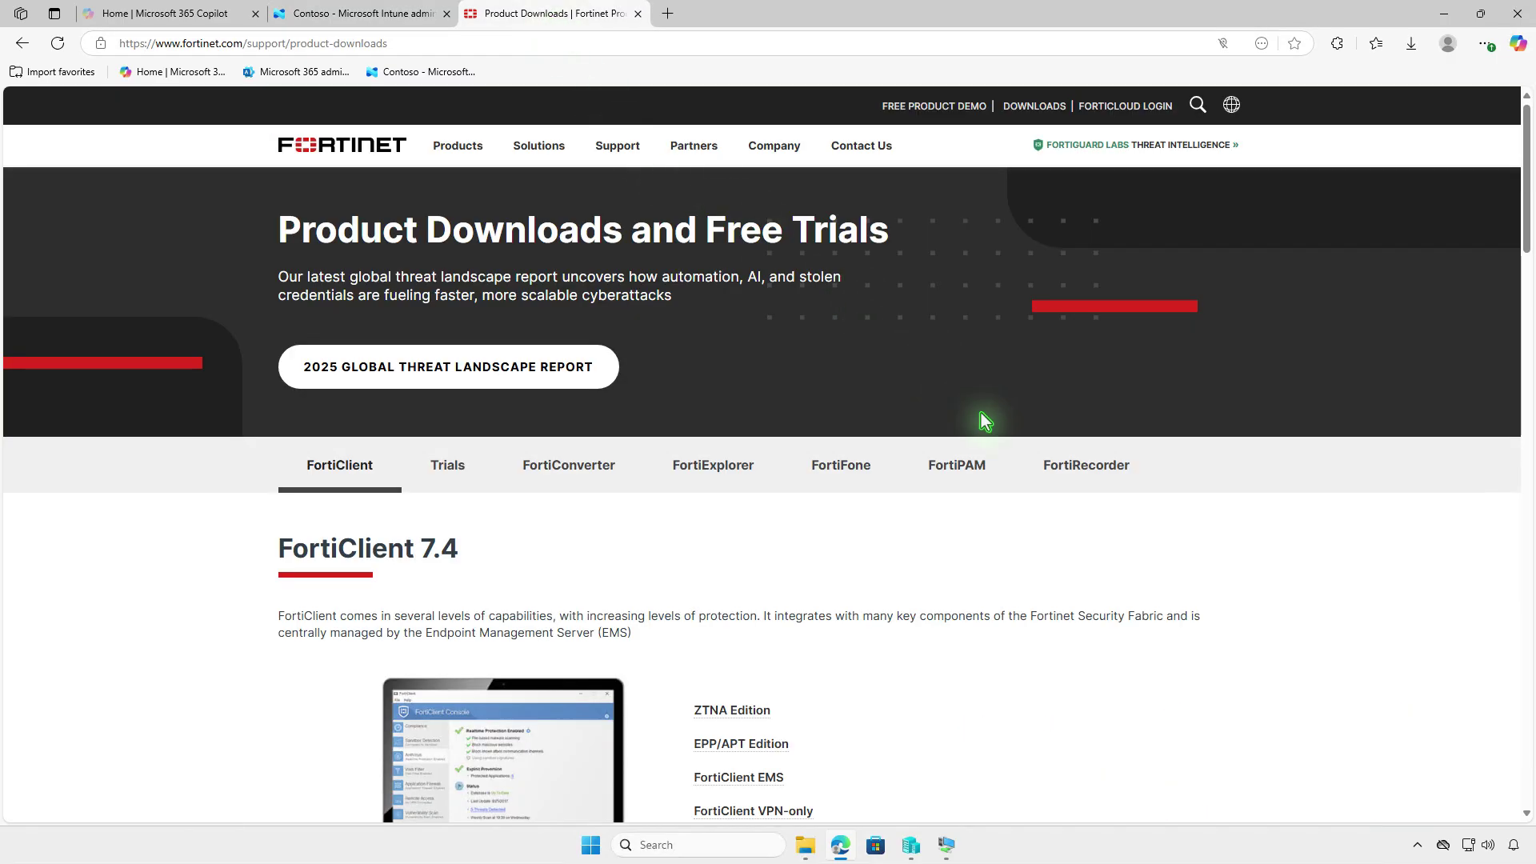
scroll(1232, 548, "down", 3)
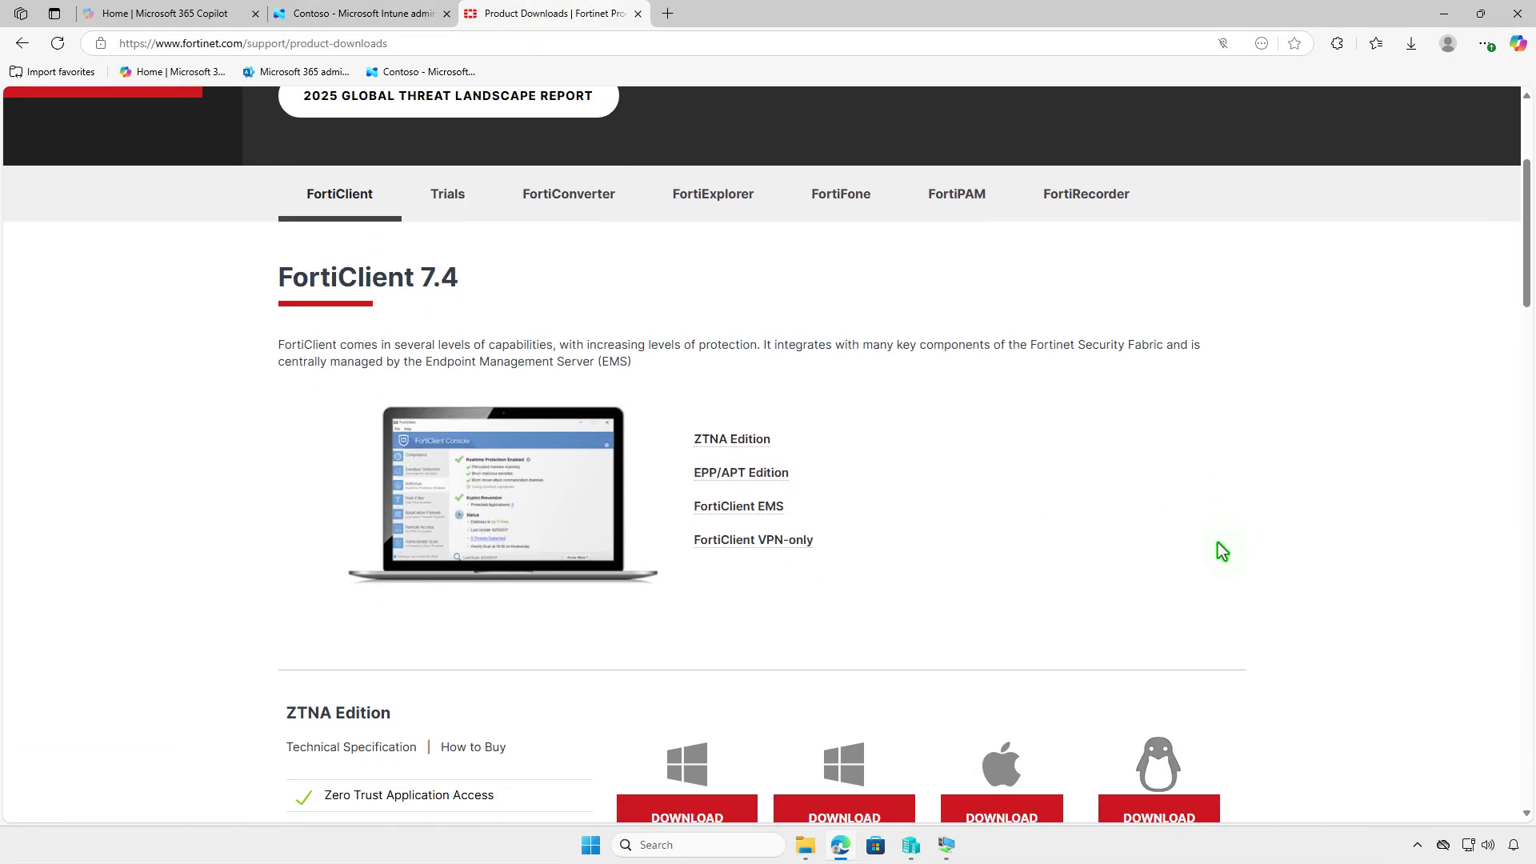
left_click(810, 549)
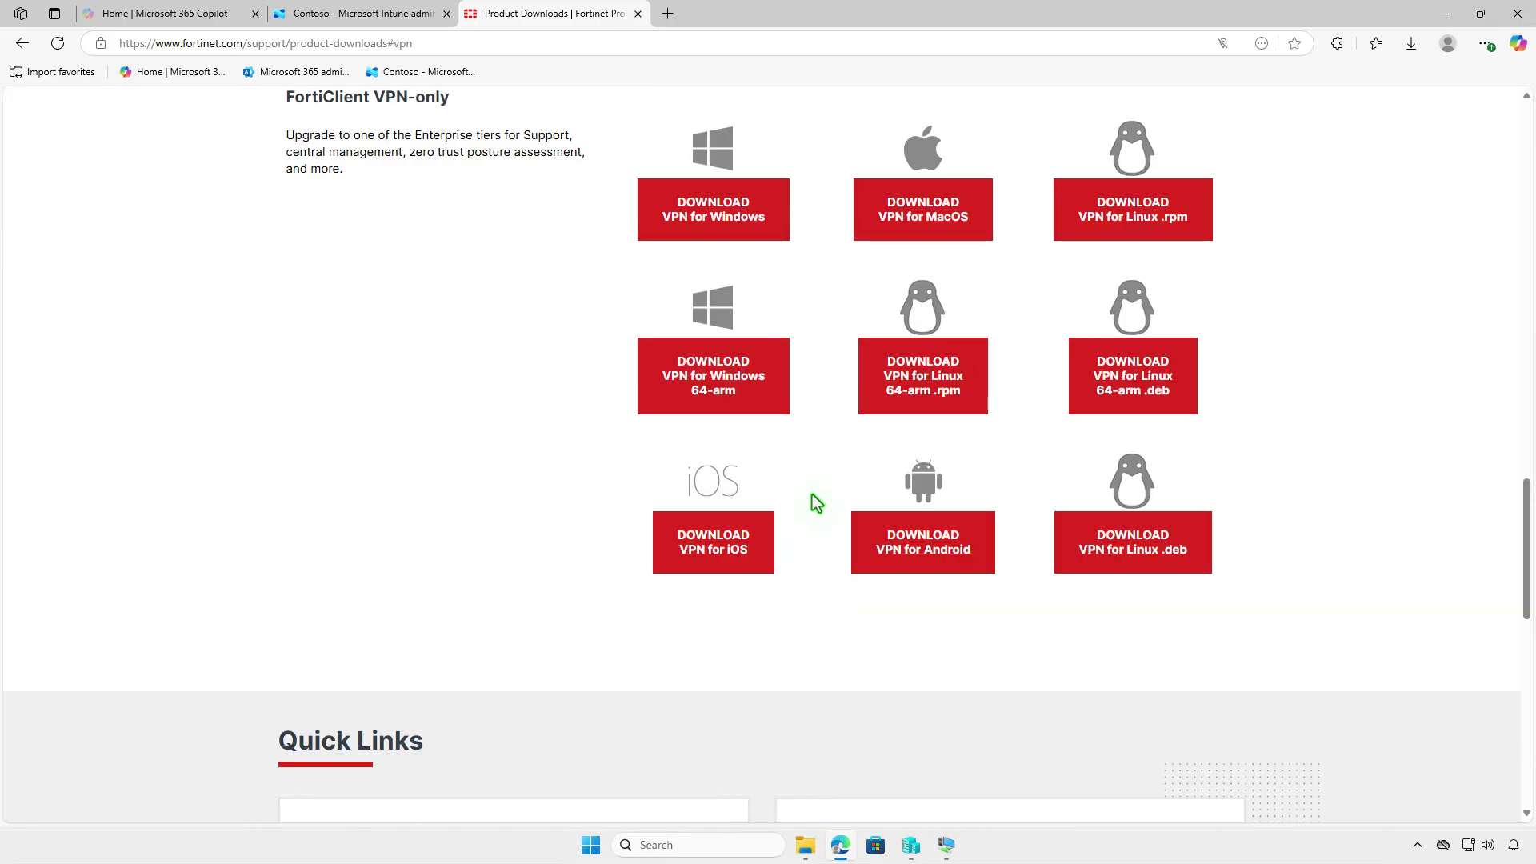
left_click(764, 224)
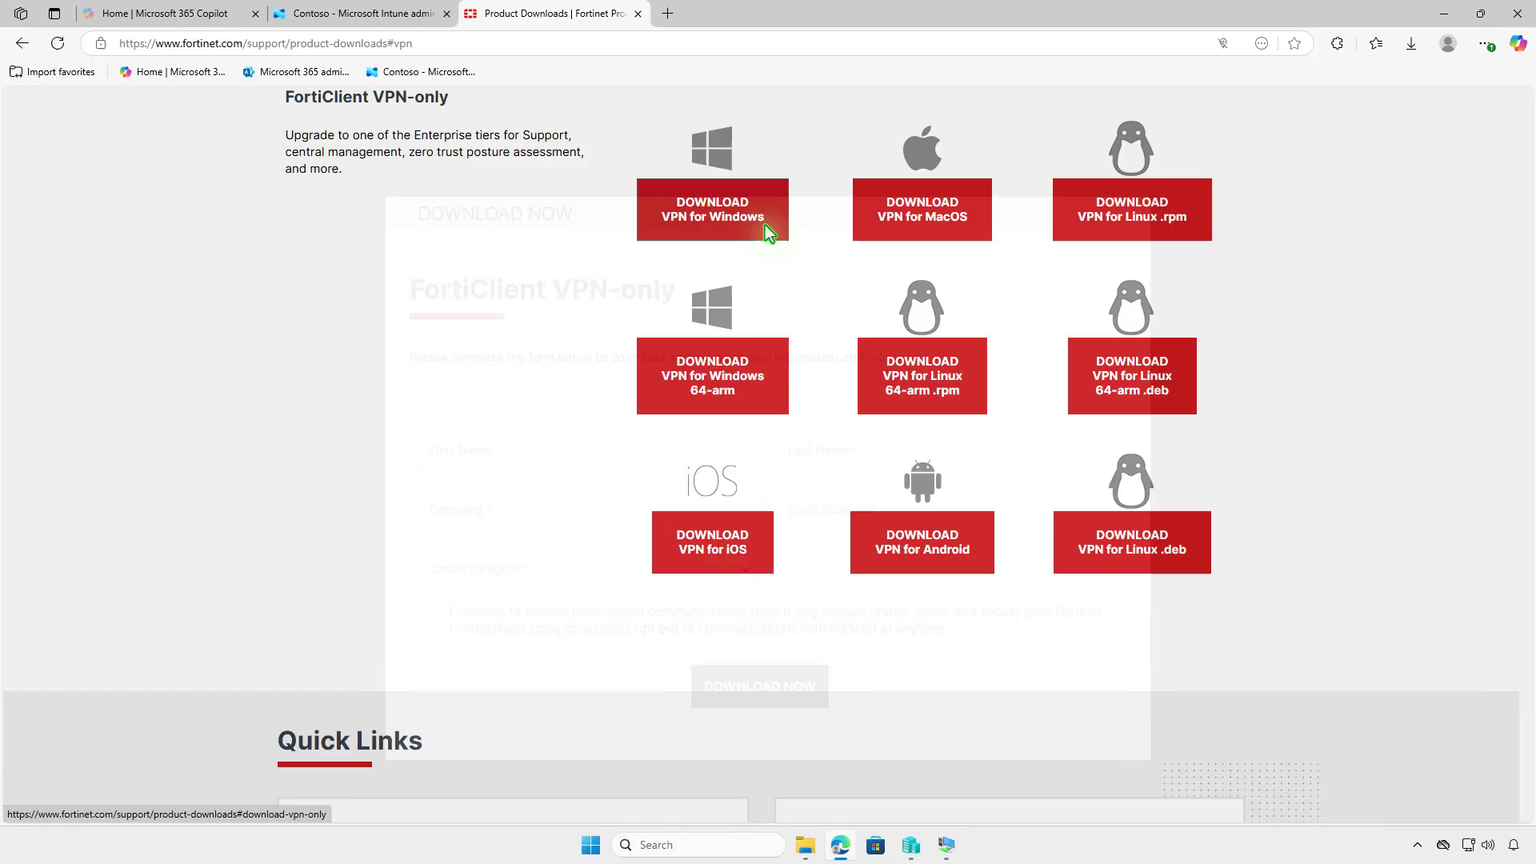
left_click(704, 458)
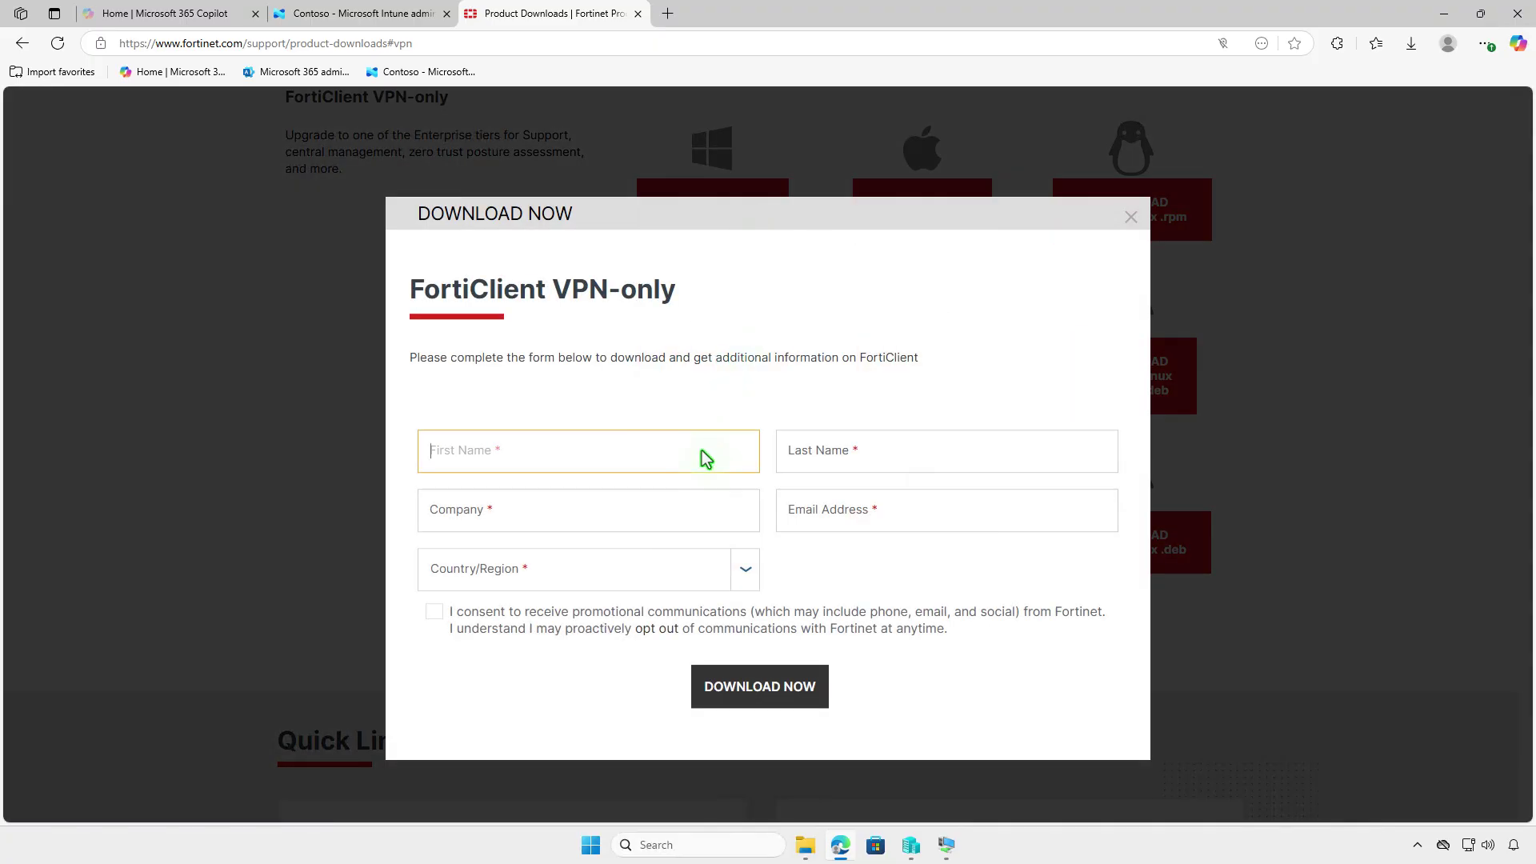
Step: Download FortiClientVPNInstaller.exe by opening the links.fortinet.com VPN agent URL in a new Edge tab
left_click(676, 18)
type("https://links.fortinet.com/forticlient/win/vpnagent")
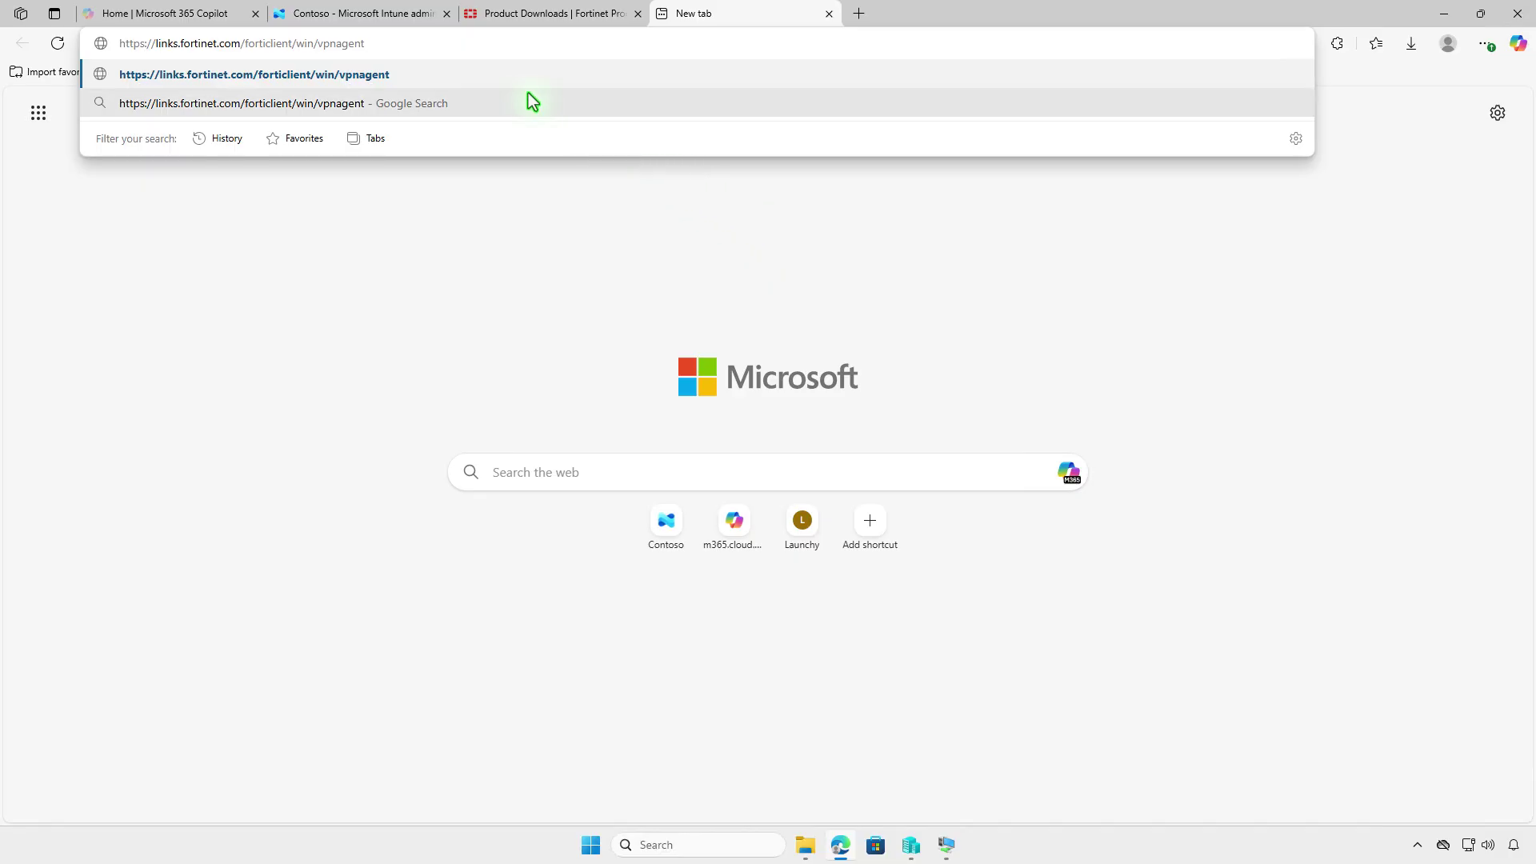
left_click(503, 79)
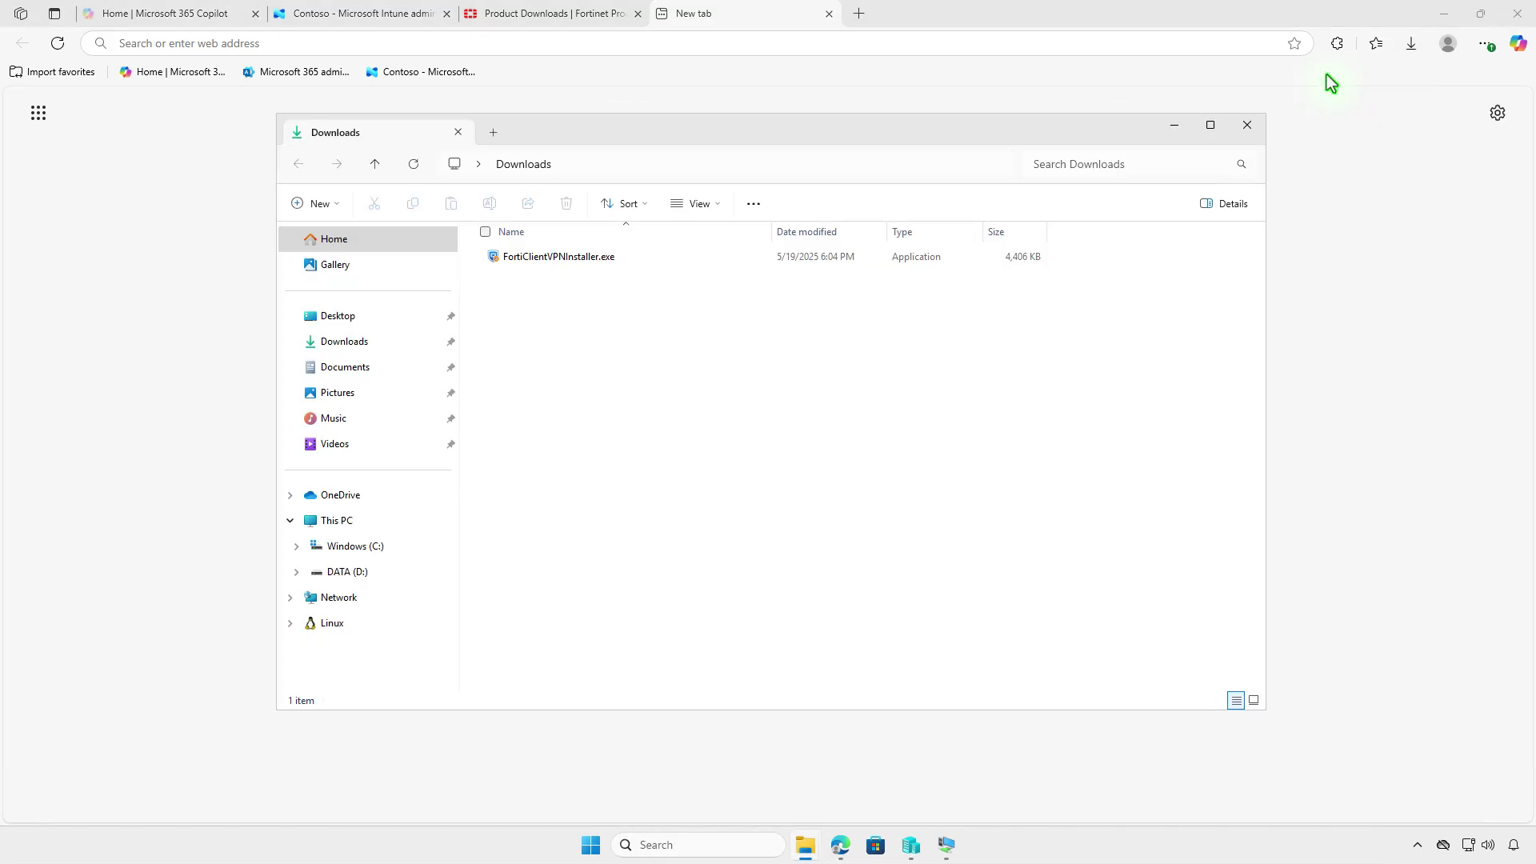
Step: Launch FortiClientVPNInstaller.exe from Downloads, then cancel and close the setup wizard without installing
left_click(1441, 15)
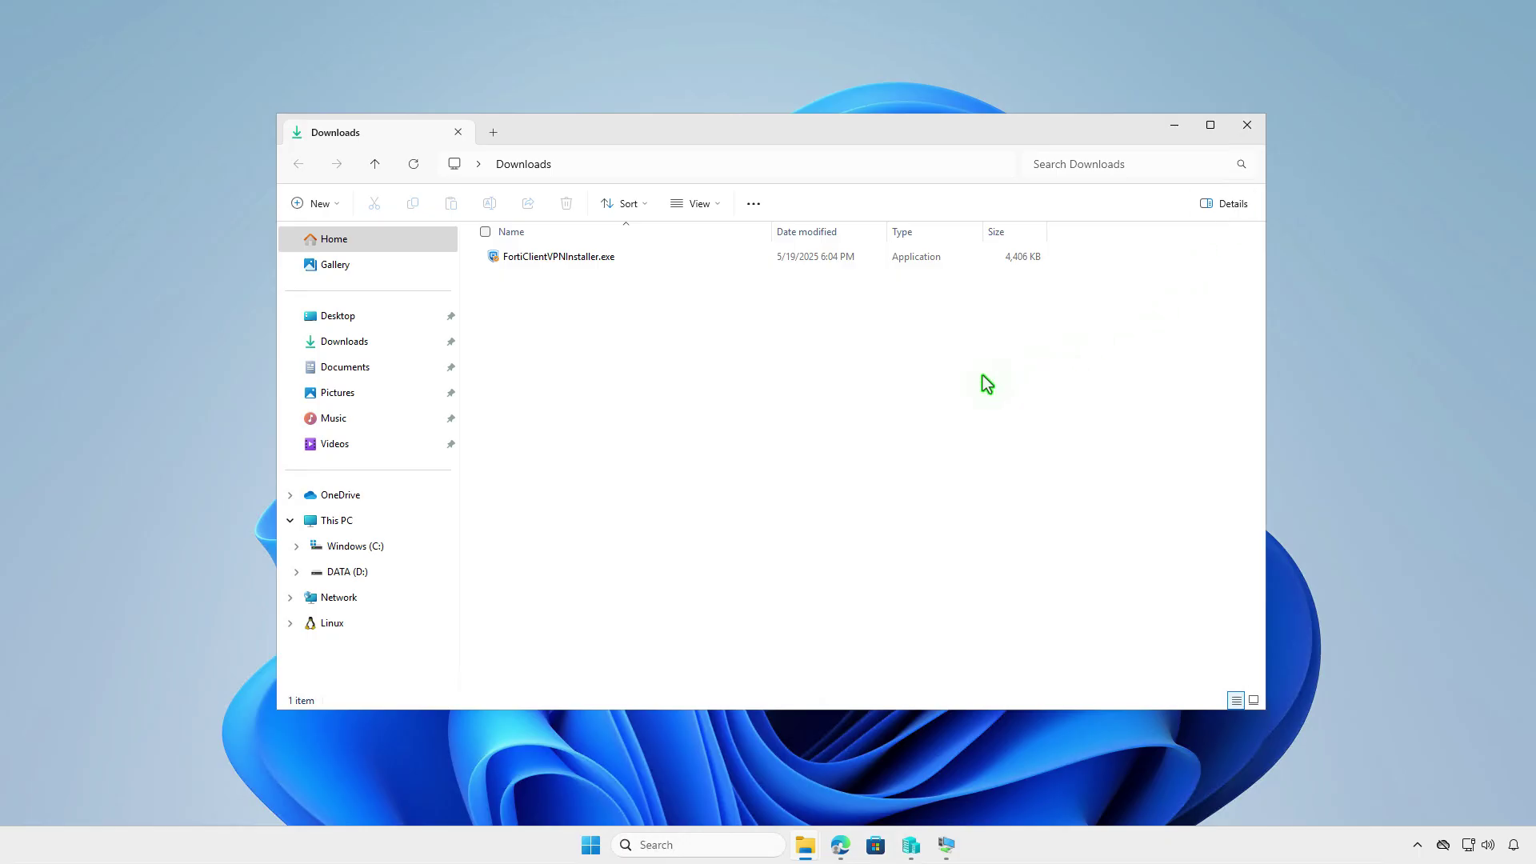
left_click(685, 262)
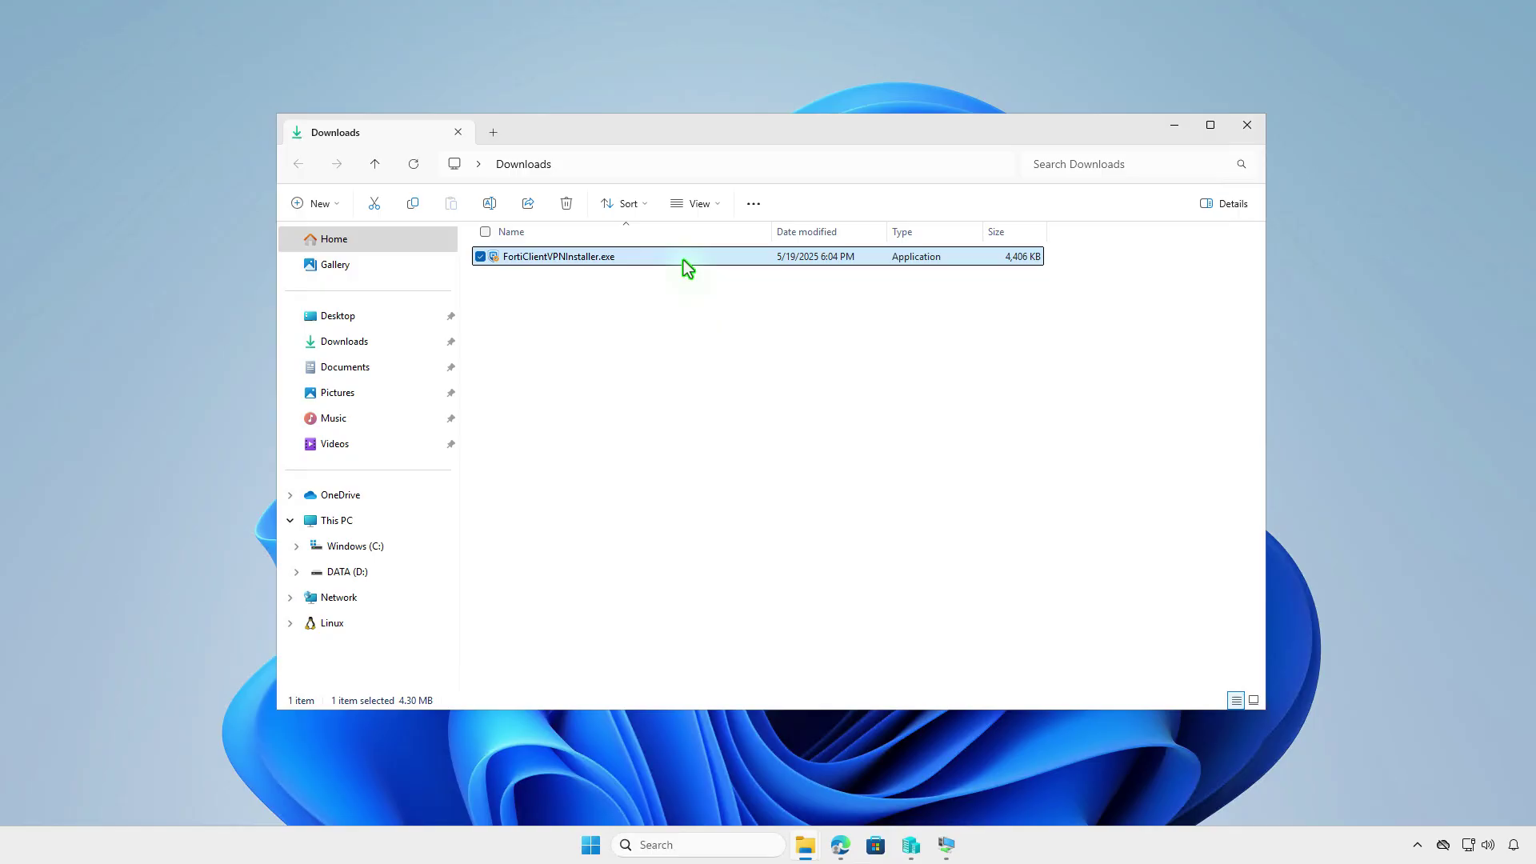
double_click(683, 261)
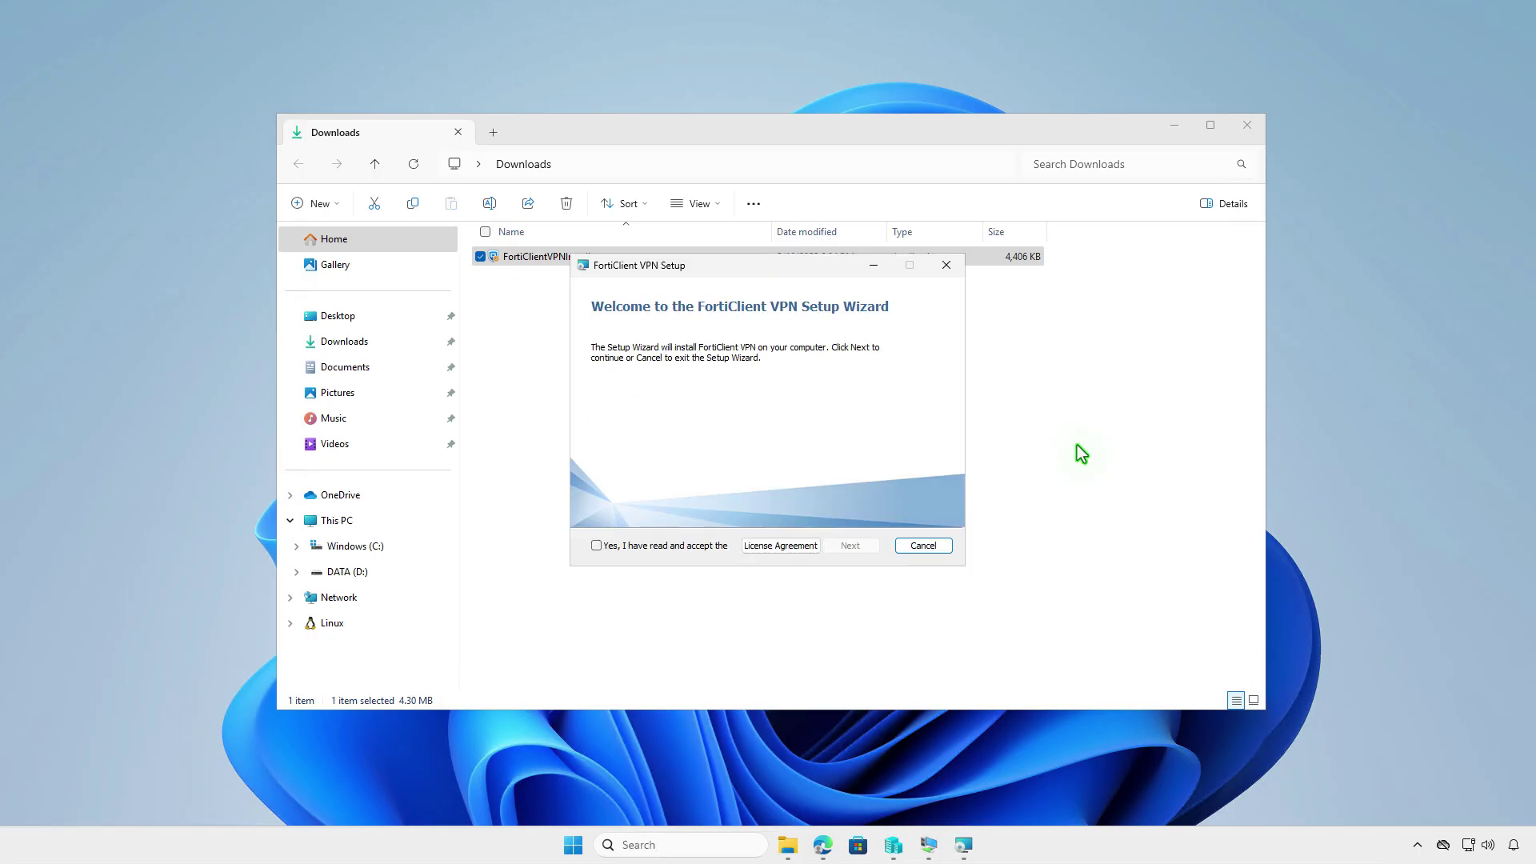
left_click(946, 551)
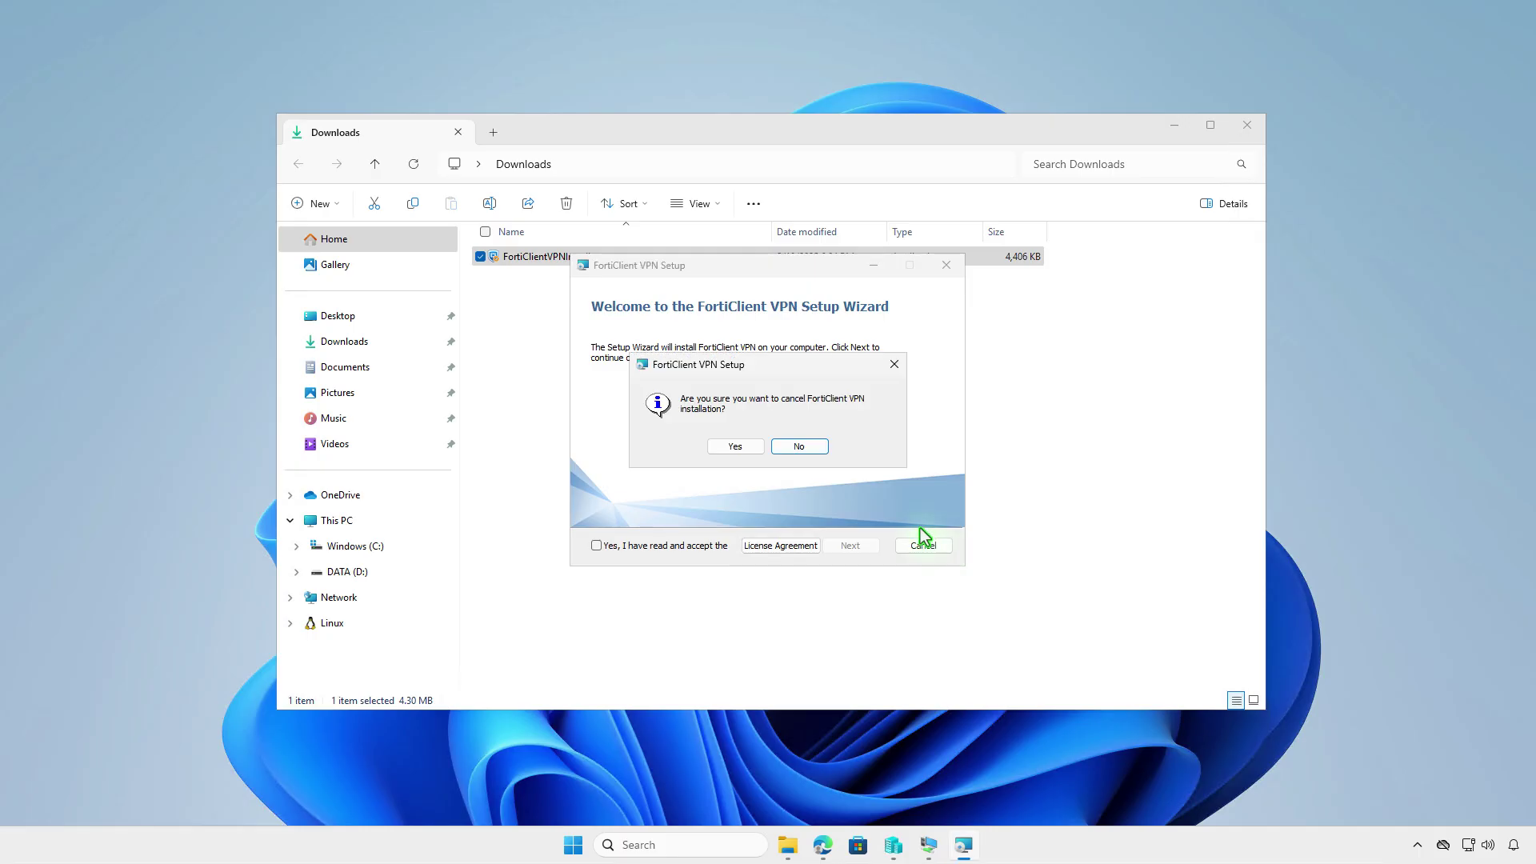
left_click(757, 449)
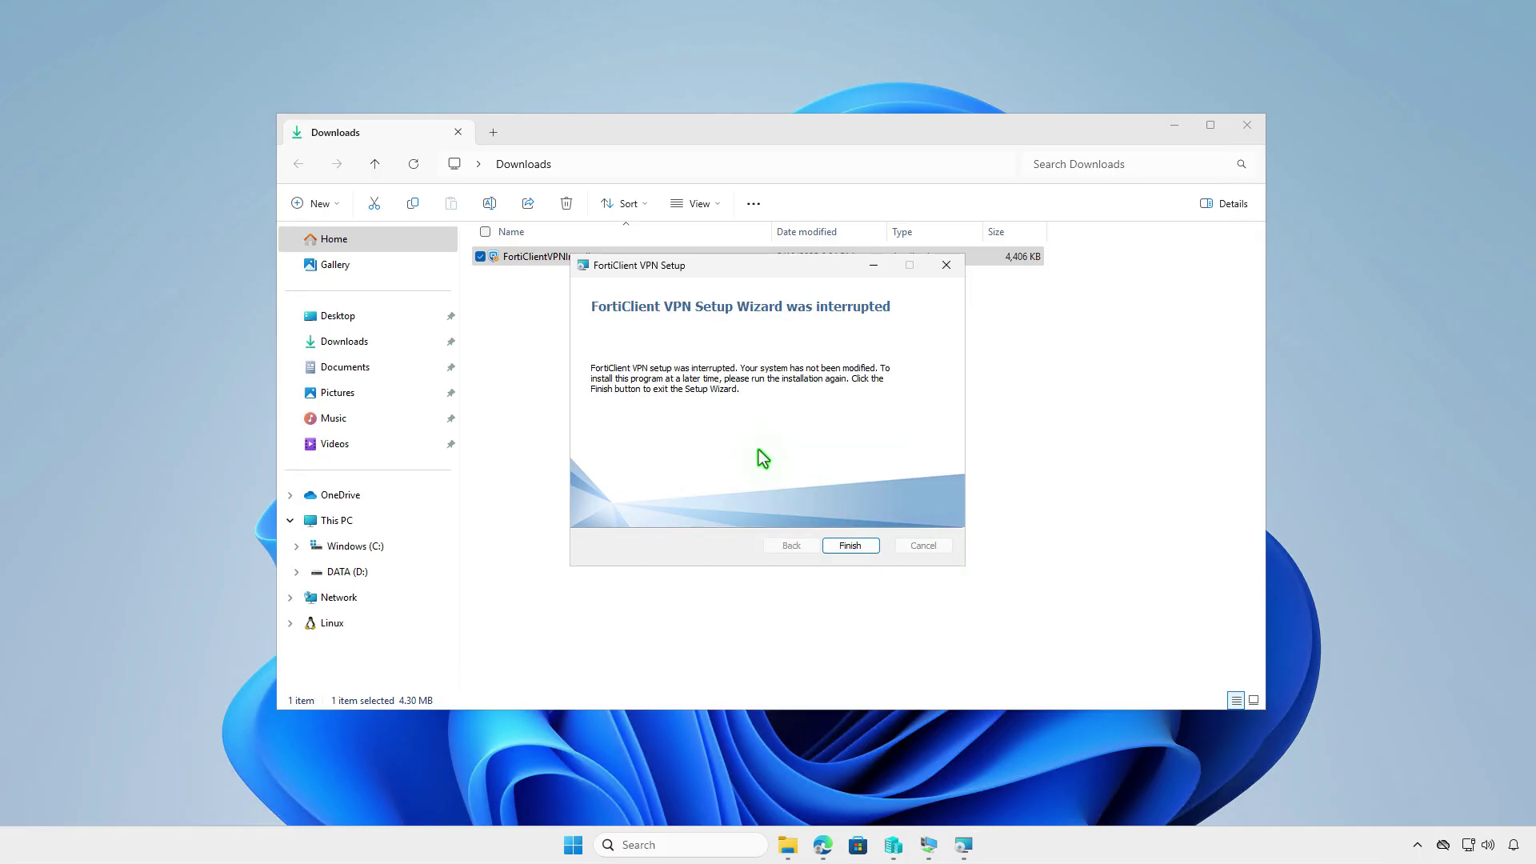
left_click(848, 544)
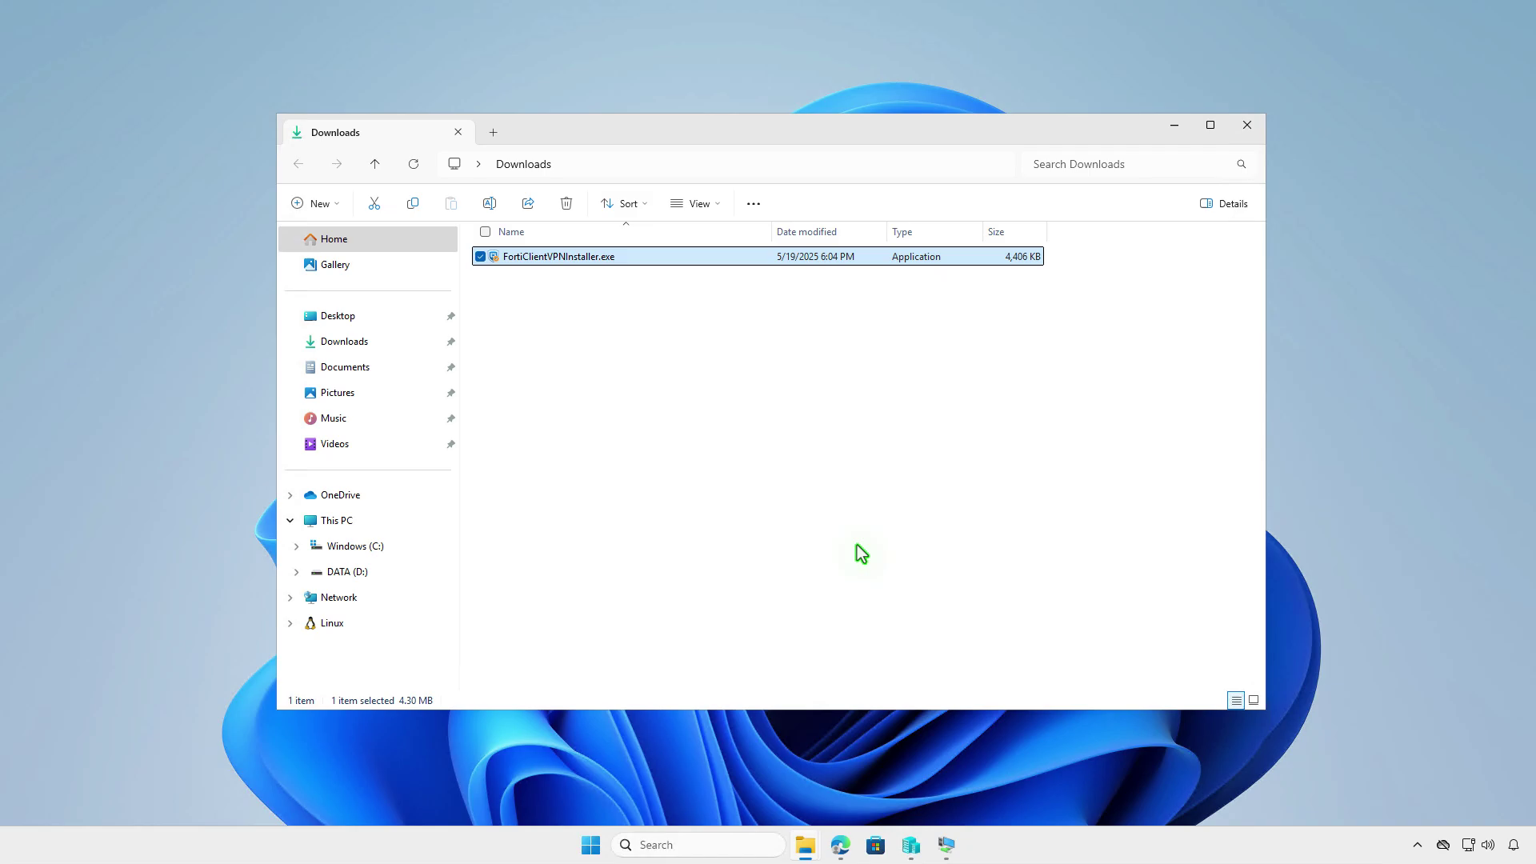
Step: Go to the %temp% folder and sort it by Date modified, newest first
left_click(634, 163)
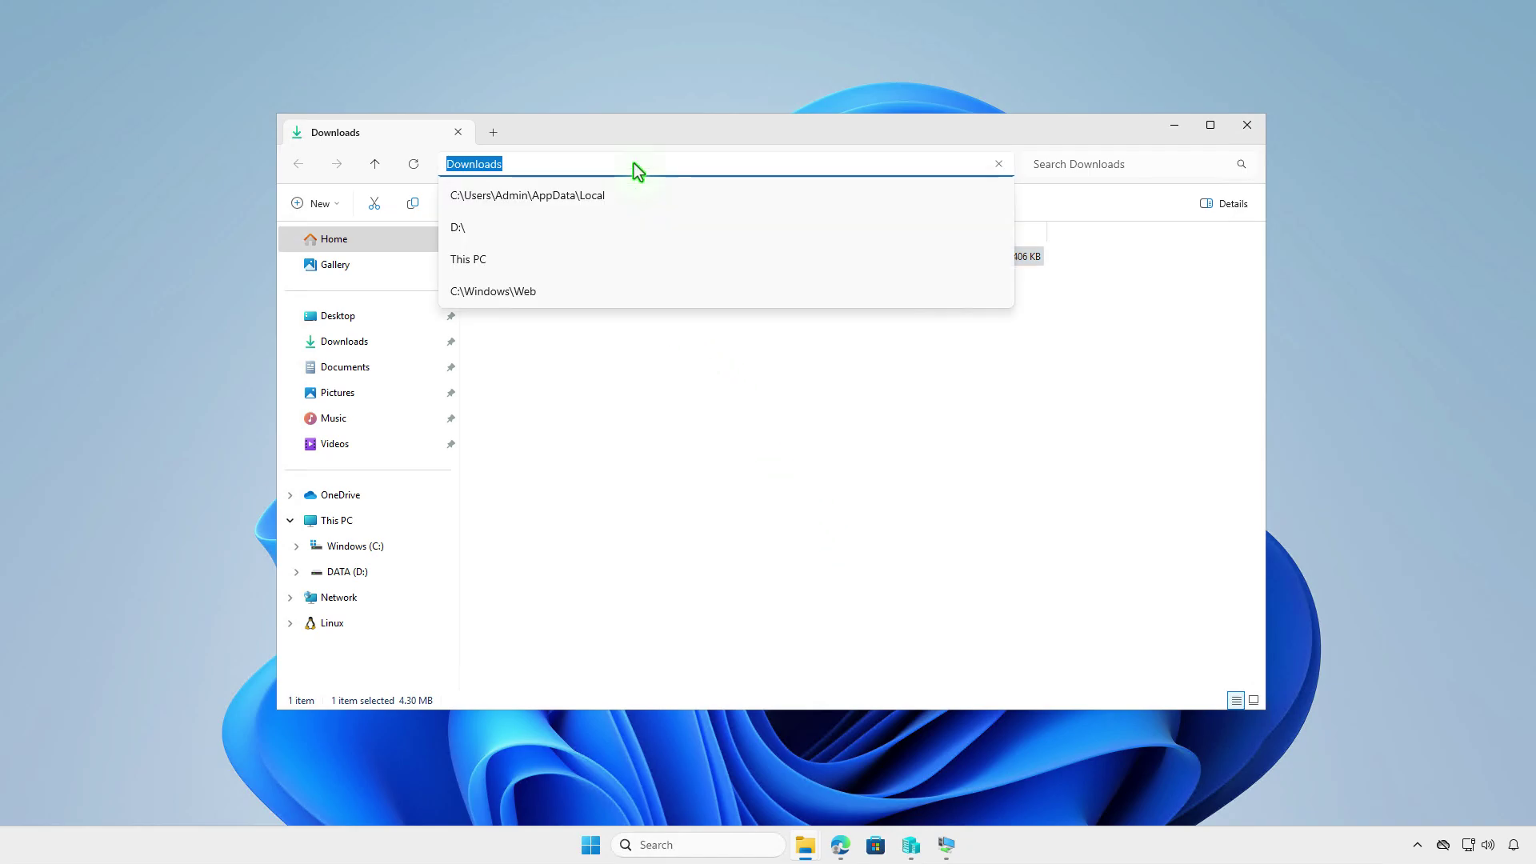
type("%tem")
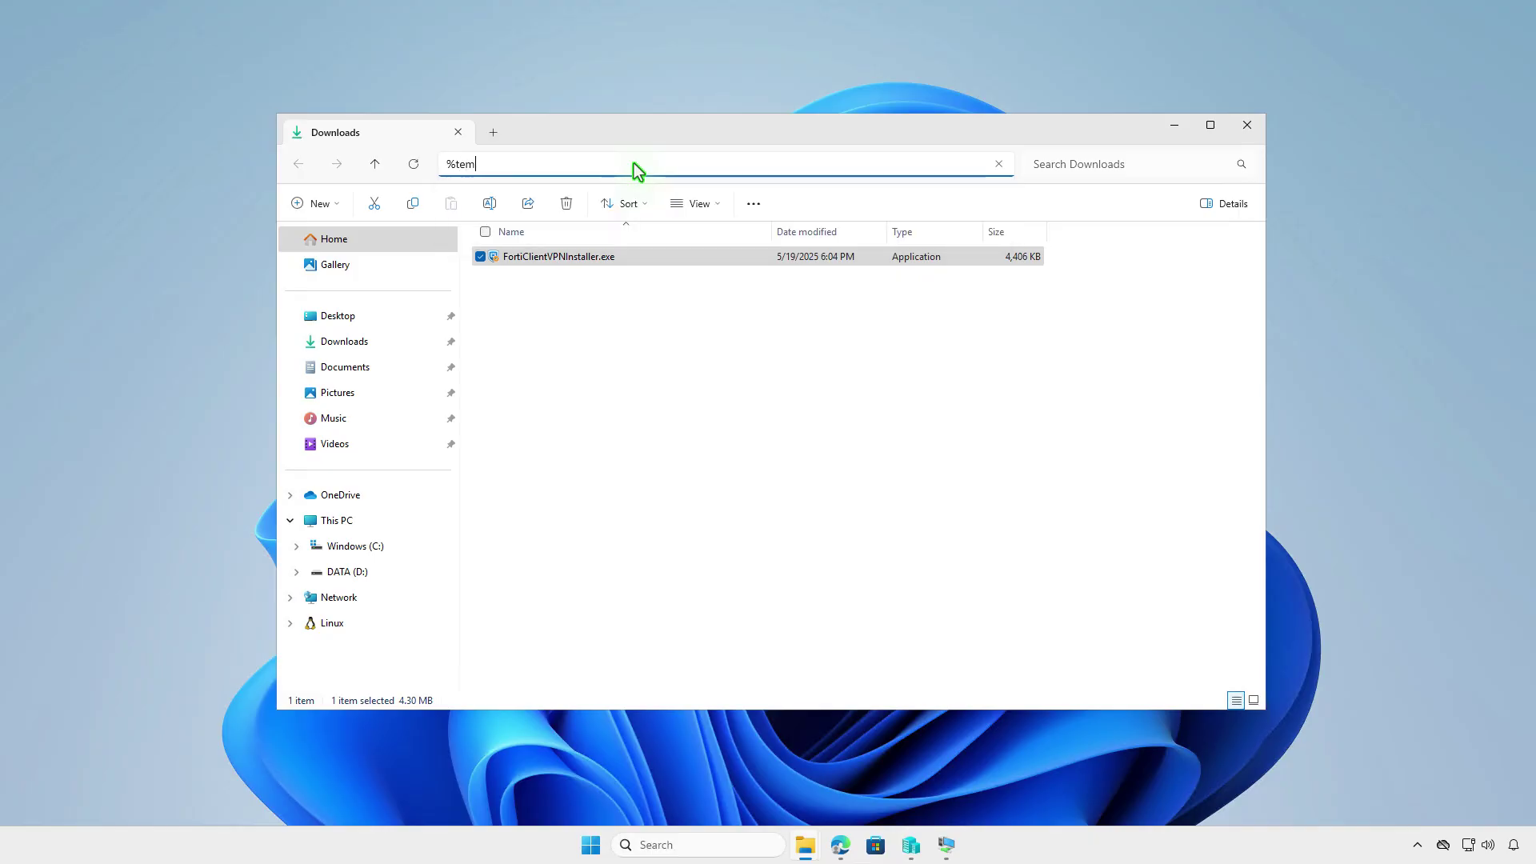
type("p%")
key("Return")
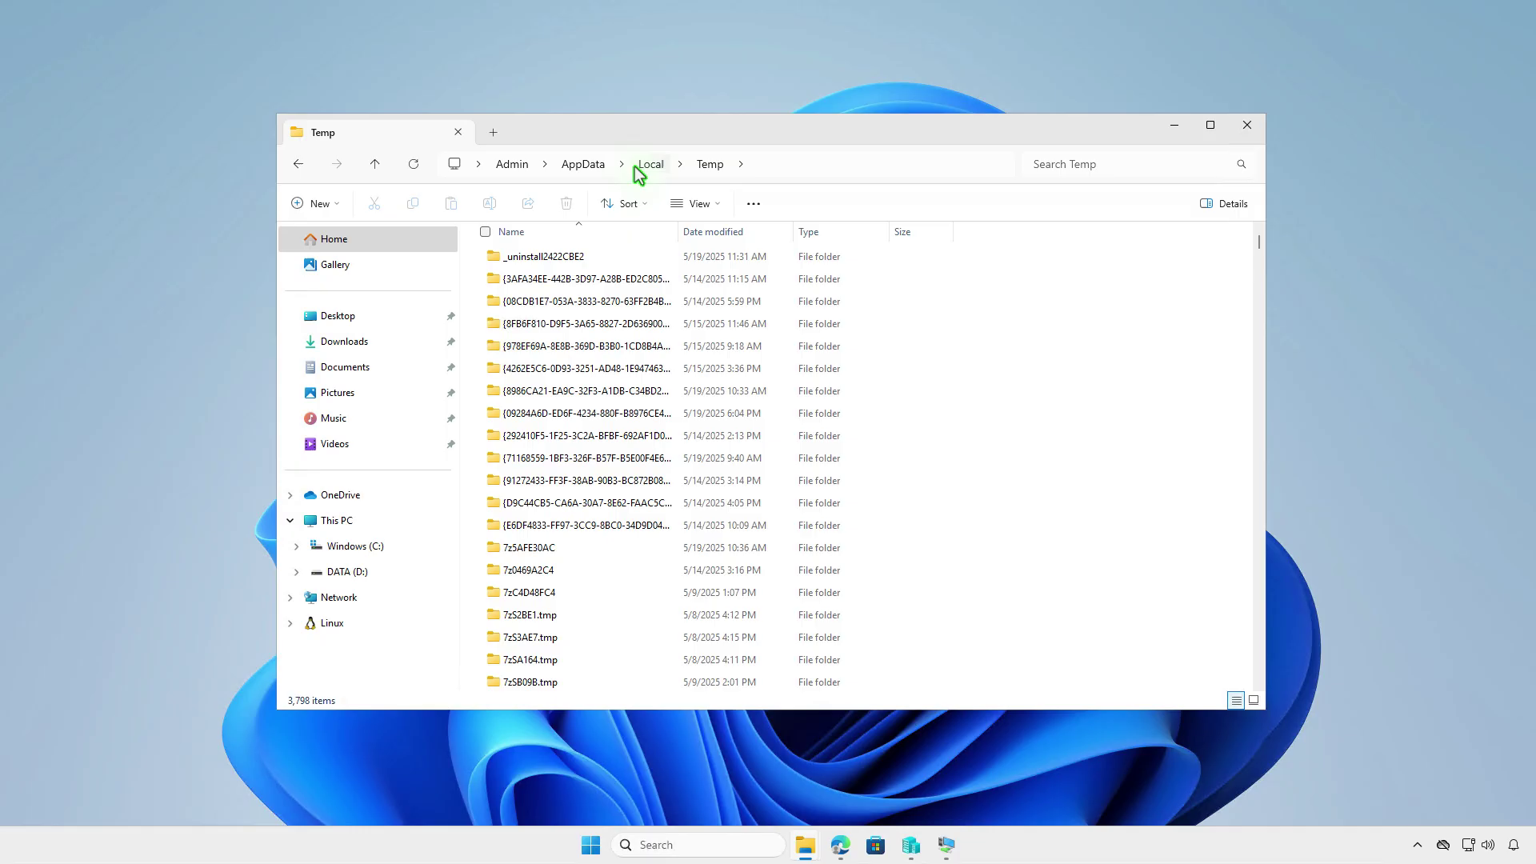
left_click(738, 239)
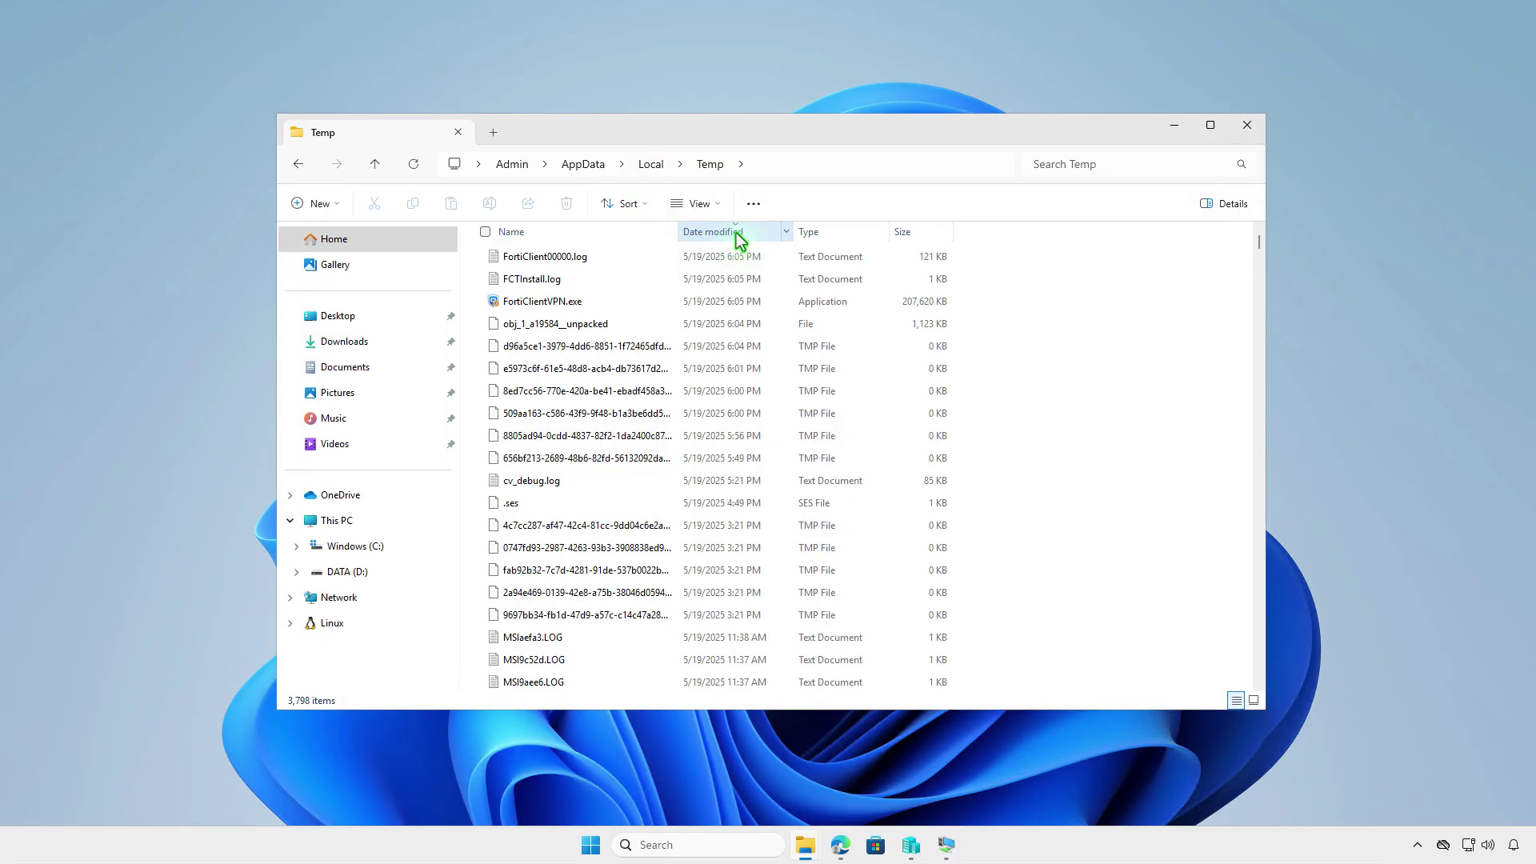
Step: Copy the C:\ProgramData\Applications\Cache ...\7.4.3.1790 path from FortiClient00000.log in Notepad
double_click(641, 256)
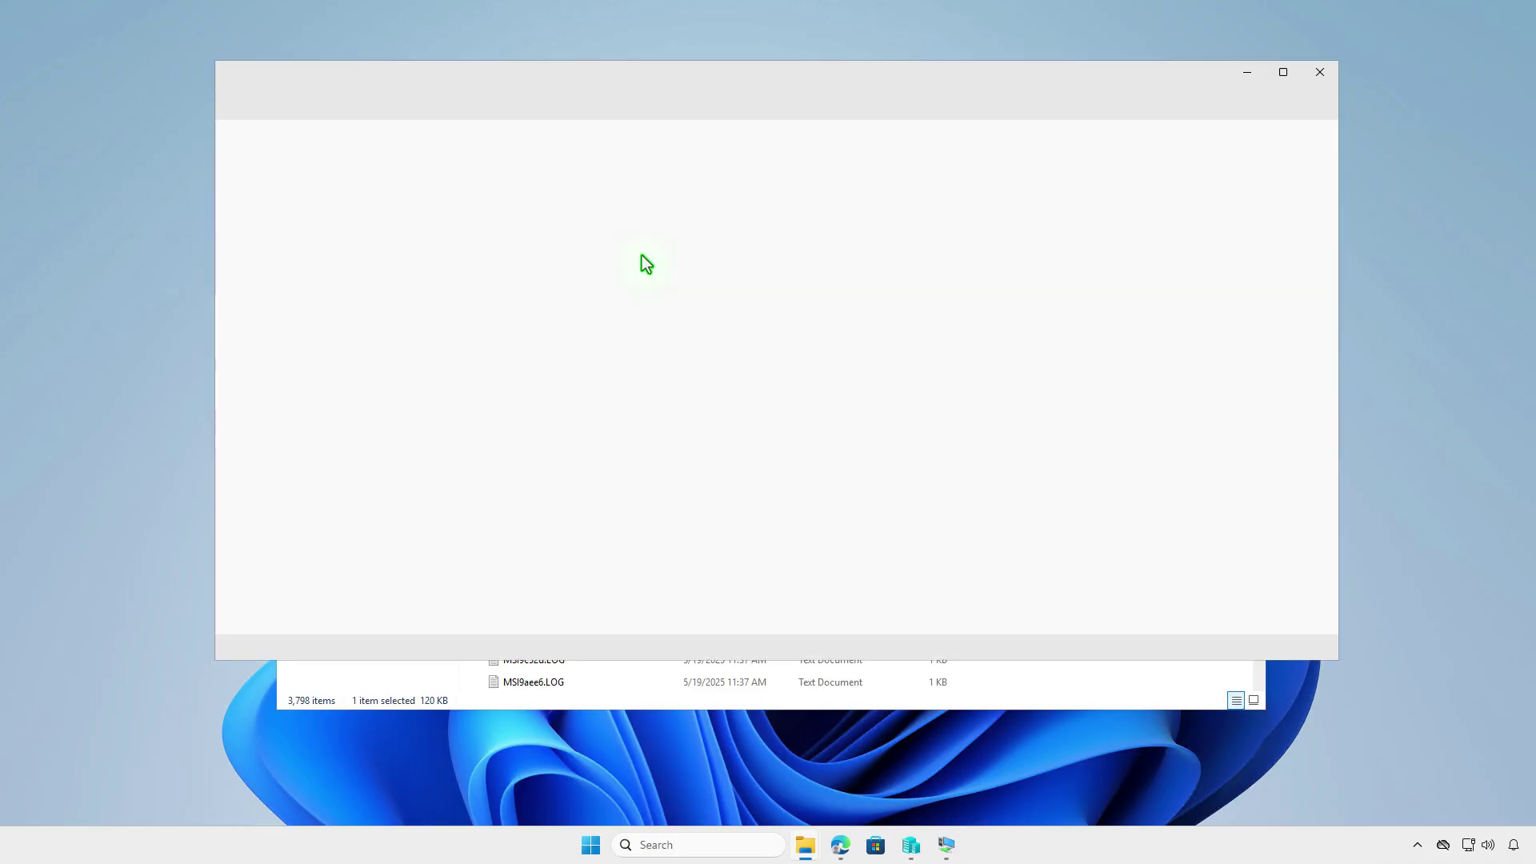
scroll(644, 259, "down", 10)
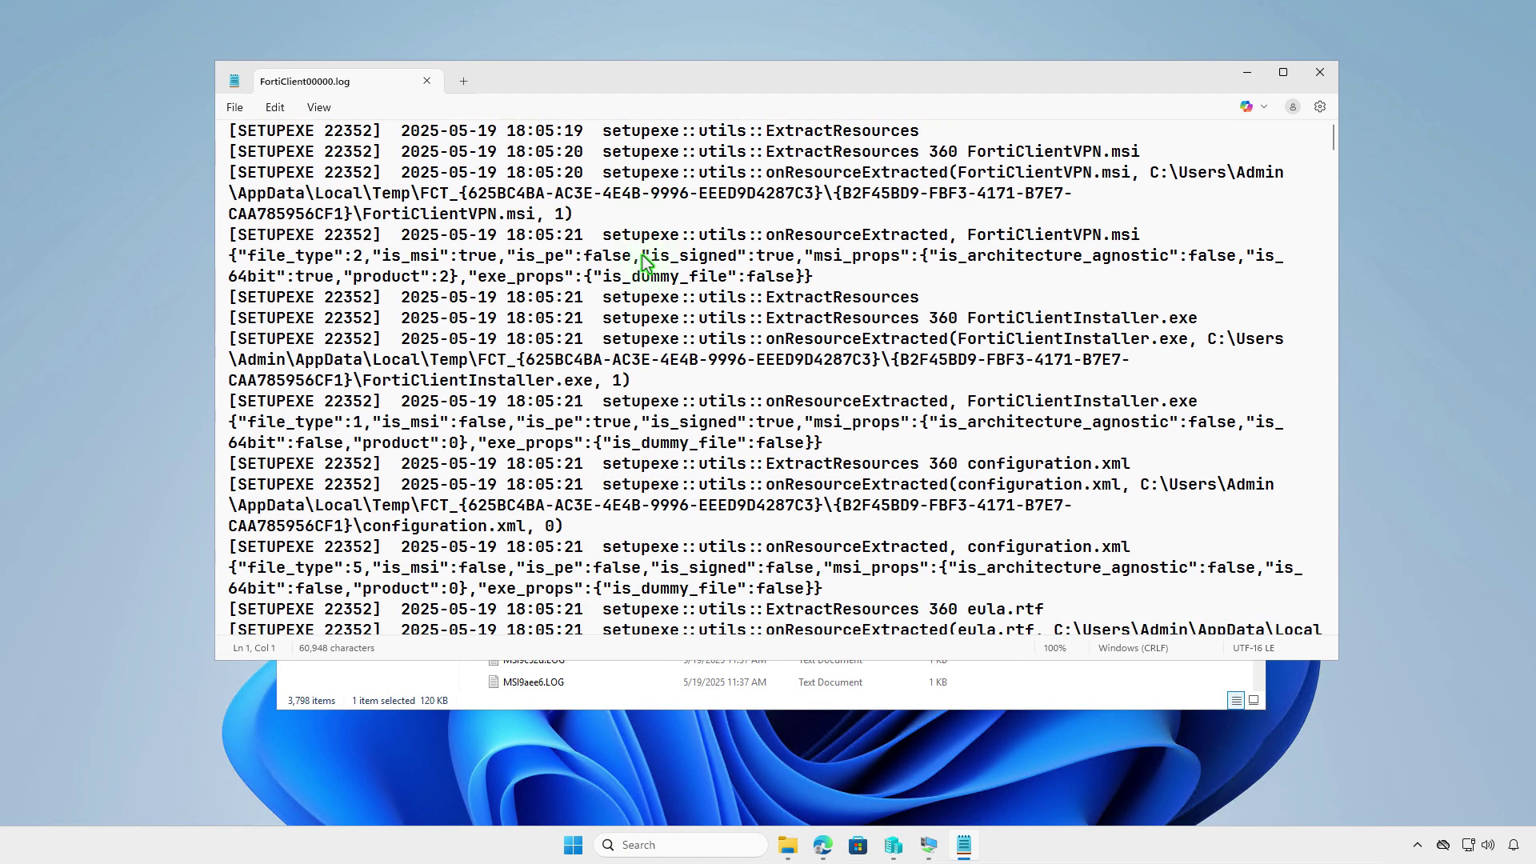
left_click_drag(1200, 442, 920, 422)
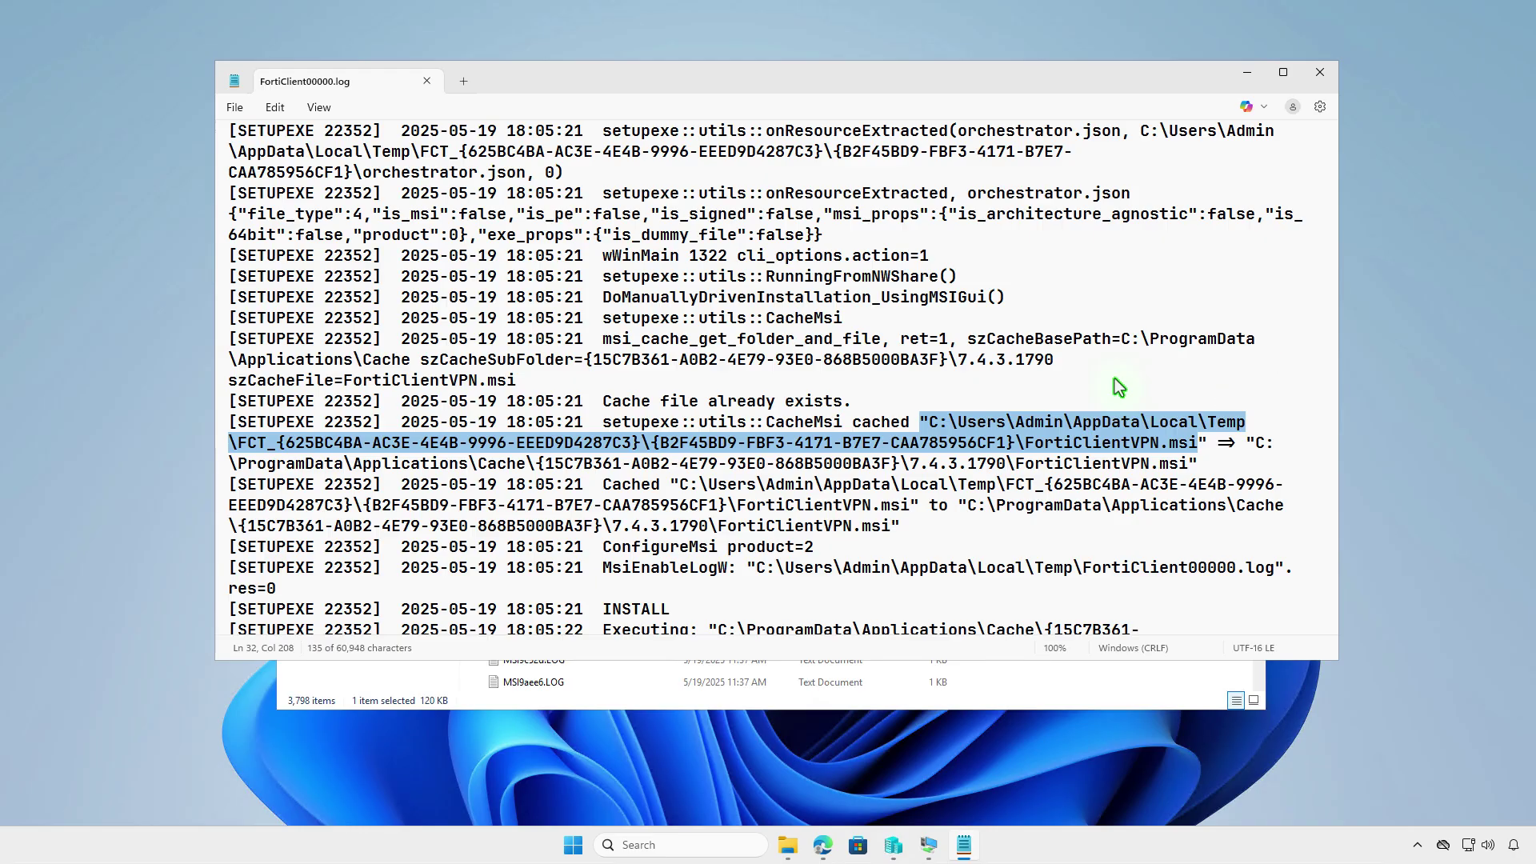
left_click(870, 386)
left_click_drag(1005, 463, 1254, 445)
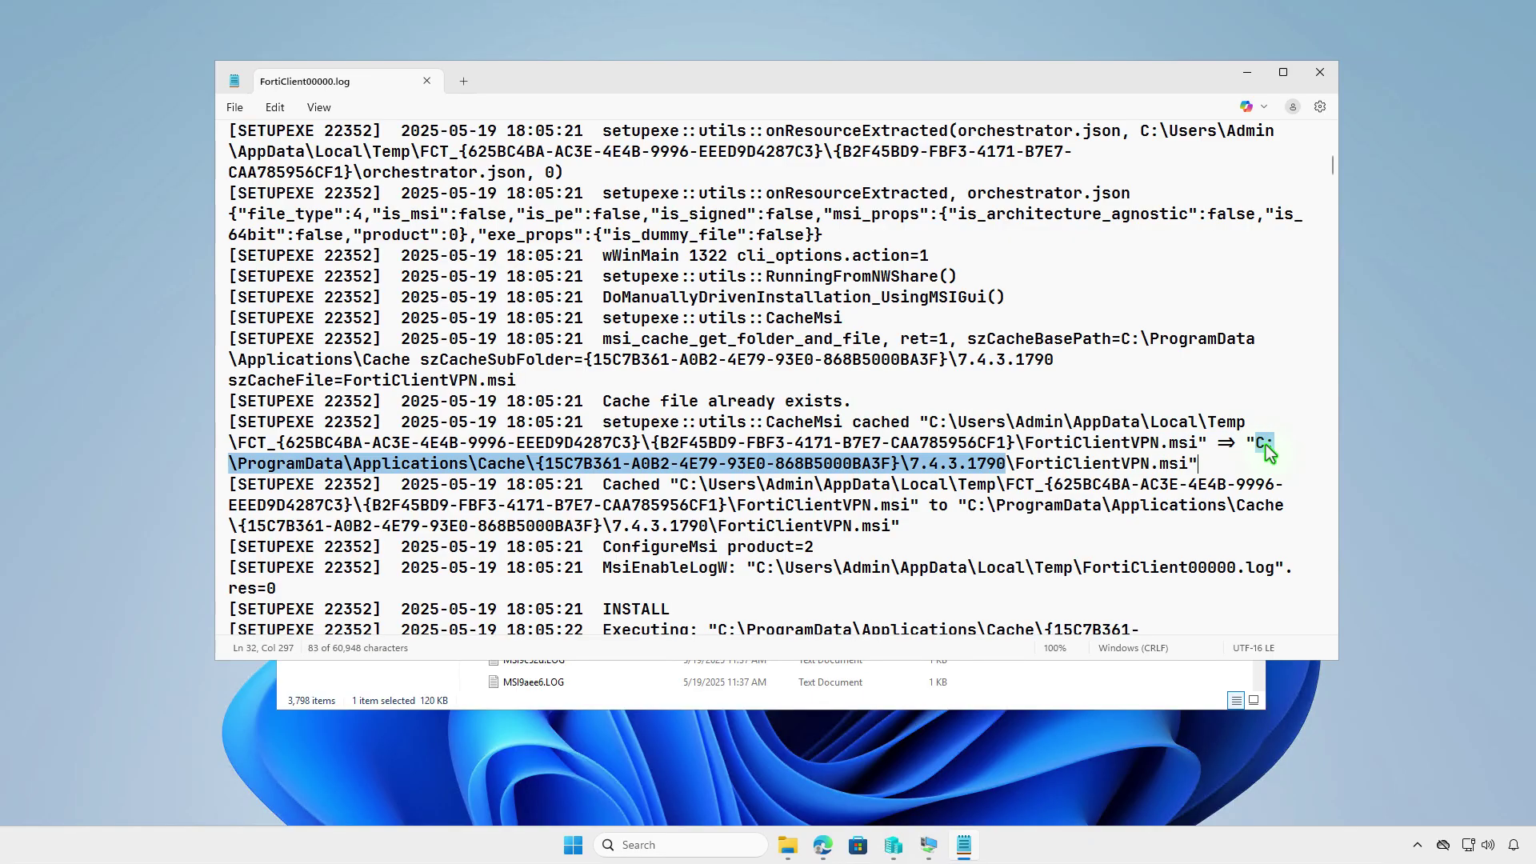
right_click(1256, 446)
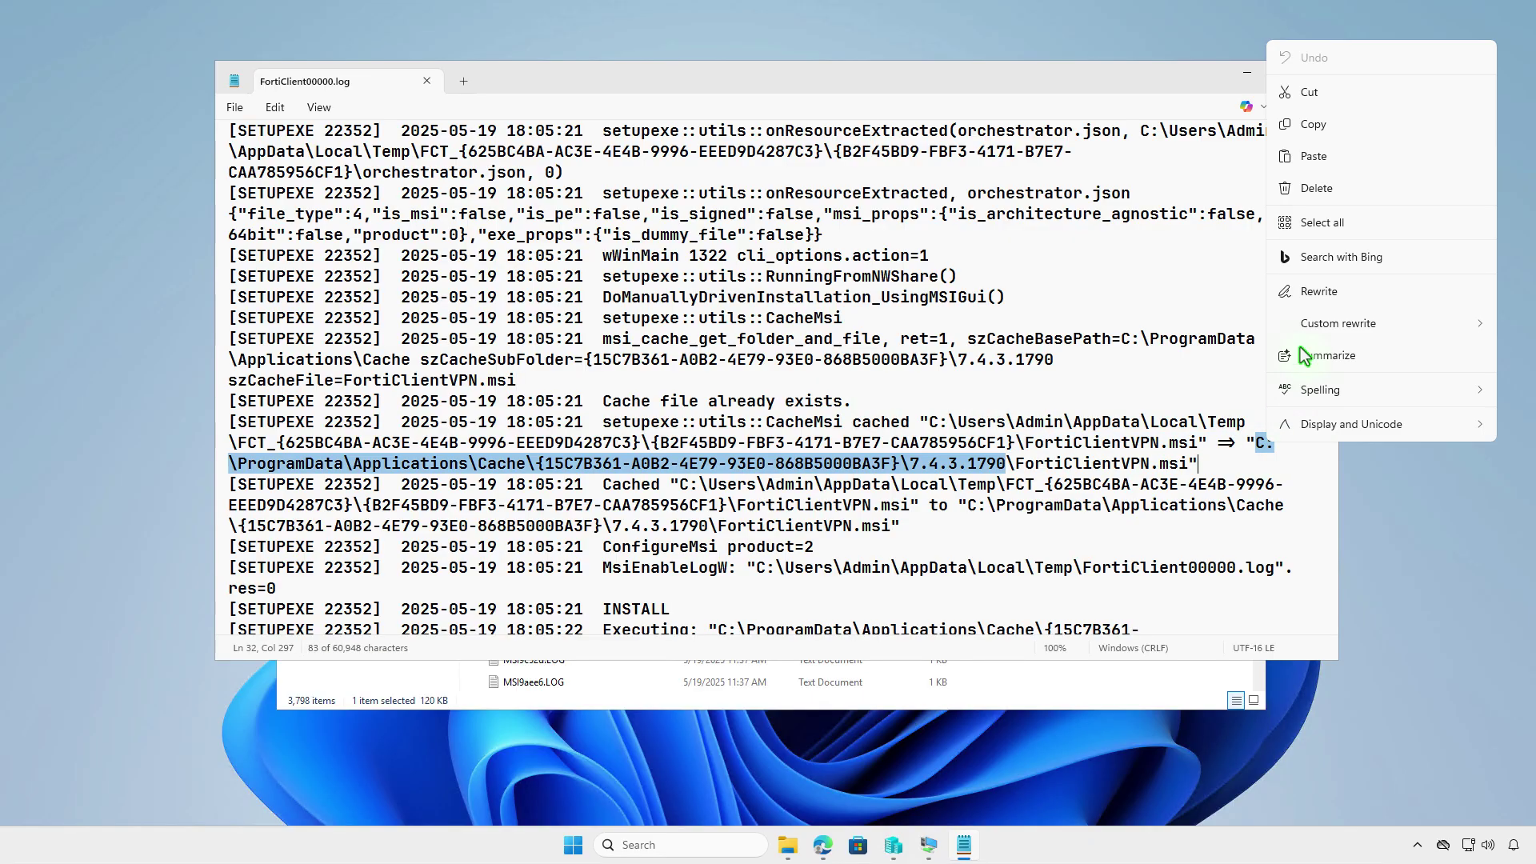
left_click(1324, 126)
Step: Open the copied 7.4.3.1790 cache path in a new Explorer tab and run FortiClientVPN.msi
left_click(1246, 75)
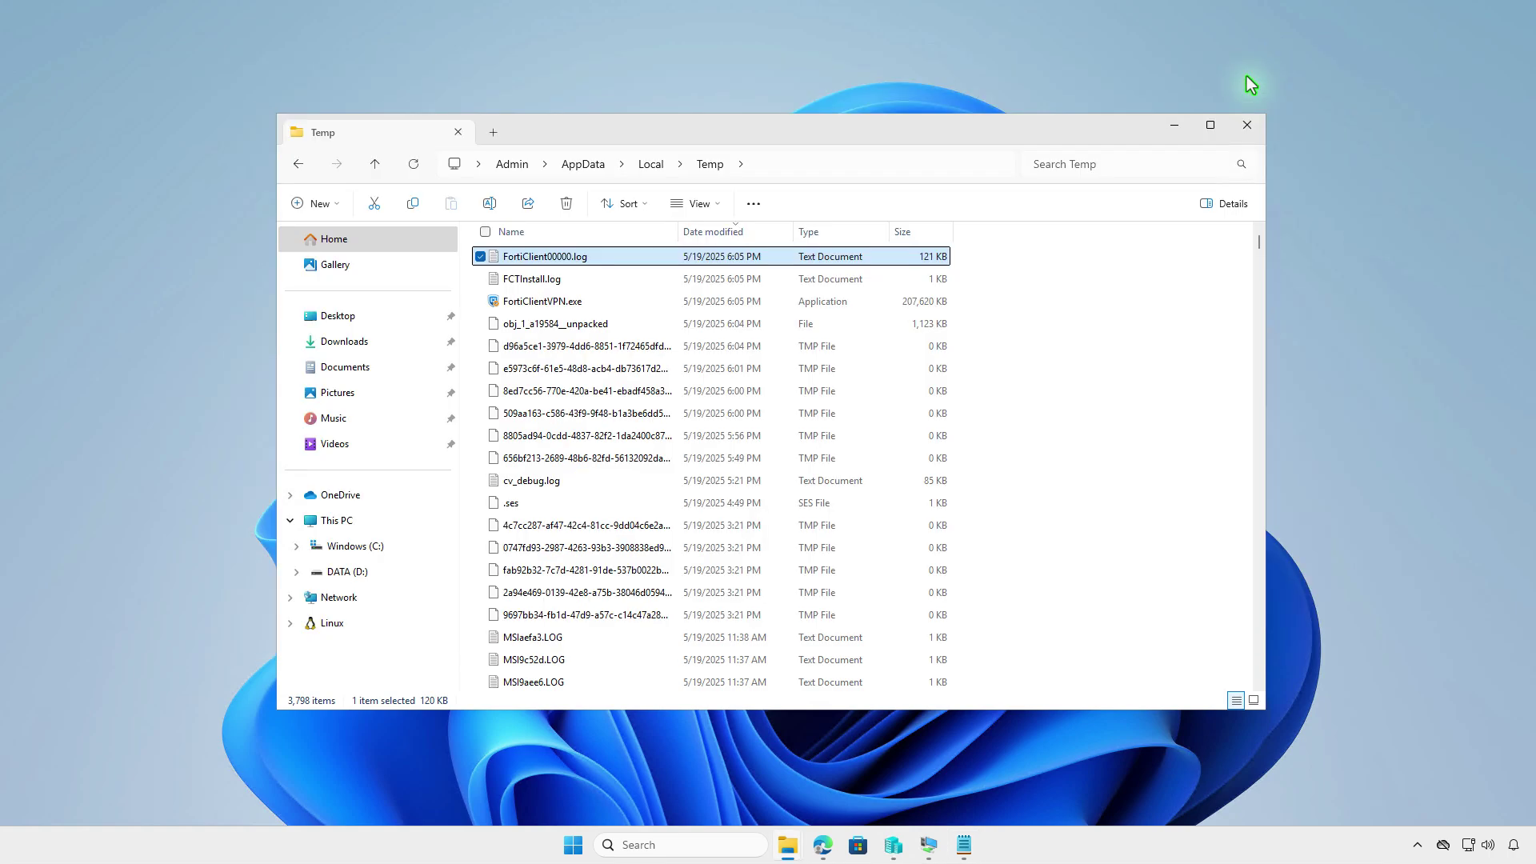
left_click(494, 134)
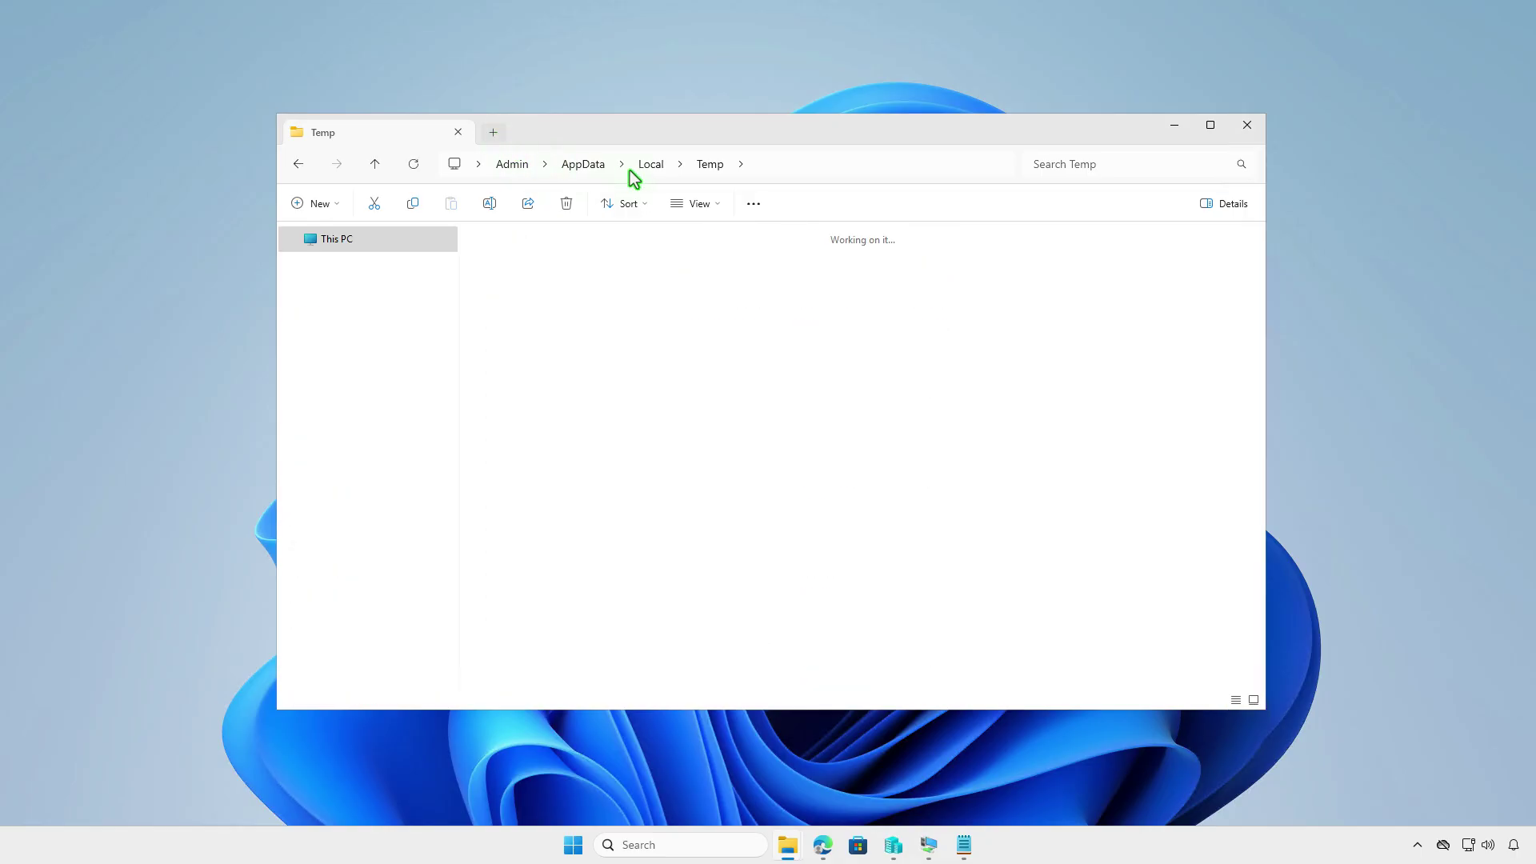
left_click(859, 161)
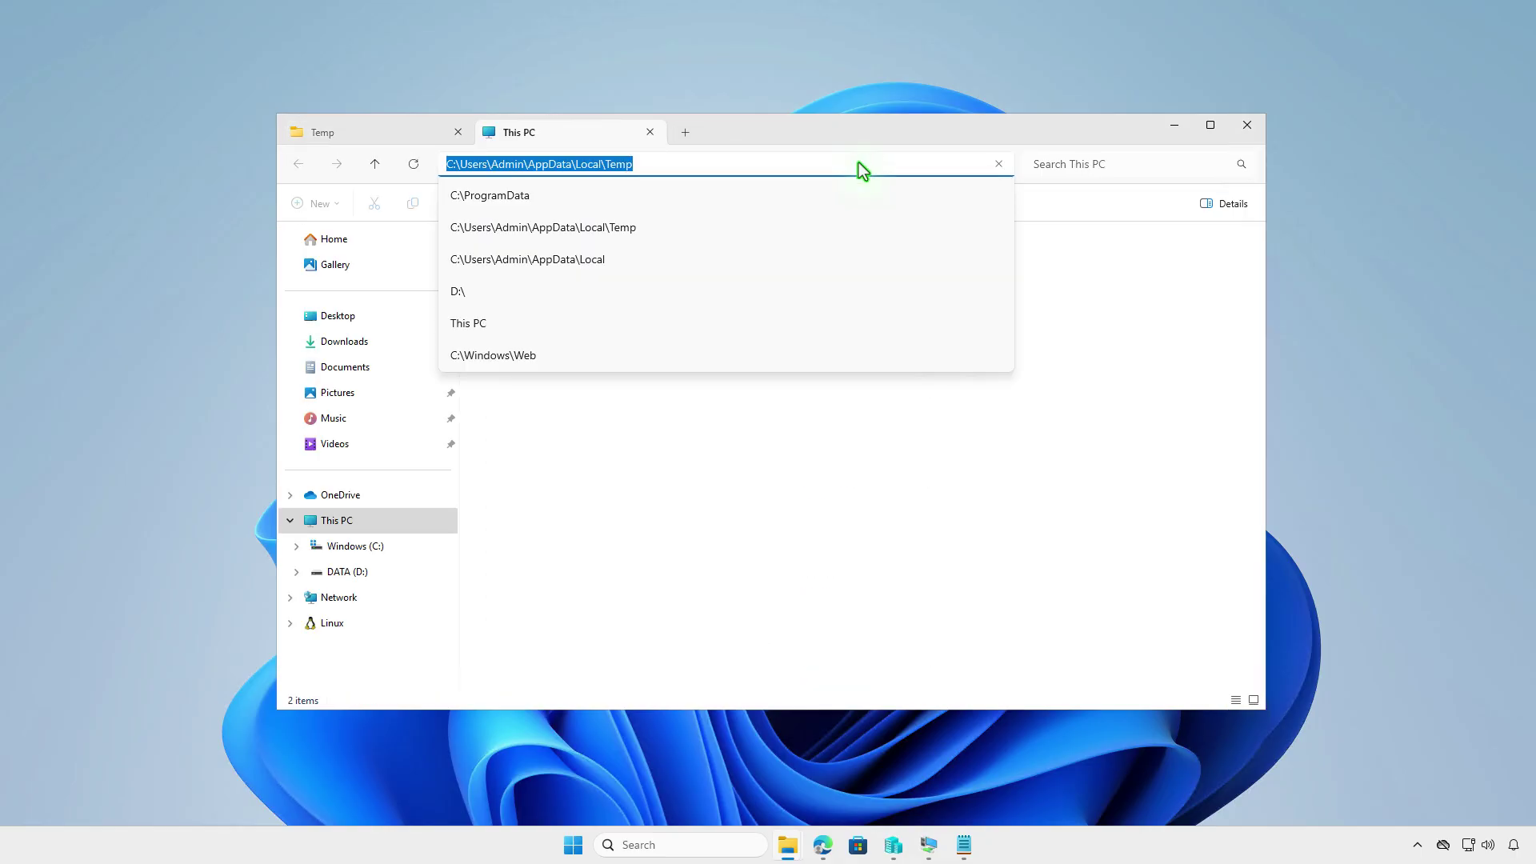
key("ctrl+v")
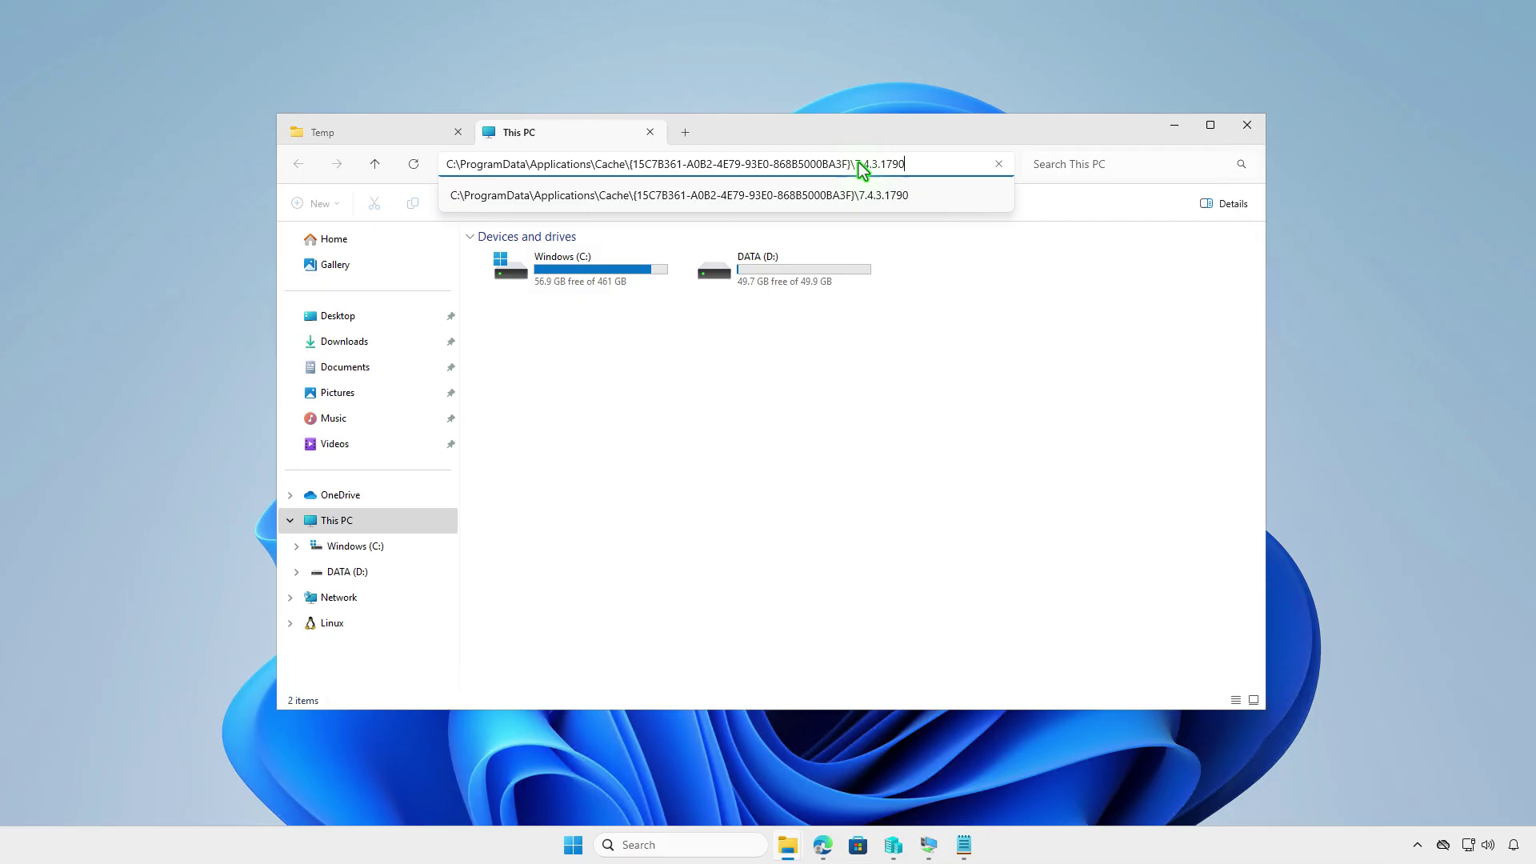
key("Return")
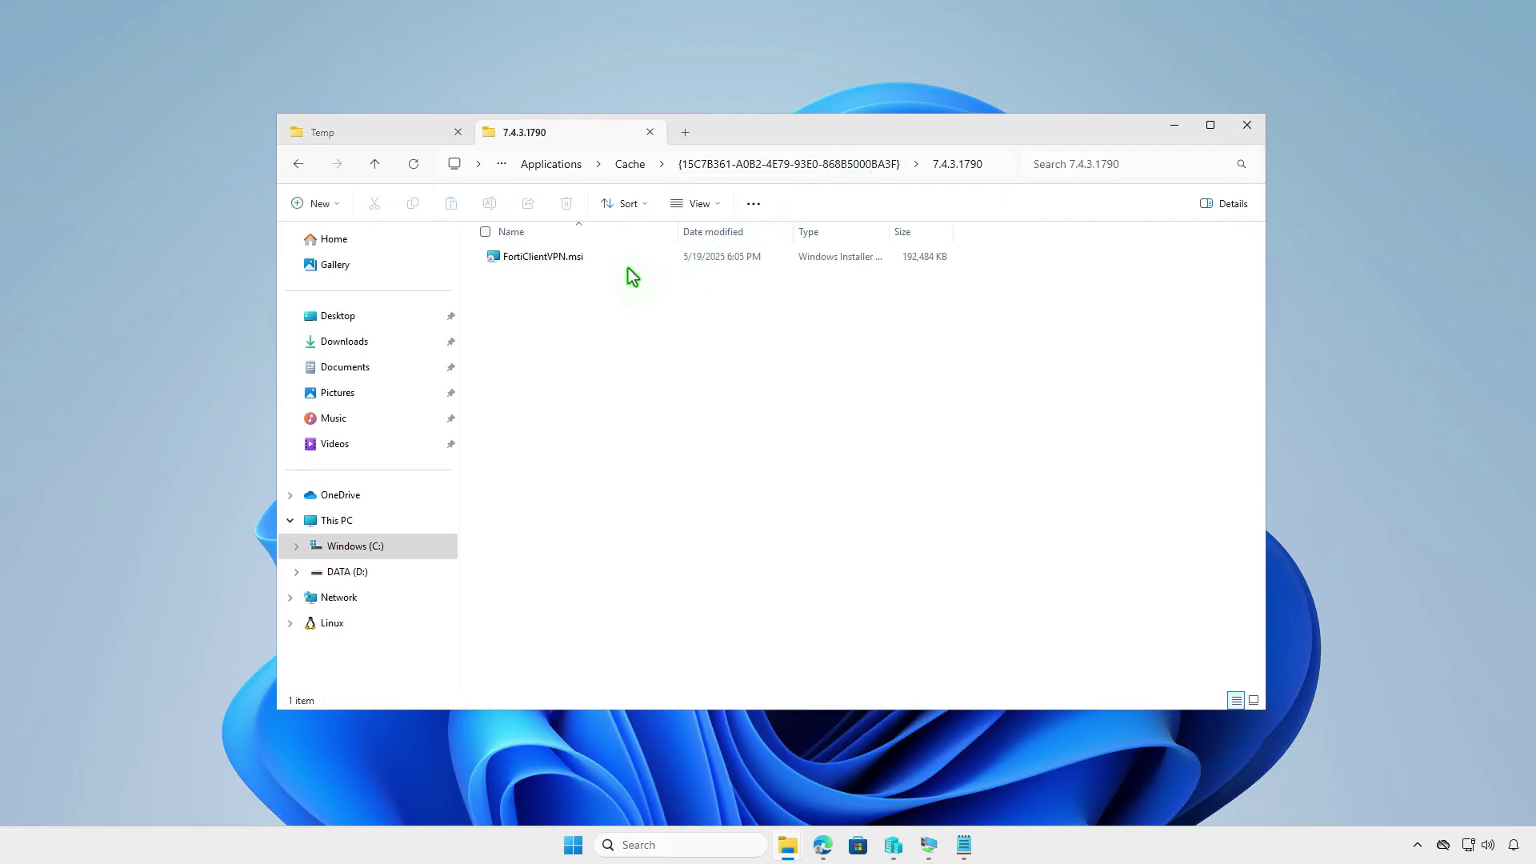
double_click(628, 257)
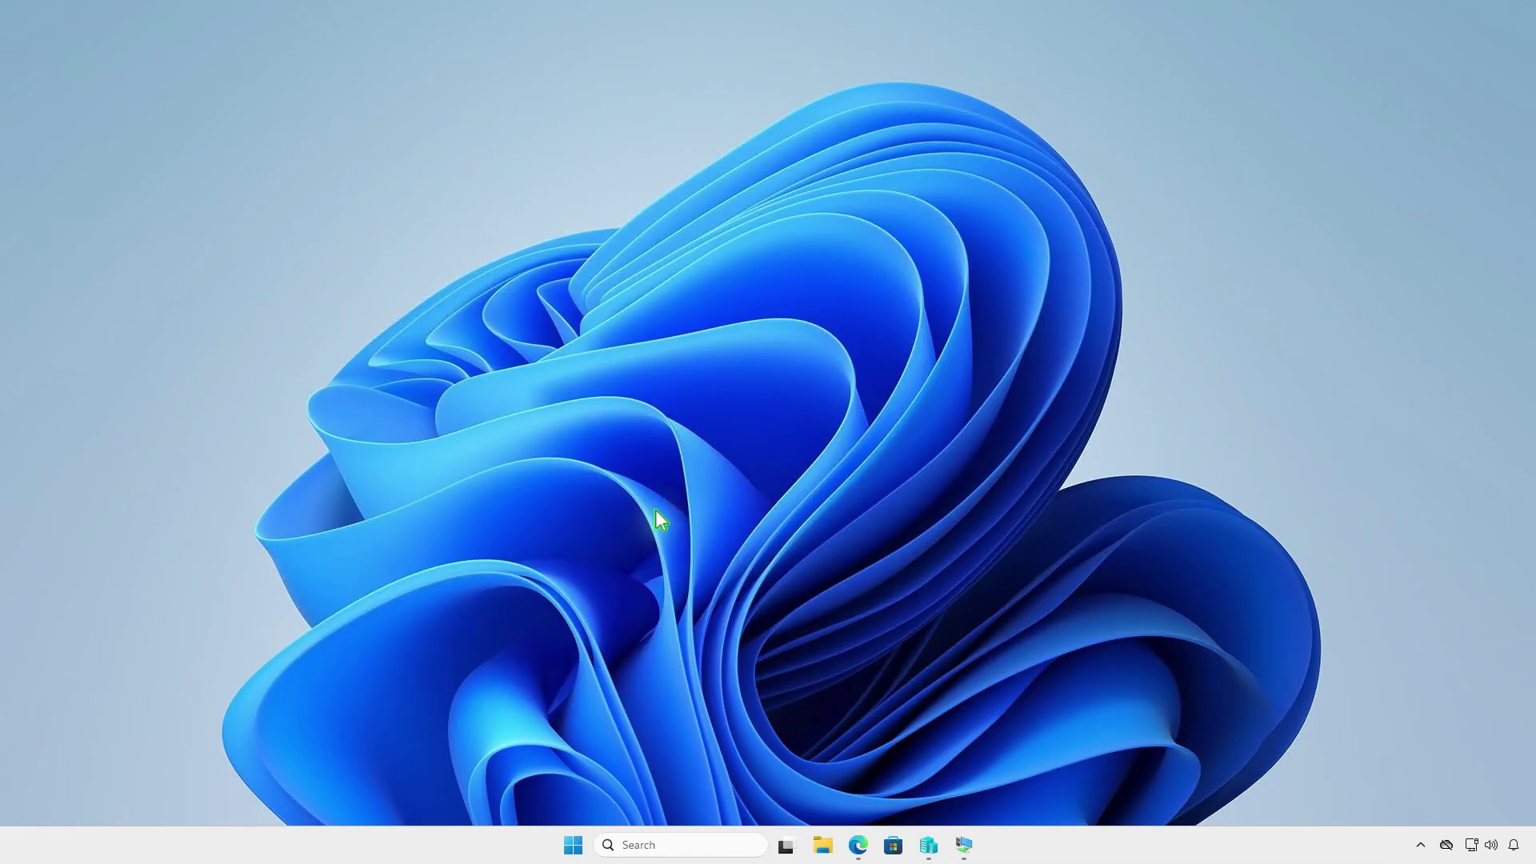
Step: Create a folder named Intune on the DATA (D:) drive and open it
left_click(823, 845)
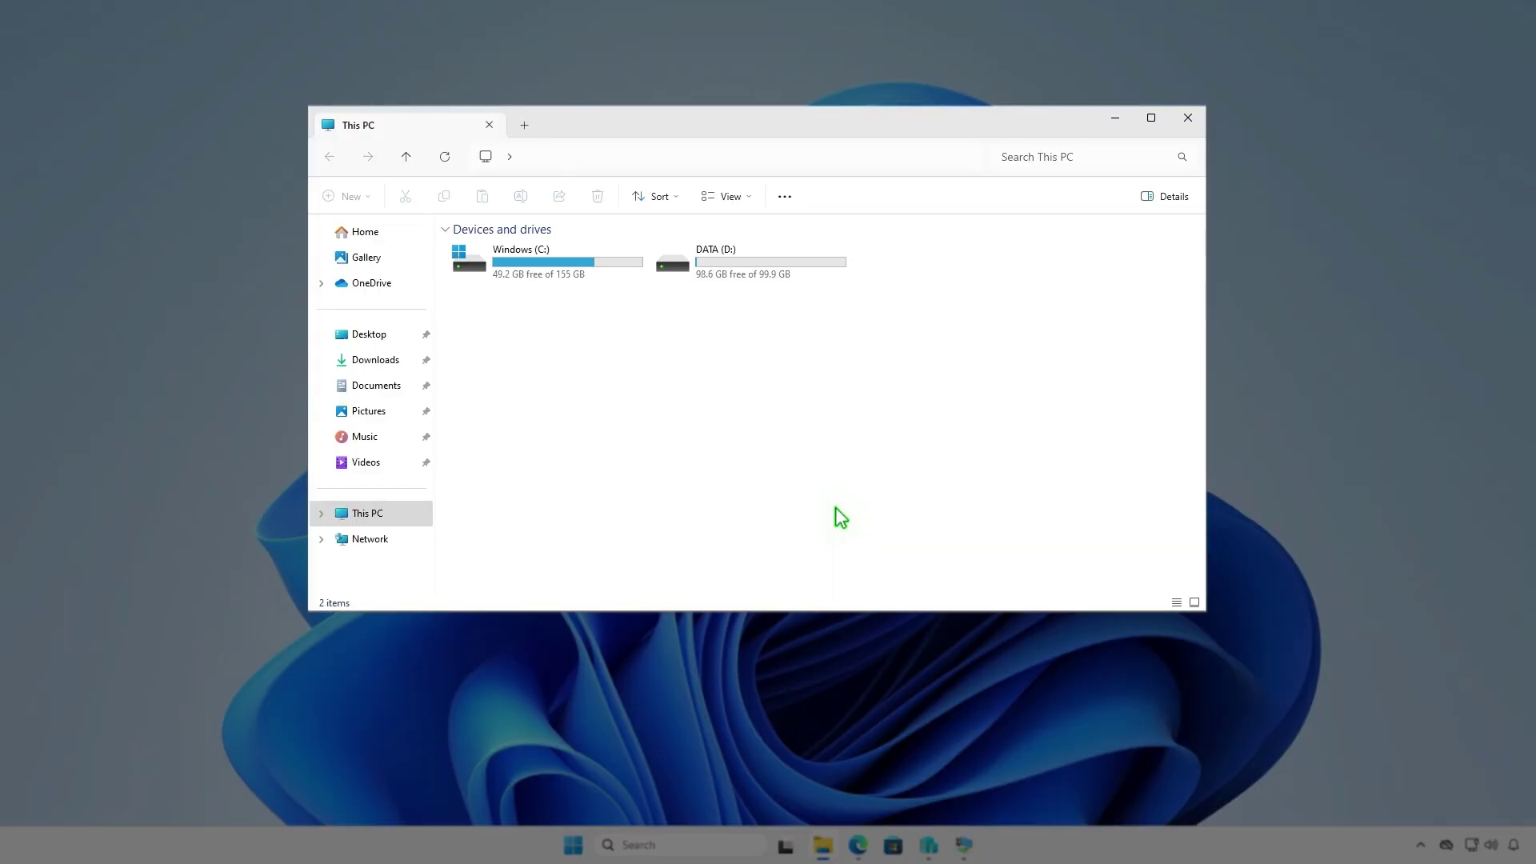
double_click(796, 267)
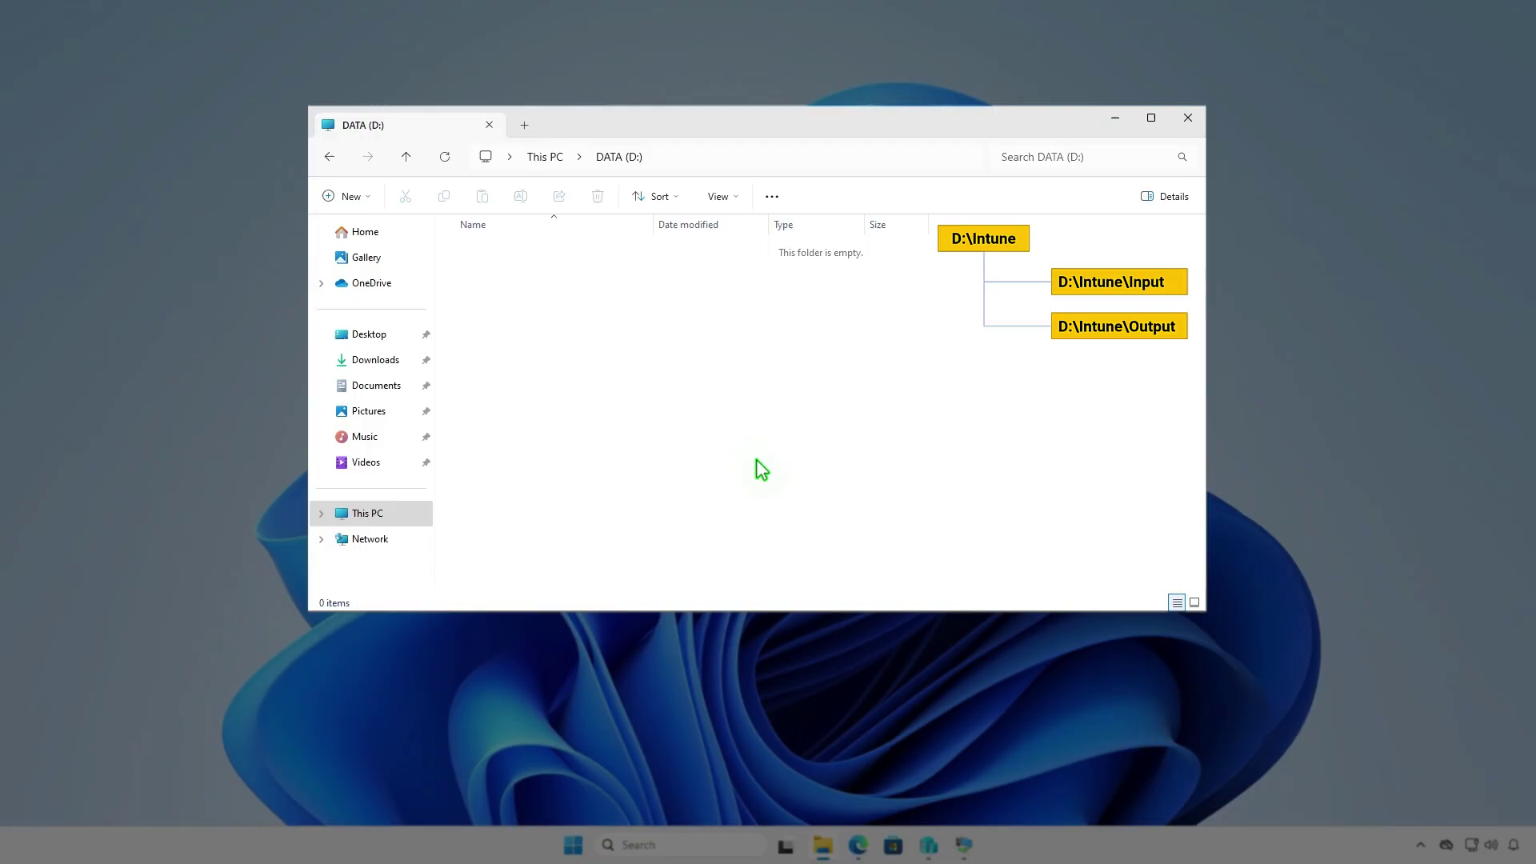
left_click(363, 197)
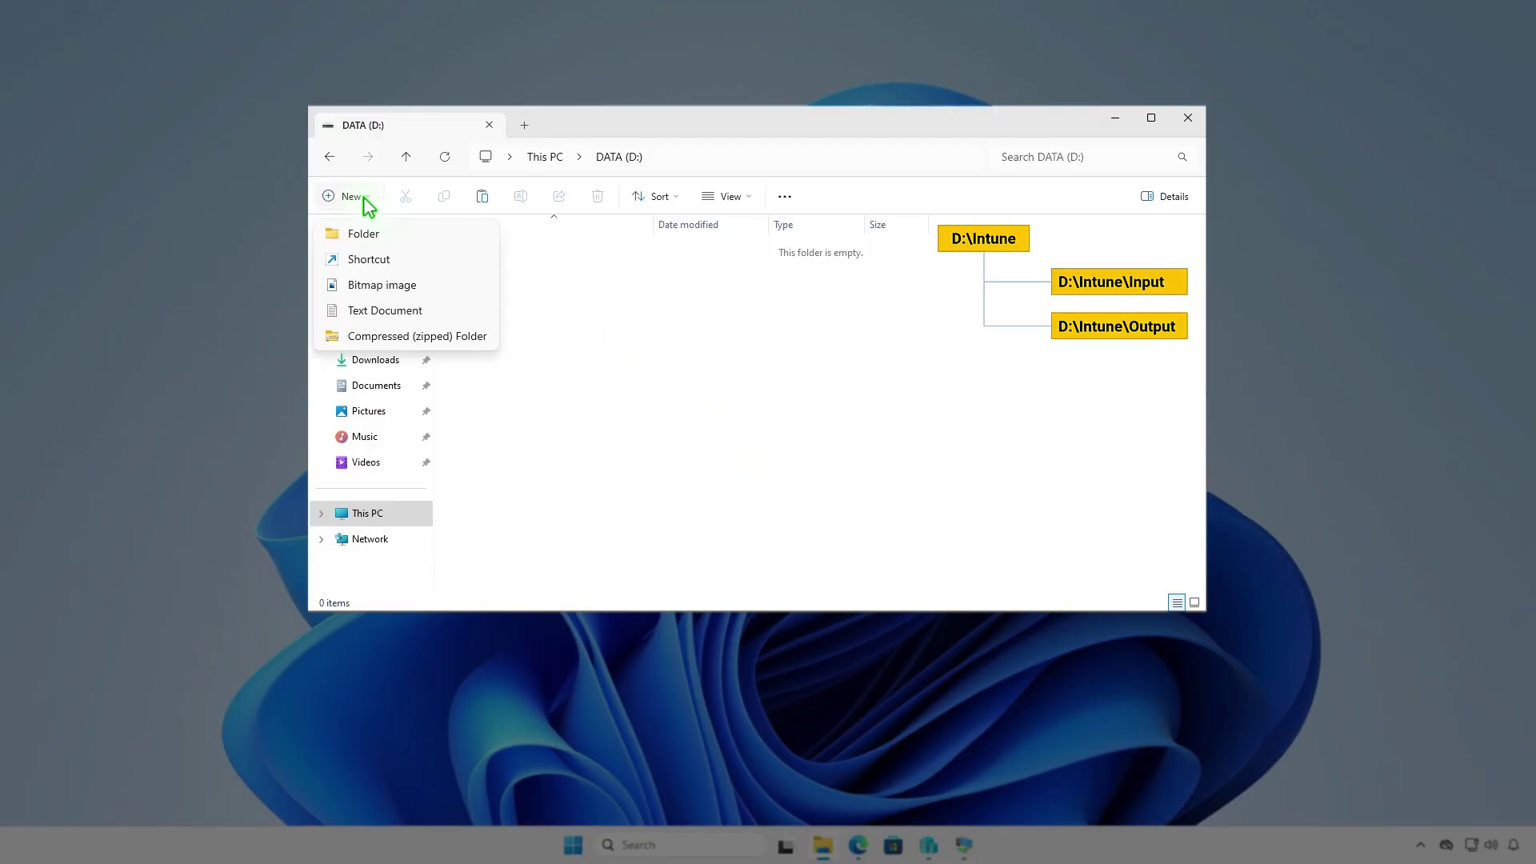
left_click(391, 233)
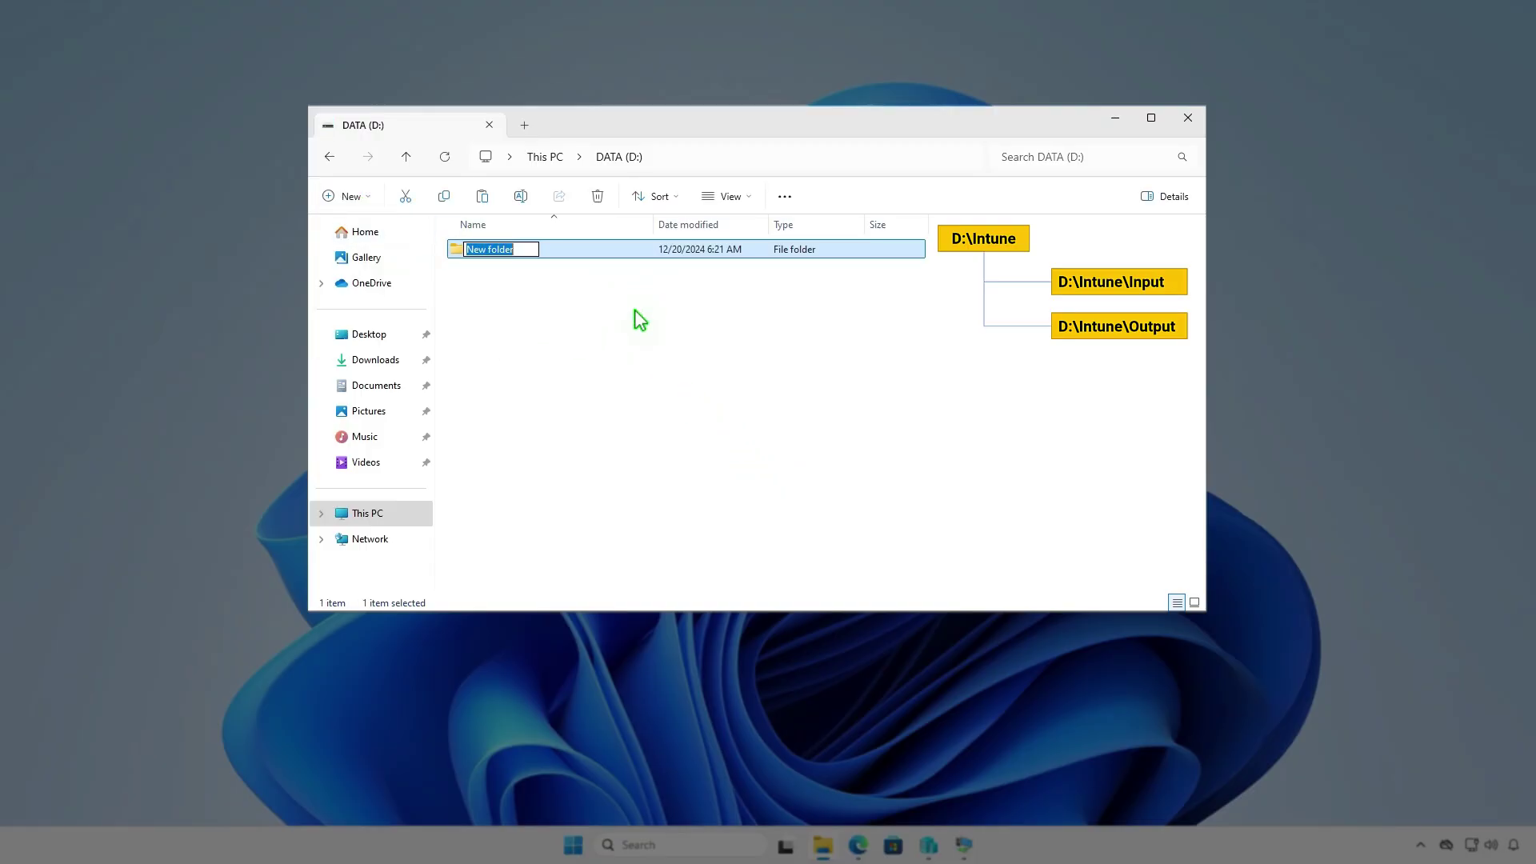
type("Intune")
key("Return")
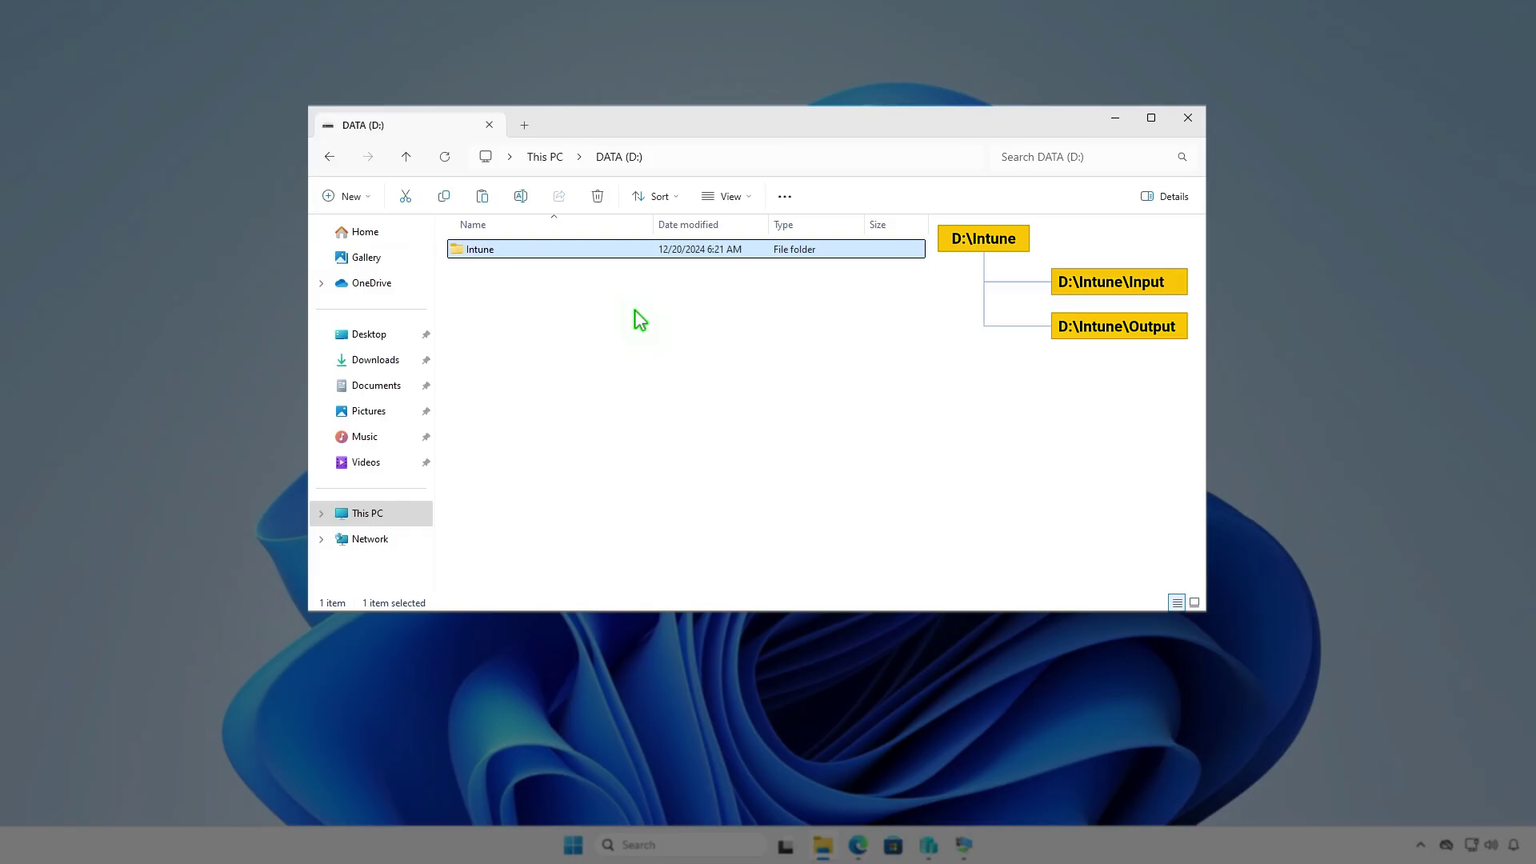
key("Return")
Step: Create two subfolders, Input and Output, inside D:\Intune
right_click(635, 310)
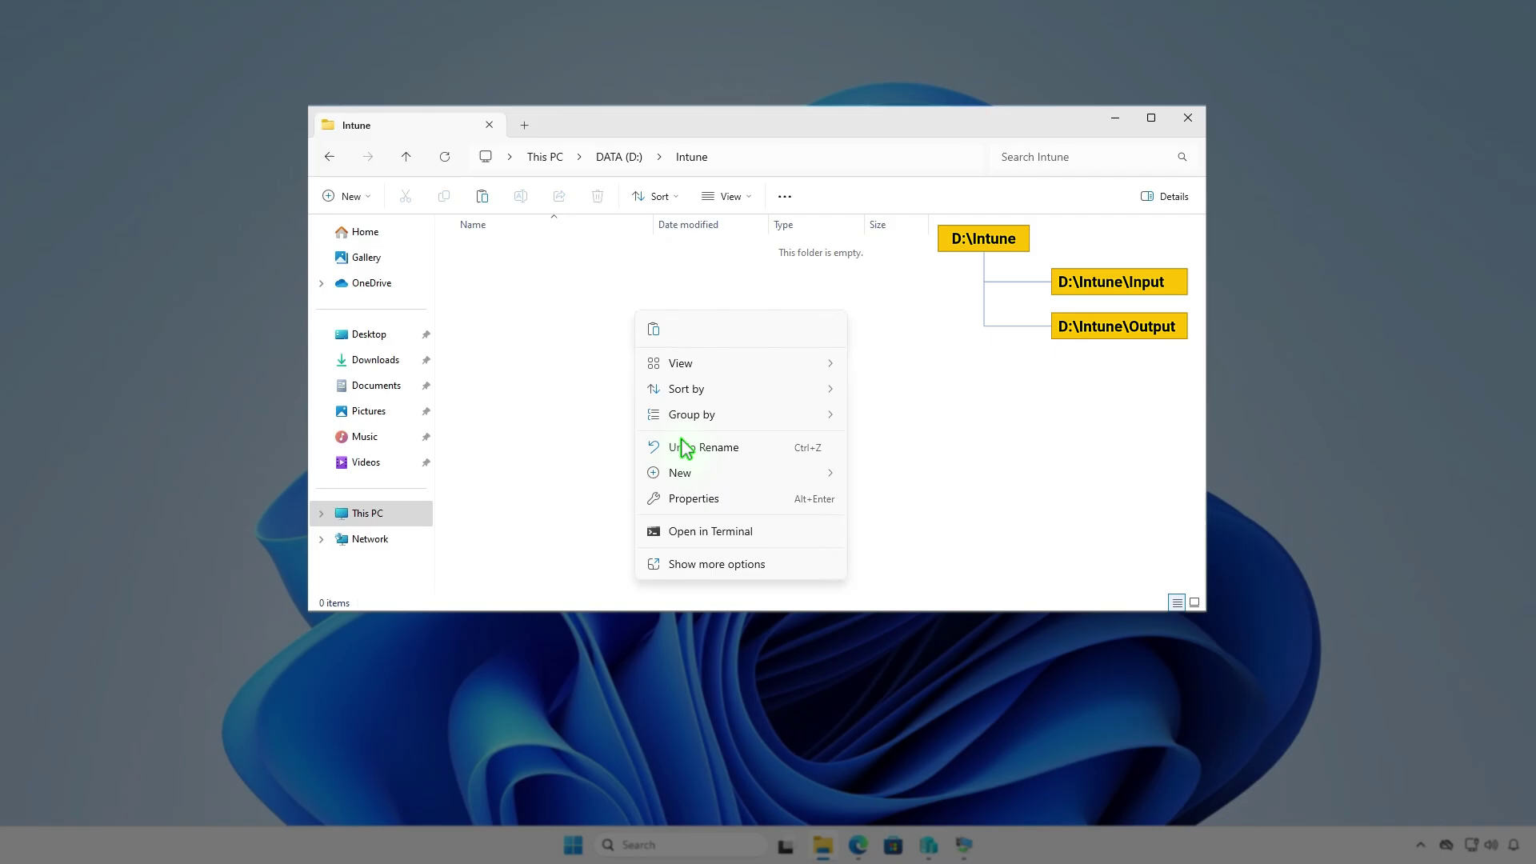
mouse_move(692, 480)
left_click(892, 477)
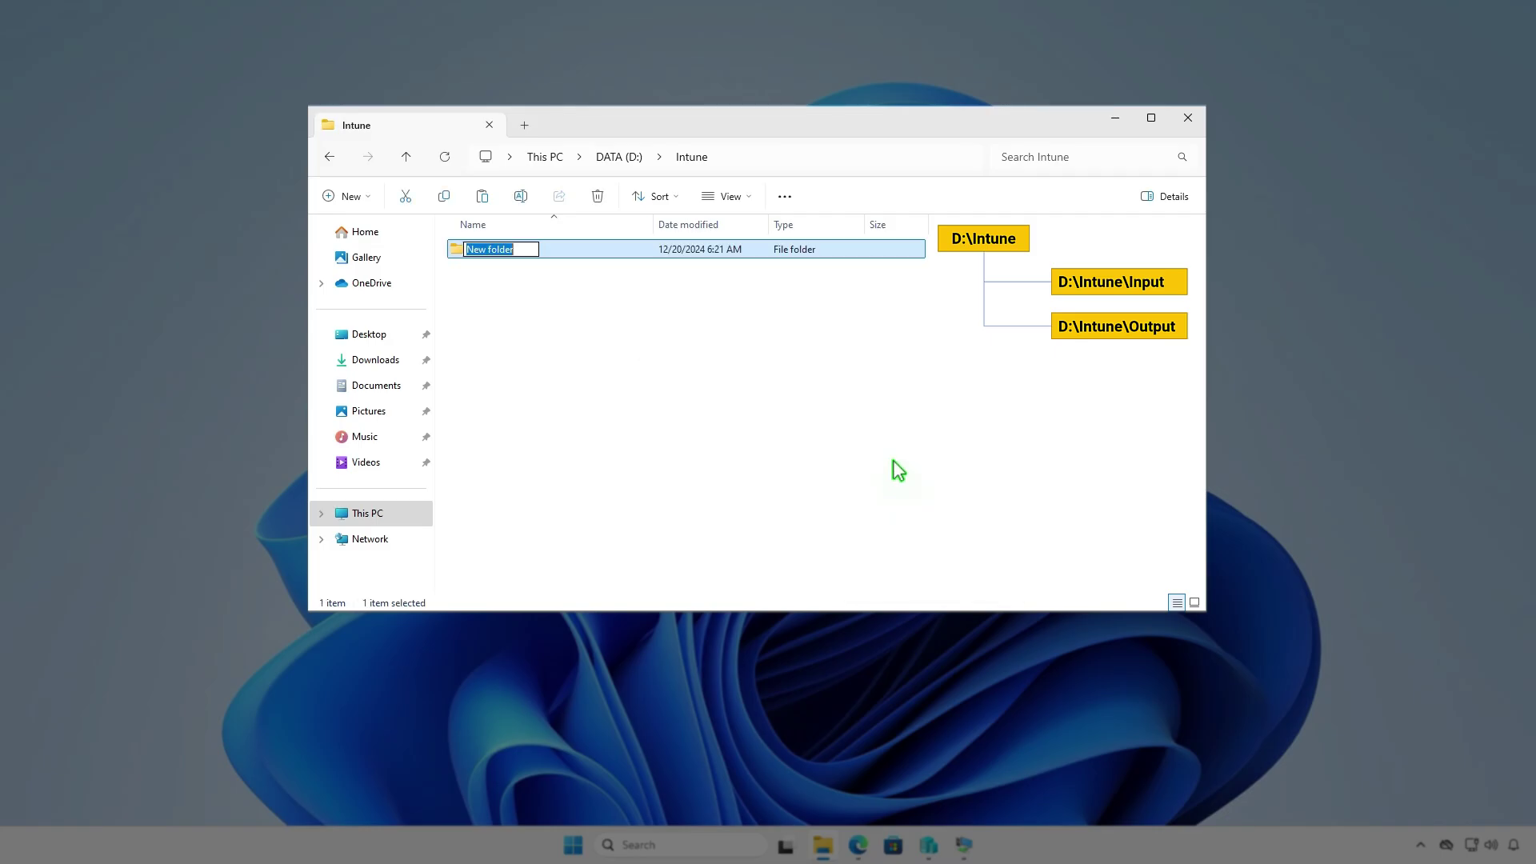
type("Input")
key("Return")
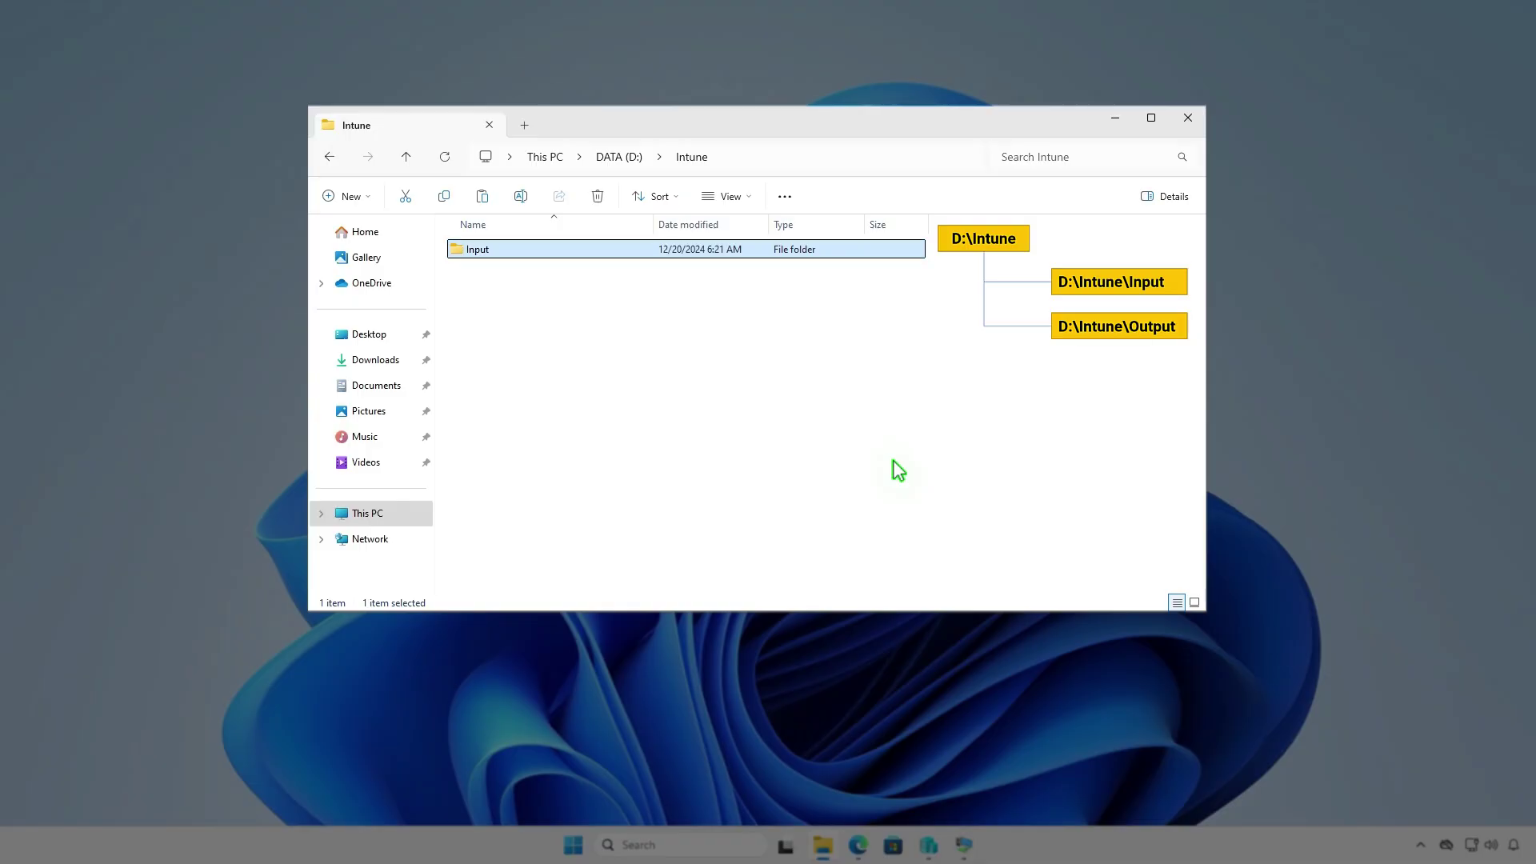
key("ctrl+shift+n")
type("Output")
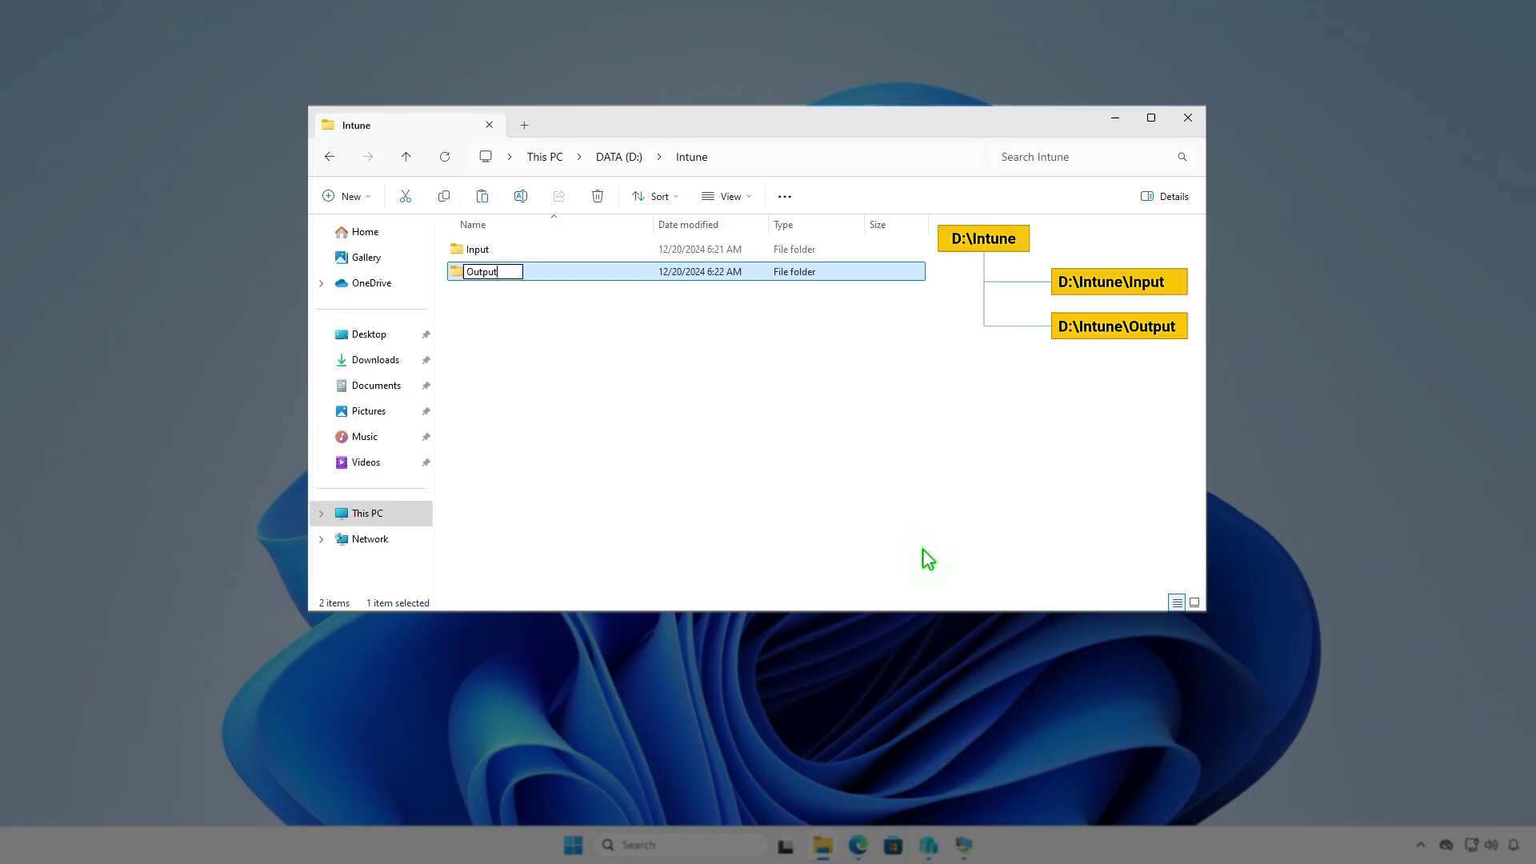
left_click(833, 431)
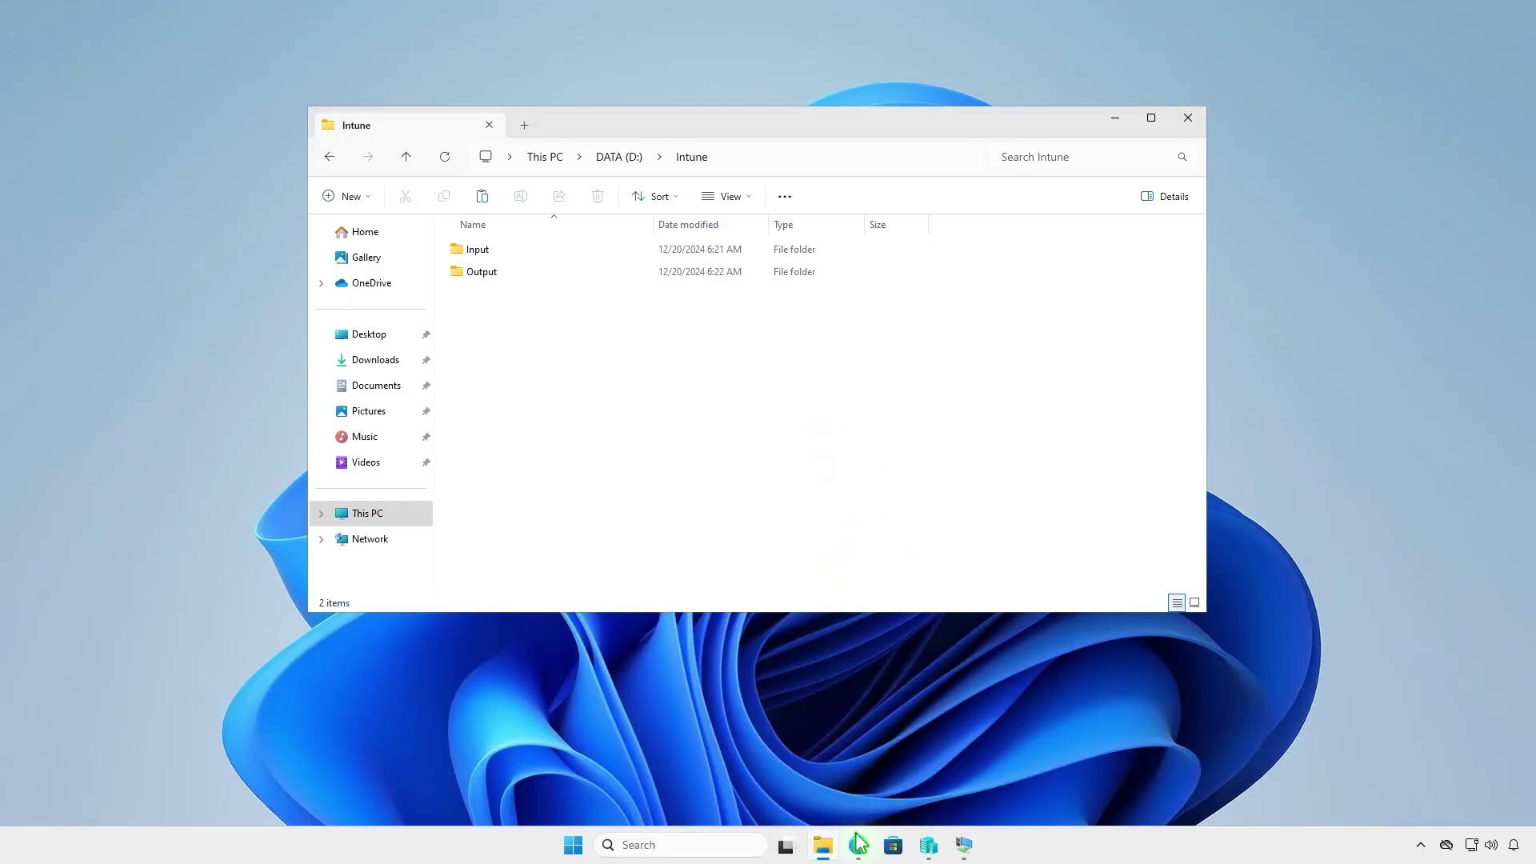
Step: Download the Source code (zip) of Microsoft-Win32-Content-Prep-Tool release v1.8.6 from GitHub
left_click(857, 845)
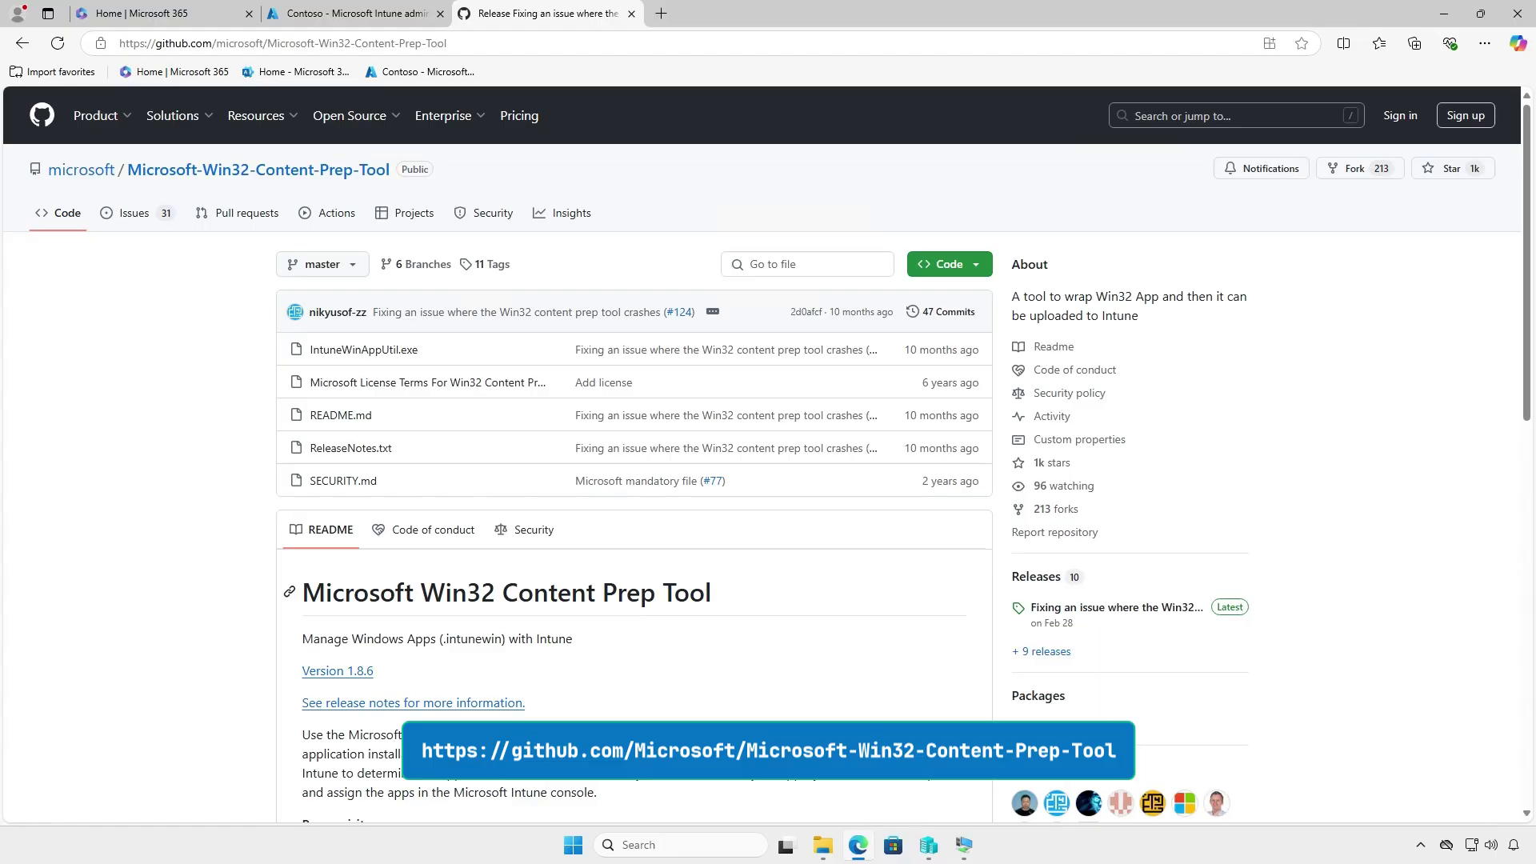
left_click(1154, 611)
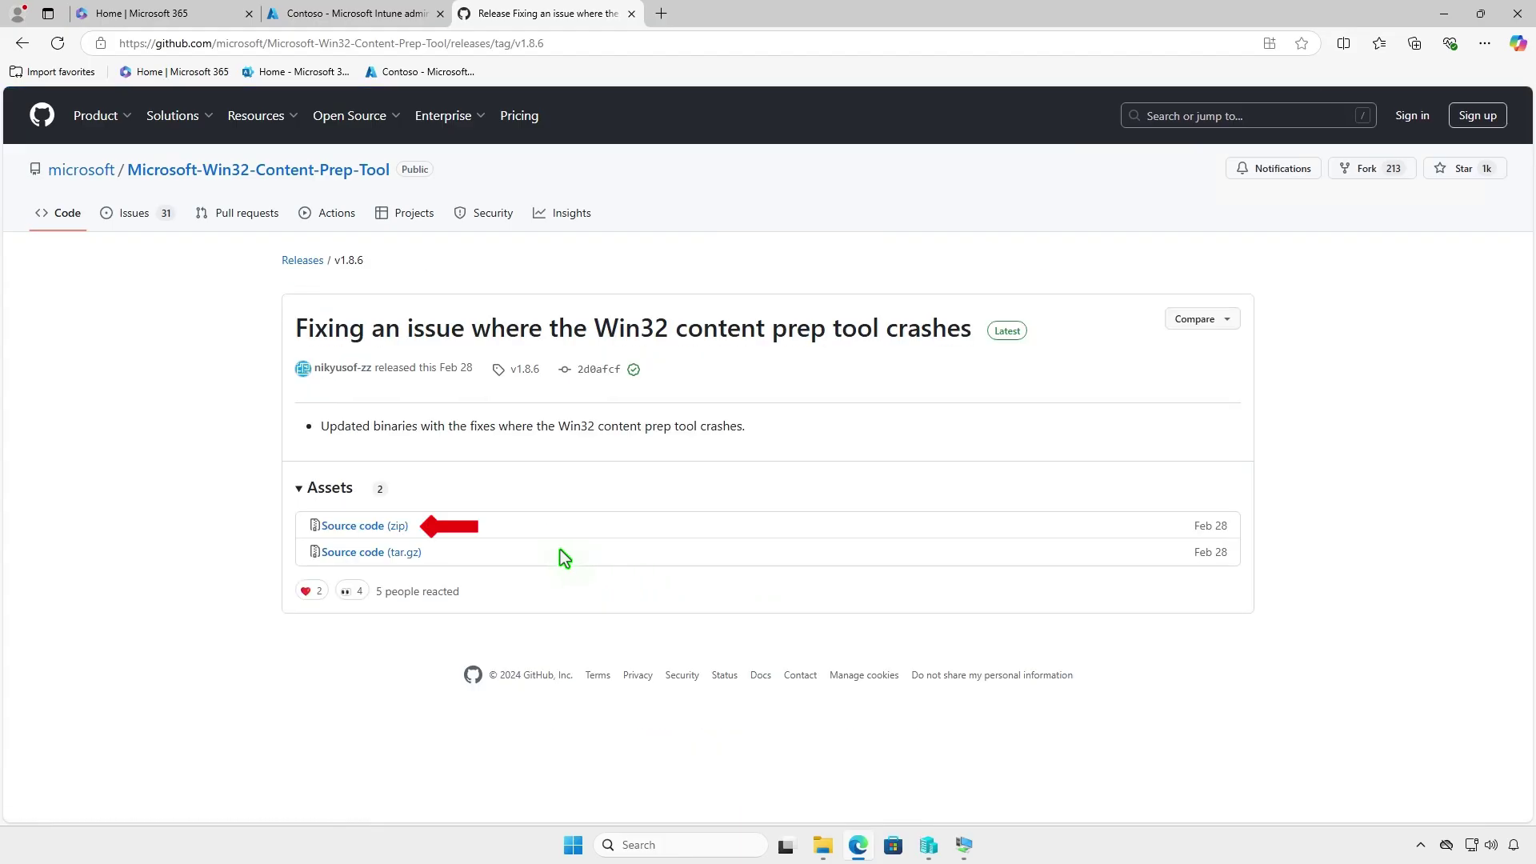
left_click(404, 528)
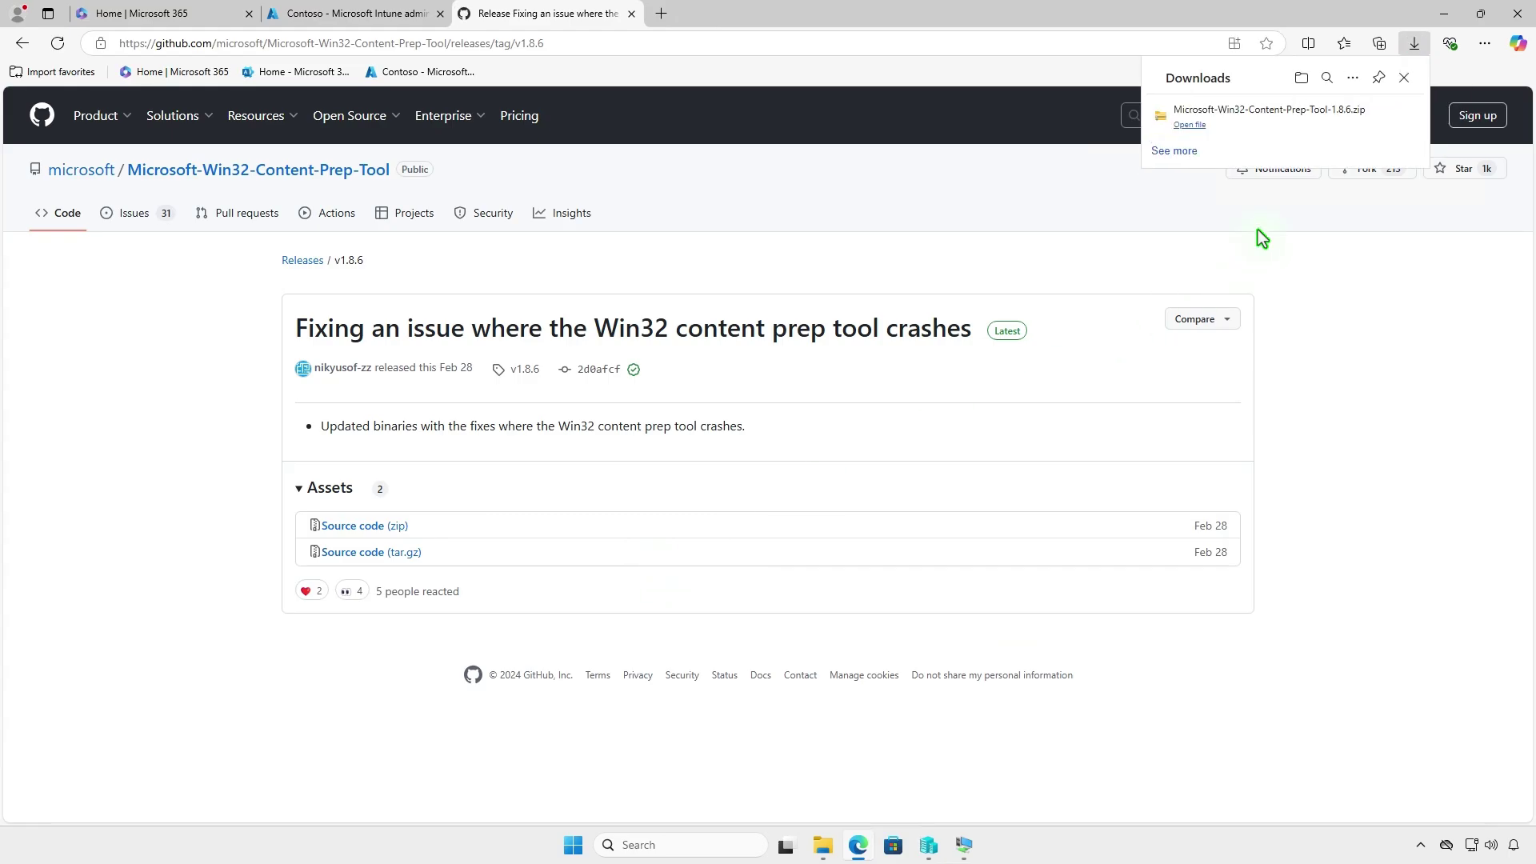
Step: Extract Microsoft-Win32-Content-Prep-Tool-1.8.6.zip into its suggested folder in Downloads
left_click(1354, 118)
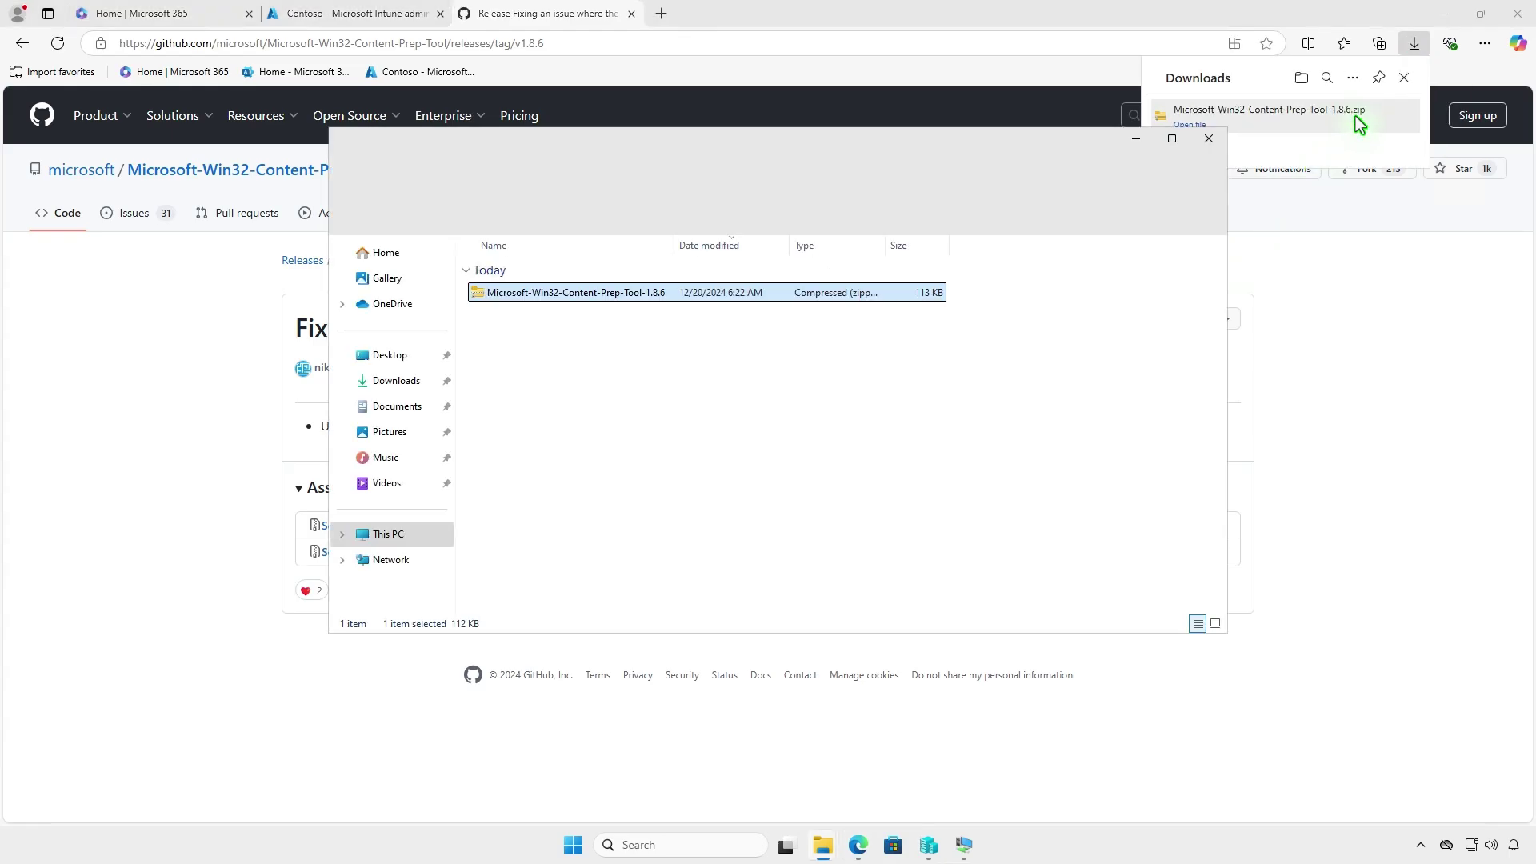
left_click(1445, 14)
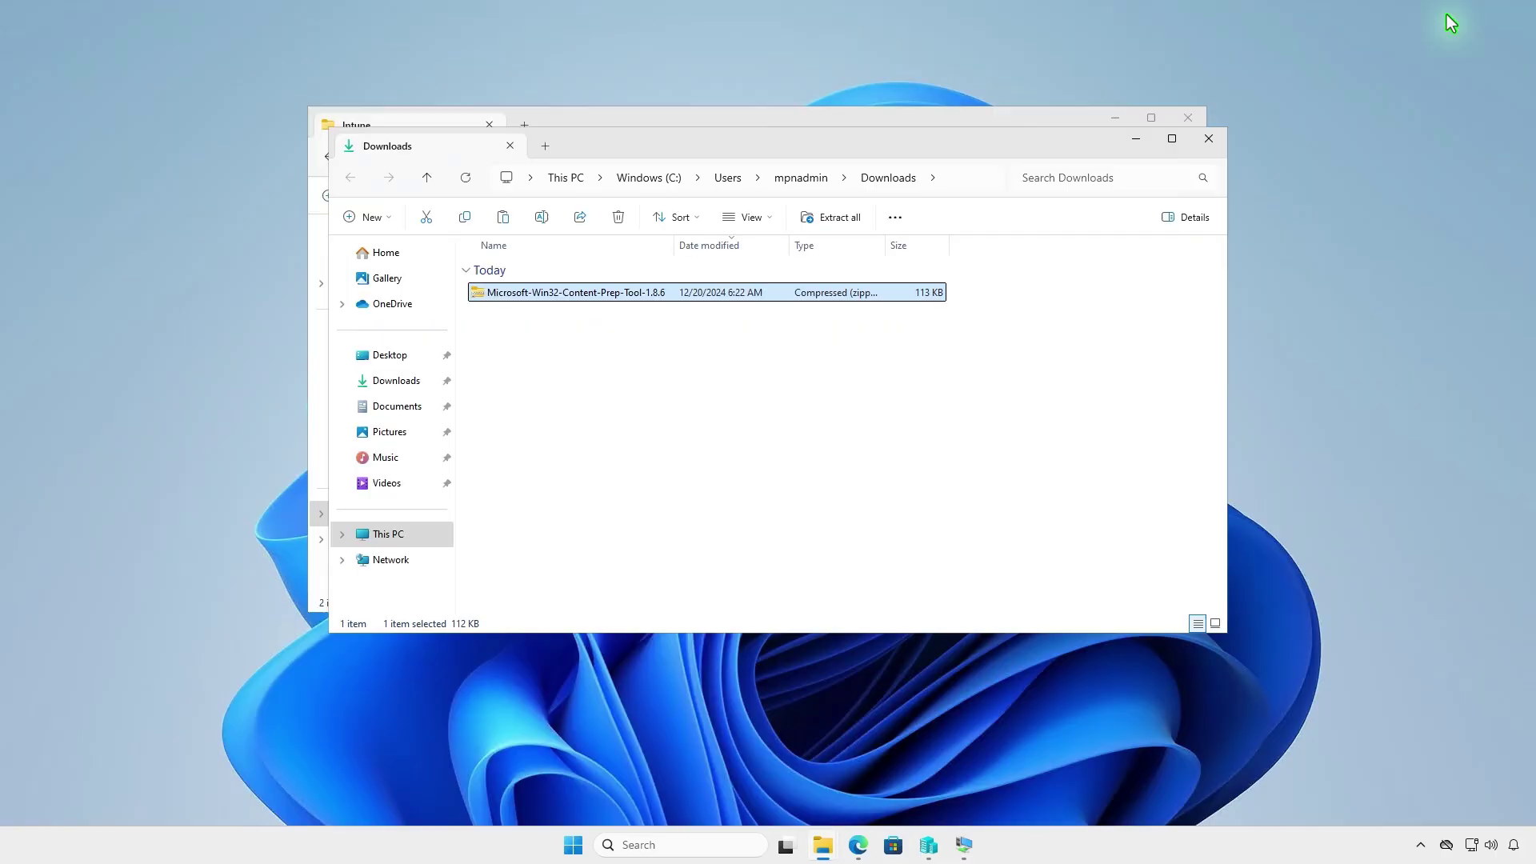
left_click(838, 221)
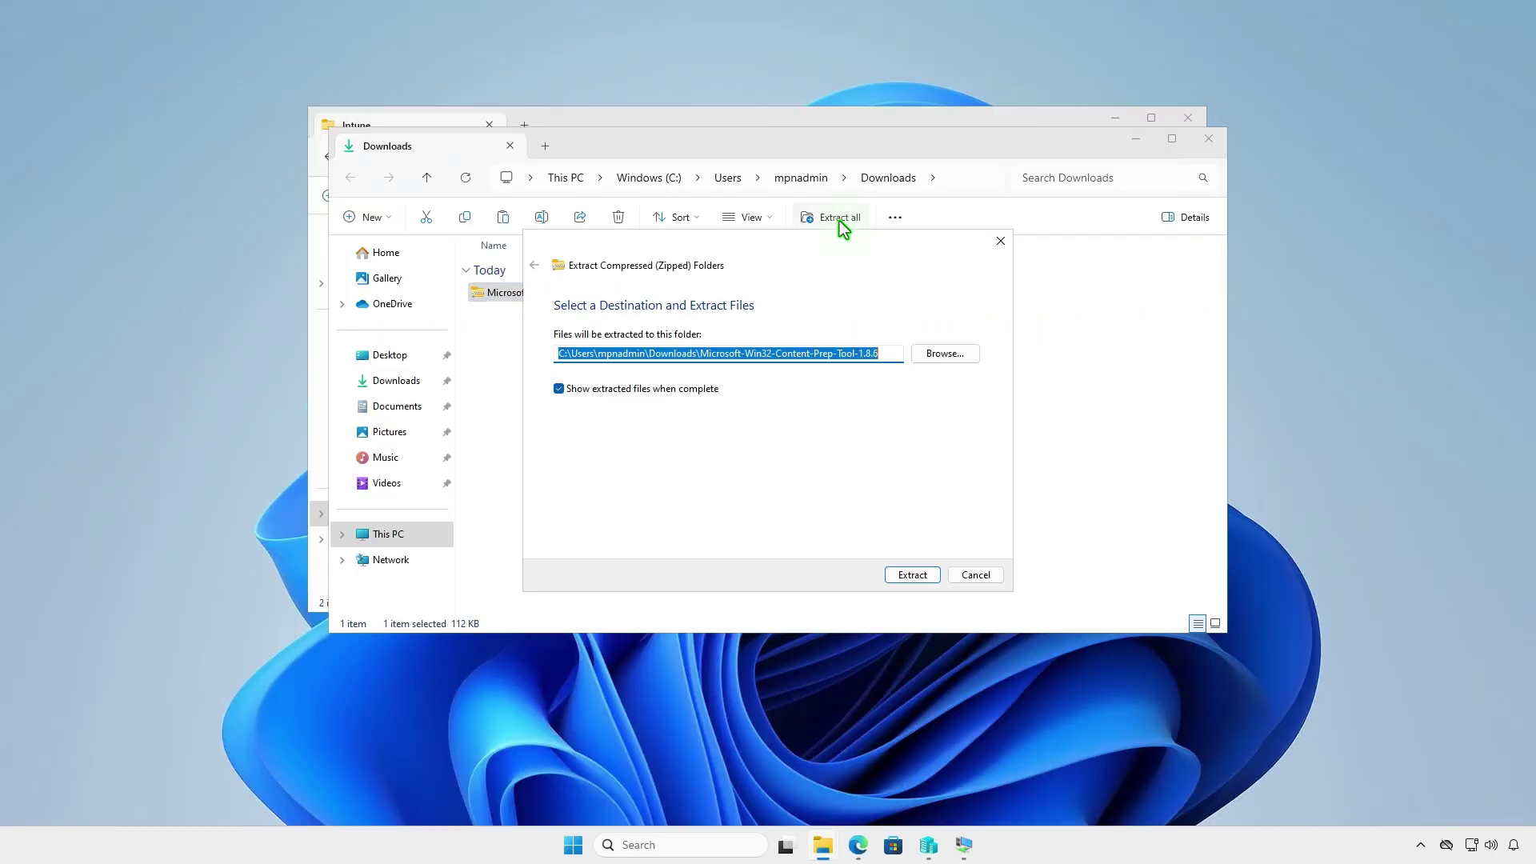
left_click(896, 573)
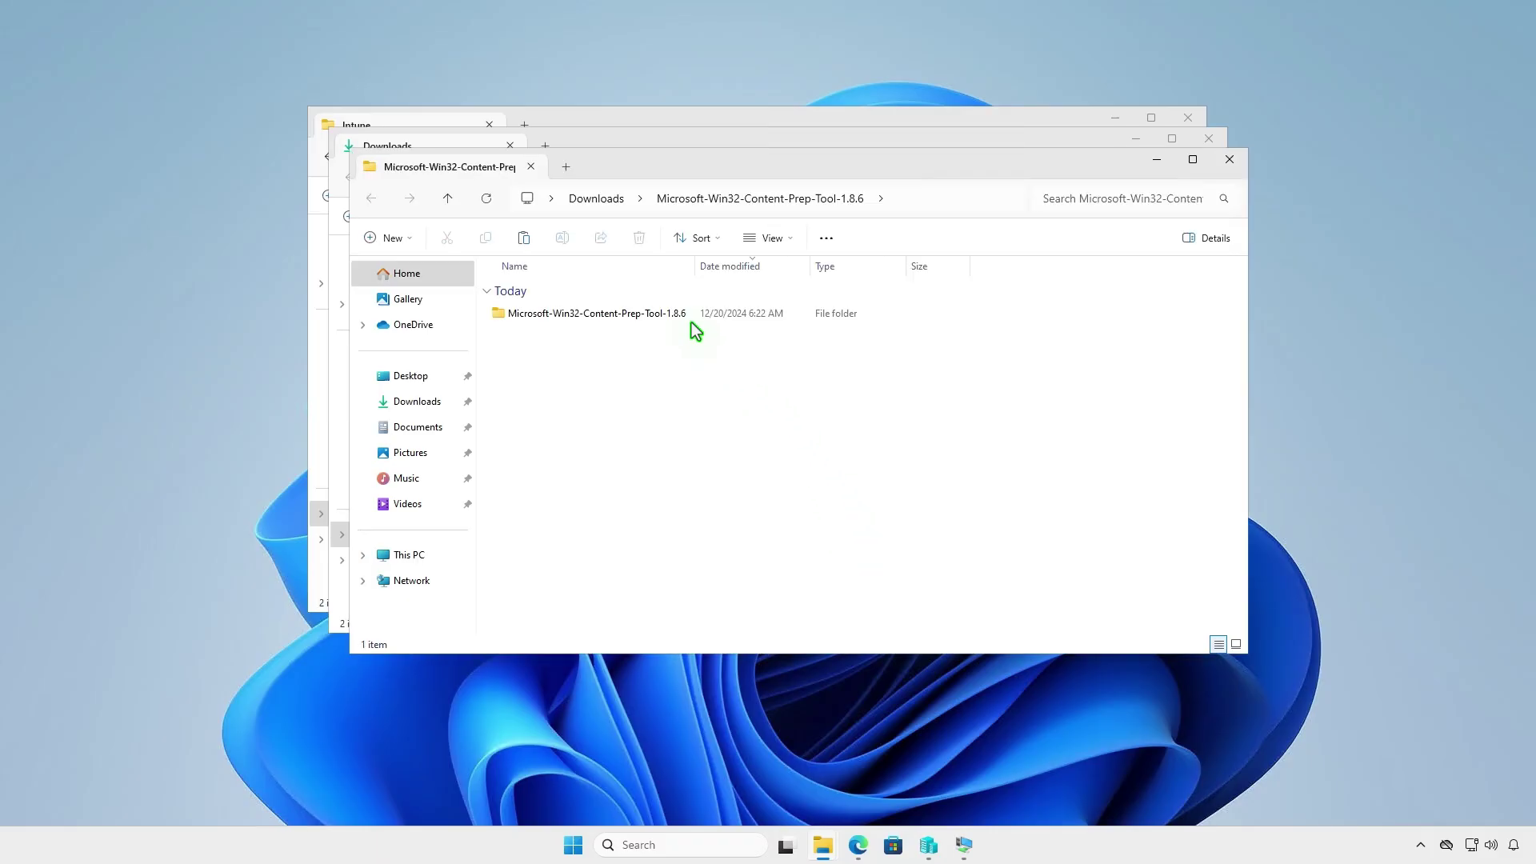
Step: Copy IntuneWinAppUtil from the extracted Content Prep Tool folder and close that window
double_click(685, 315)
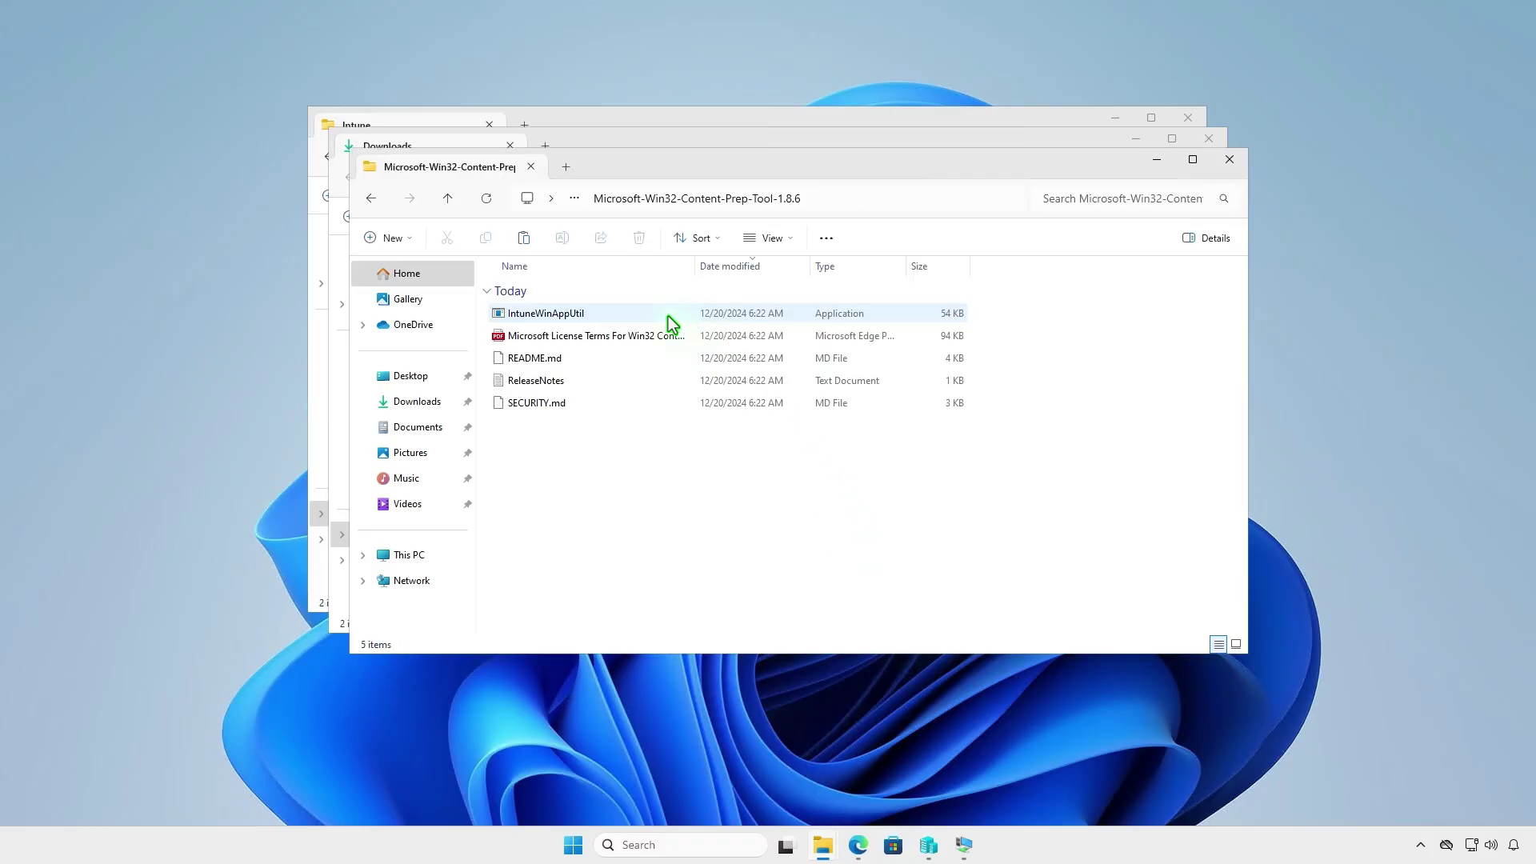
right_click(612, 314)
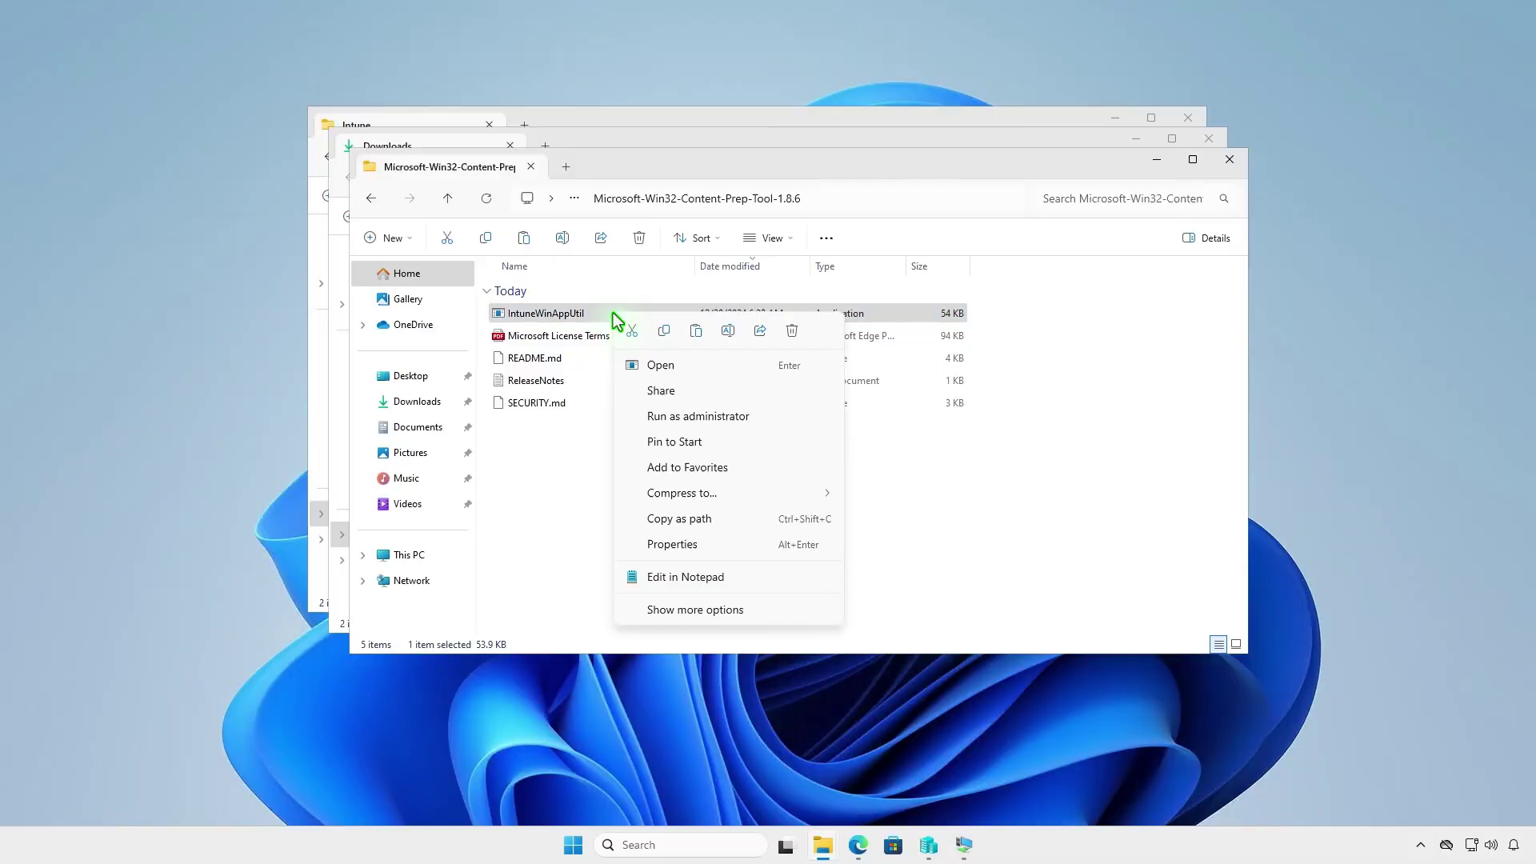
left_click(662, 333)
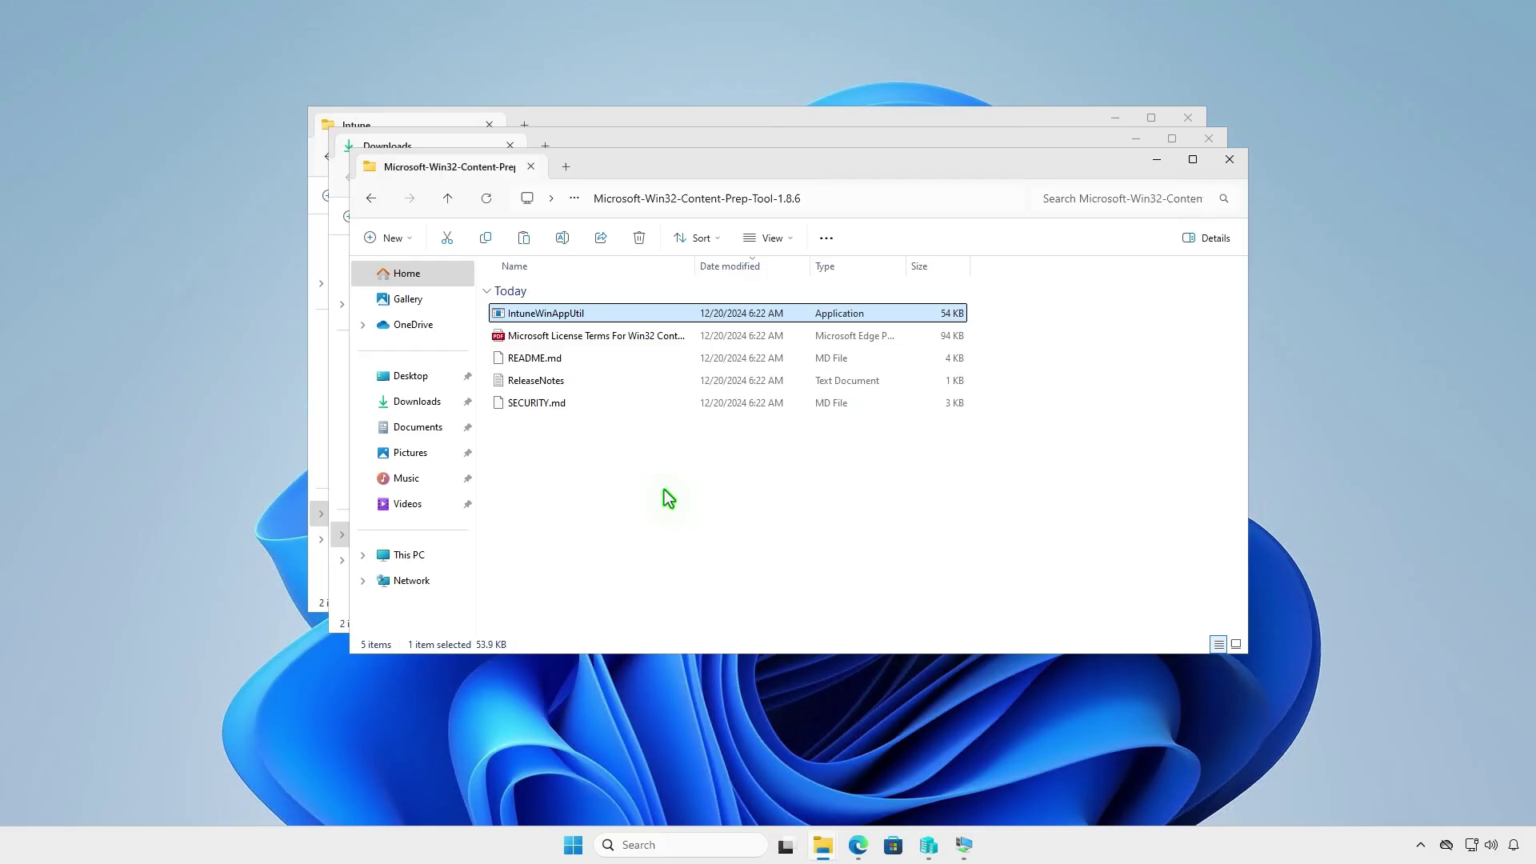
left_click(1229, 160)
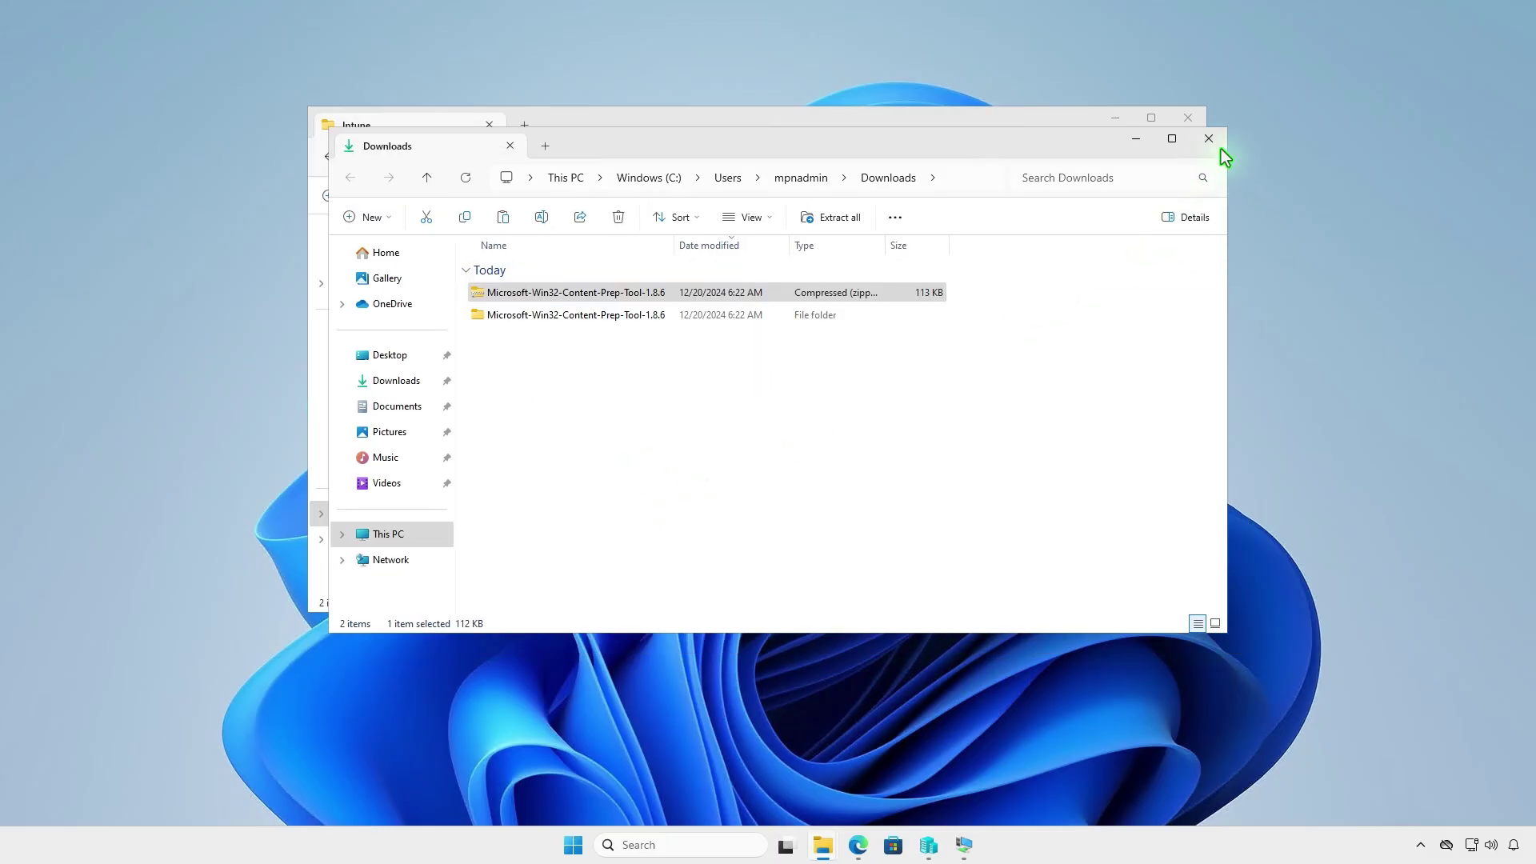
Step: Paste IntuneWinAppUtil into D:\Intune beside Input and Output, then show the desktop
left_click(1210, 144)
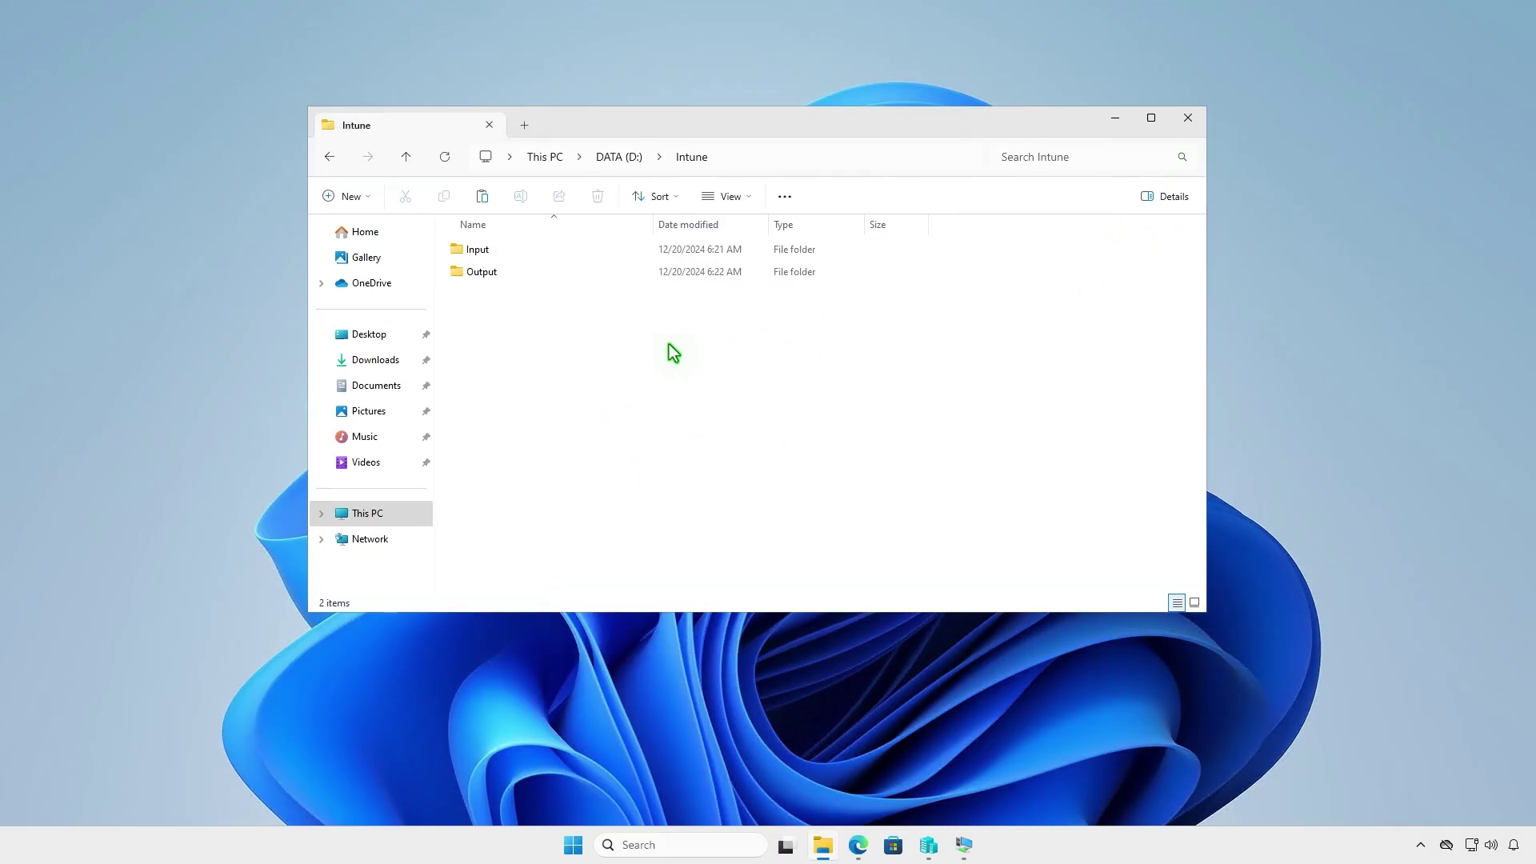
right_click(550, 345)
left_click(572, 370)
left_click(671, 433)
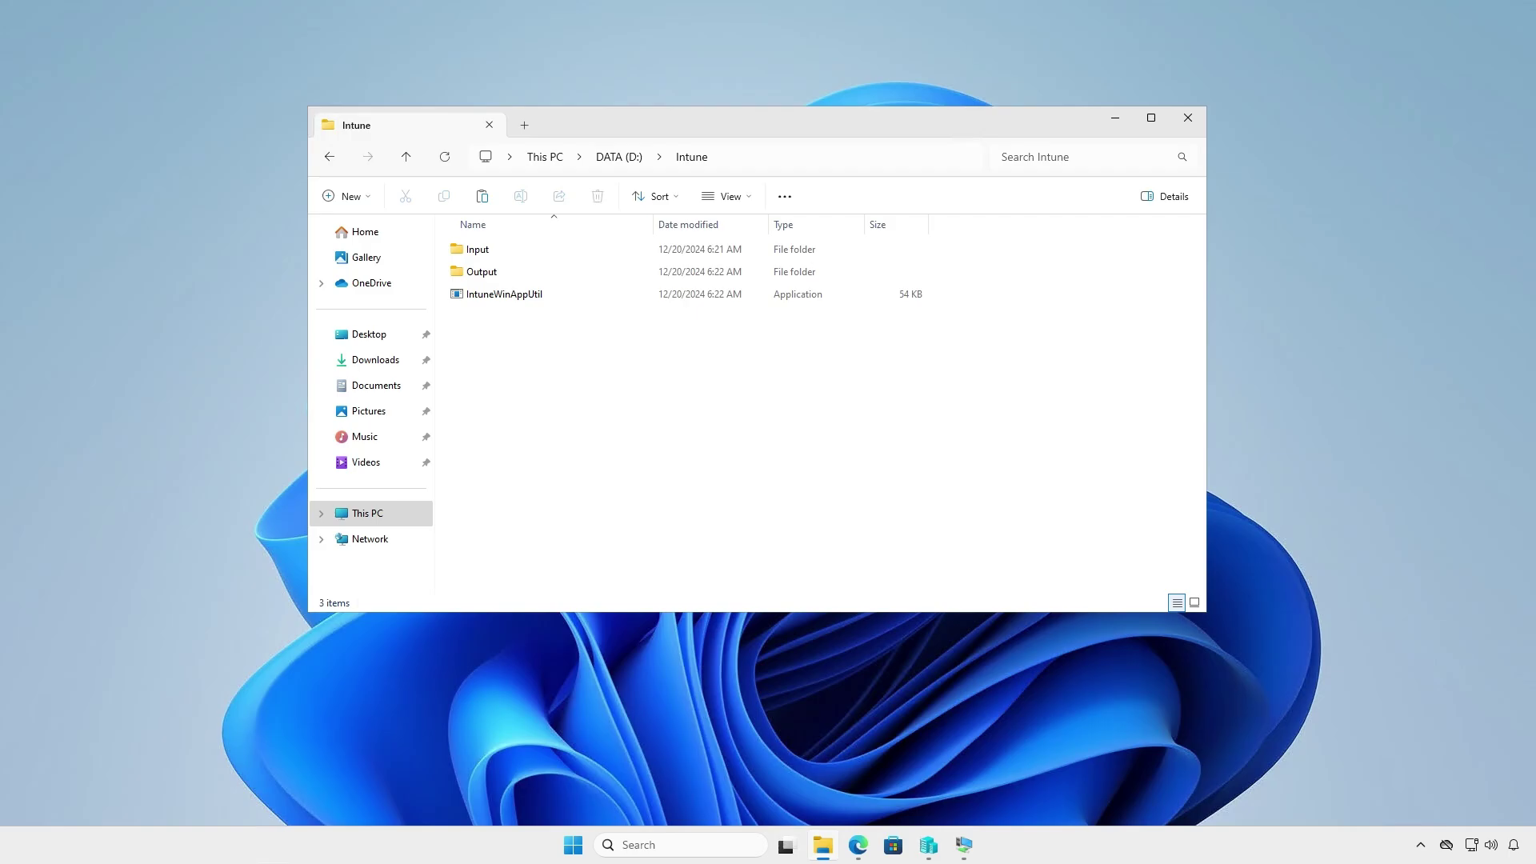
key("super+d")
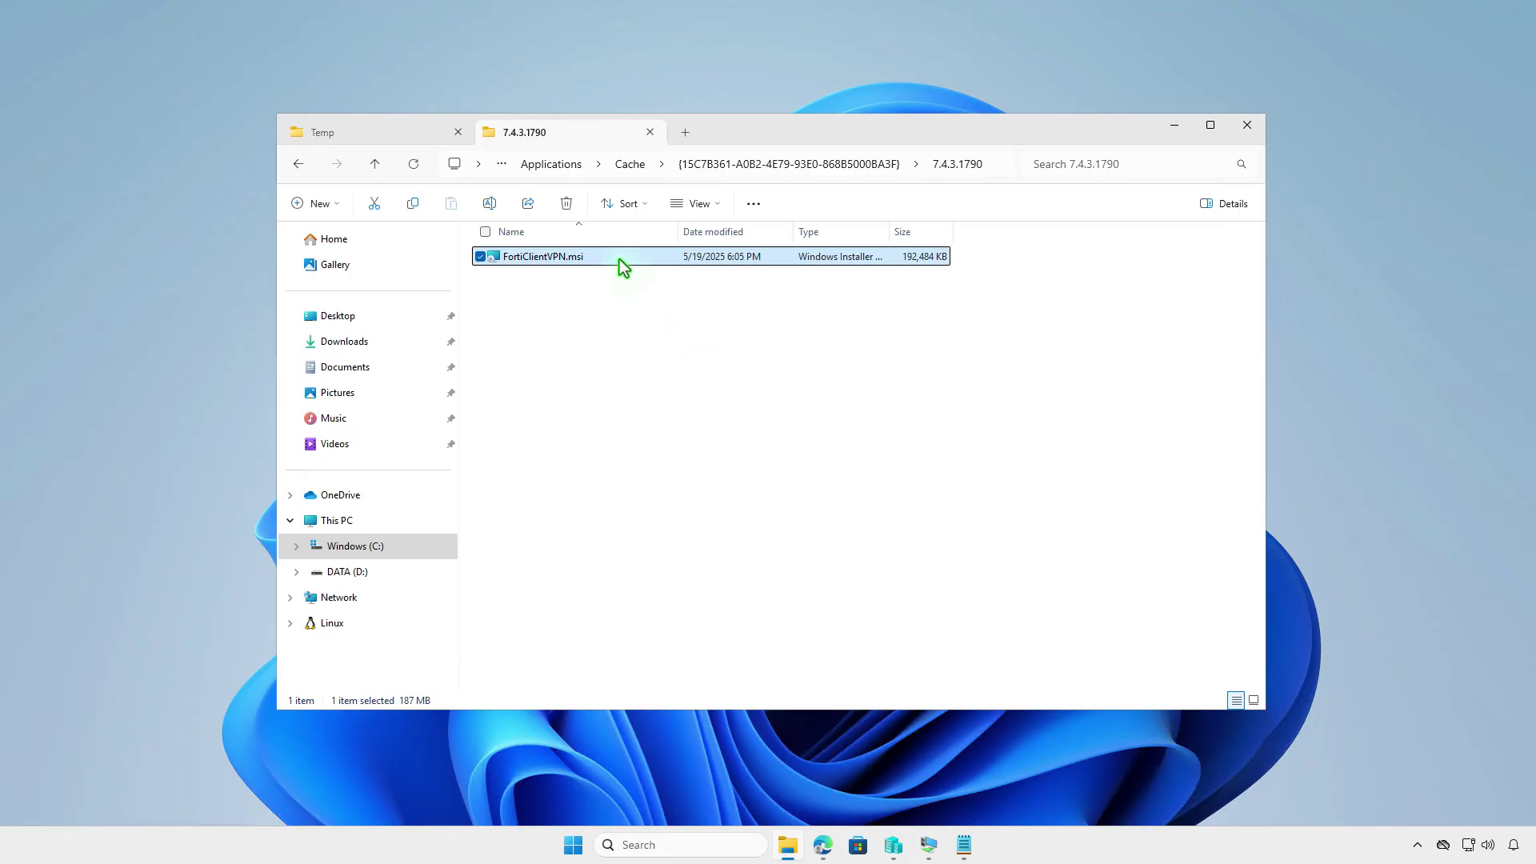
Step: Rename FortiClientVPN.msi to setup.msi and copy it
key("F2")
type("setup")
key("Return")
right_click(619, 259)
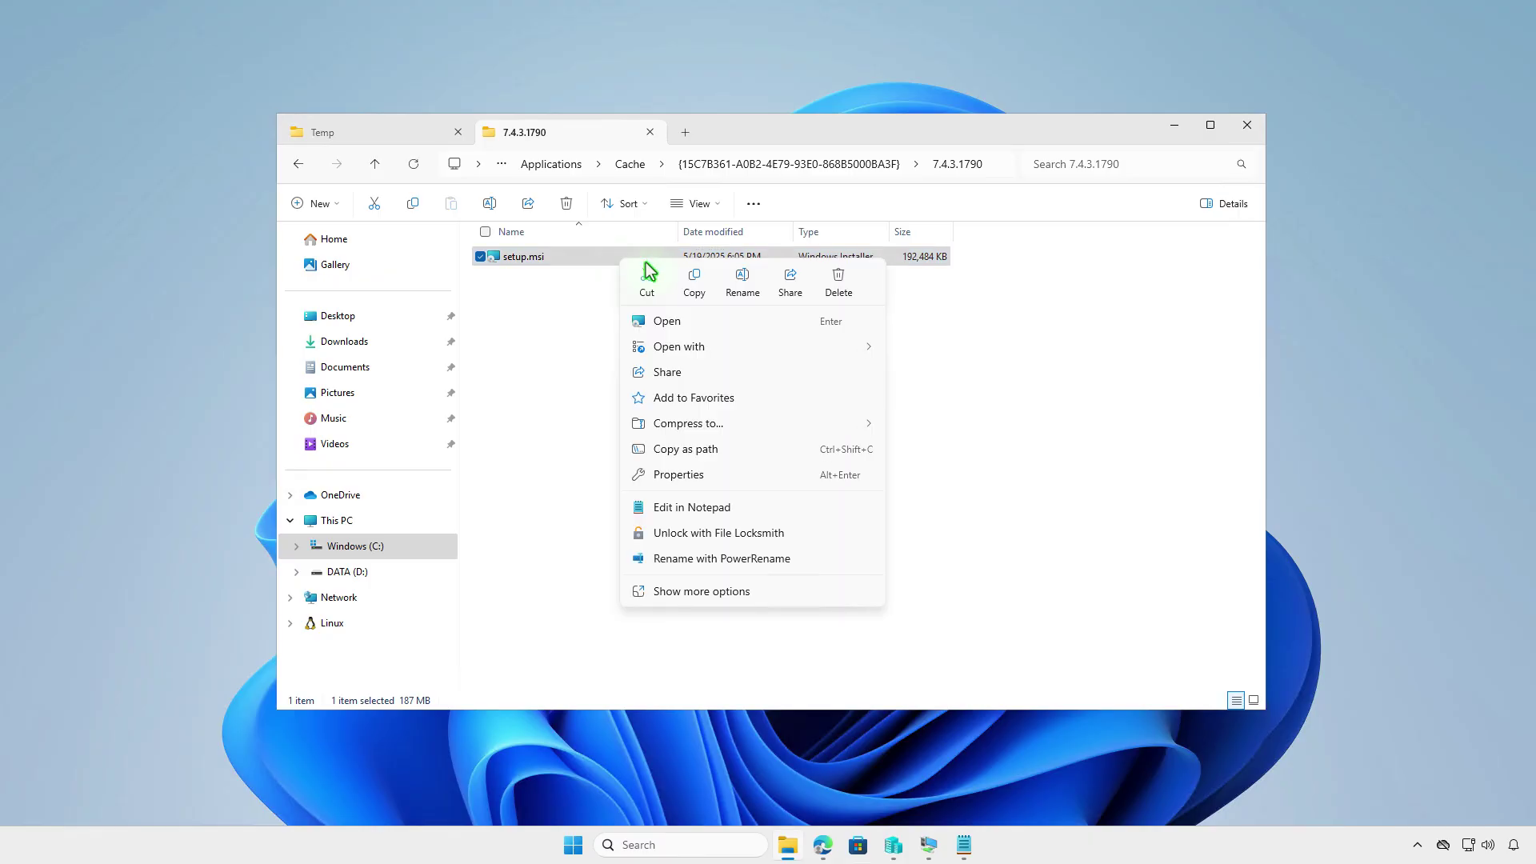
left_click(692, 288)
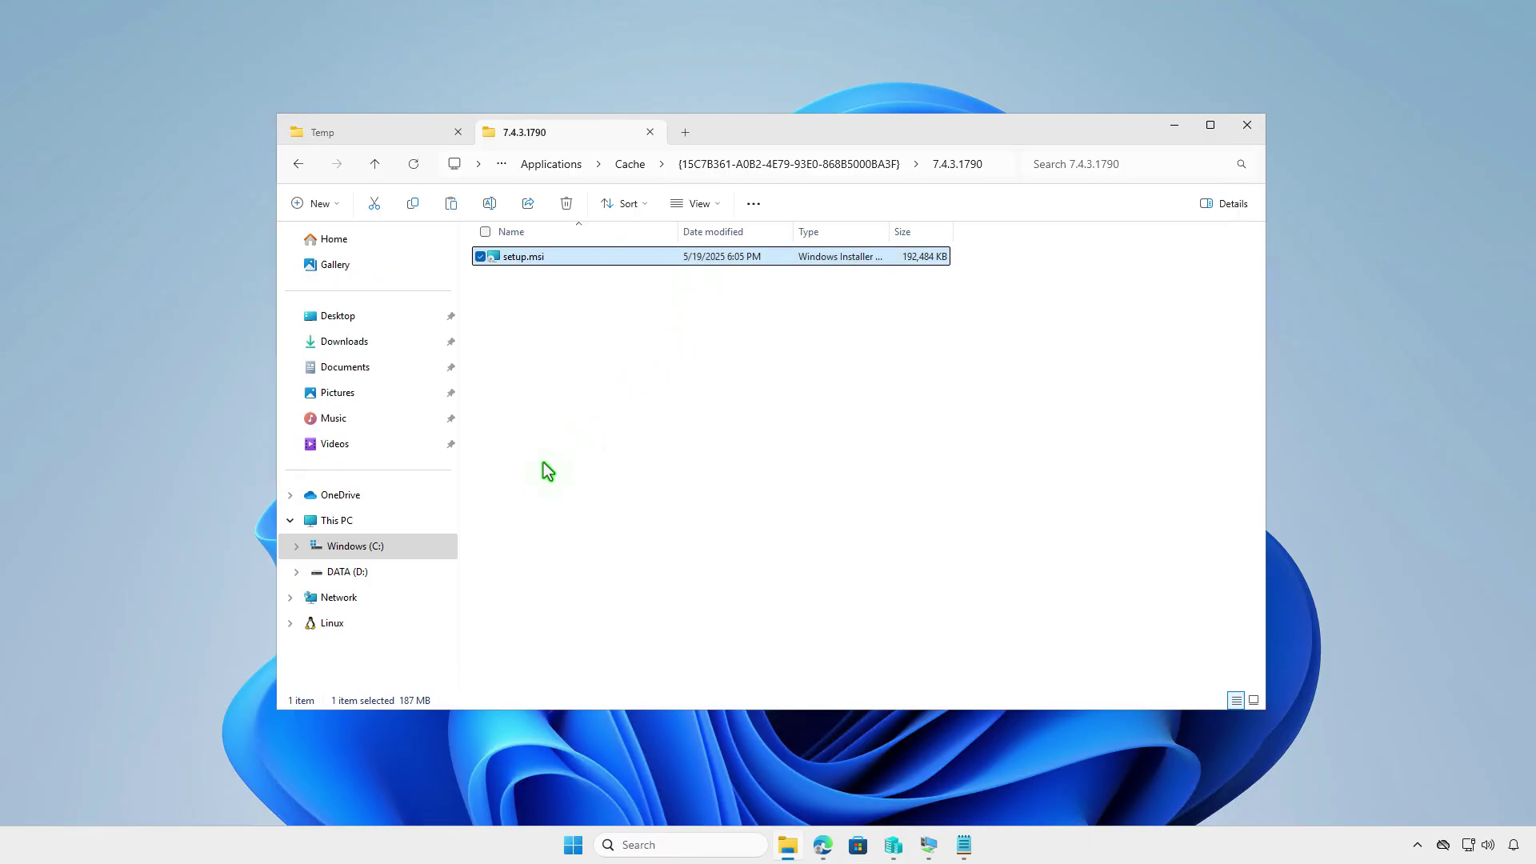
Step: Paste setup.msi into the D:\Intune\Input folder
left_click(413, 518)
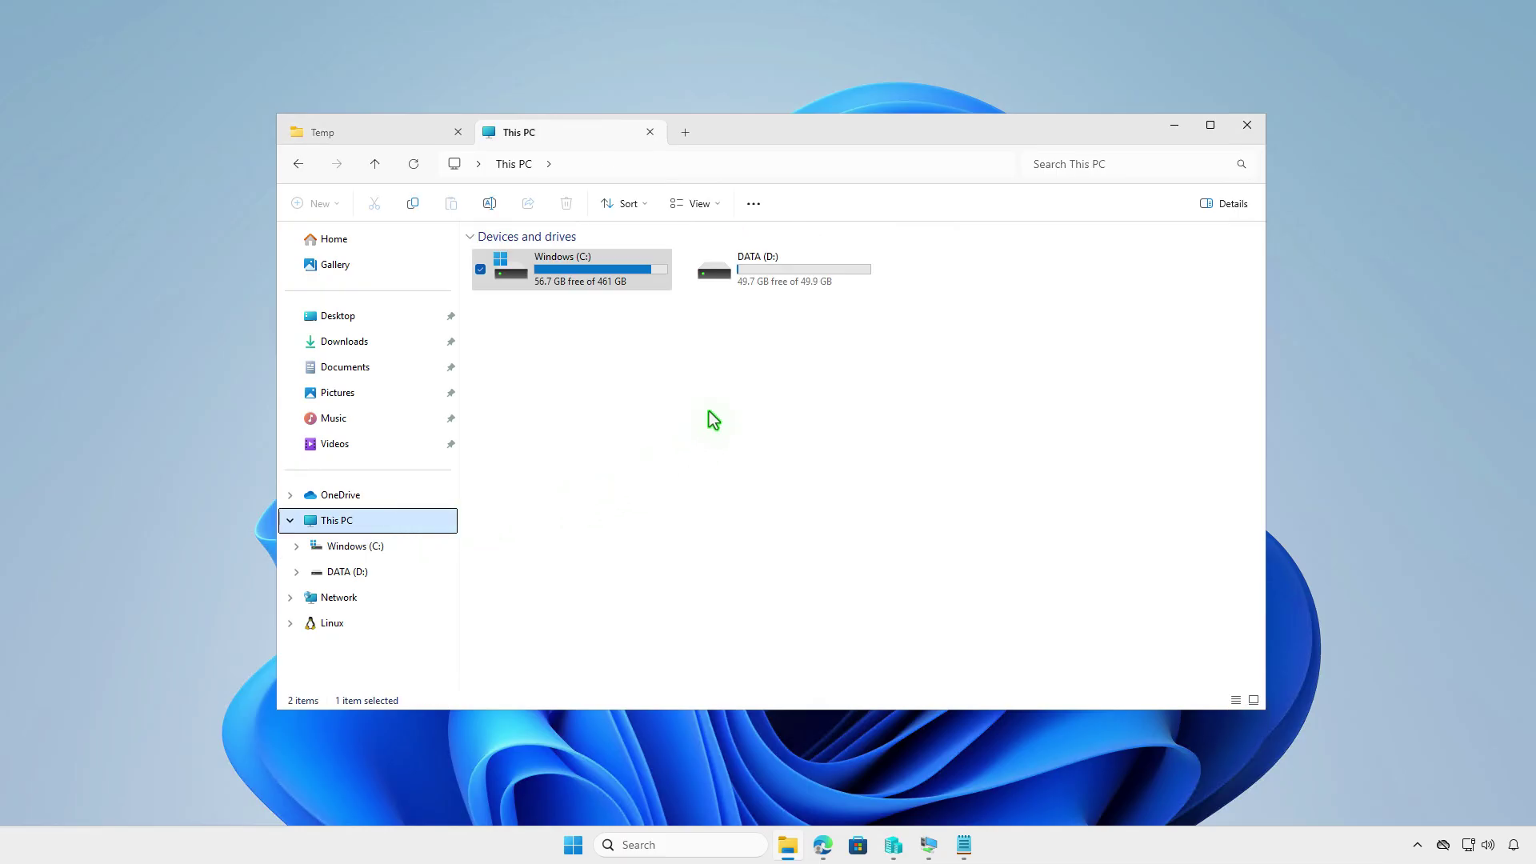
double_click(798, 281)
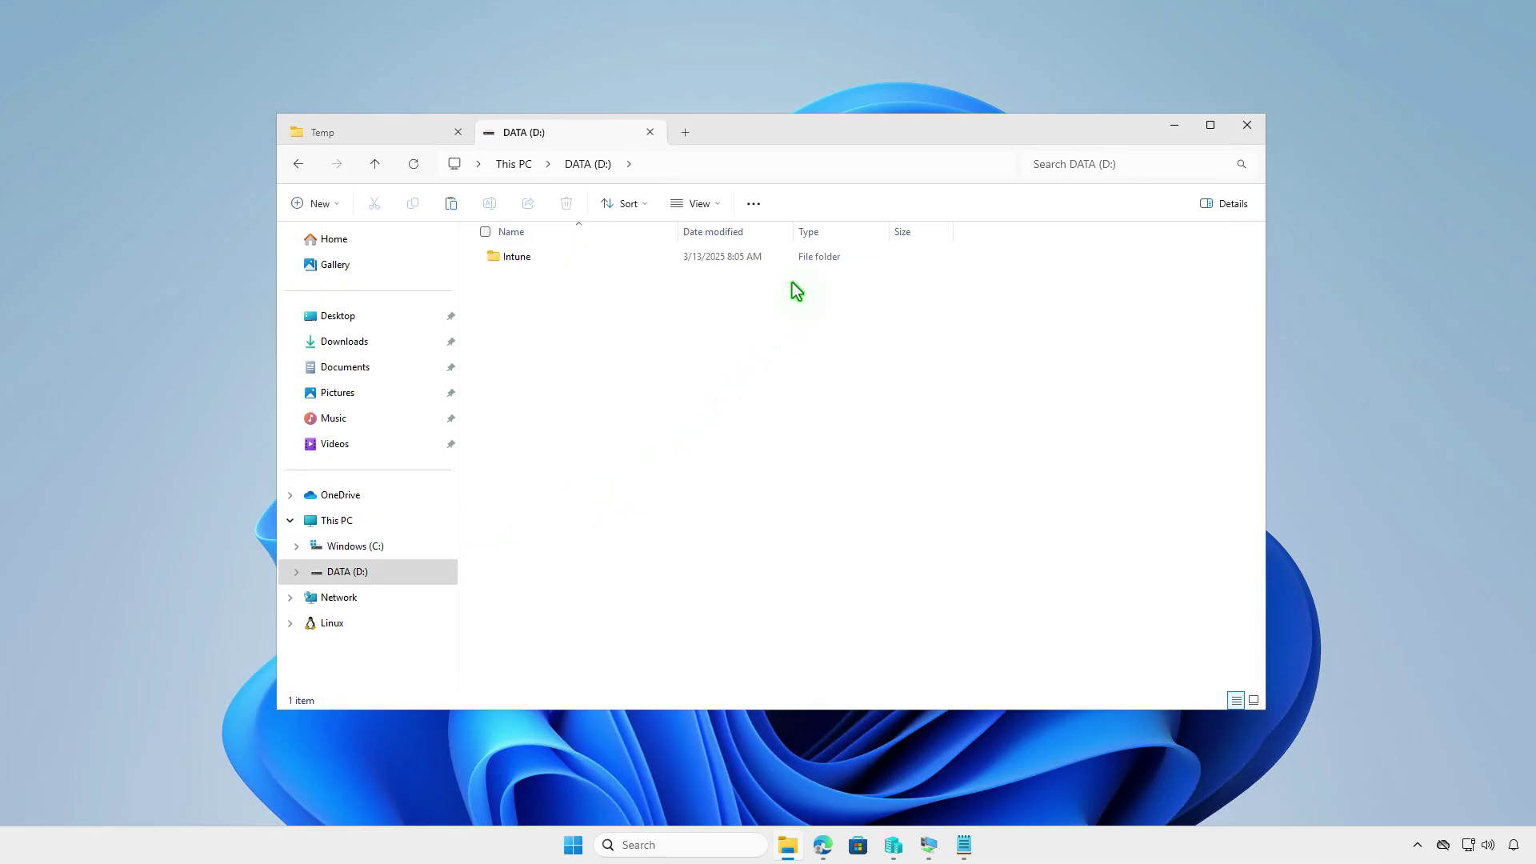
double_click(674, 255)
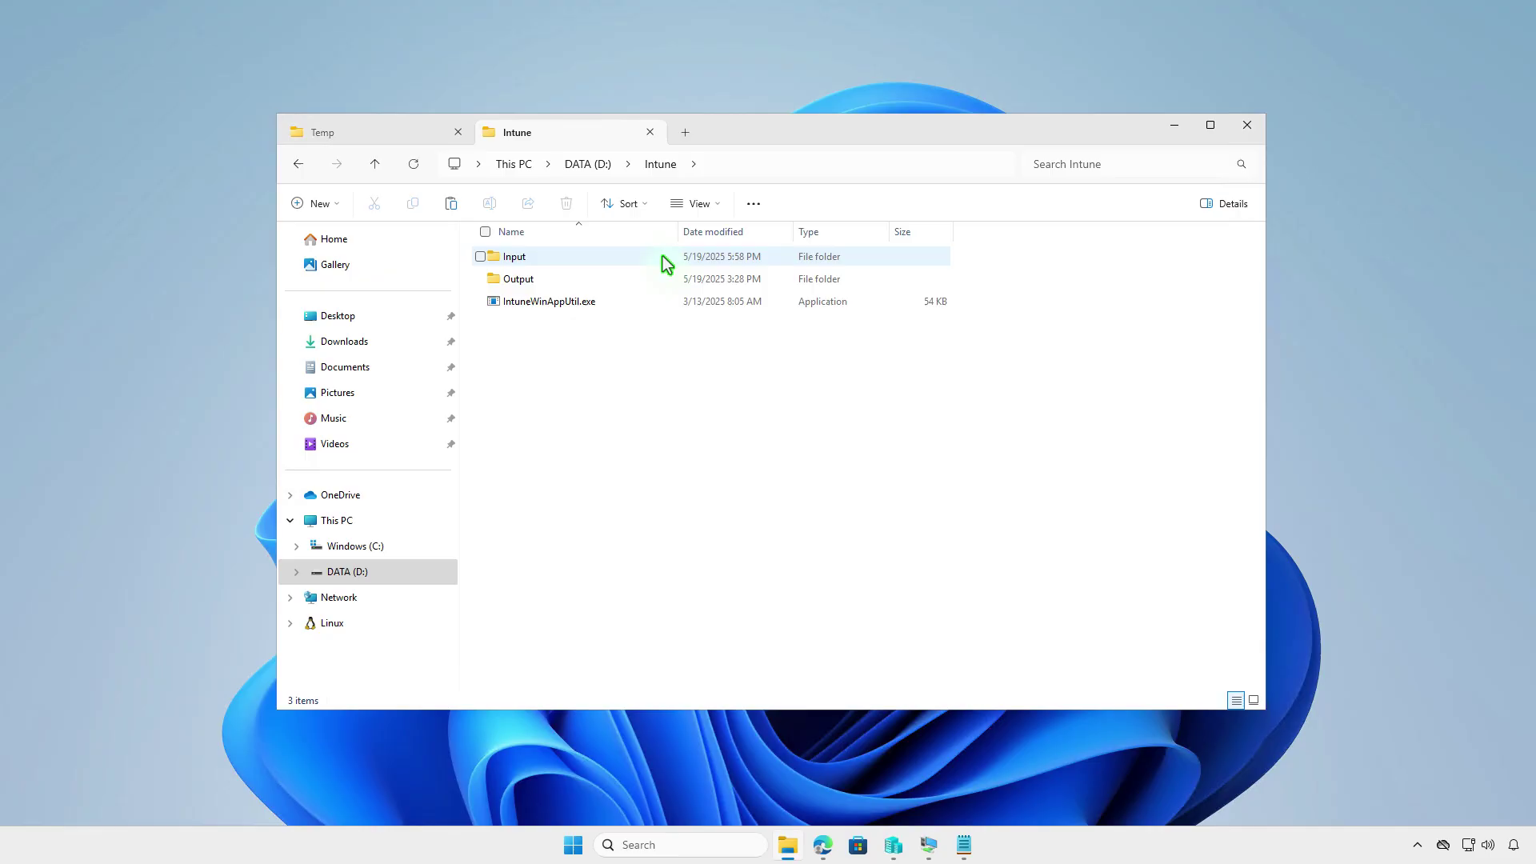
double_click(643, 258)
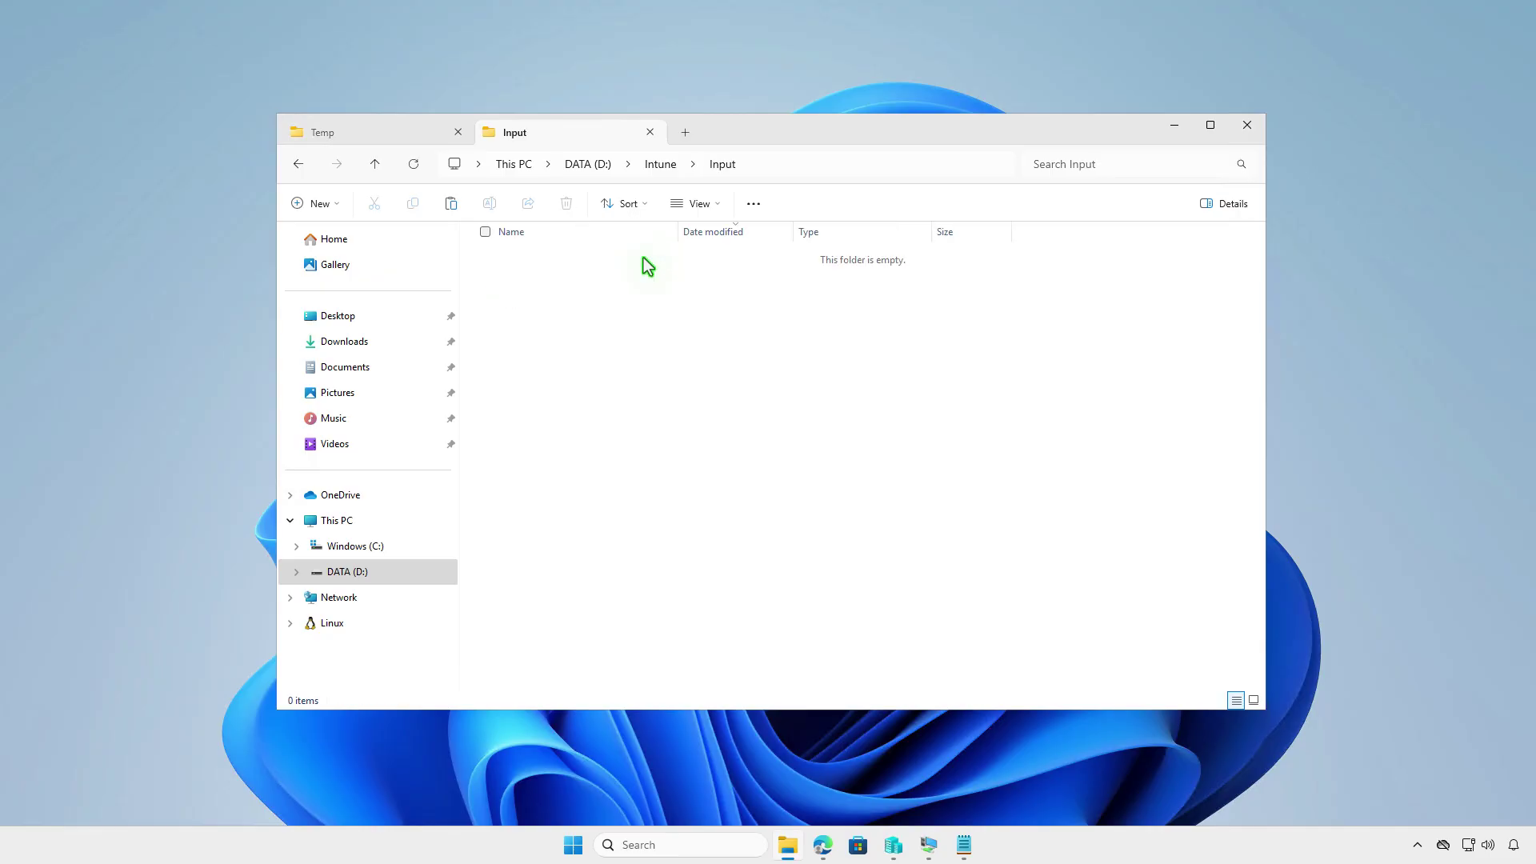
right_click(632, 298)
left_click(648, 321)
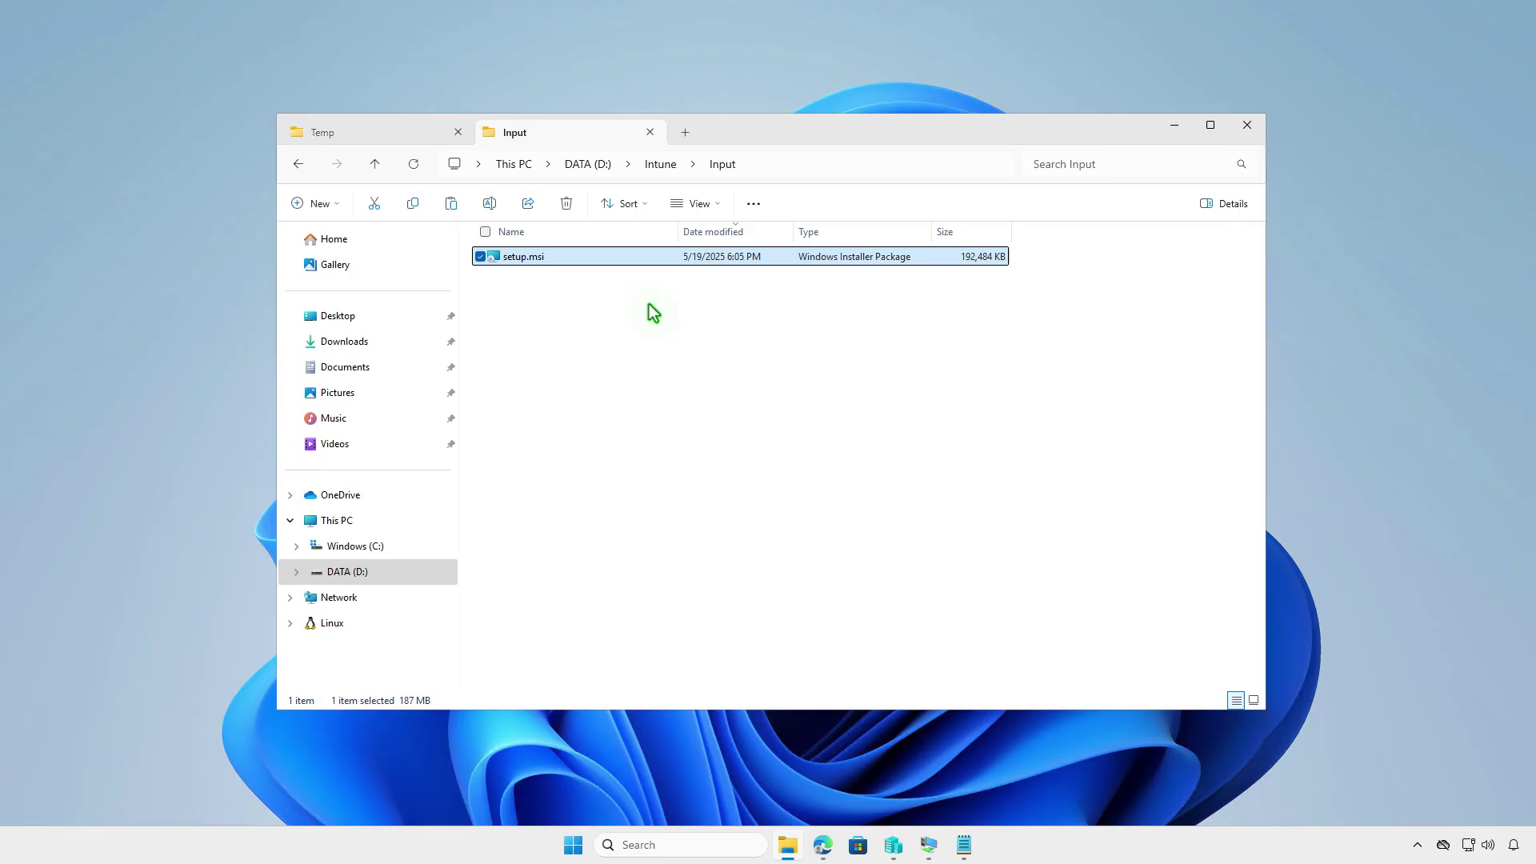
Step: Return to the D:\Intune folder and minimize the File Explorer window
left_click(657, 168)
left_click(655, 360)
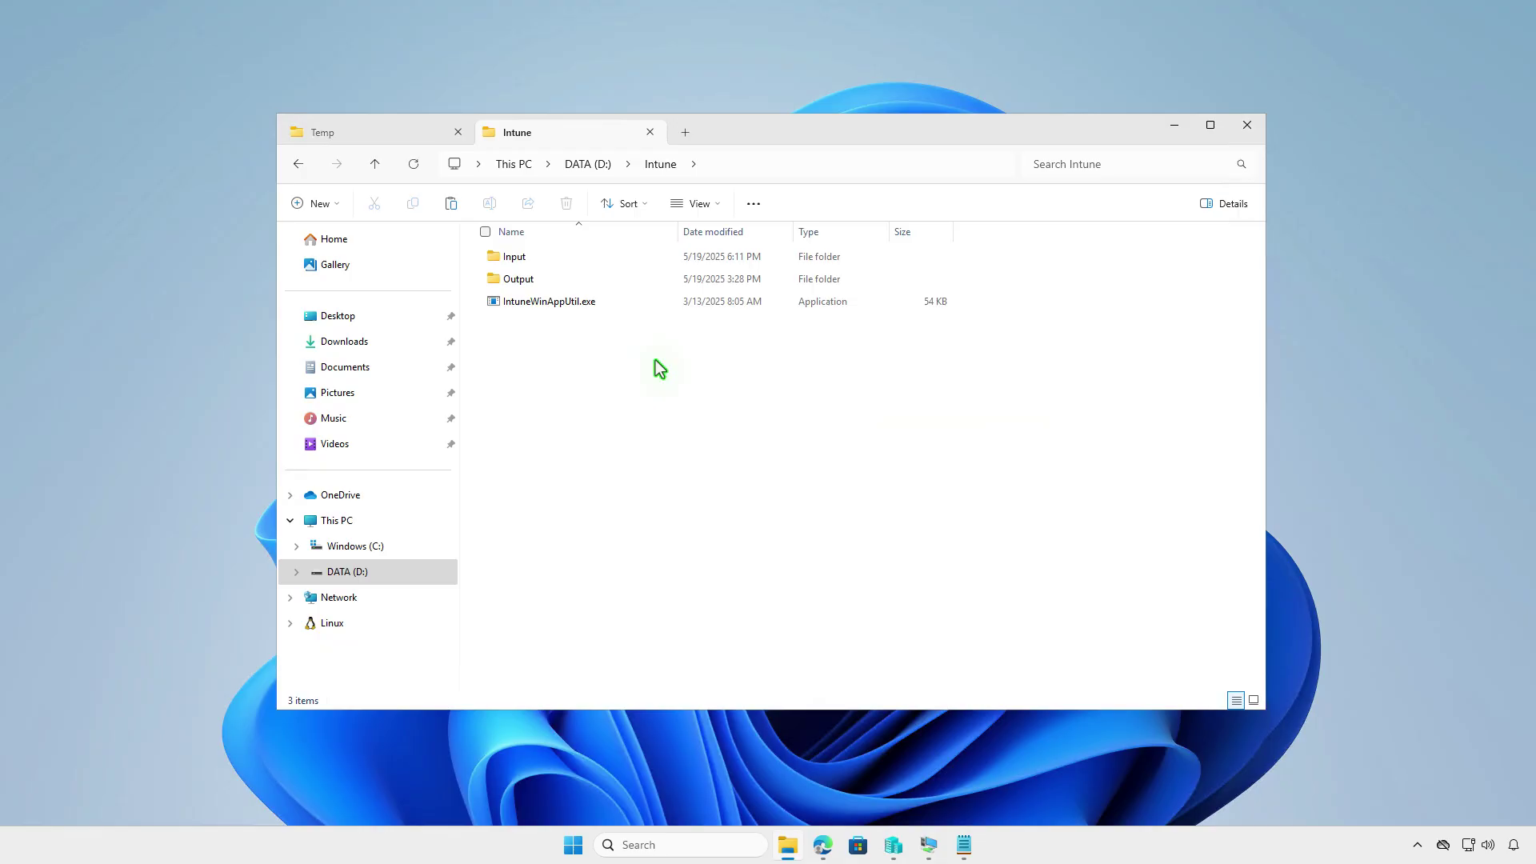
left_click(1174, 125)
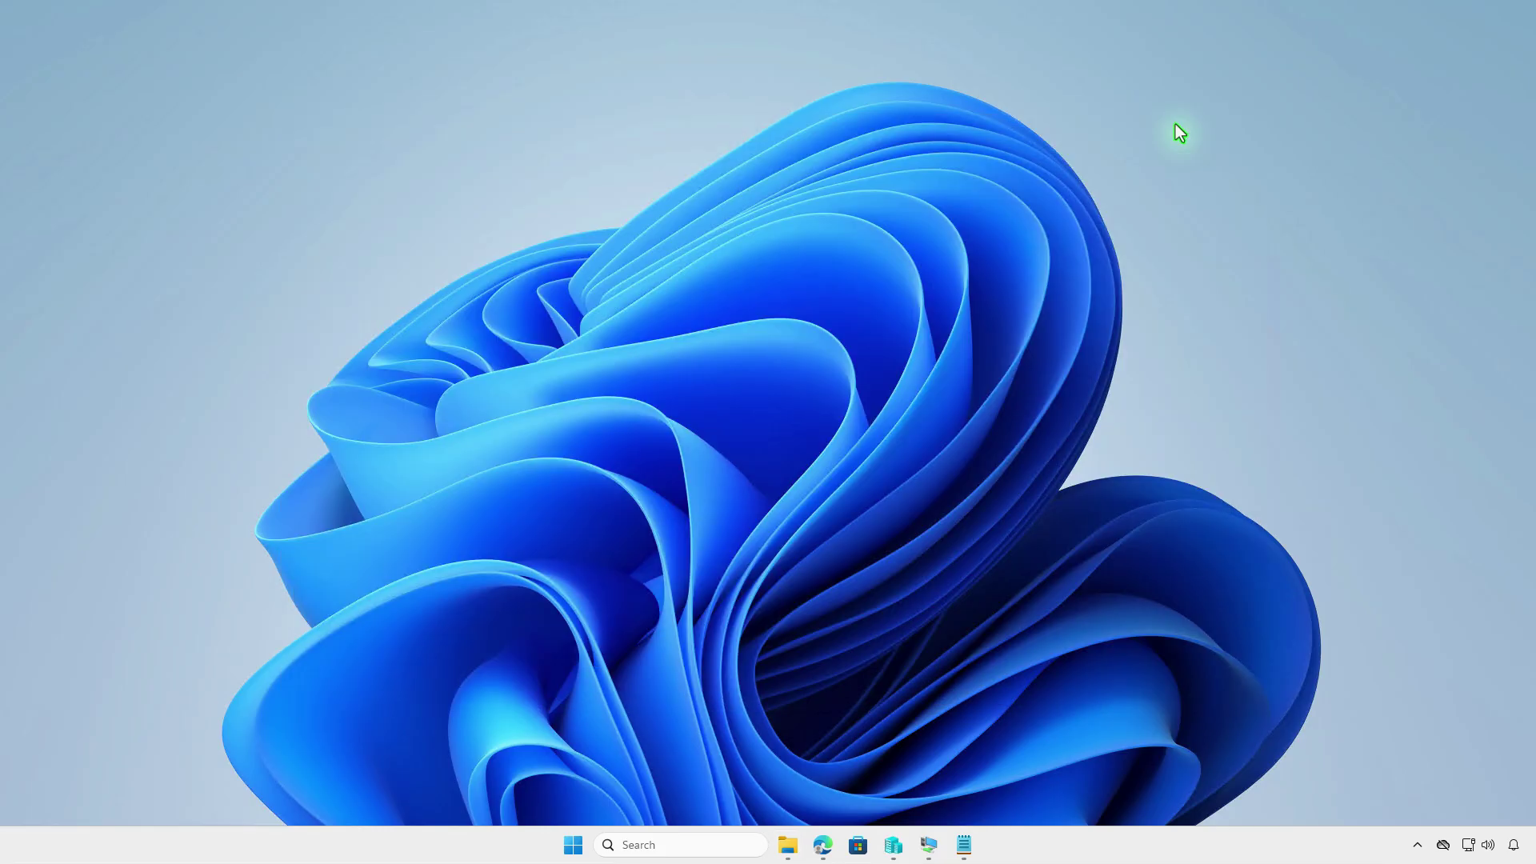
Step: Launch Terminal (Admin) and change into the D:\Intune folder
right_click(574, 845)
left_click(616, 620)
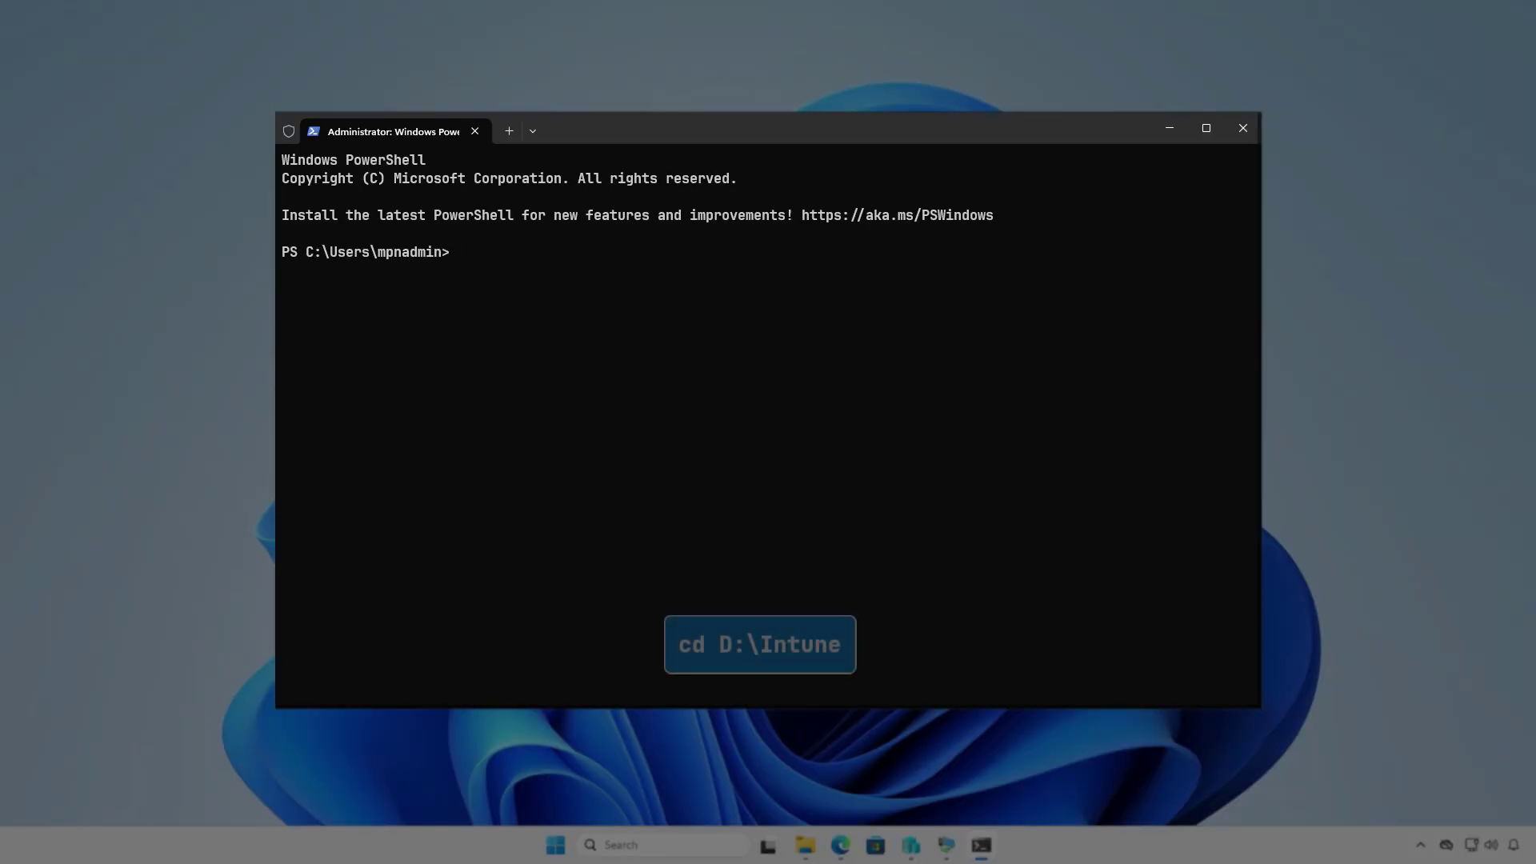
type("cd d:\\In")
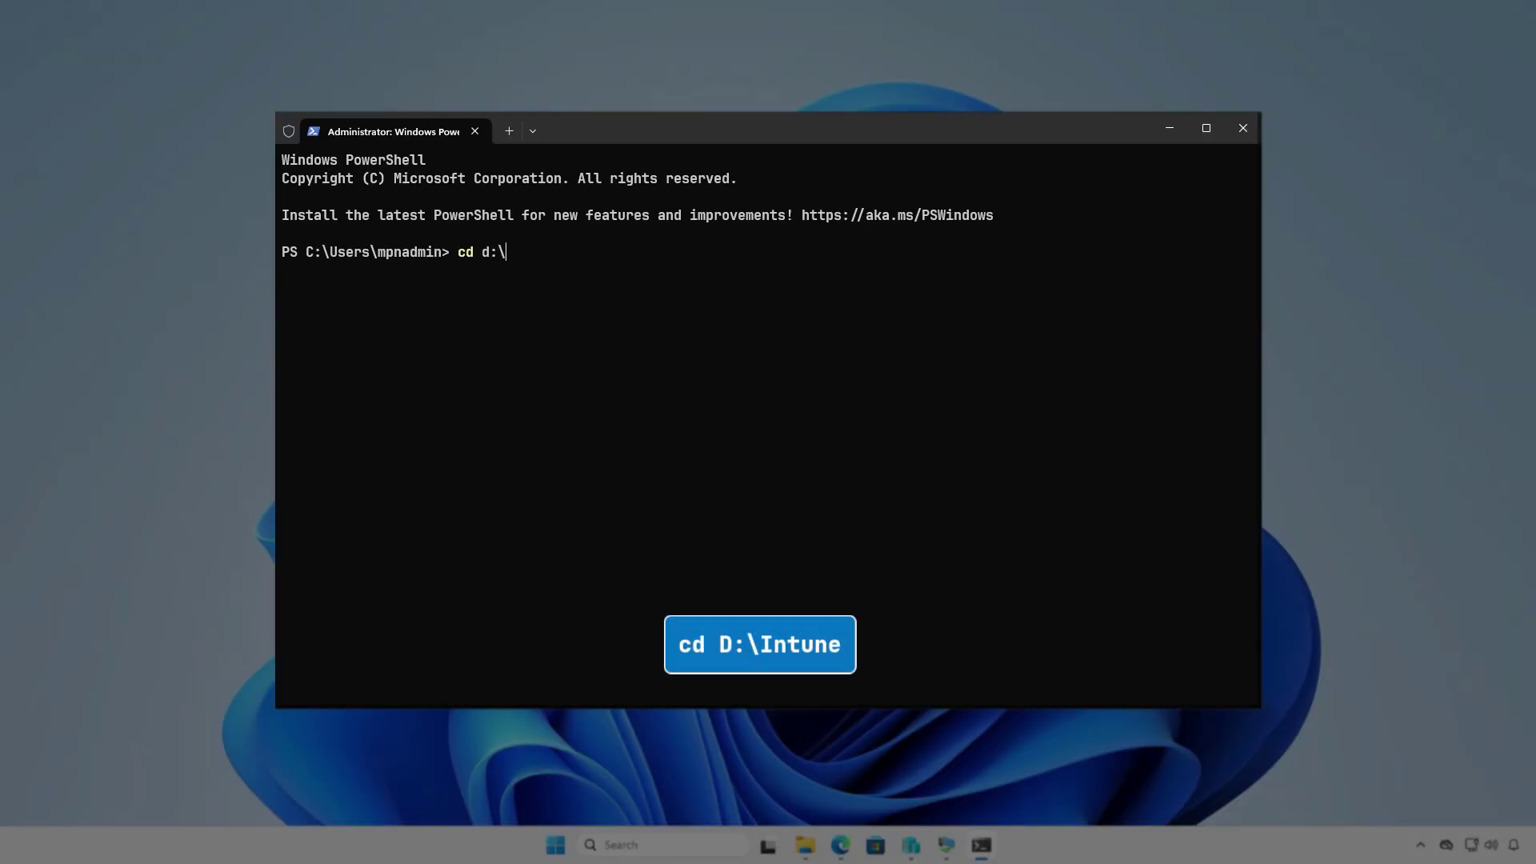
key("Tab")
key("Return")
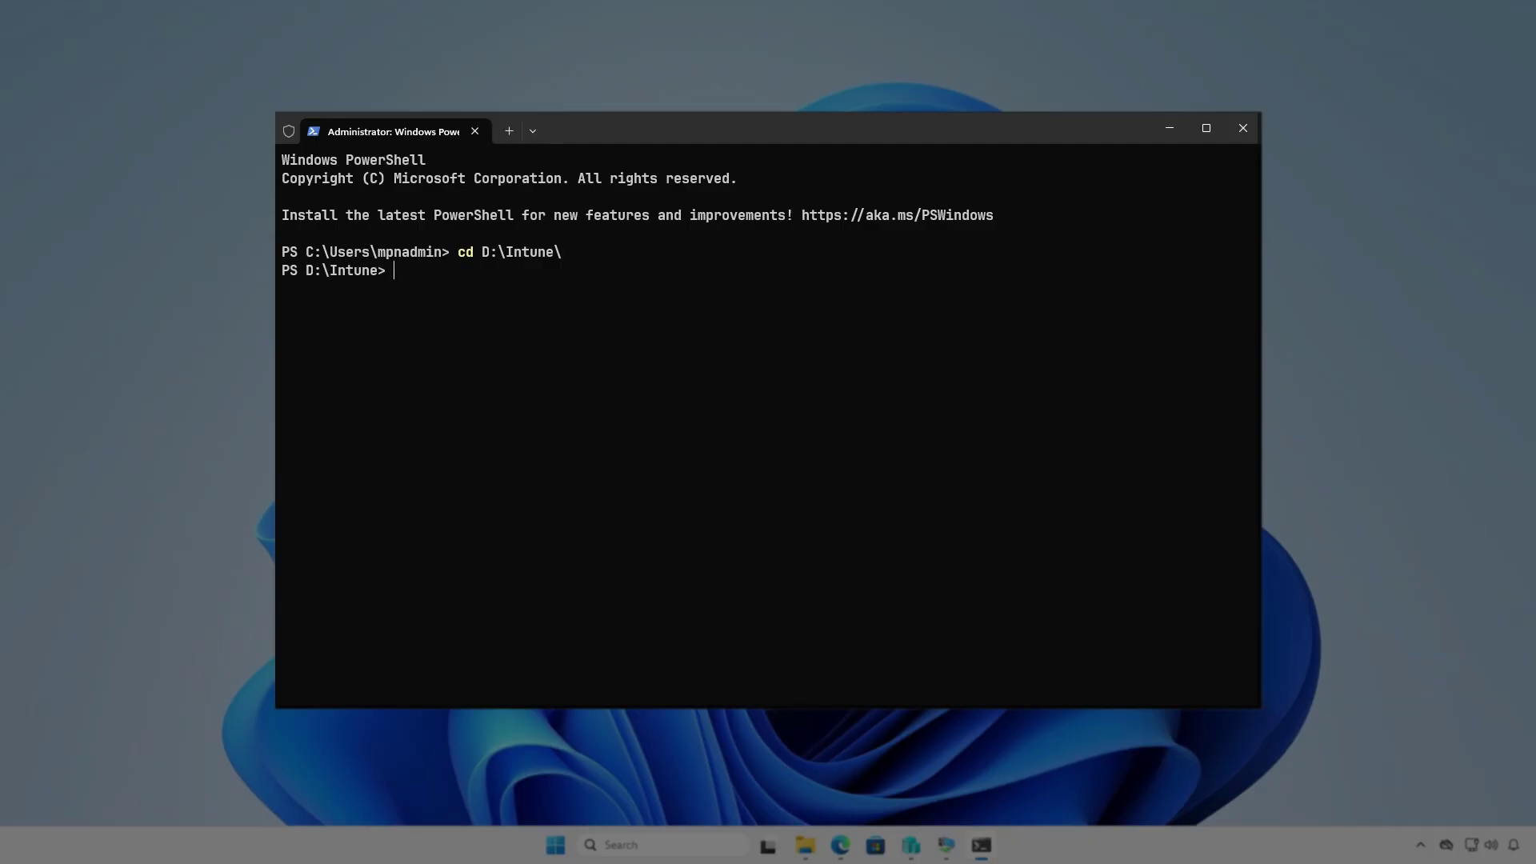
key("Return")
Step: Run IntuneWinAppUtil.exe with source D:\Intune\Input, setup file setup.msi, output D:\Intune\Output, answering N
type("i")
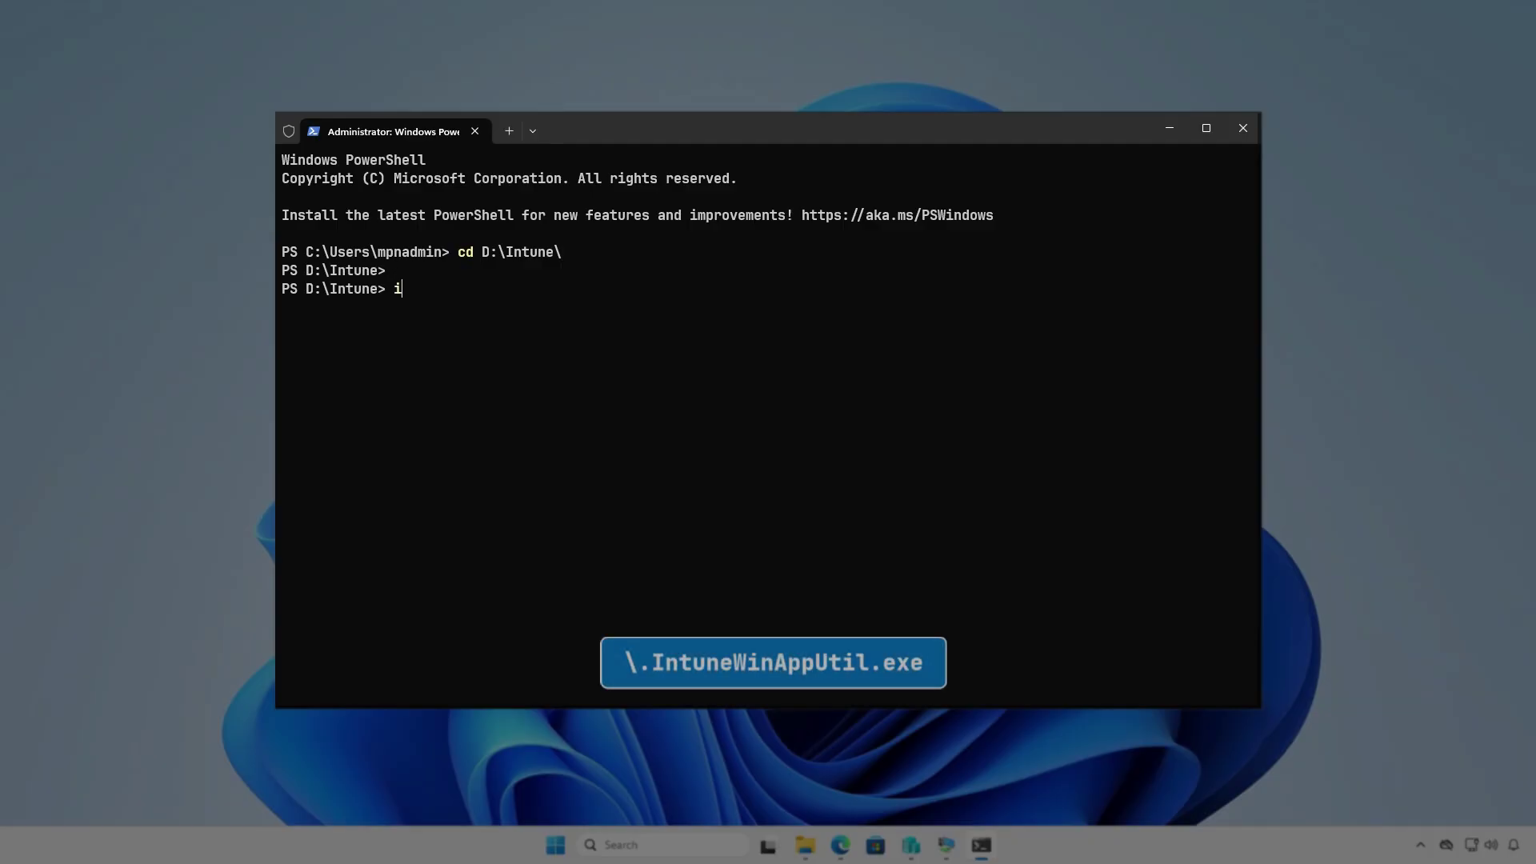
type("ntu")
key("Tab")
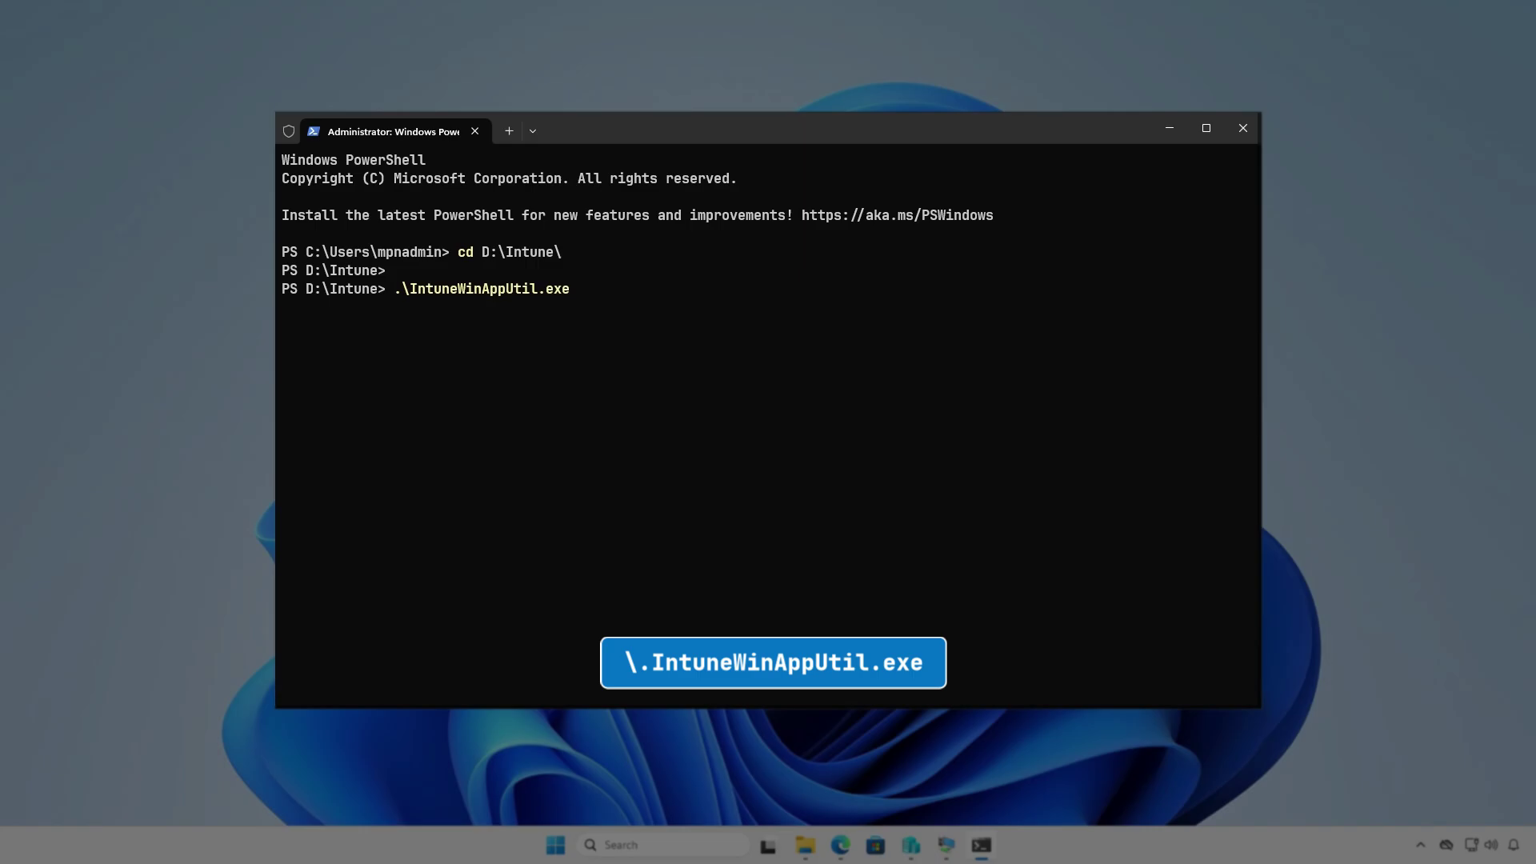
key("Return")
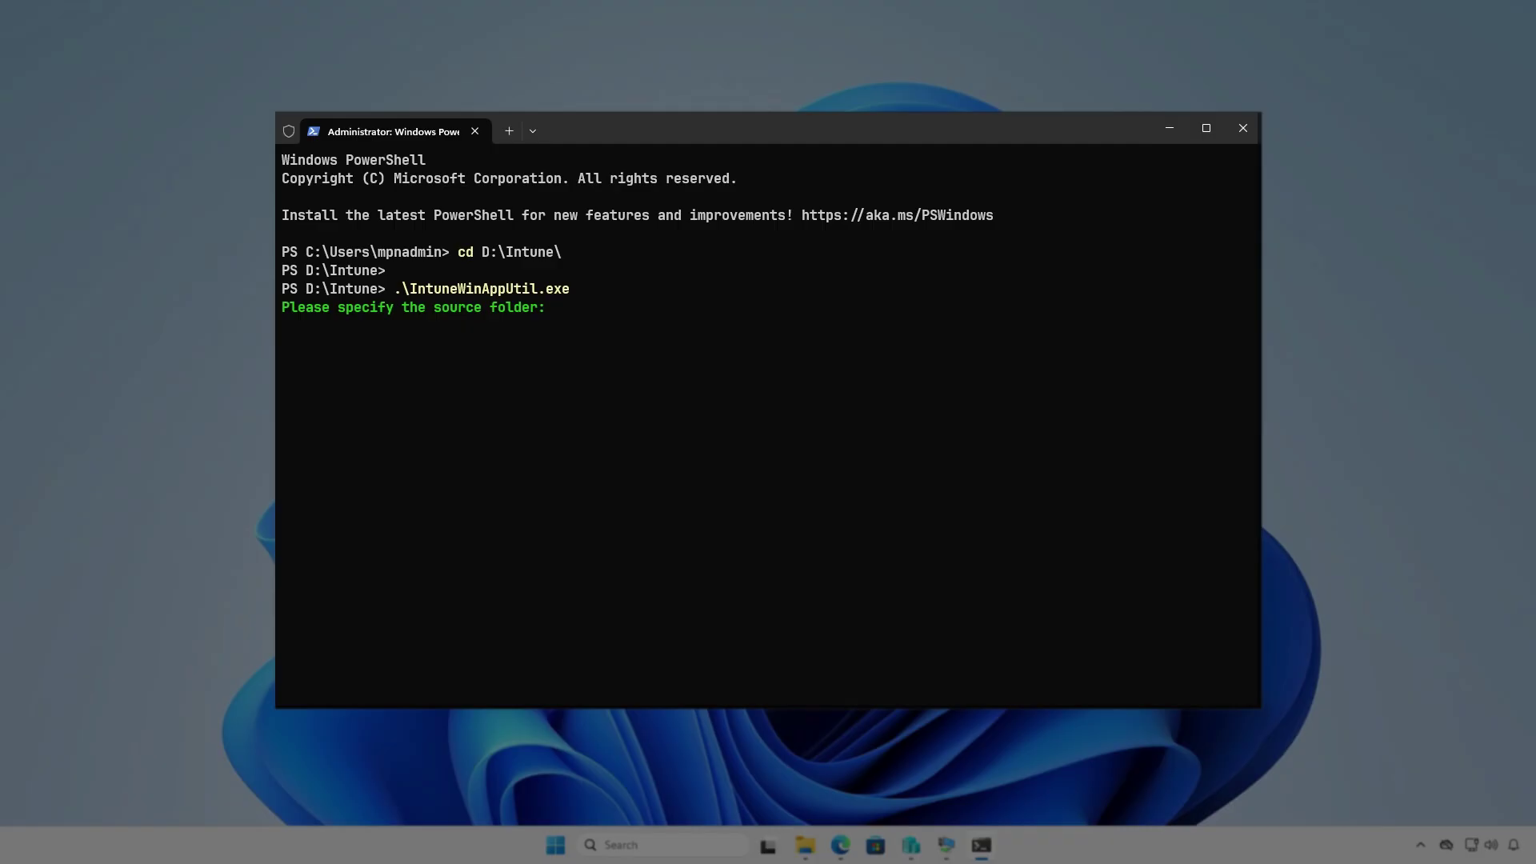
type("D:\\")
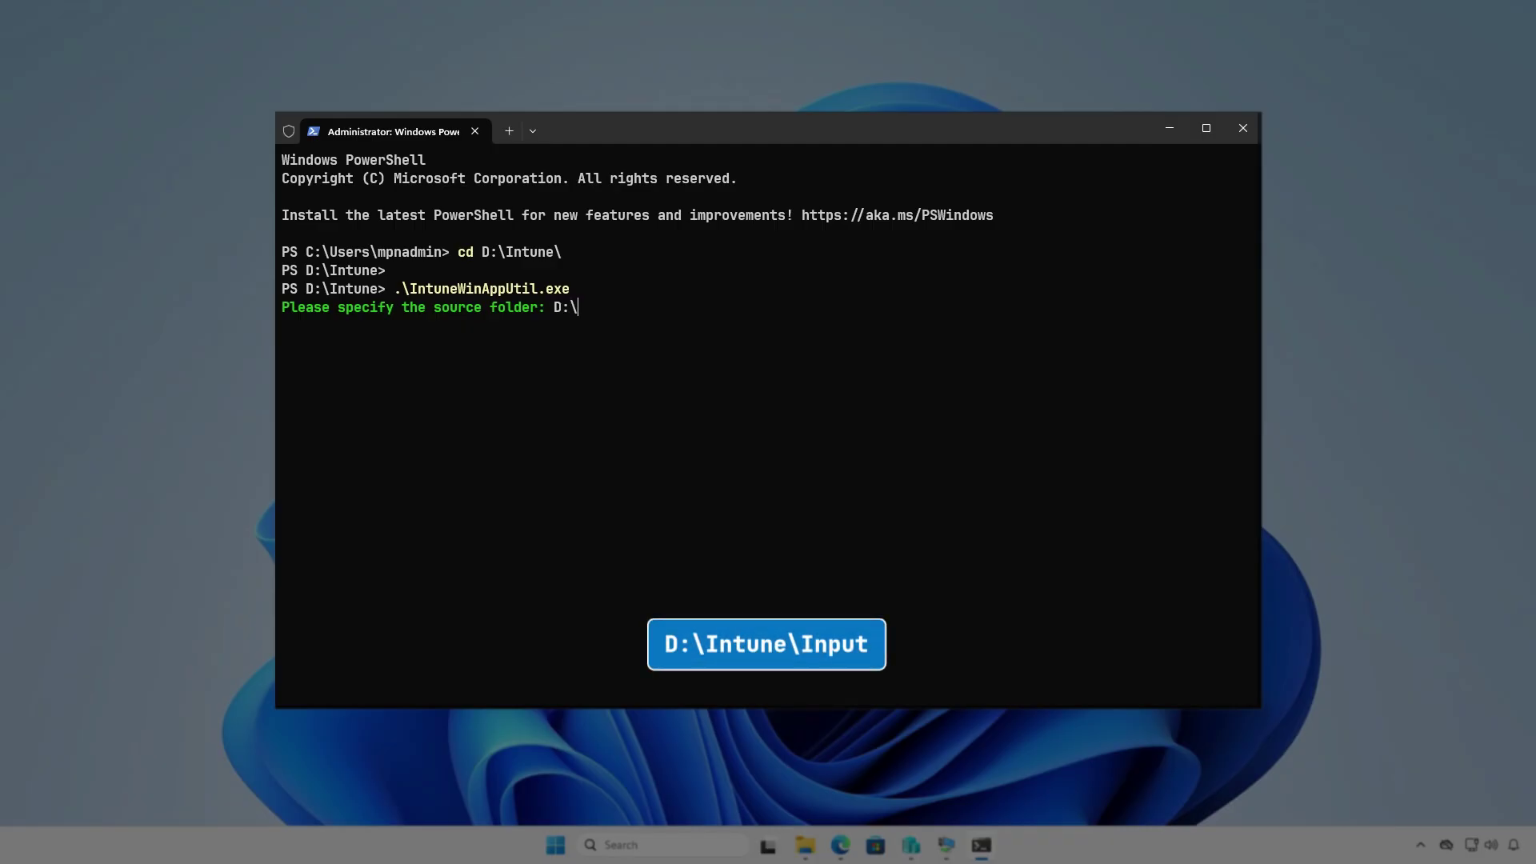
type("Intune\\Input")
key("Return")
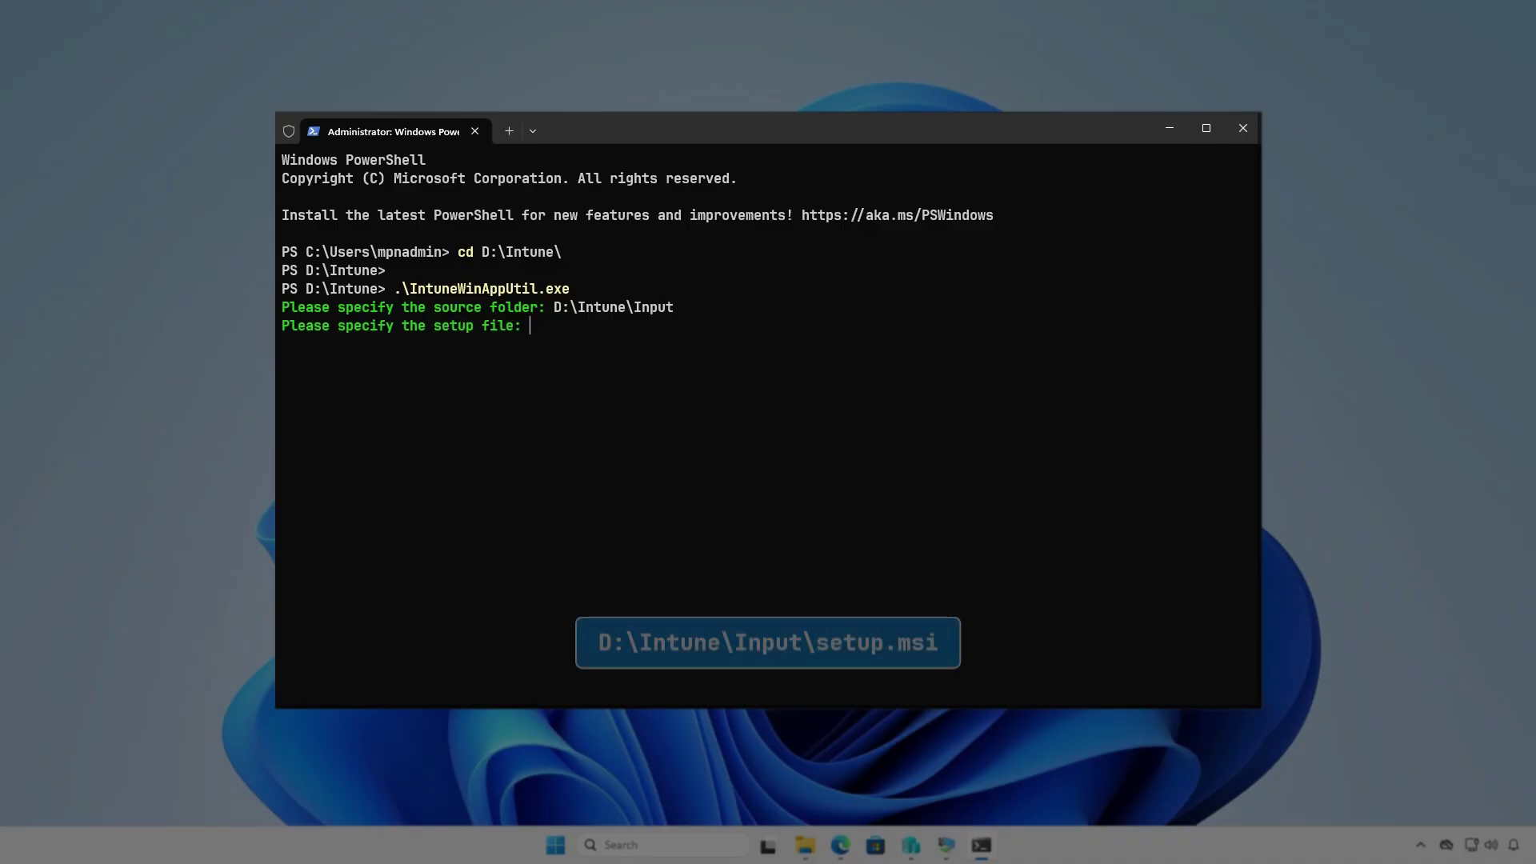
type("D:\\Intune\\")
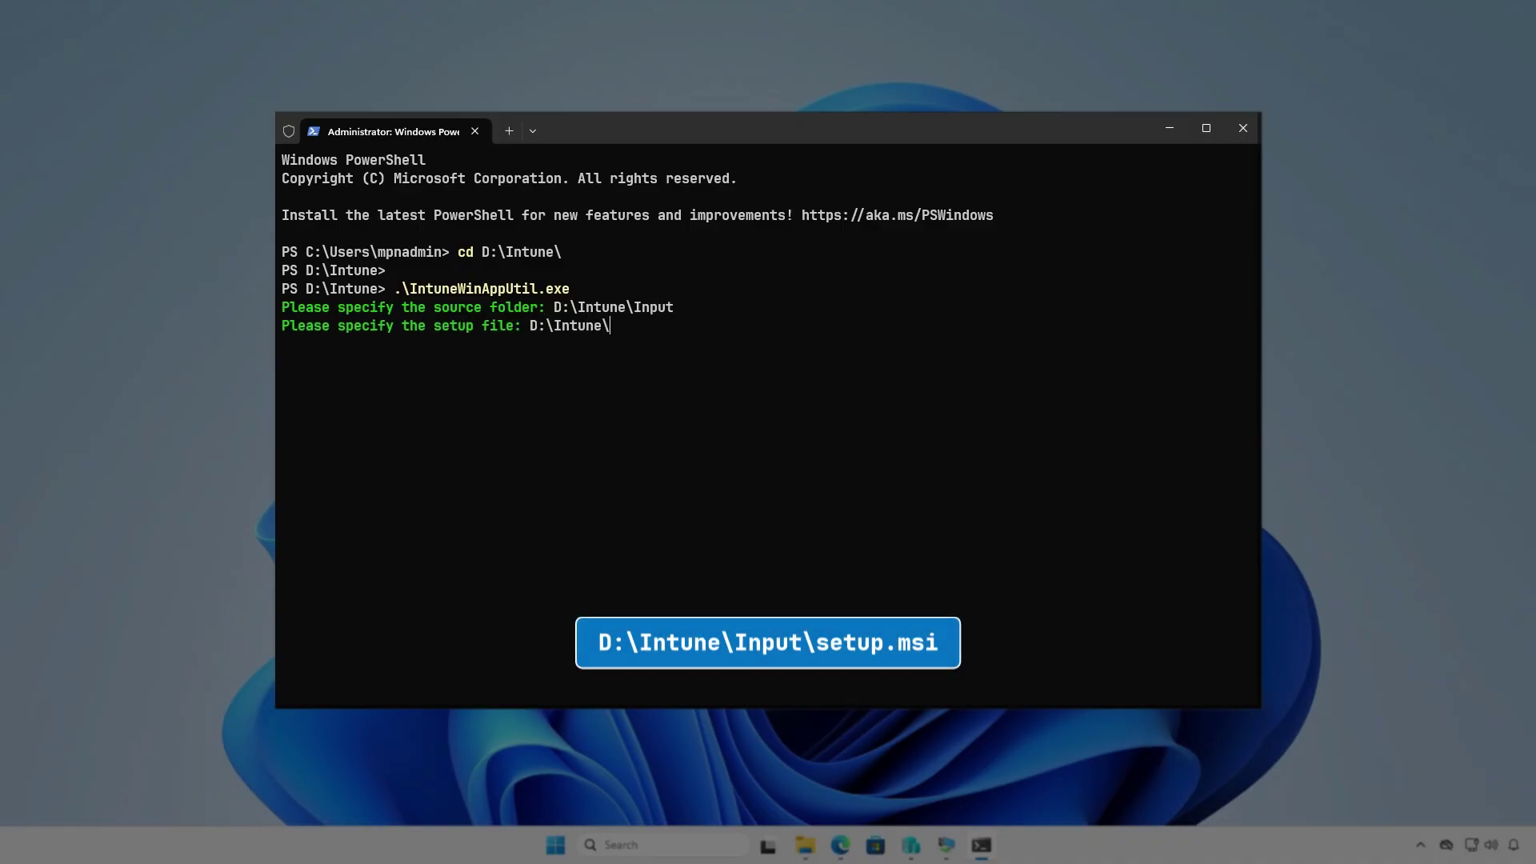
type("Input\\s")
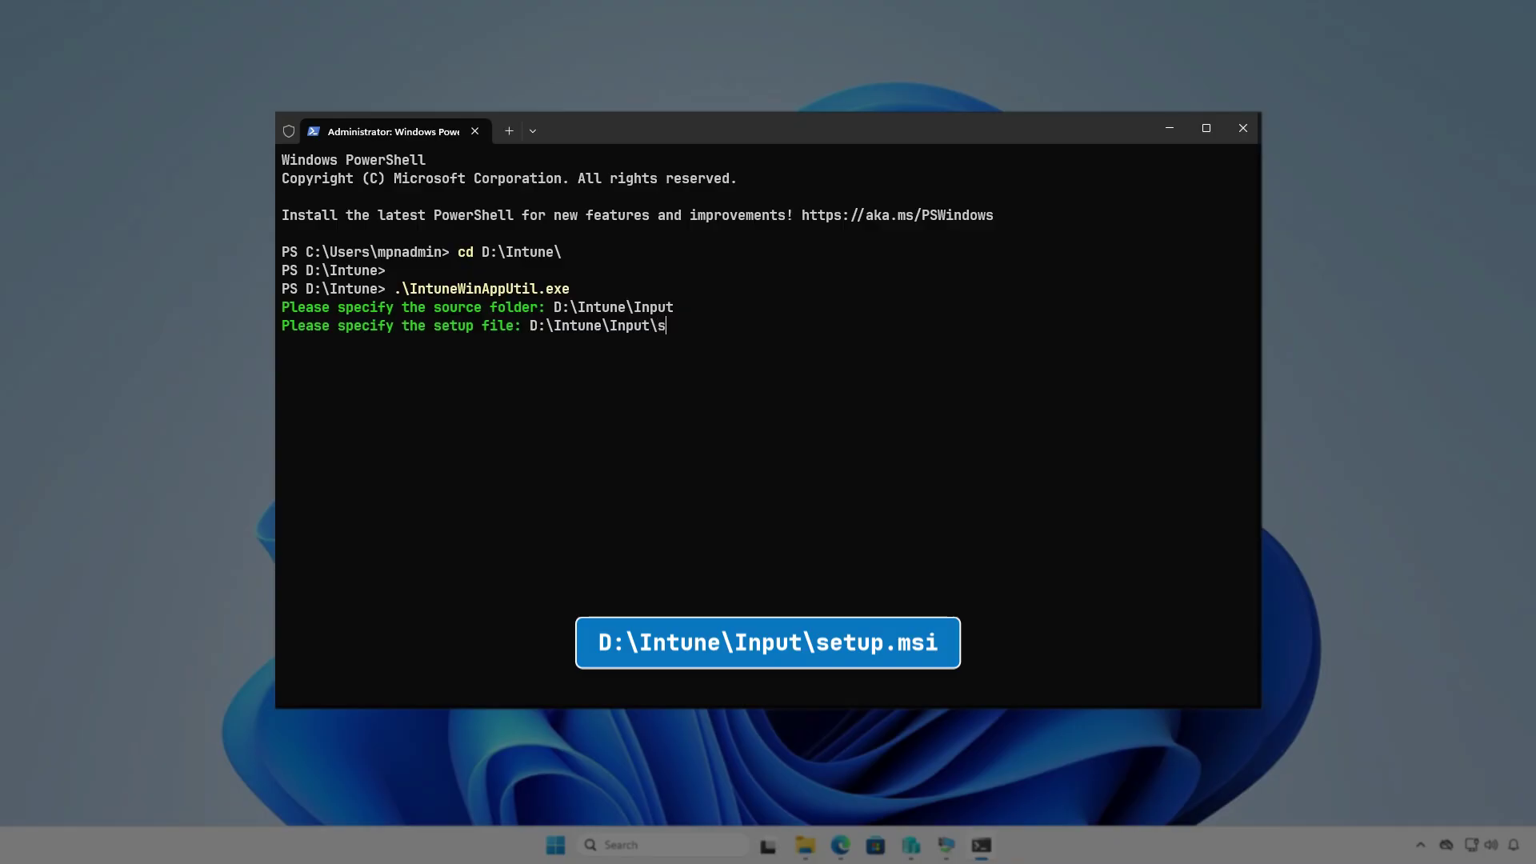
type("etup.msi")
key("Return")
type("D")
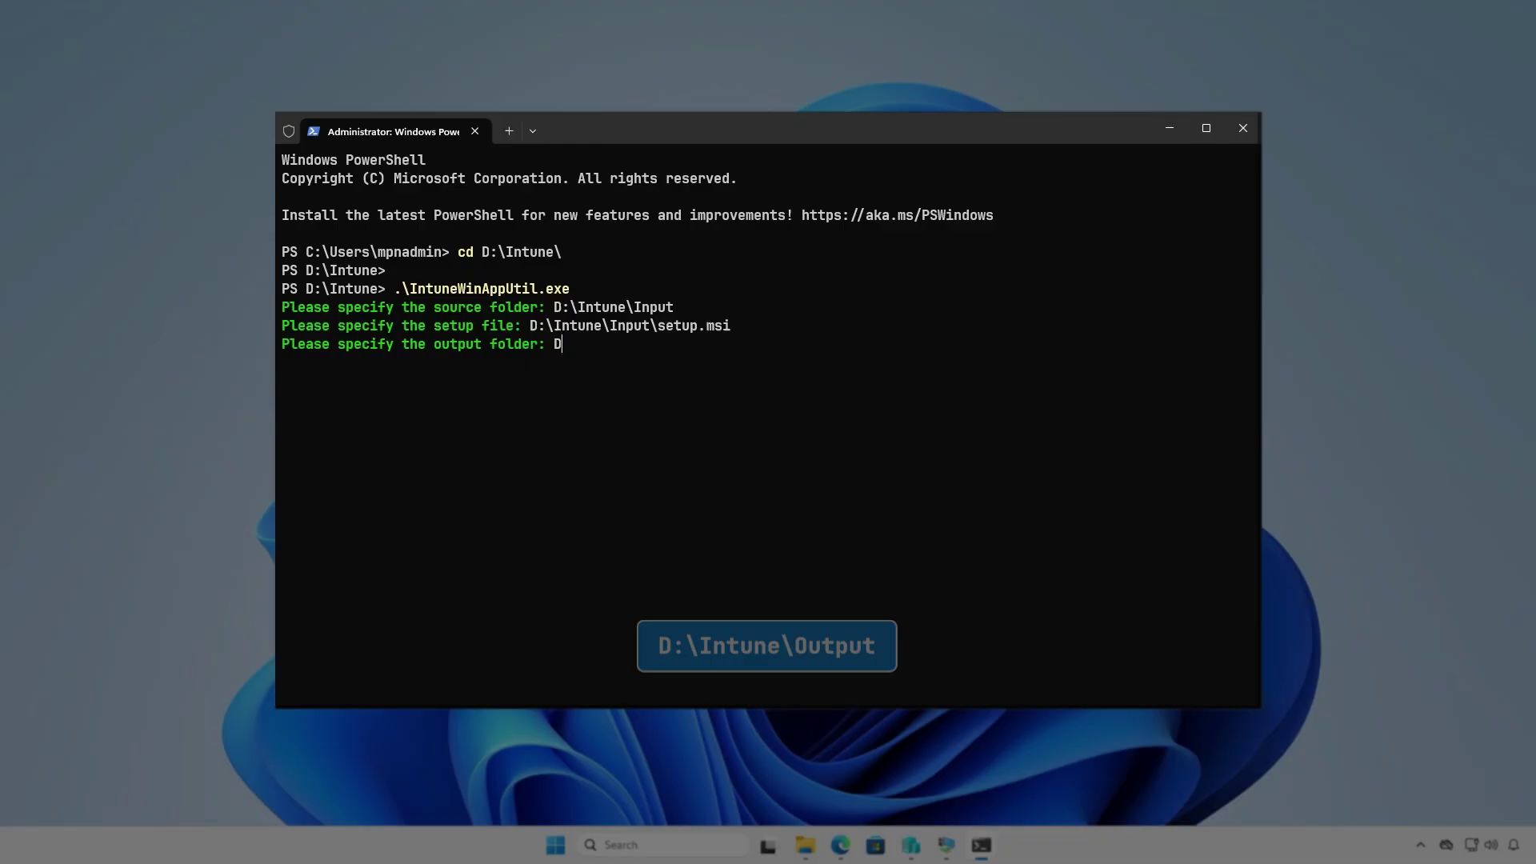
type(":\\")
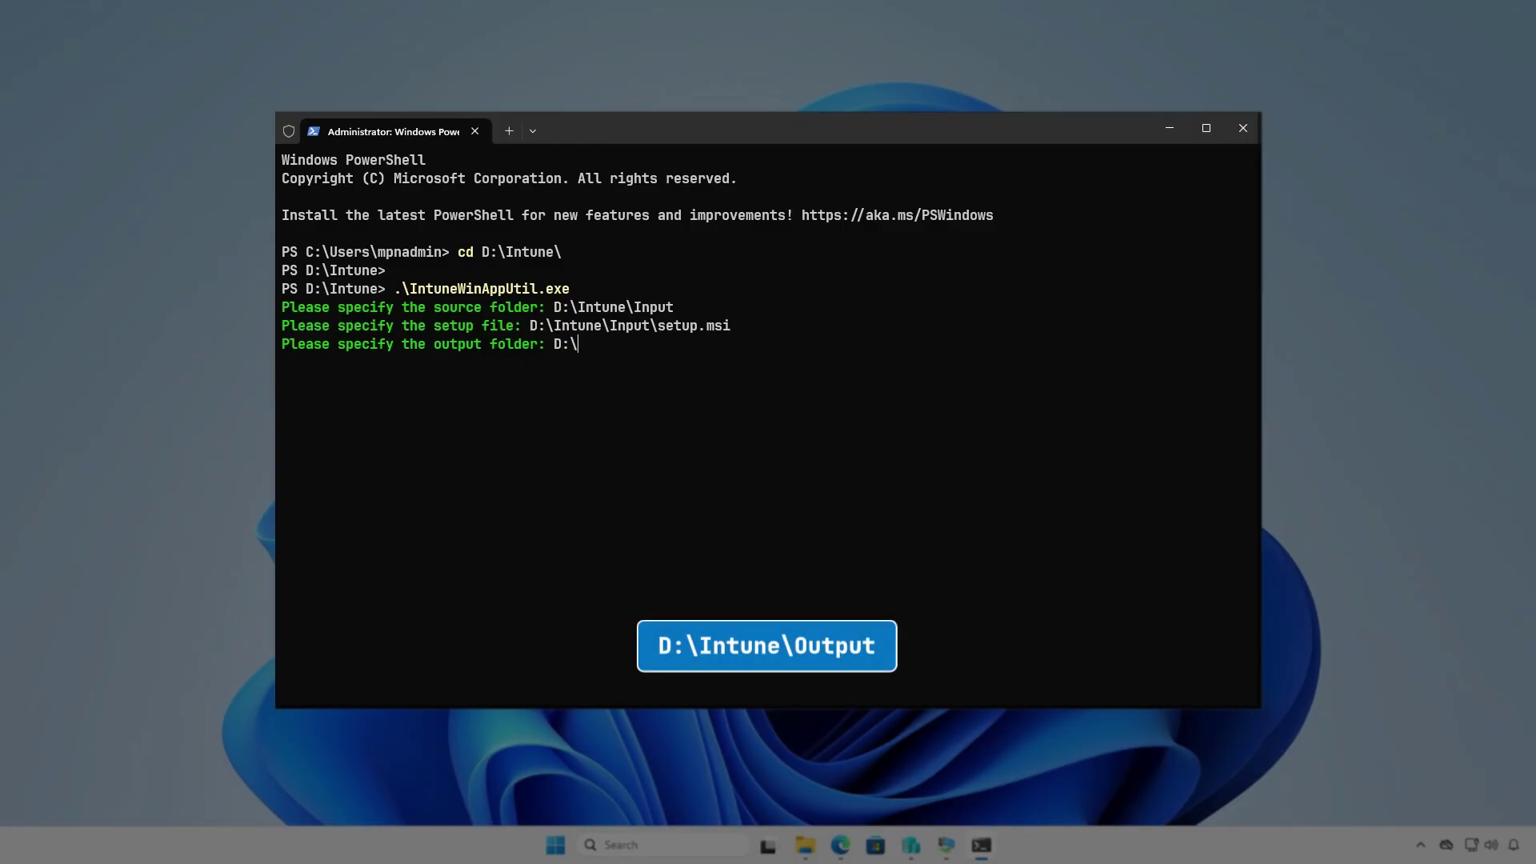
type("Intune\\Output")
key("Return")
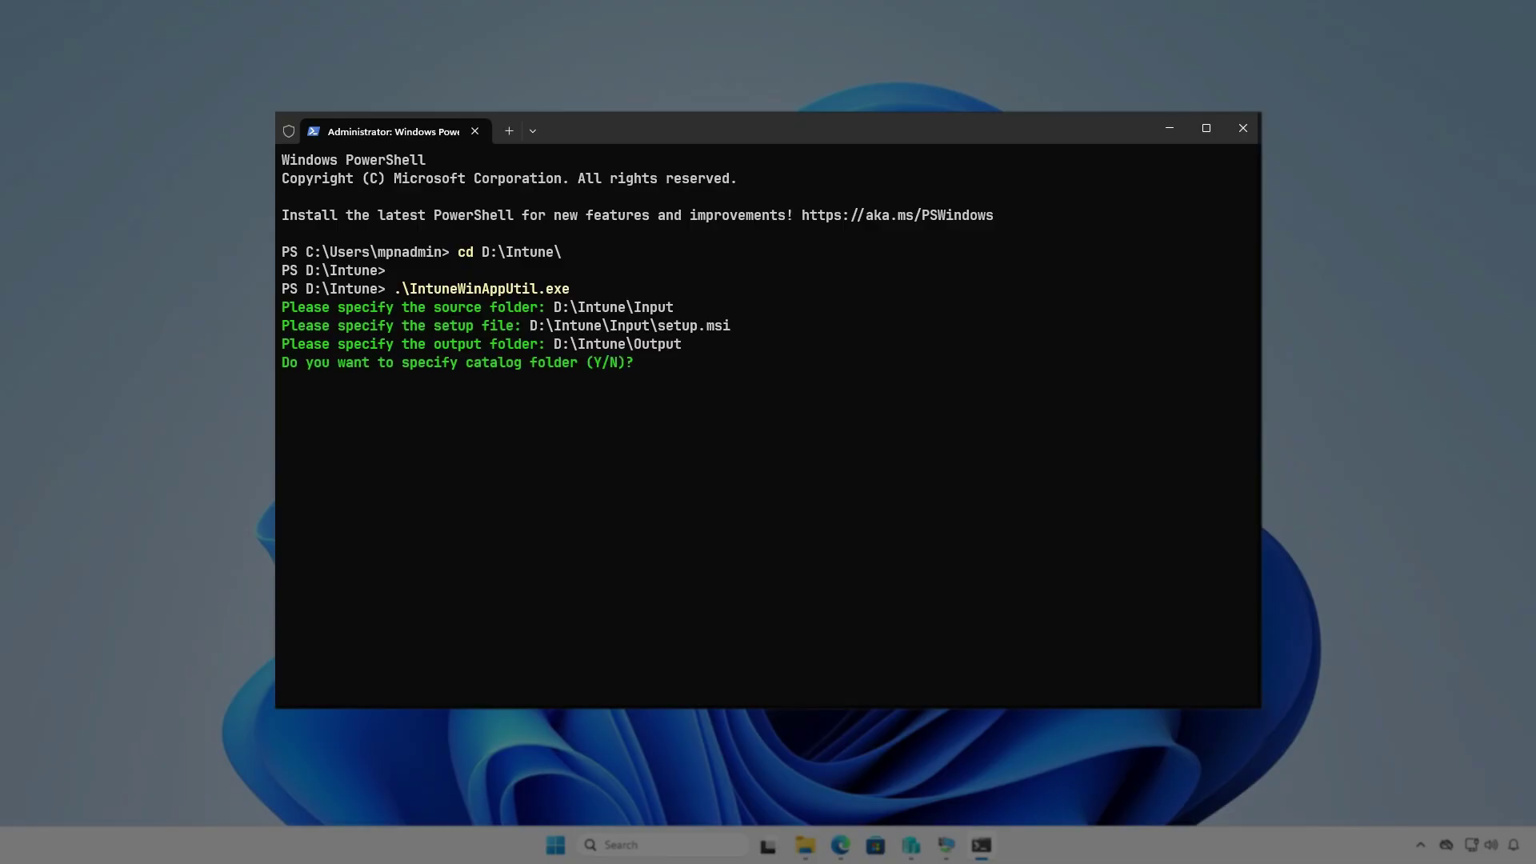
key("n")
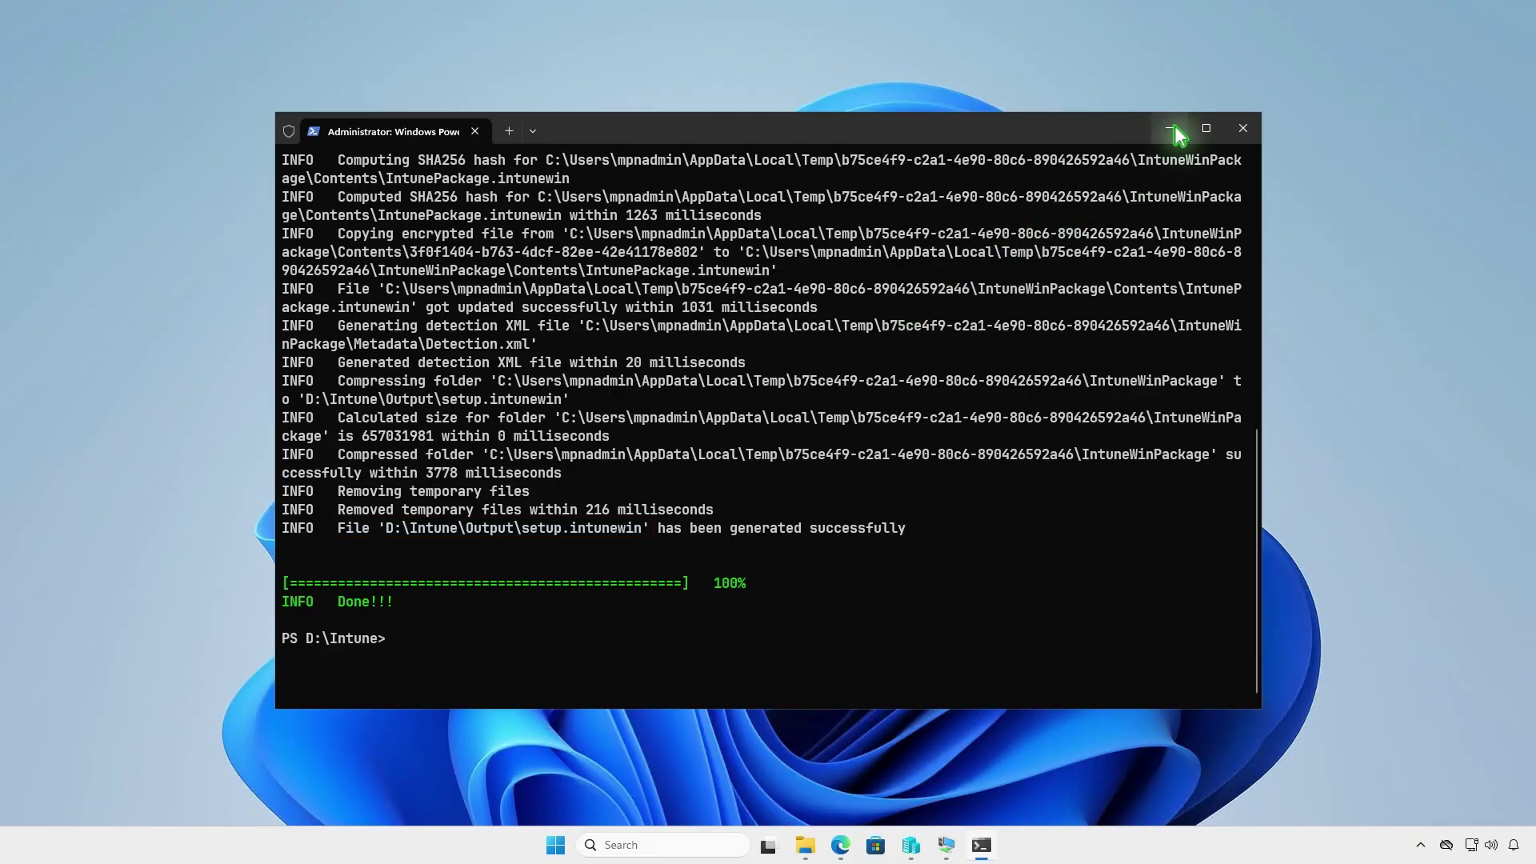
Step: Minimize the terminal and open D:\Intune\Output to confirm setup.intunewin (175,908 KB) exists
left_click(1173, 129)
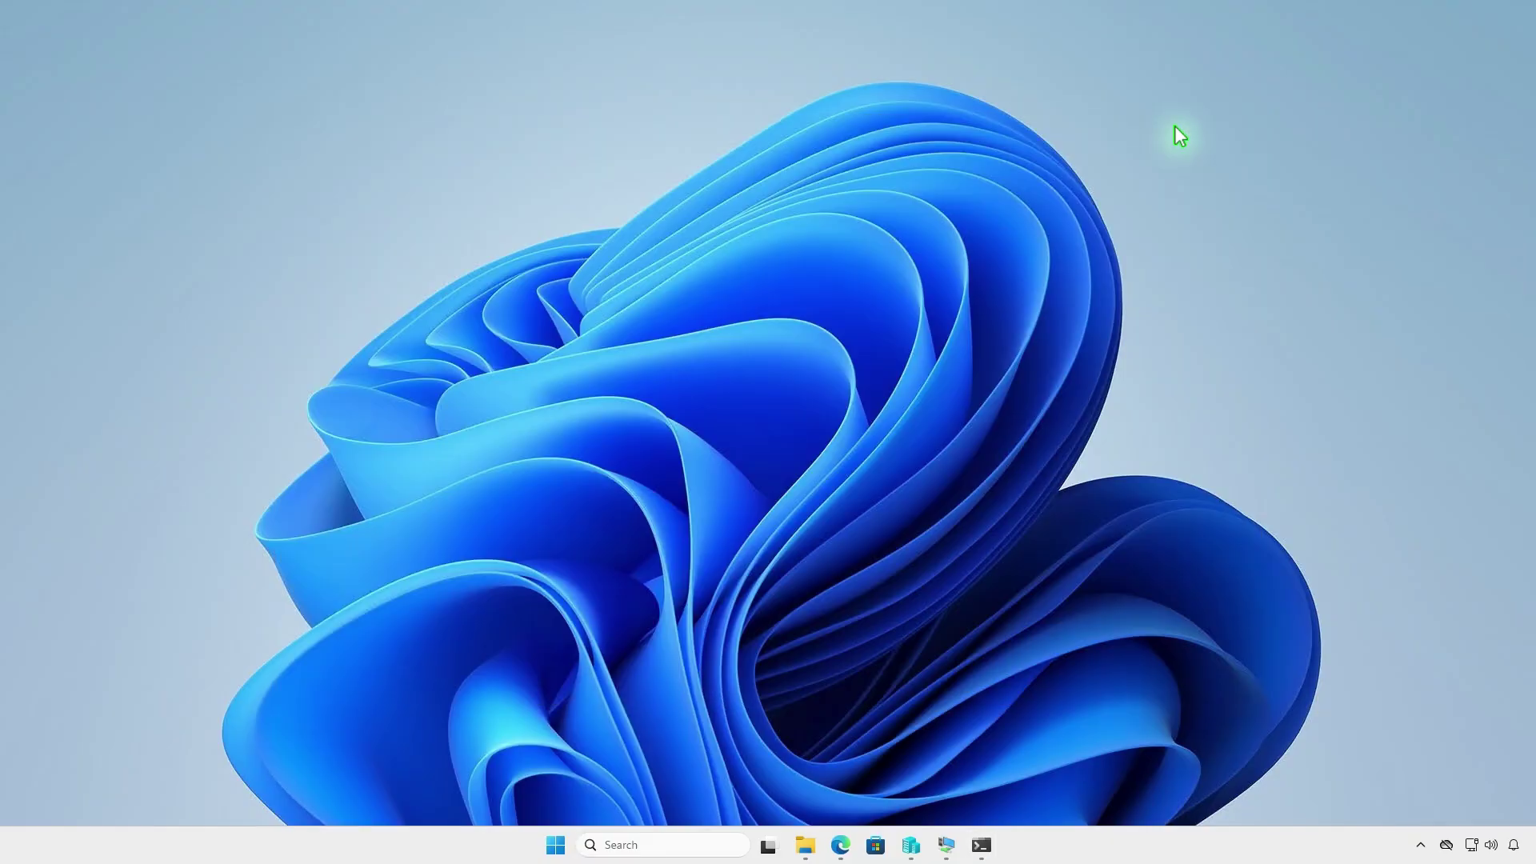
left_click(804, 846)
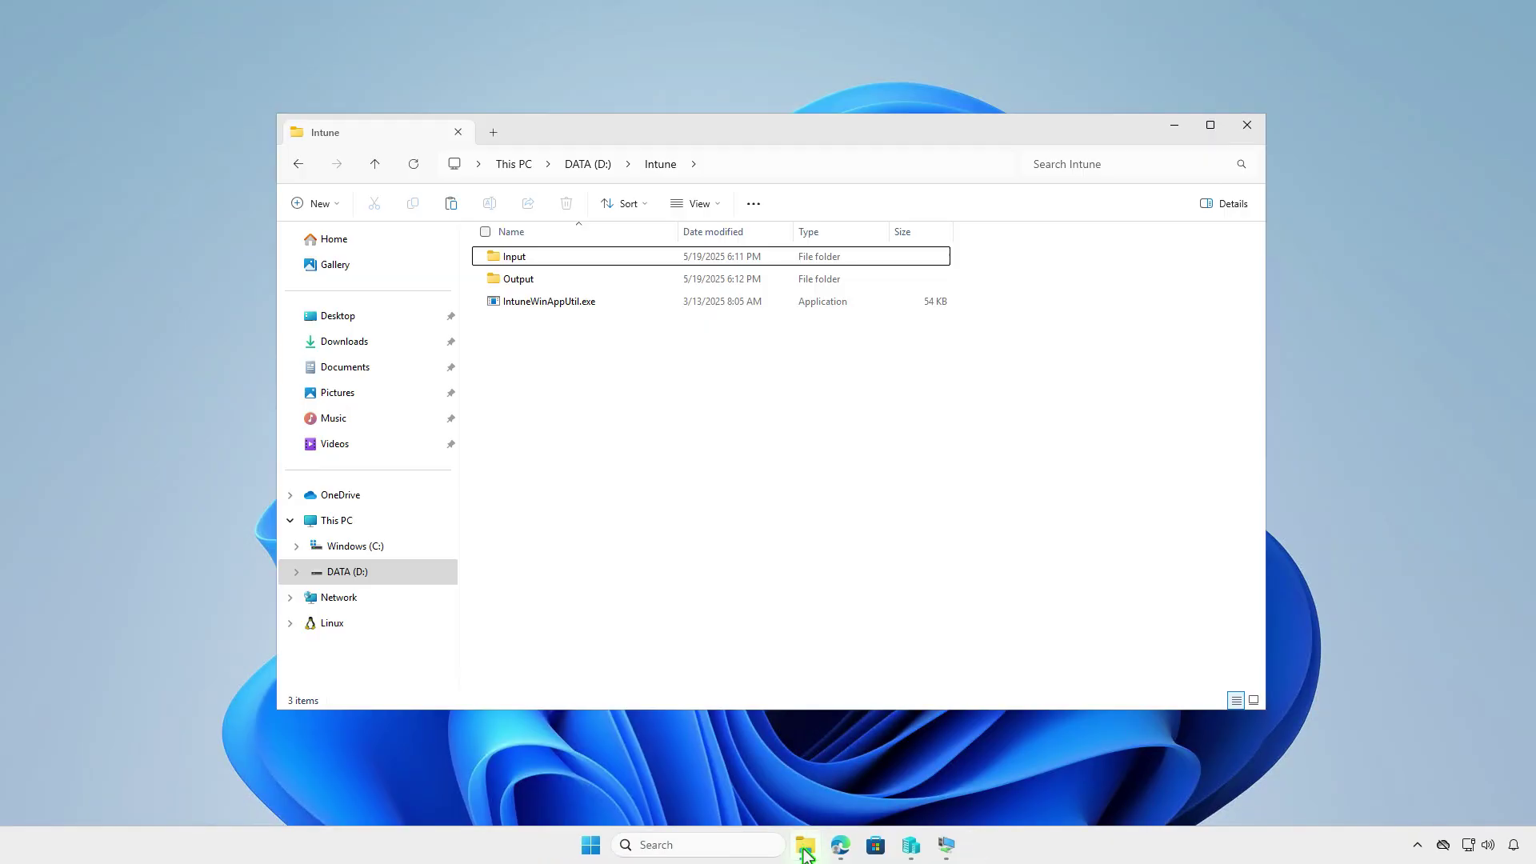
left_click(617, 285)
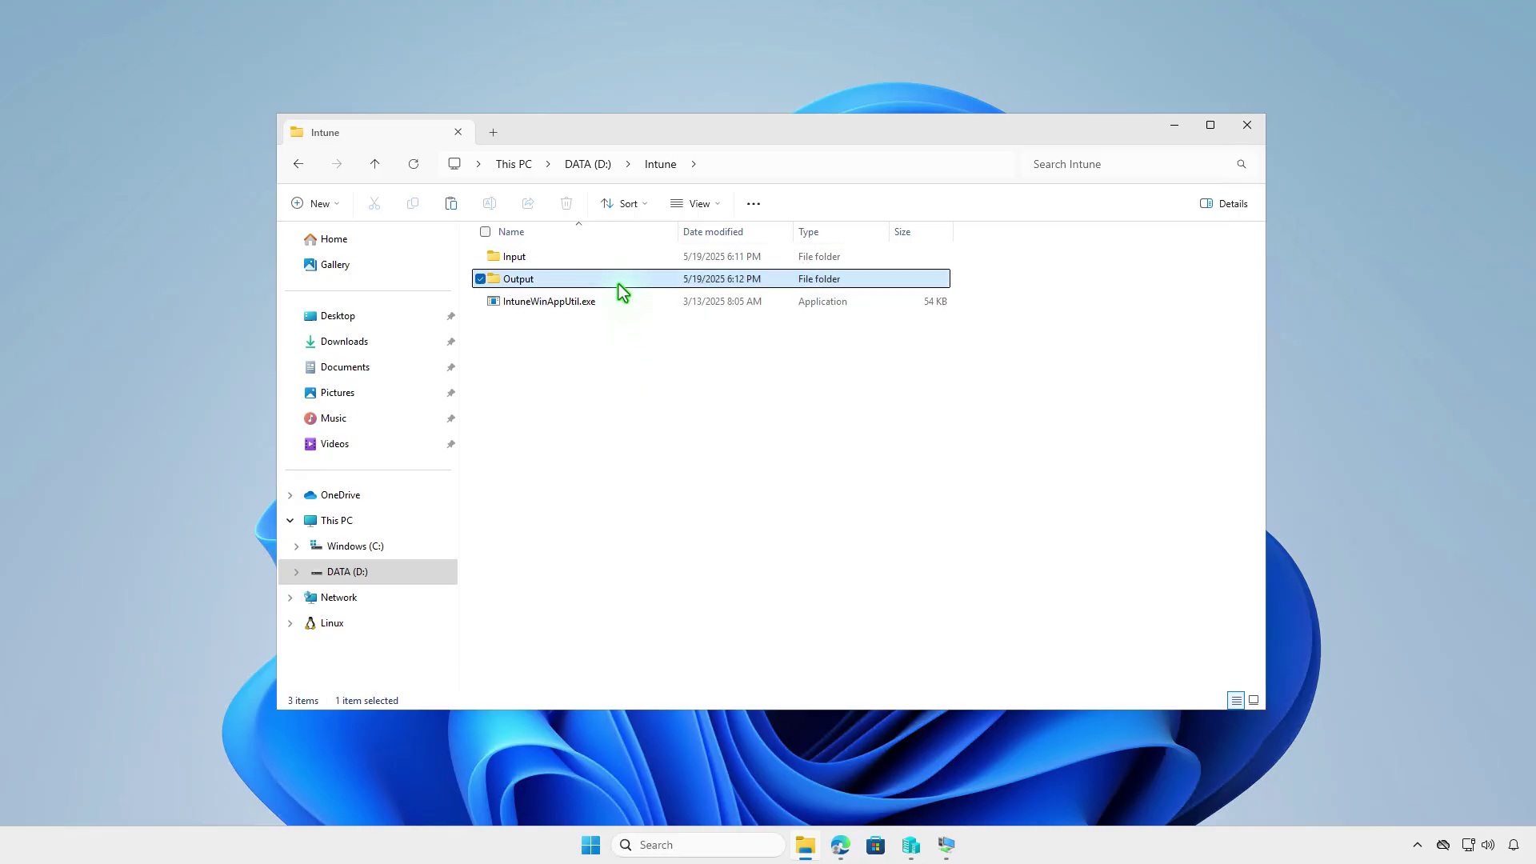
double_click(618, 285)
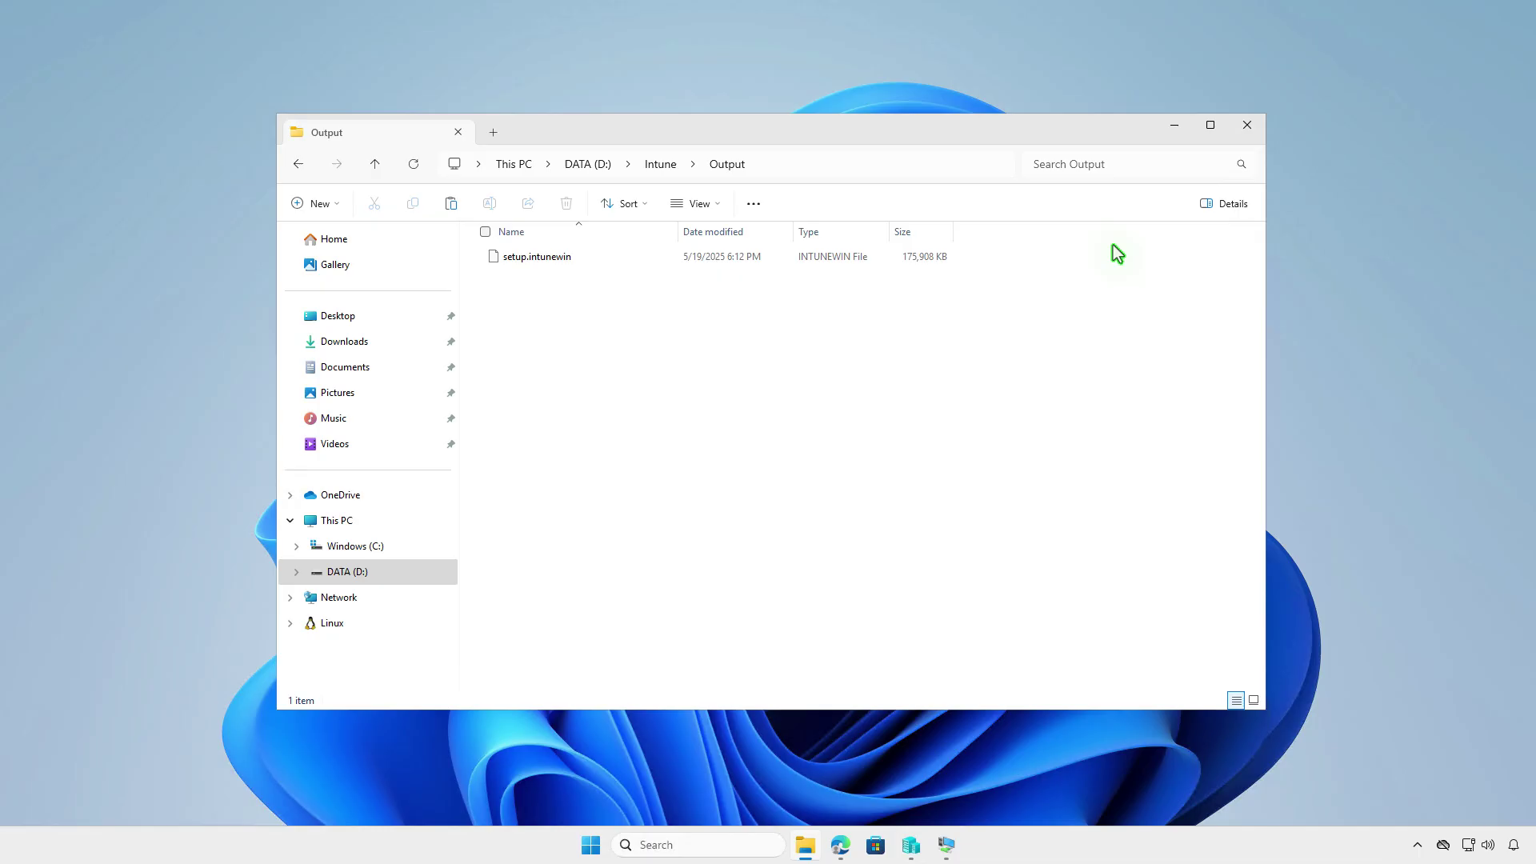
Step: Back in the Intune admin center, go to Apps > Windows and start a new app
left_click(1170, 134)
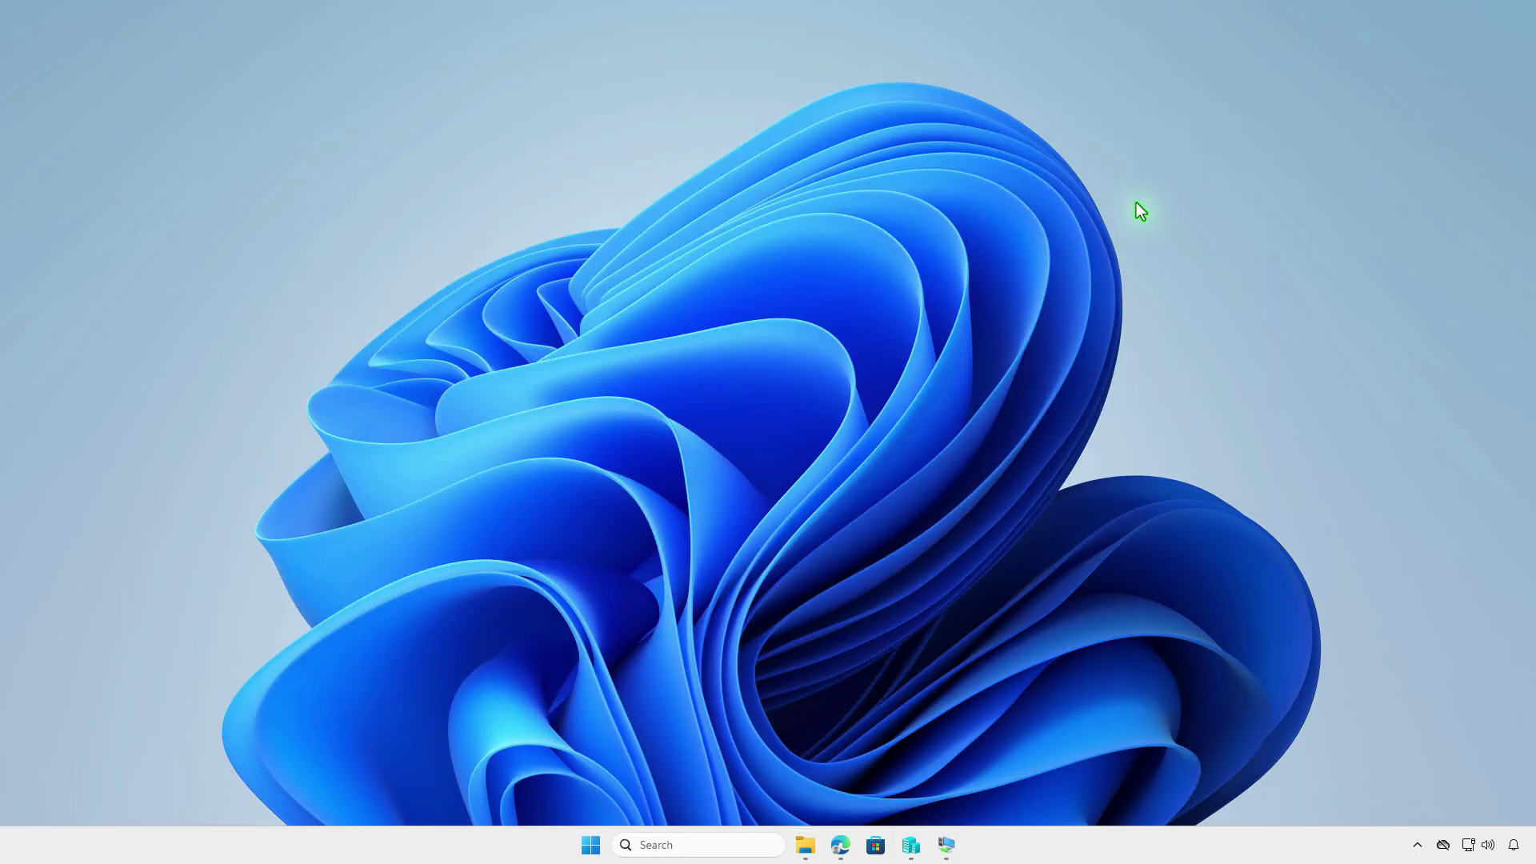
left_click(839, 848)
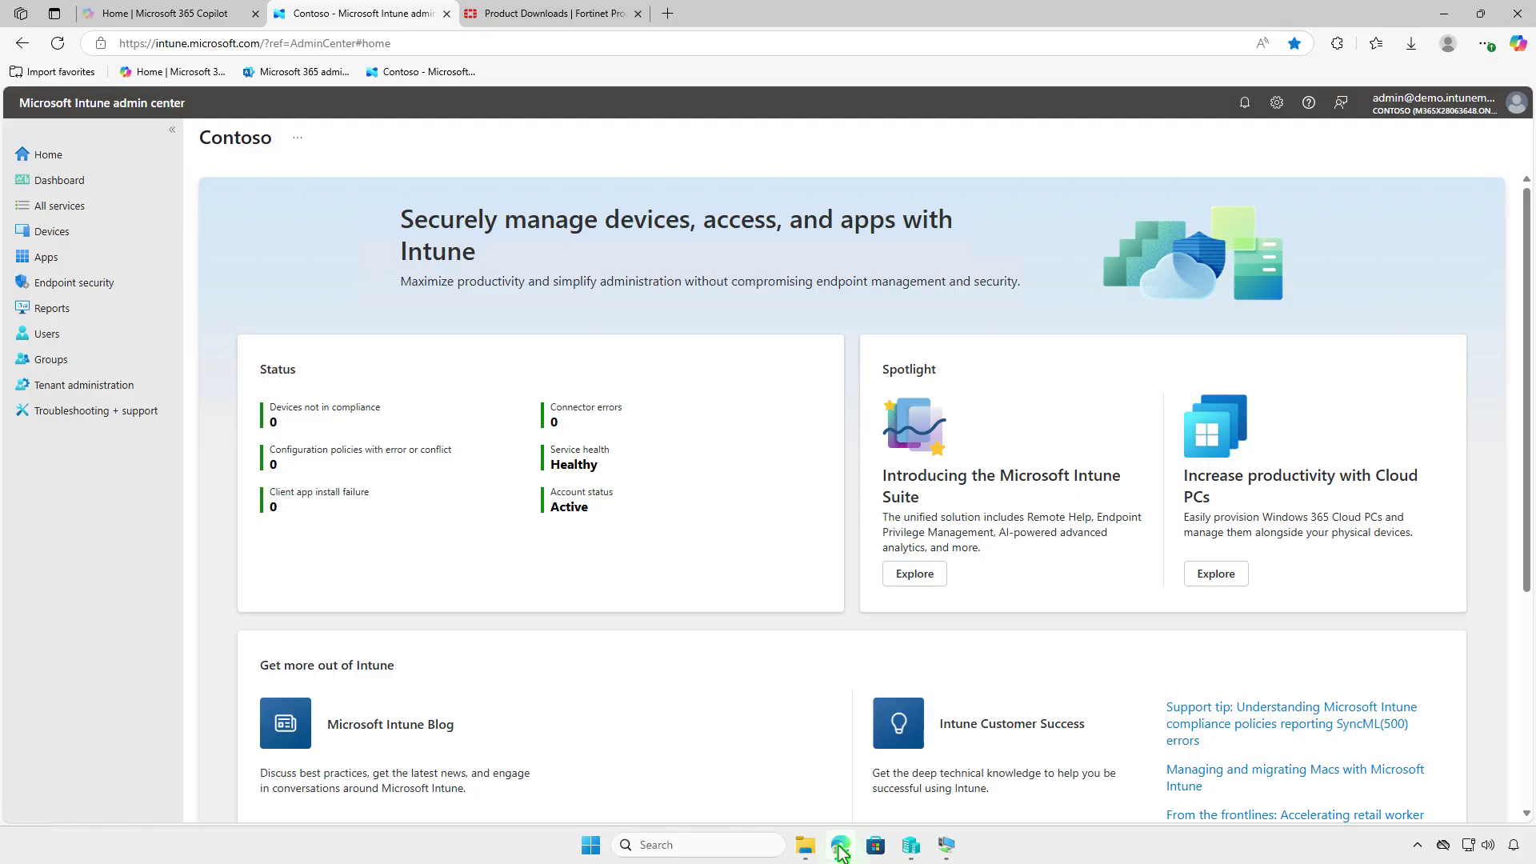
left_click(81, 251)
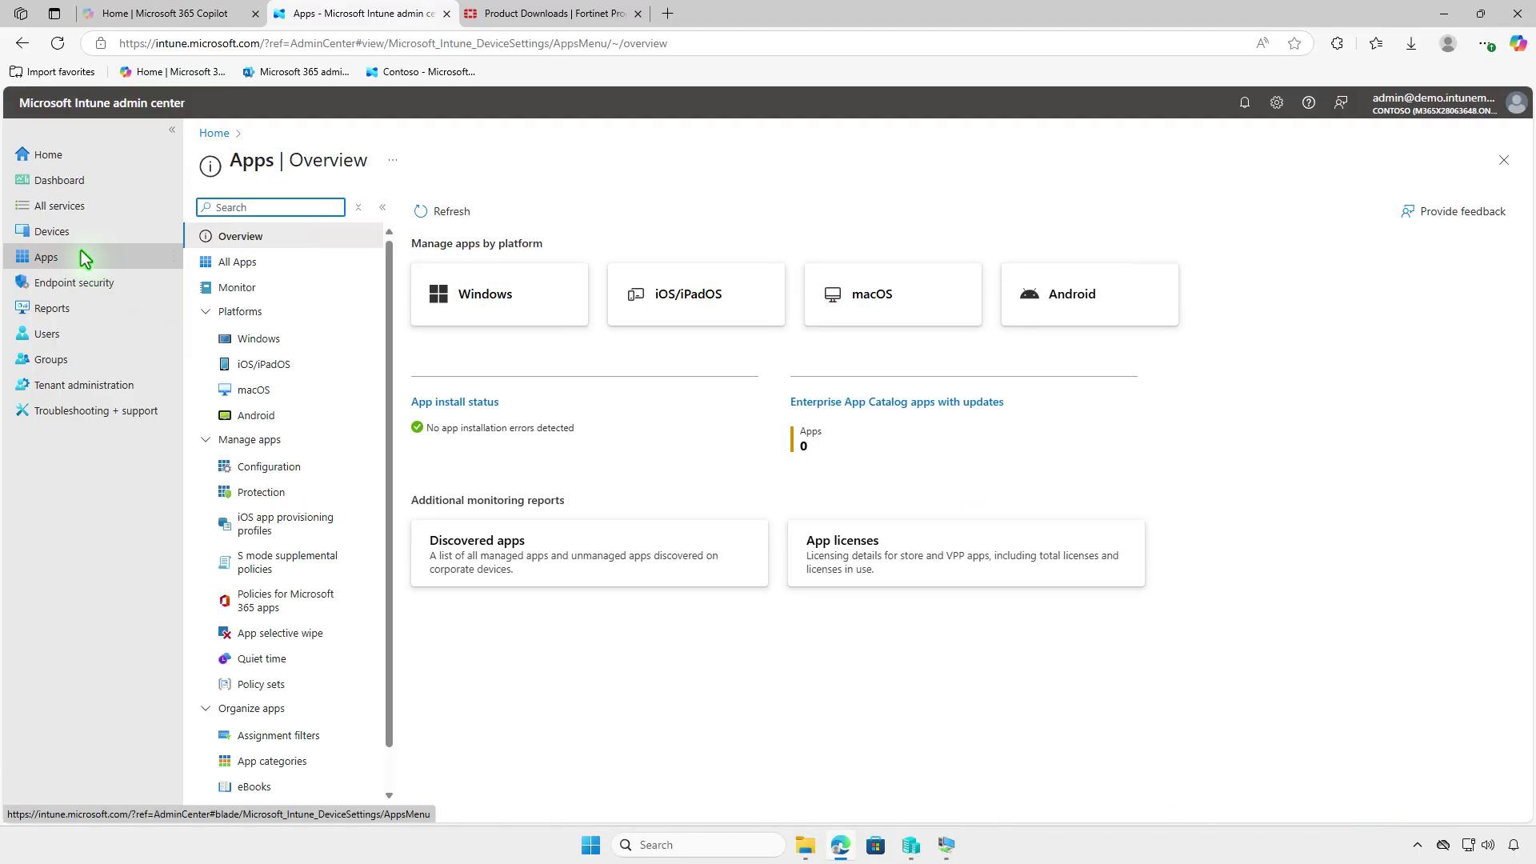
left_click(306, 337)
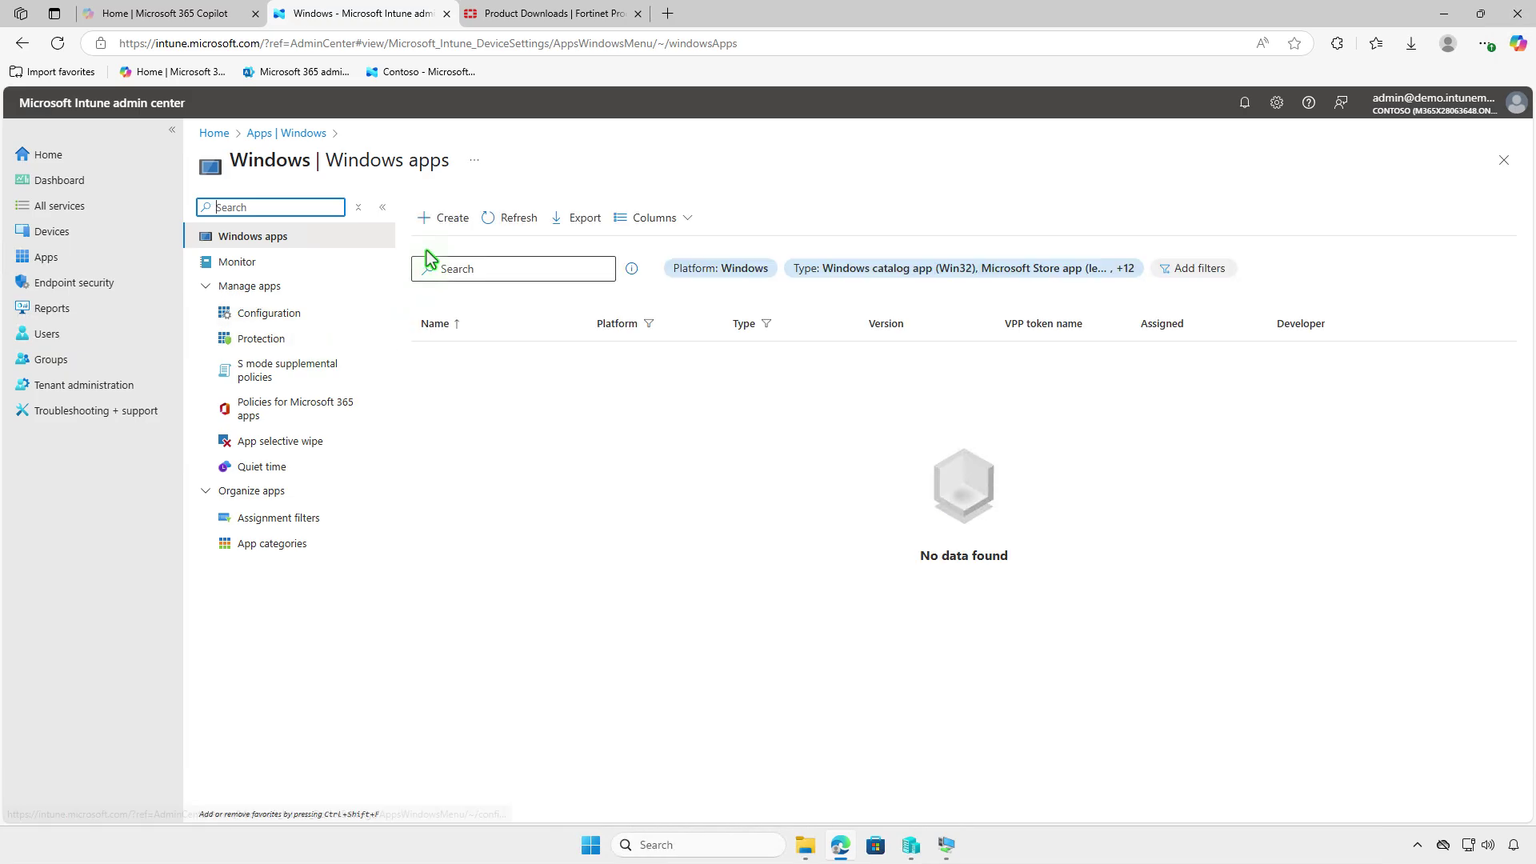
left_click(442, 224)
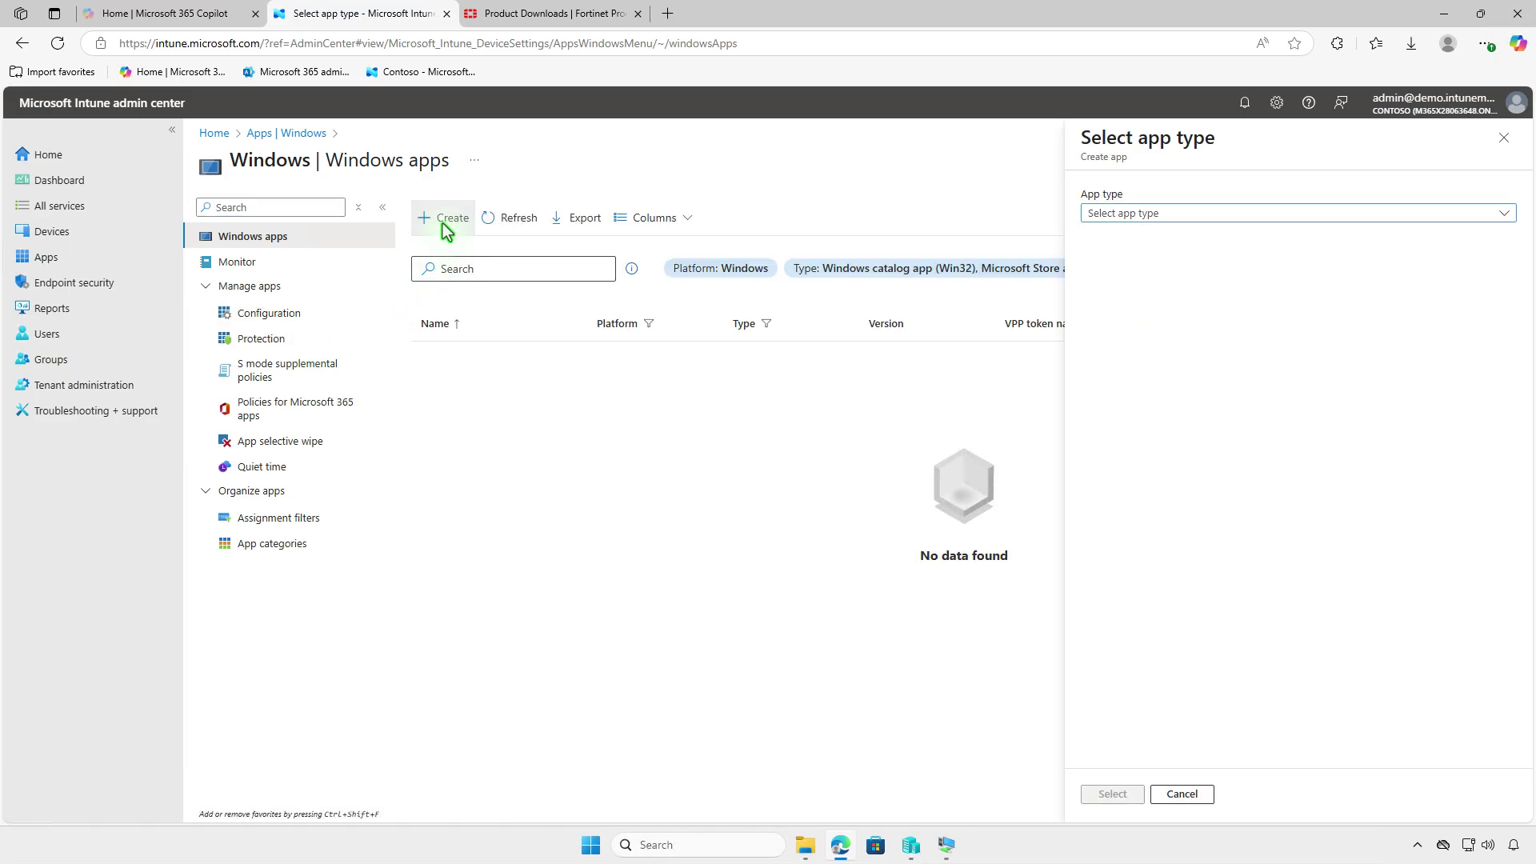
Step: Choose Windows app (Win32) as the app type
left_click(1250, 213)
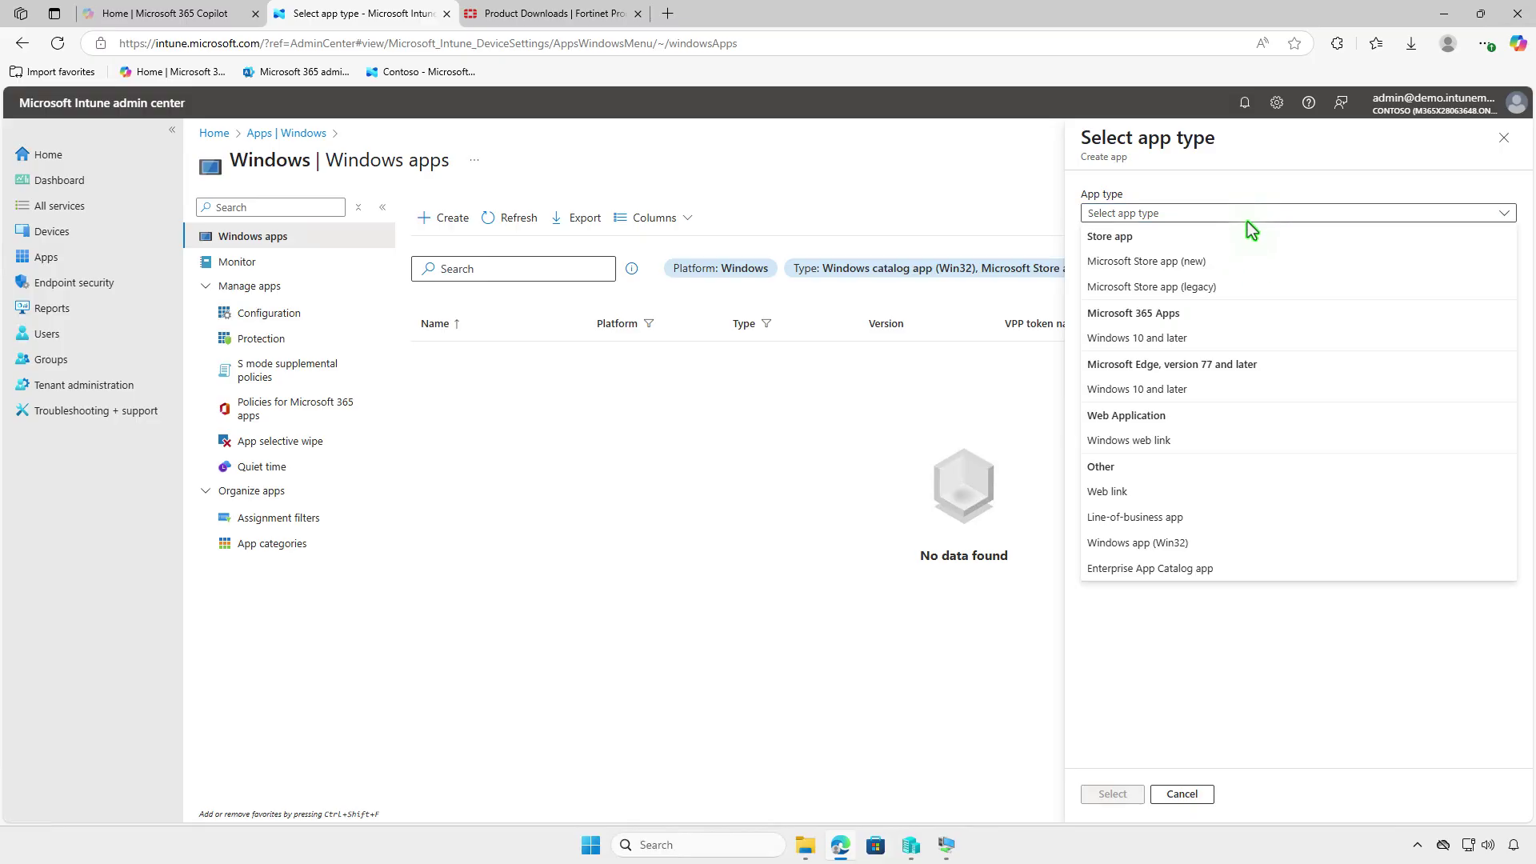
left_click(1232, 544)
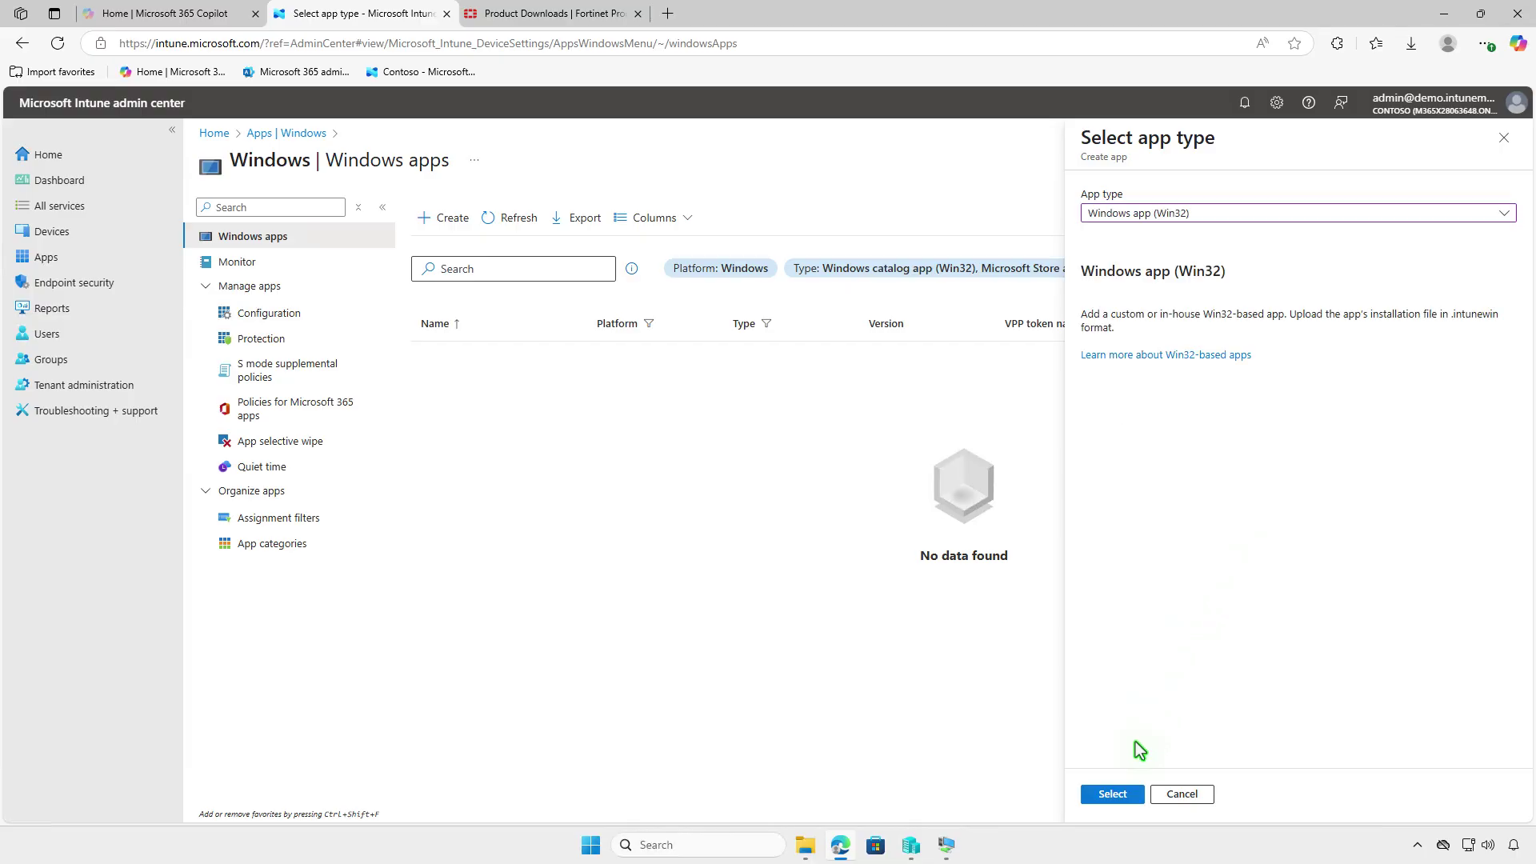
left_click(1120, 794)
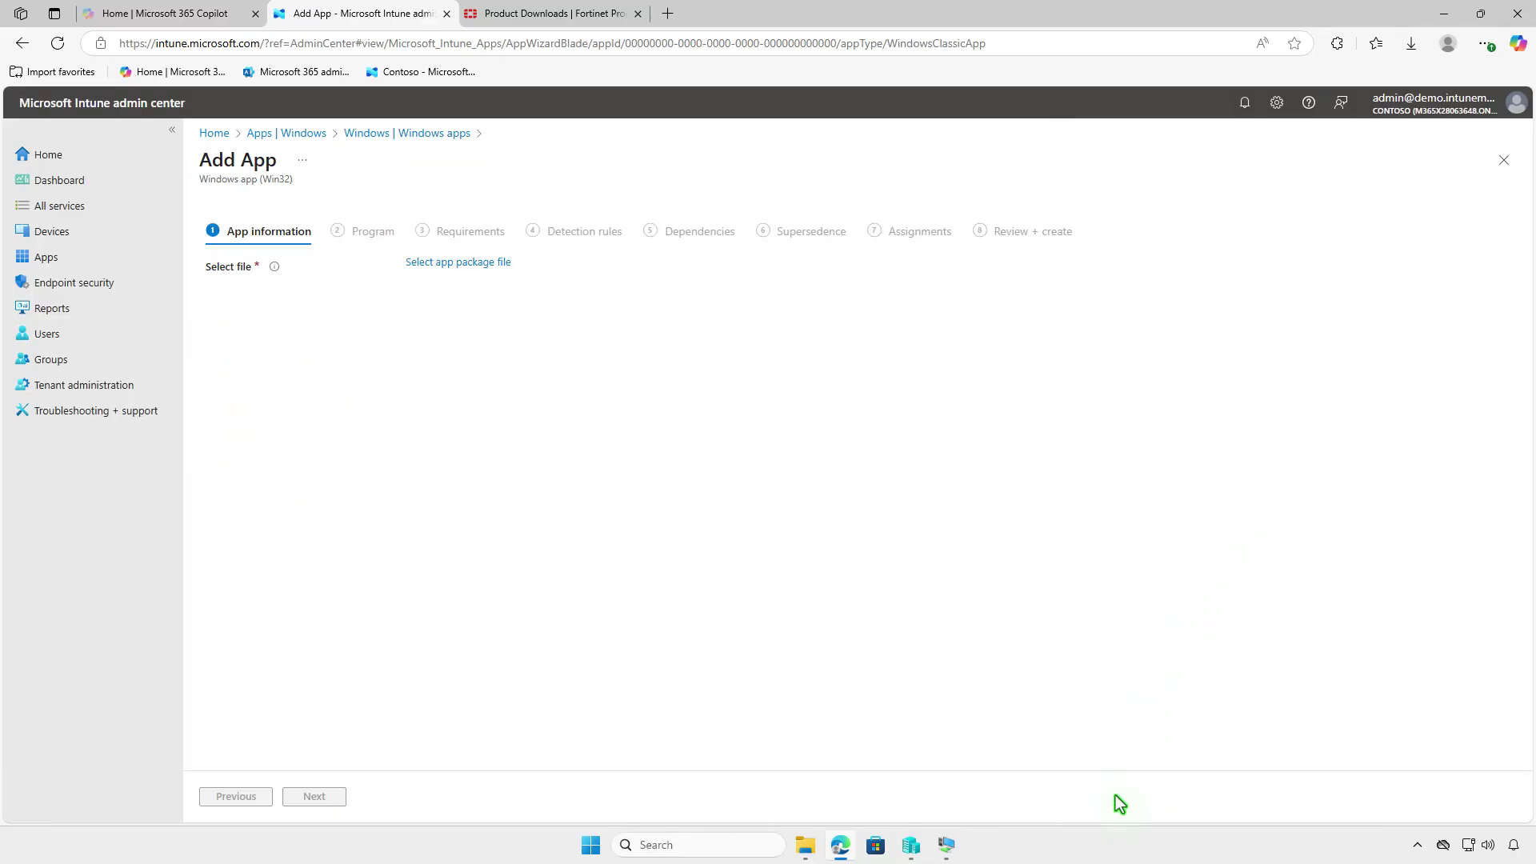
Step: Select setup.intunewin from DATA (D:) > Intune > Output as the app package file
left_click(490, 263)
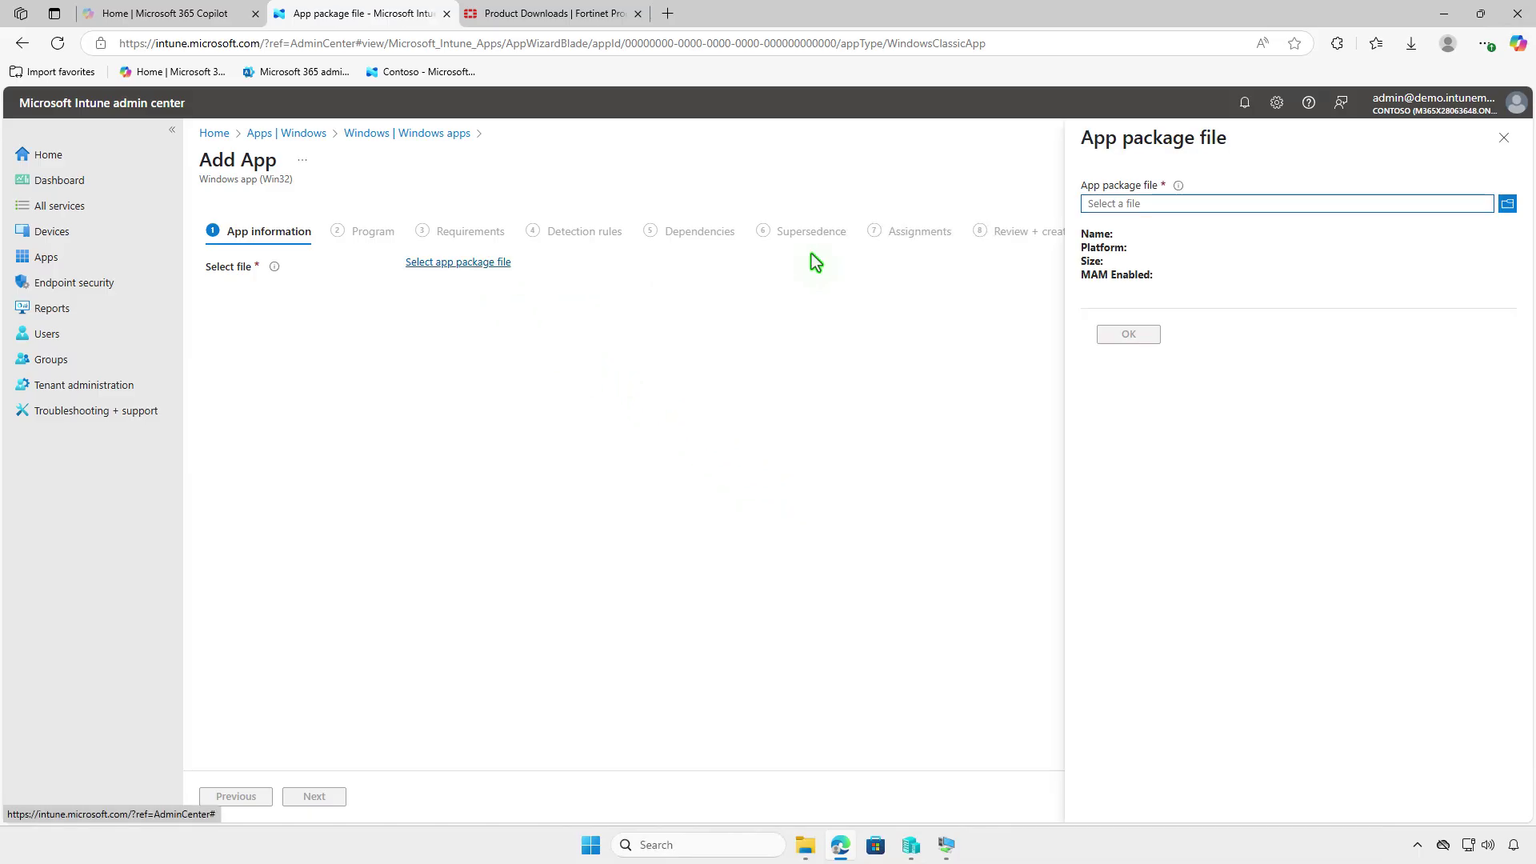
left_click(1195, 204)
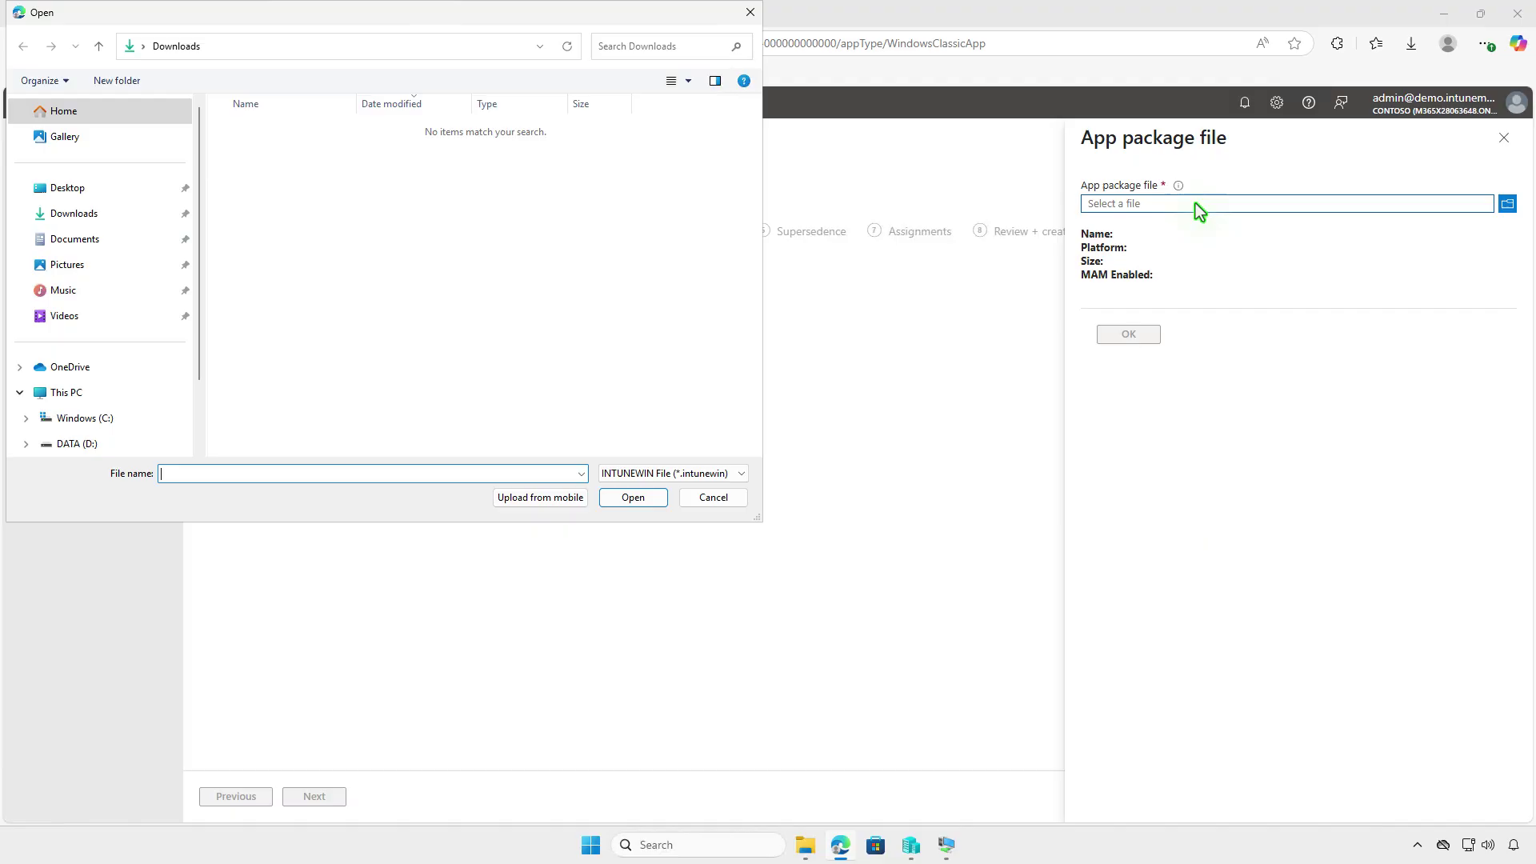
left_click(134, 394)
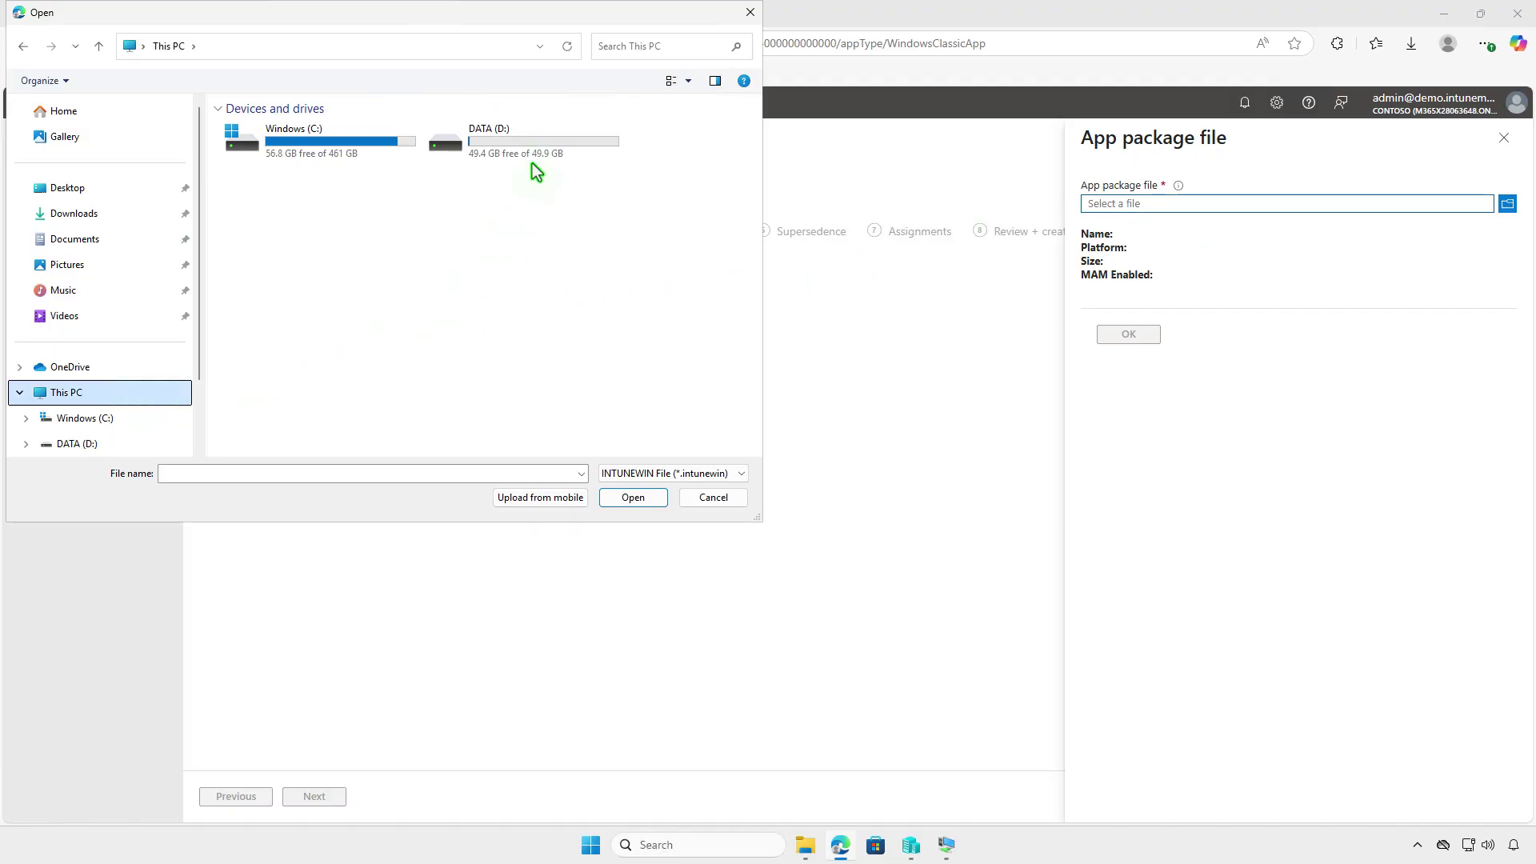
double_click(532, 154)
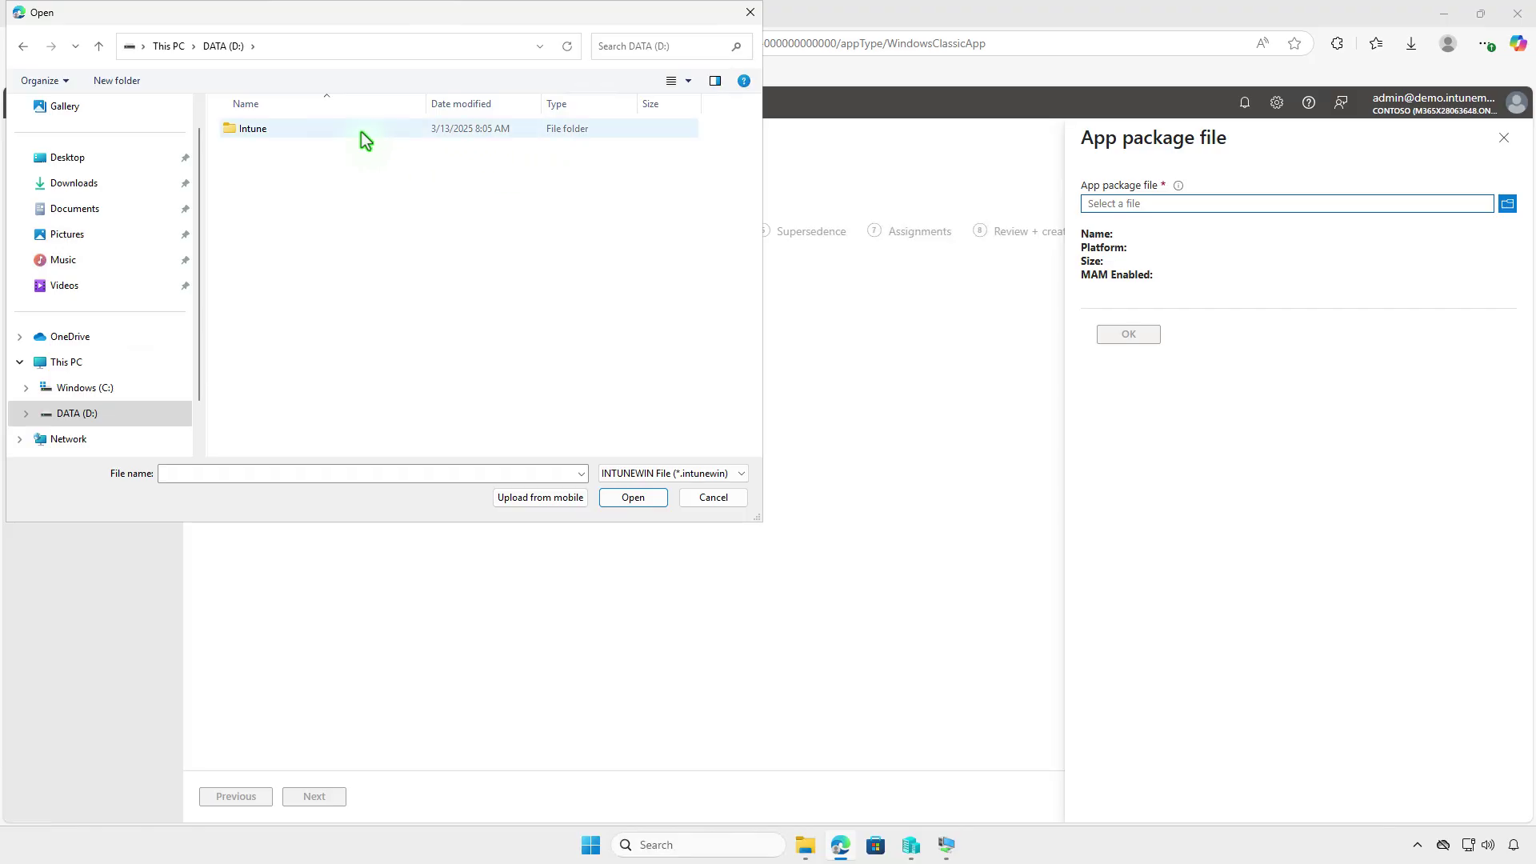
double_click(362, 131)
double_click(342, 149)
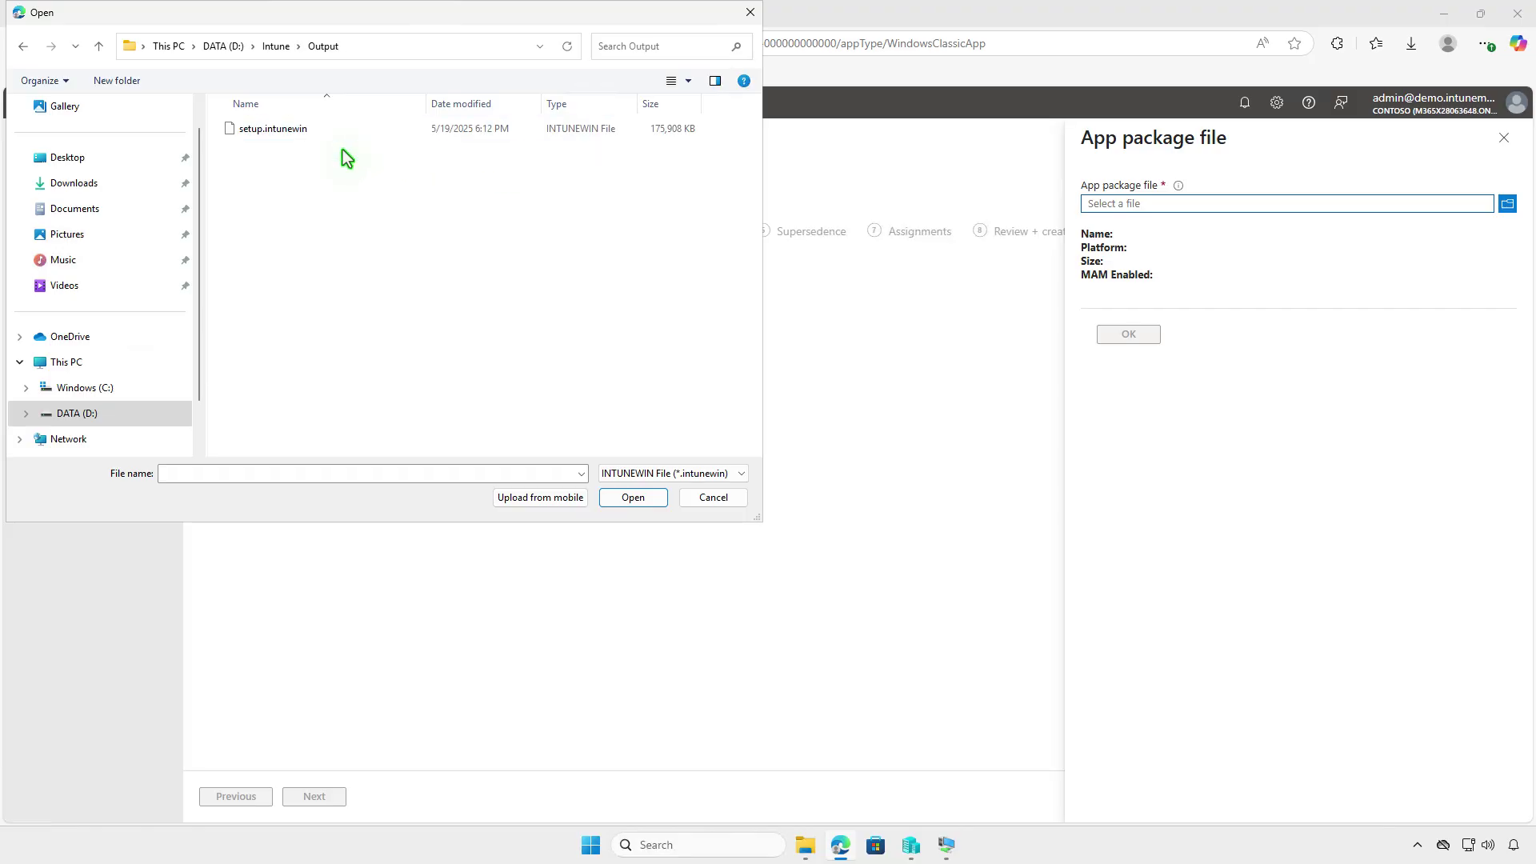
left_click(333, 129)
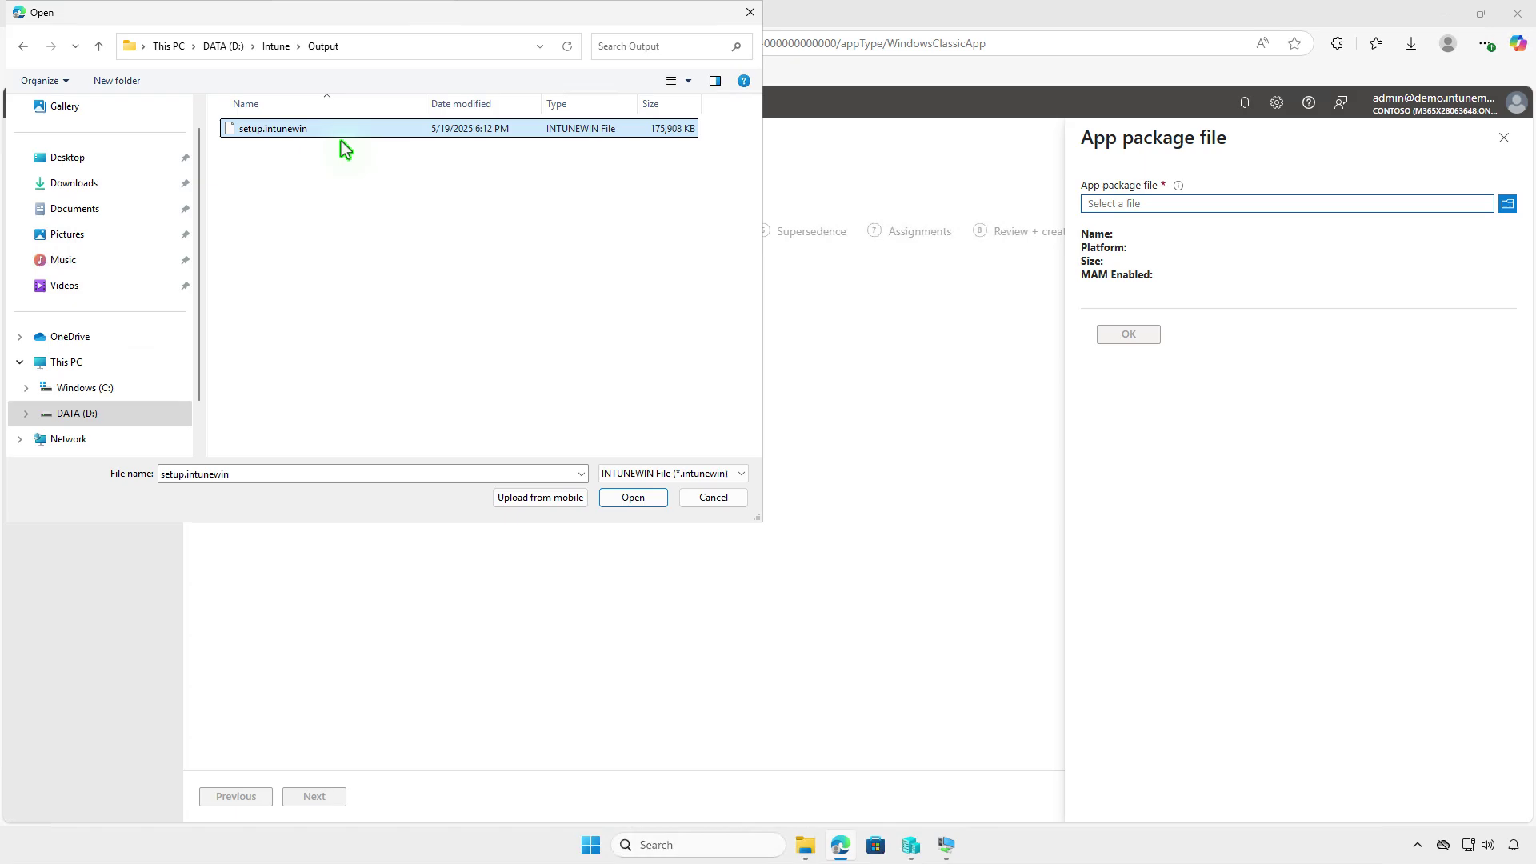
left_click(632, 497)
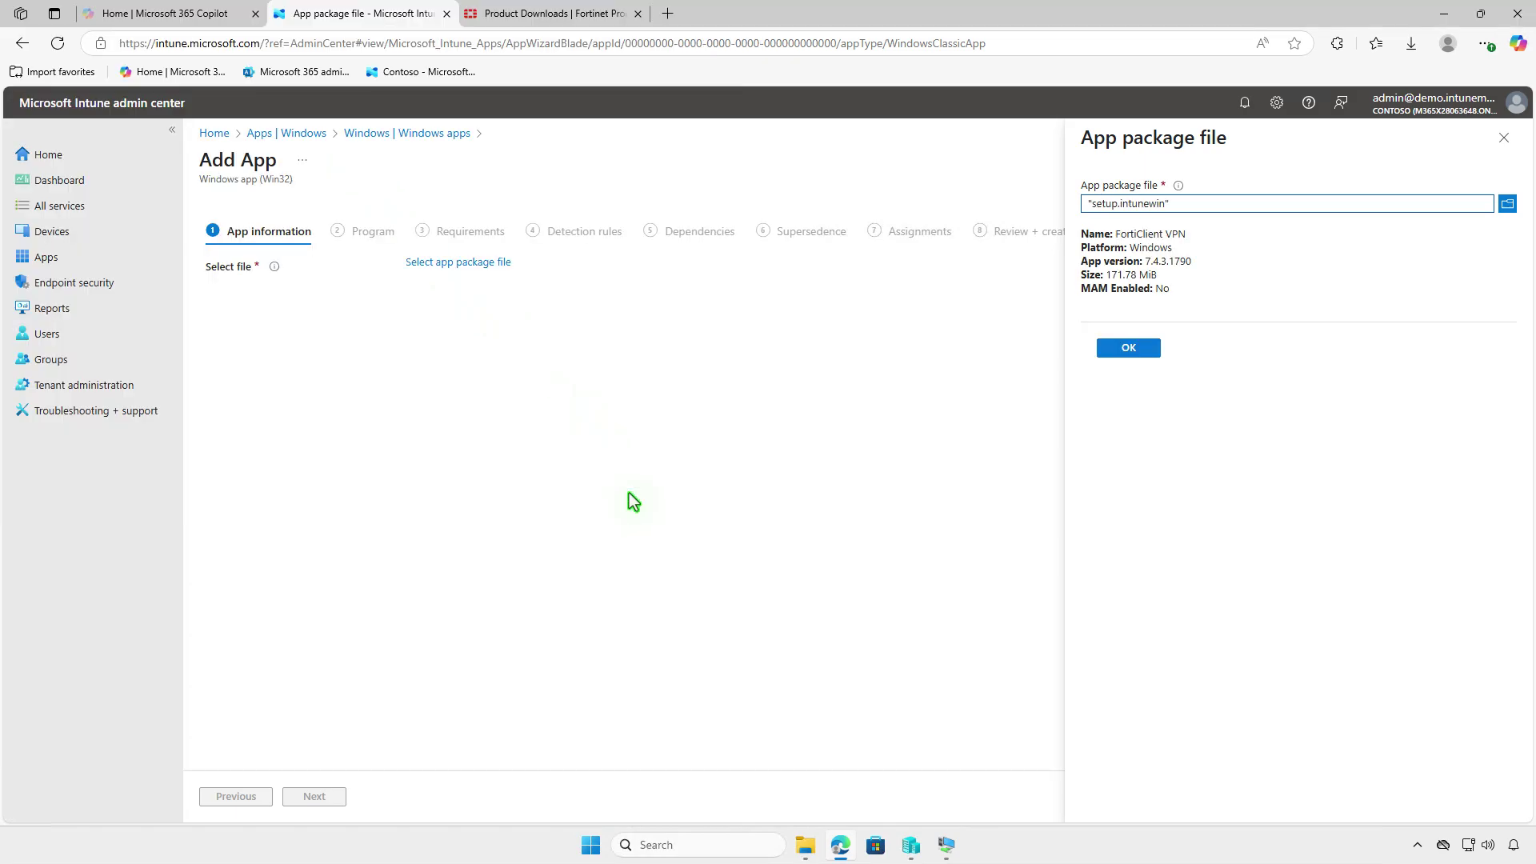
Step: Accept the FortiClient VPN package details and upload Downloads\unnamed.png as the app logo
left_click(1126, 350)
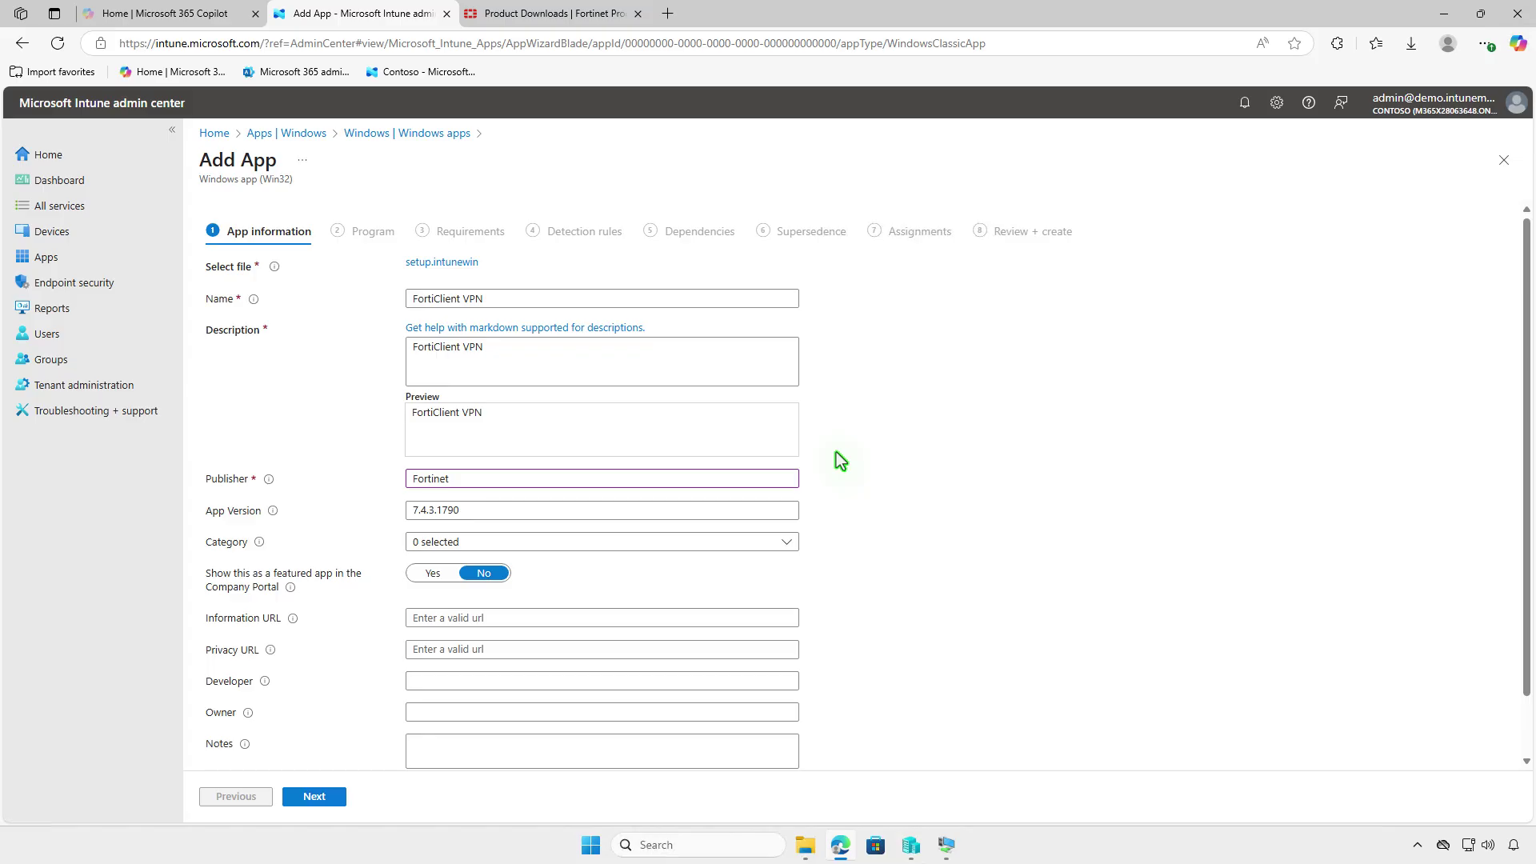
scroll(838, 460, "down", 1)
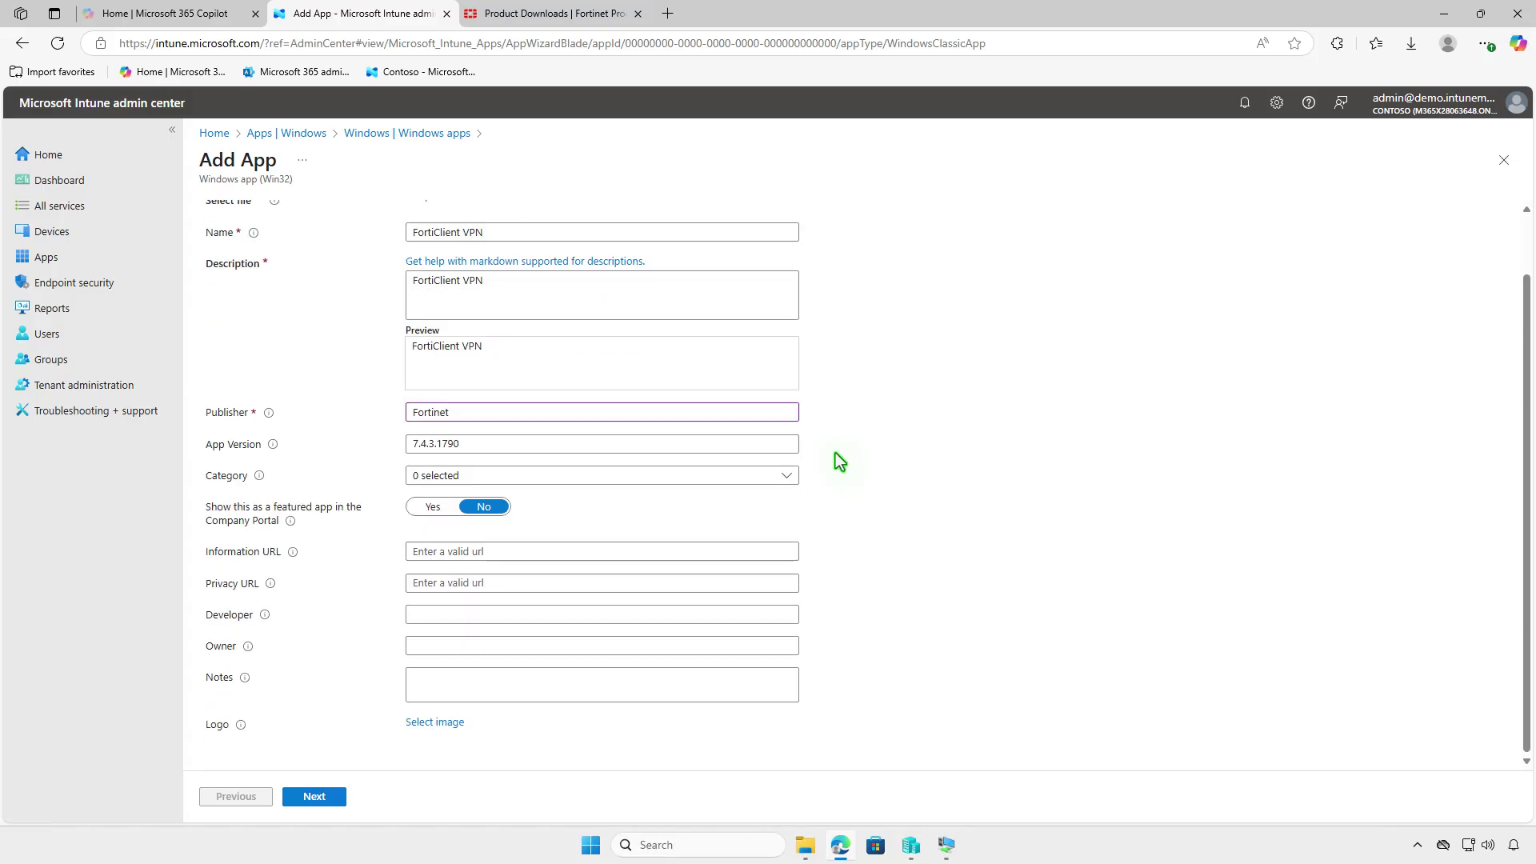
left_click(447, 722)
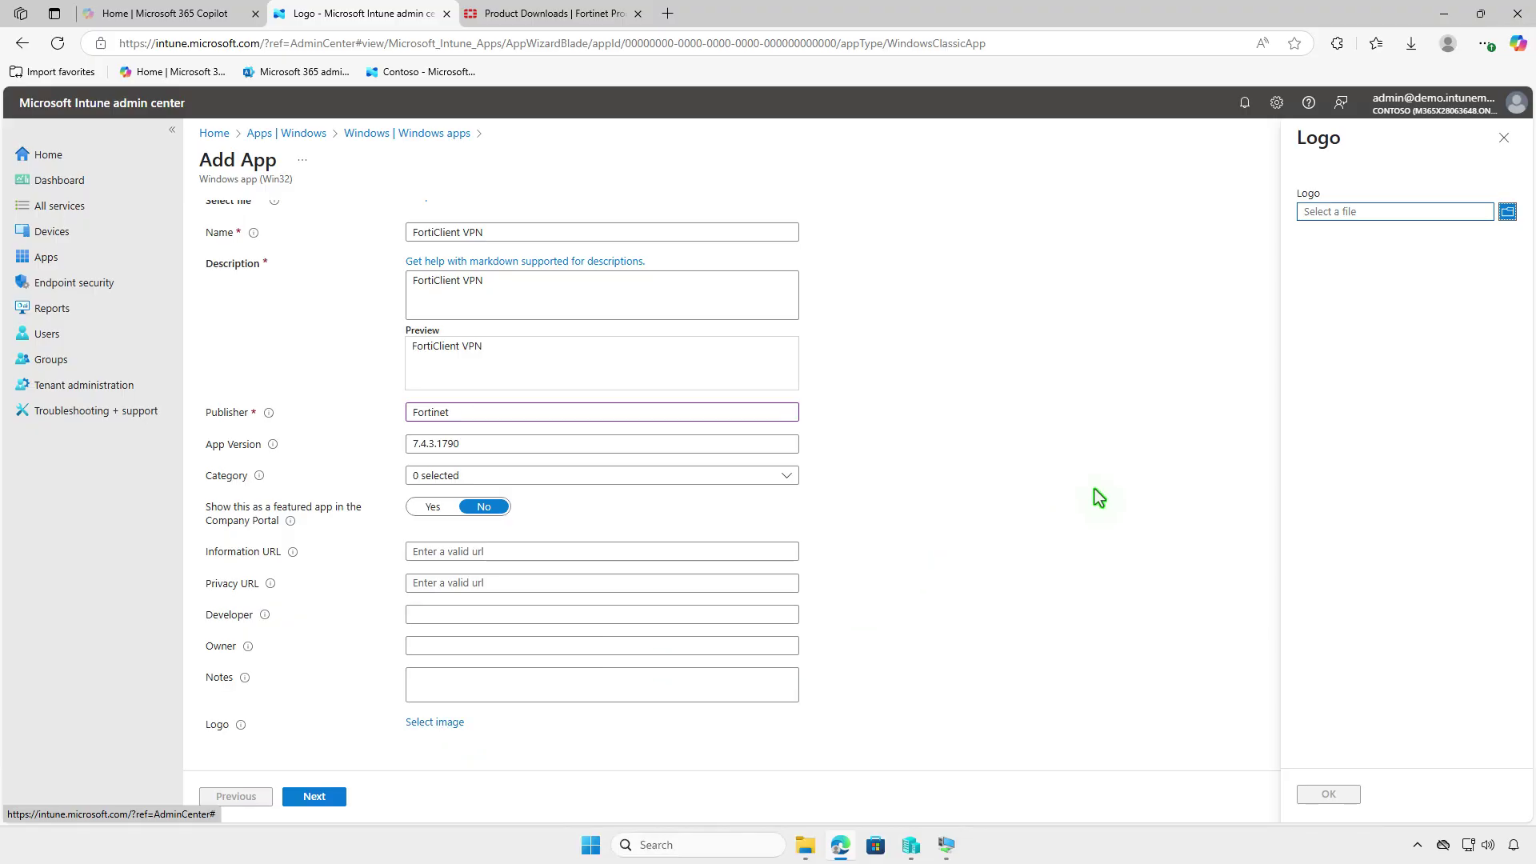
left_click(1359, 213)
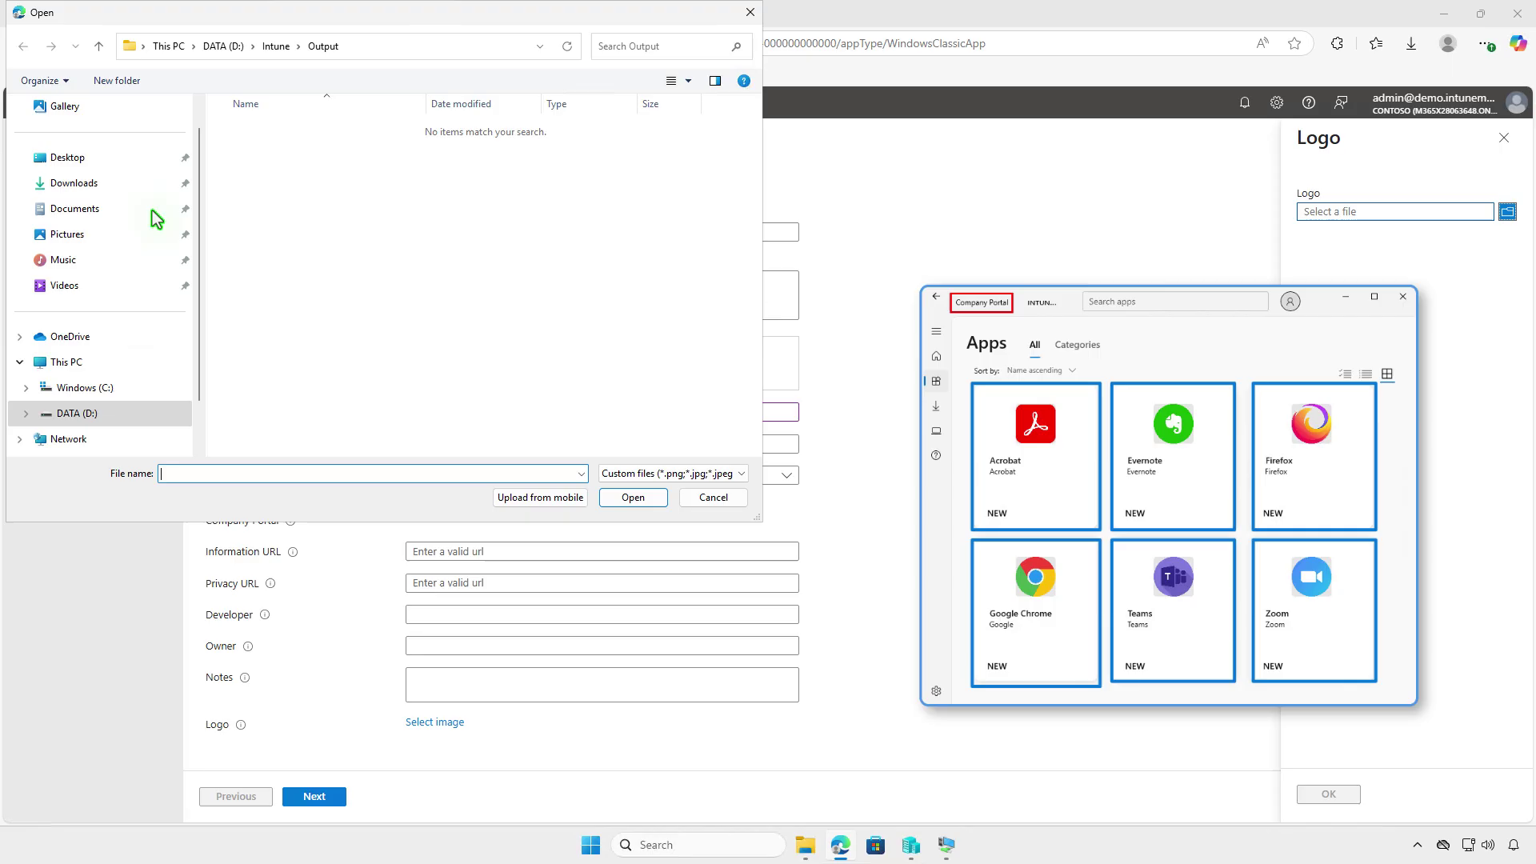
left_click(87, 188)
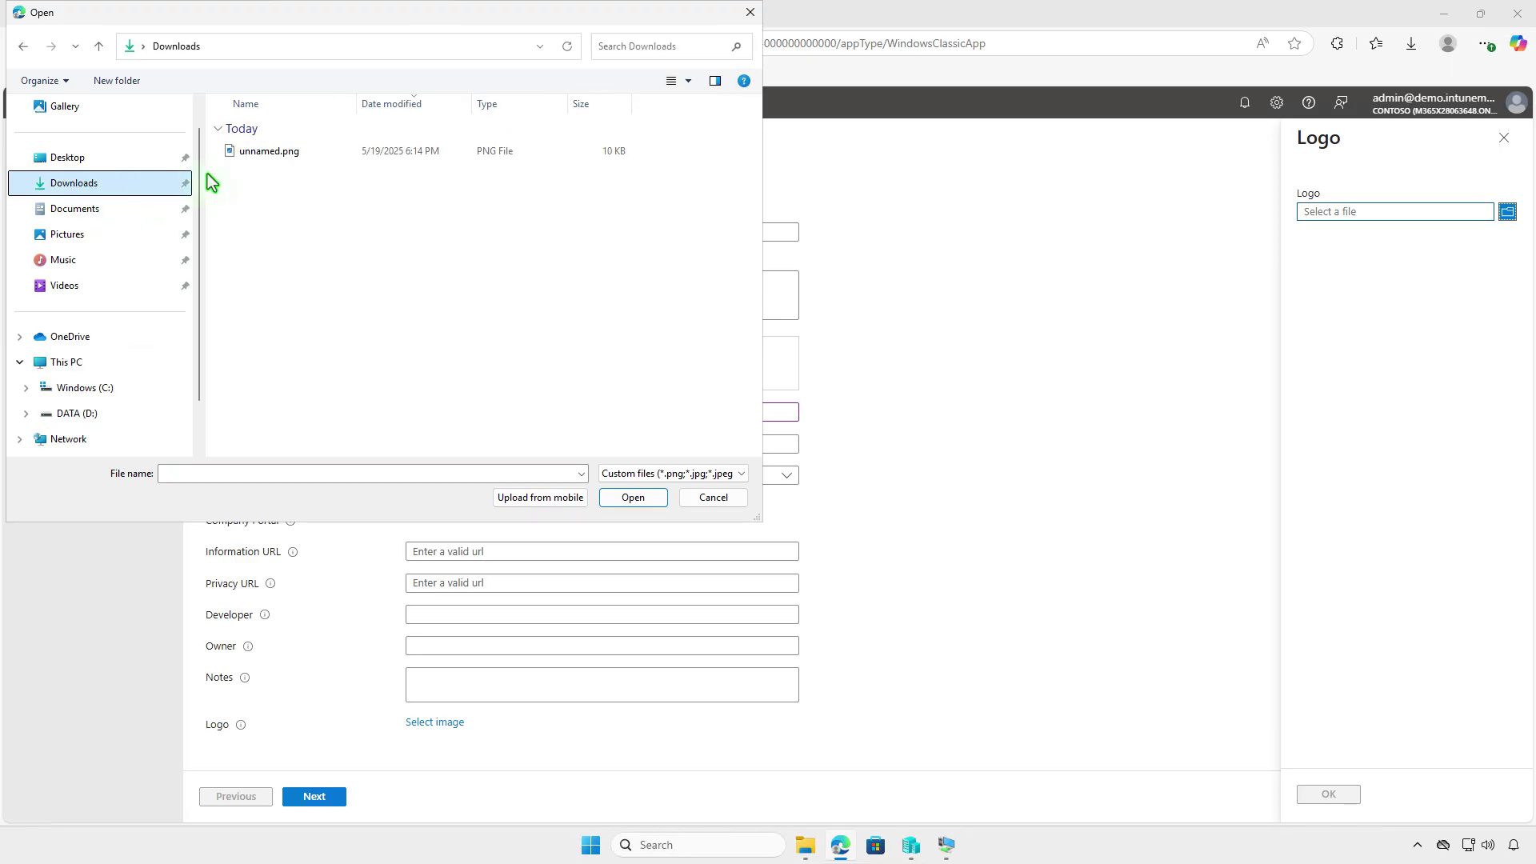
left_click(291, 153)
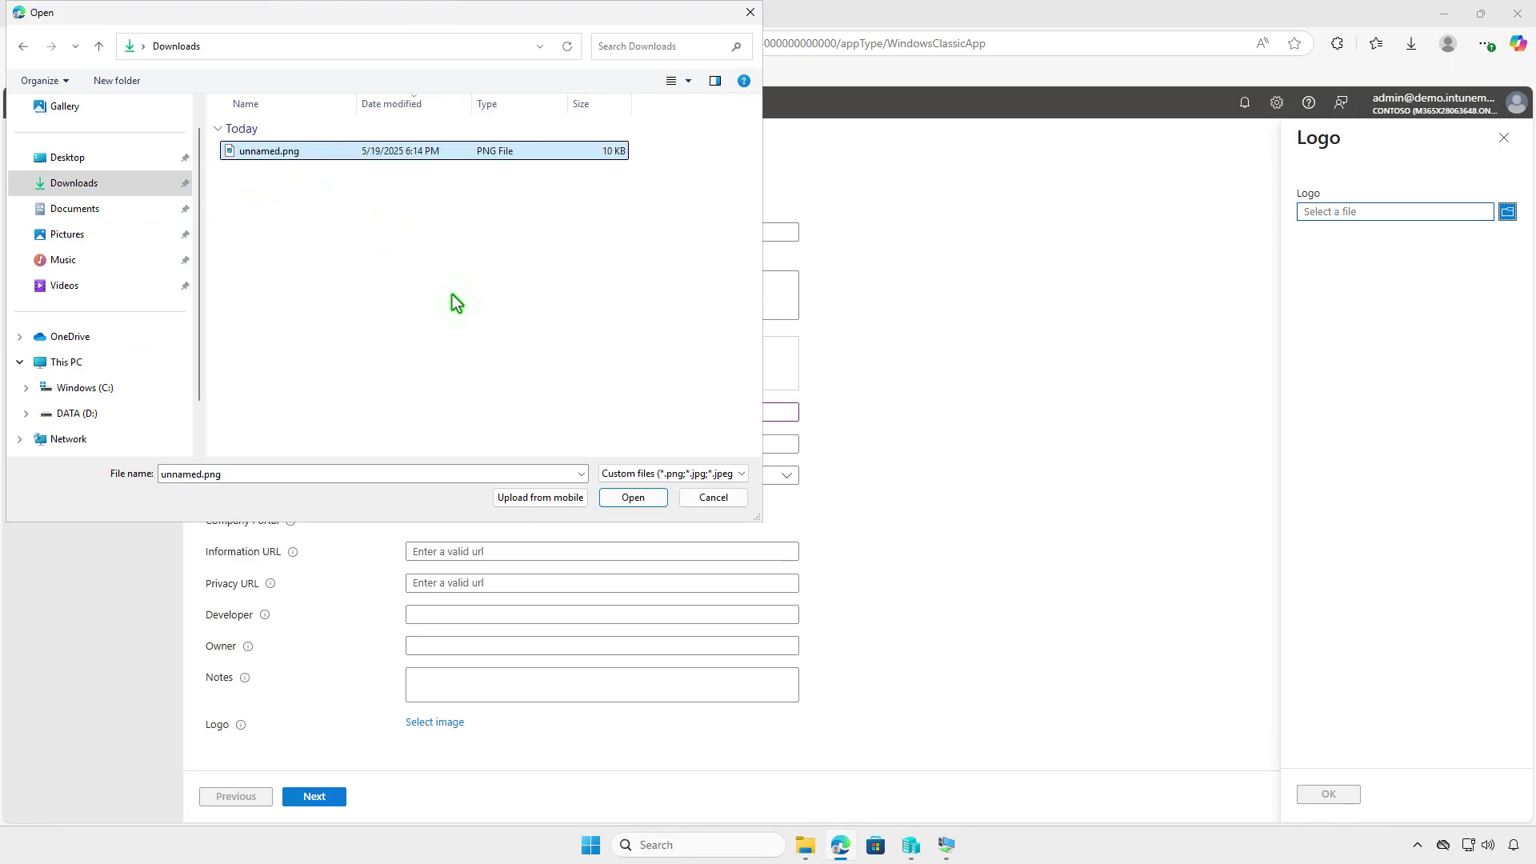
left_click(631, 496)
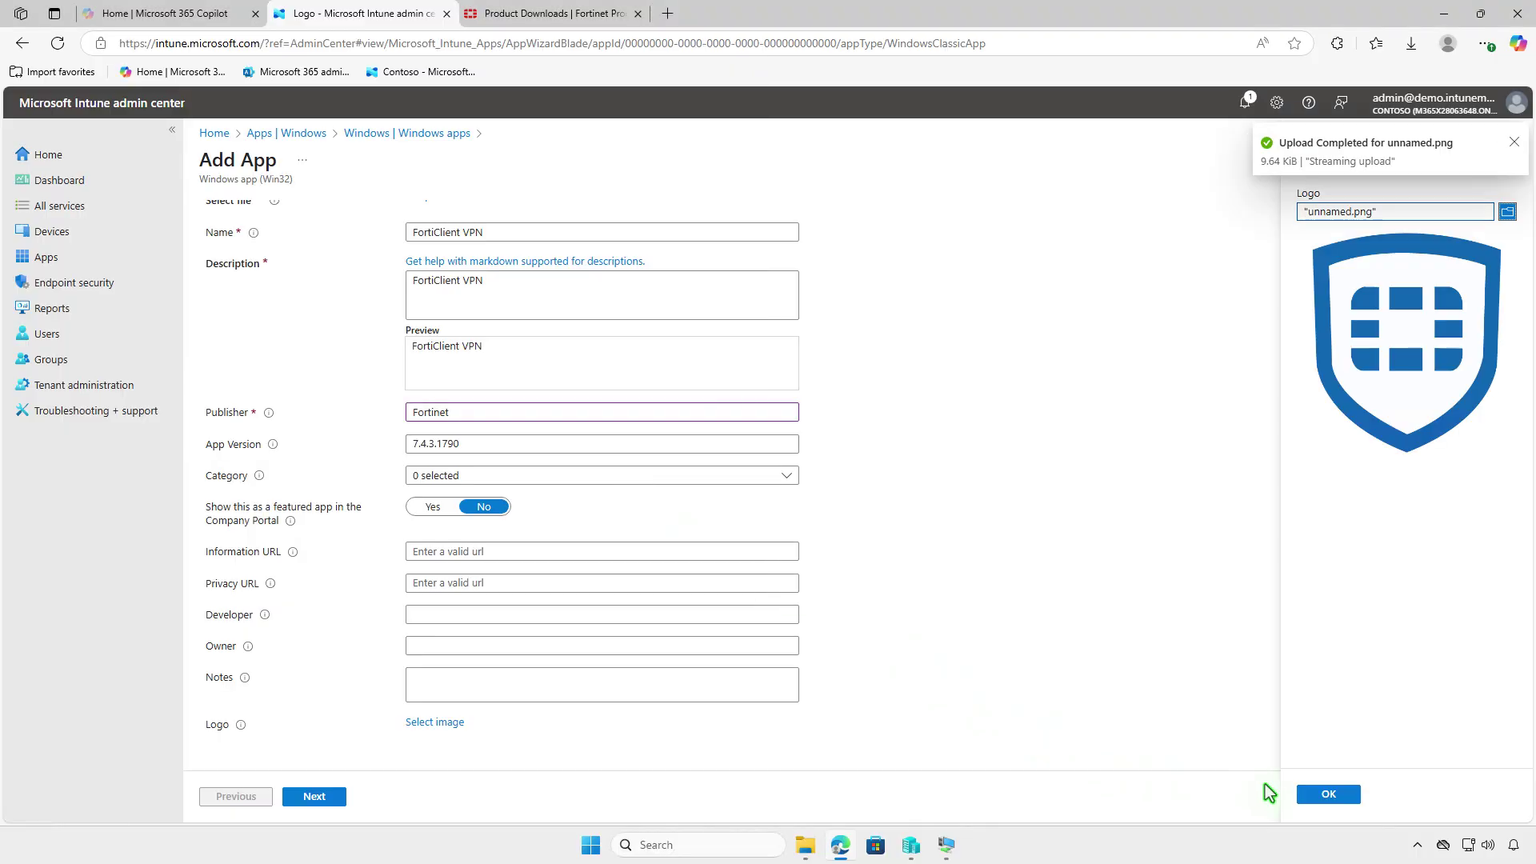
left_click(1327, 794)
scroll(950, 689, "down", 2)
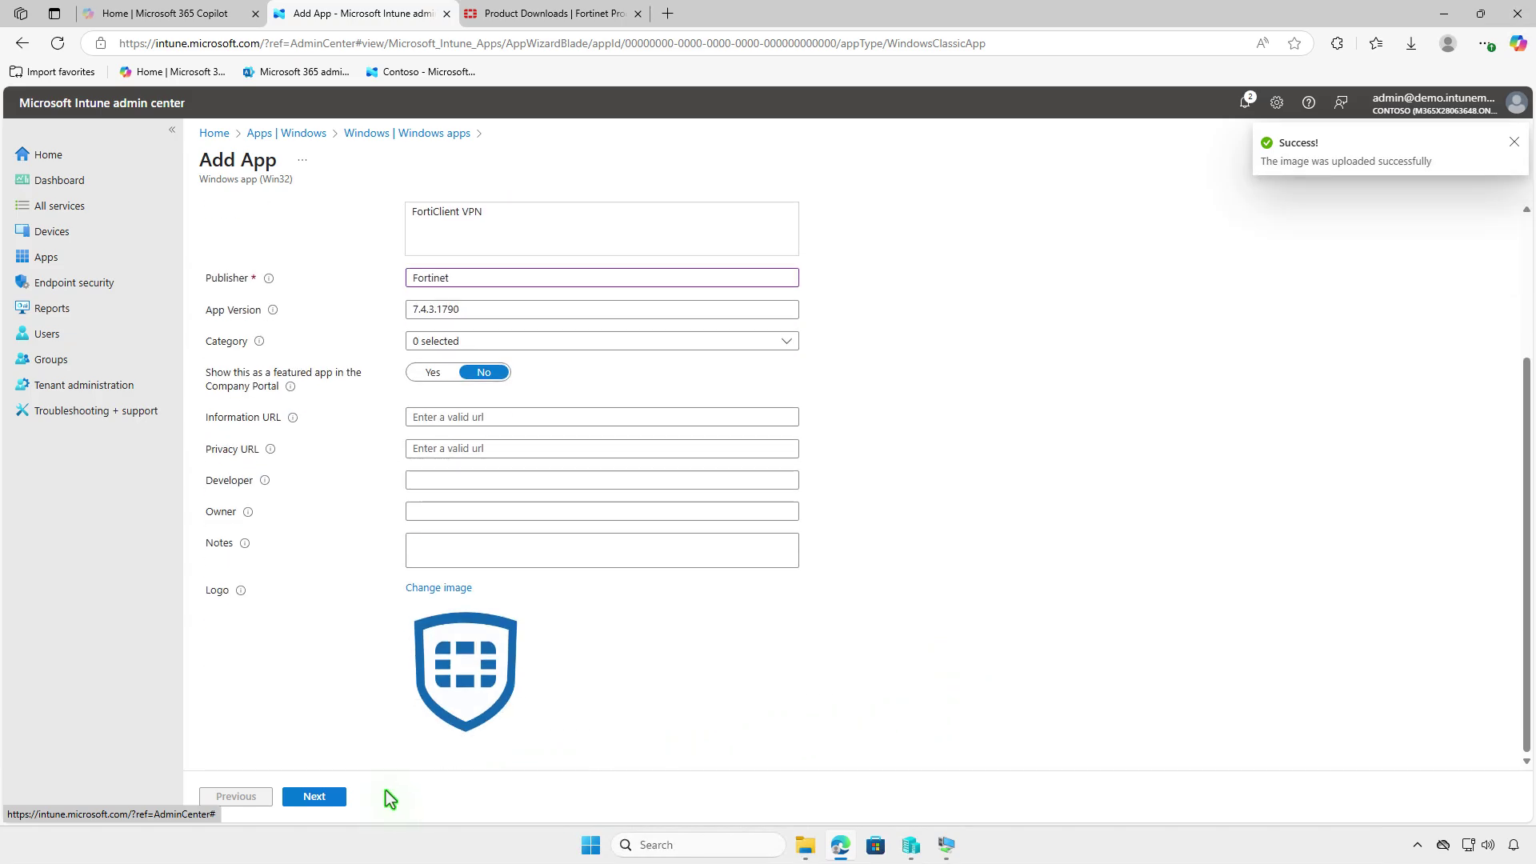
left_click(314, 796)
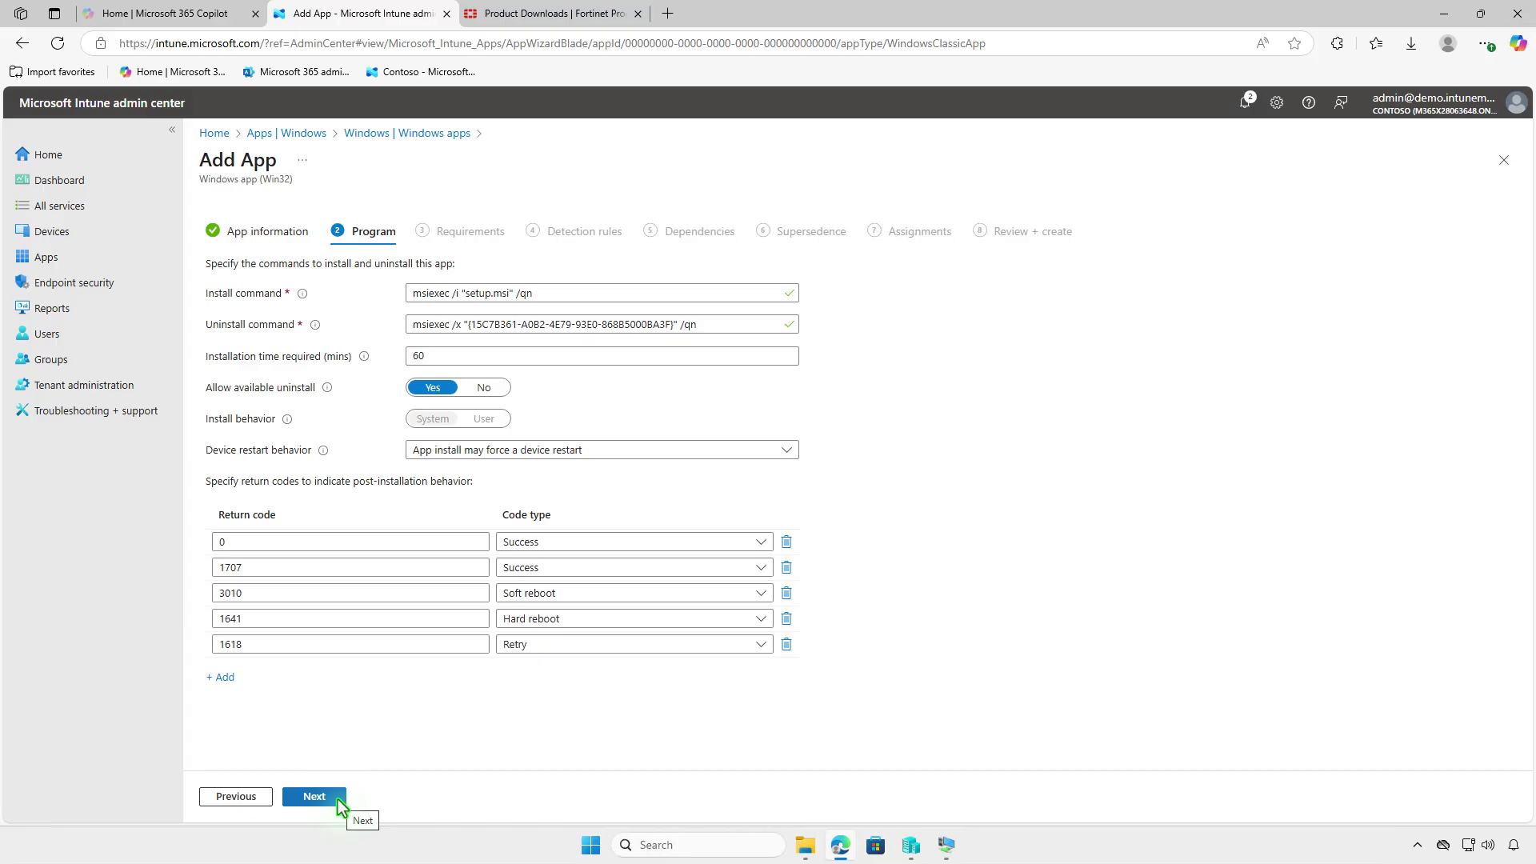
Step: Require 64-bit architecture and minimum OS Windows 10 1607 in the app requirements
left_click(338, 803)
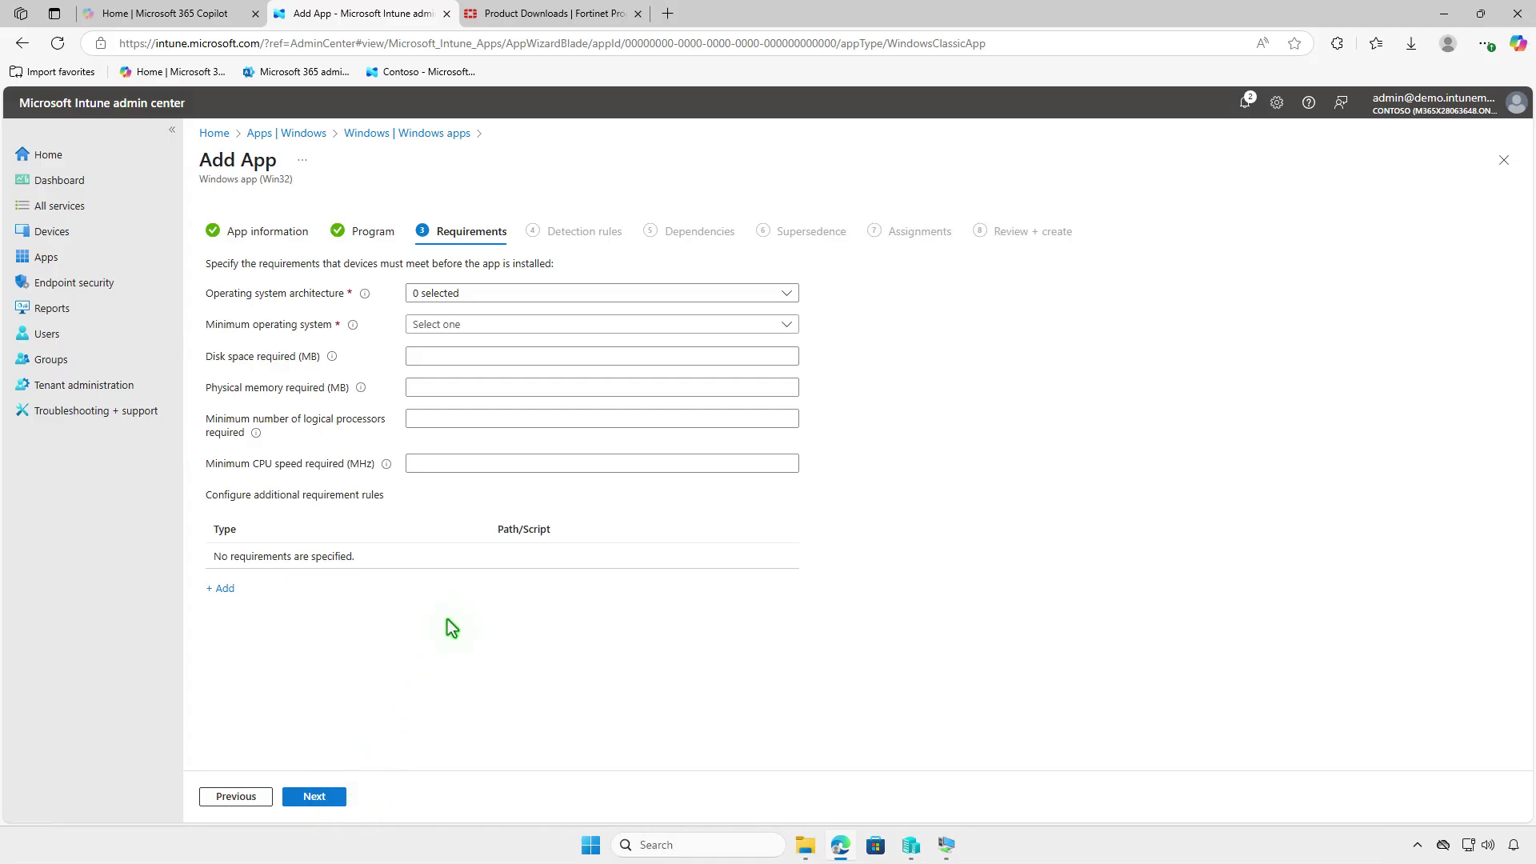
left_click(544, 292)
left_click(504, 332)
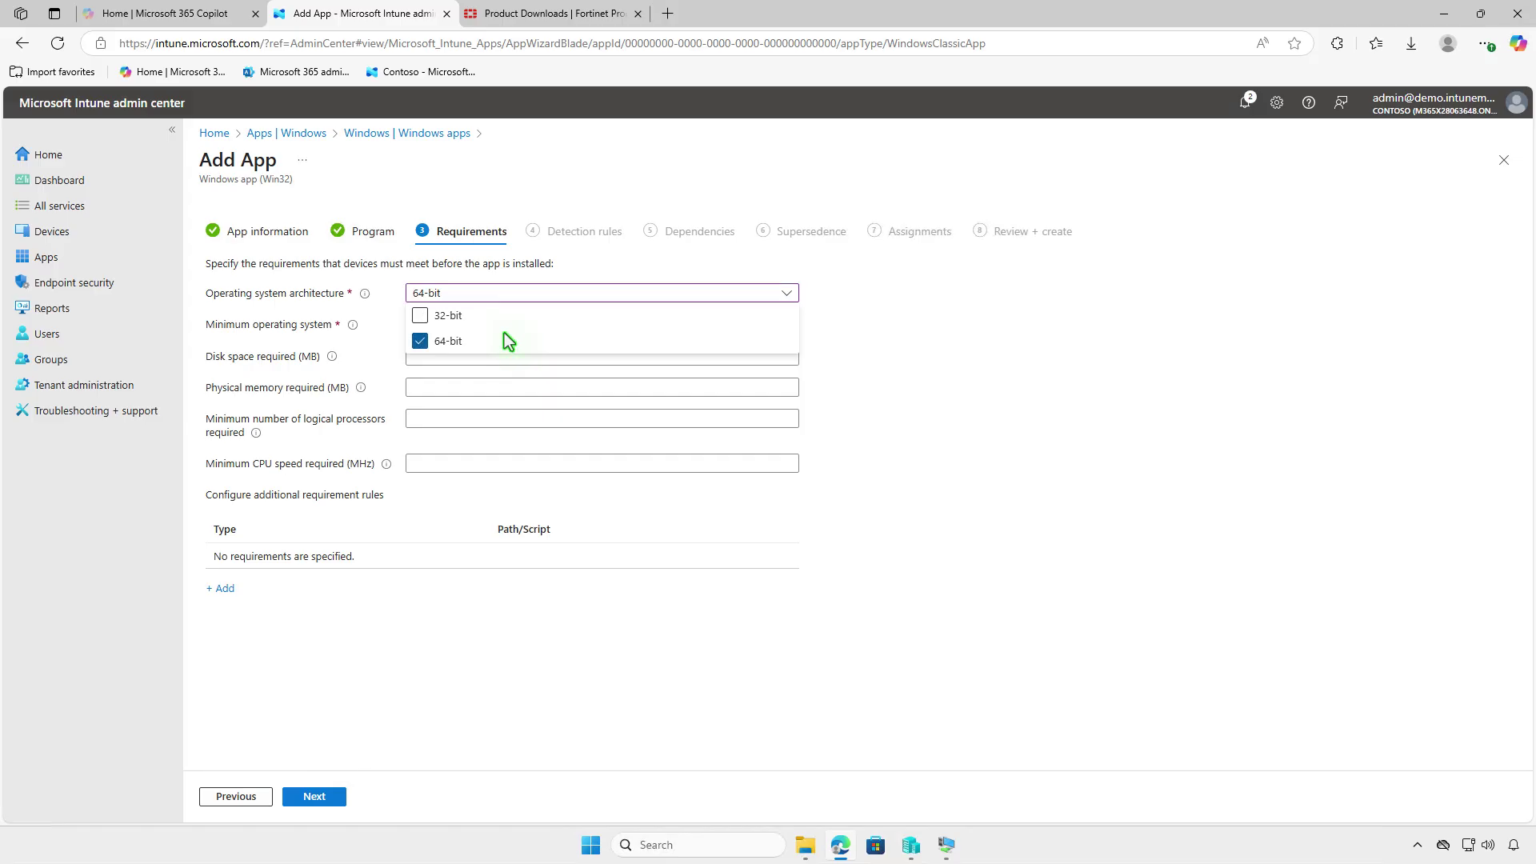
left_click(376, 354)
left_click(466, 326)
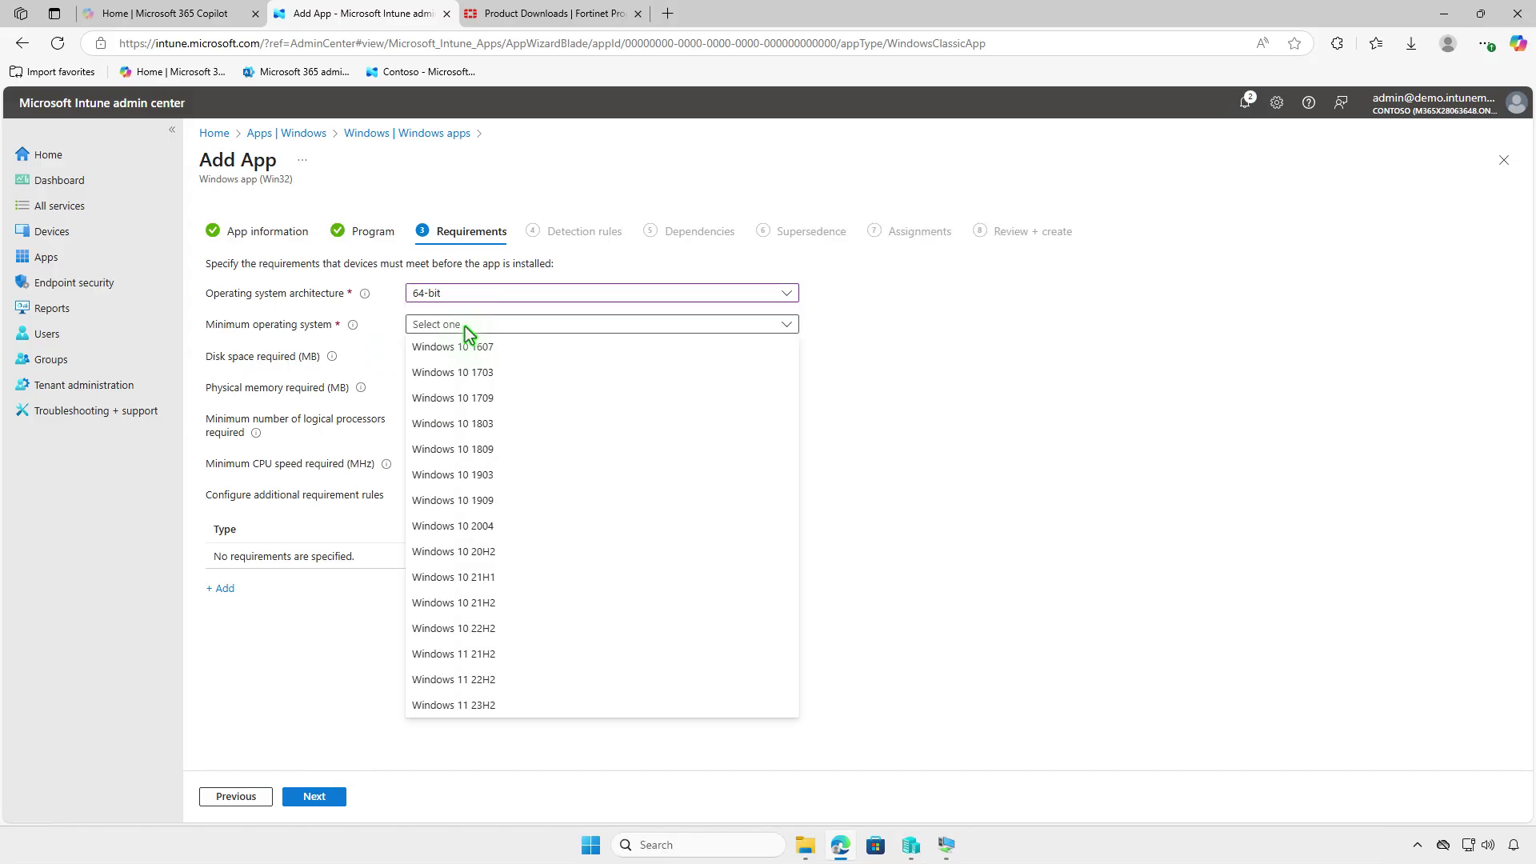
left_click(506, 342)
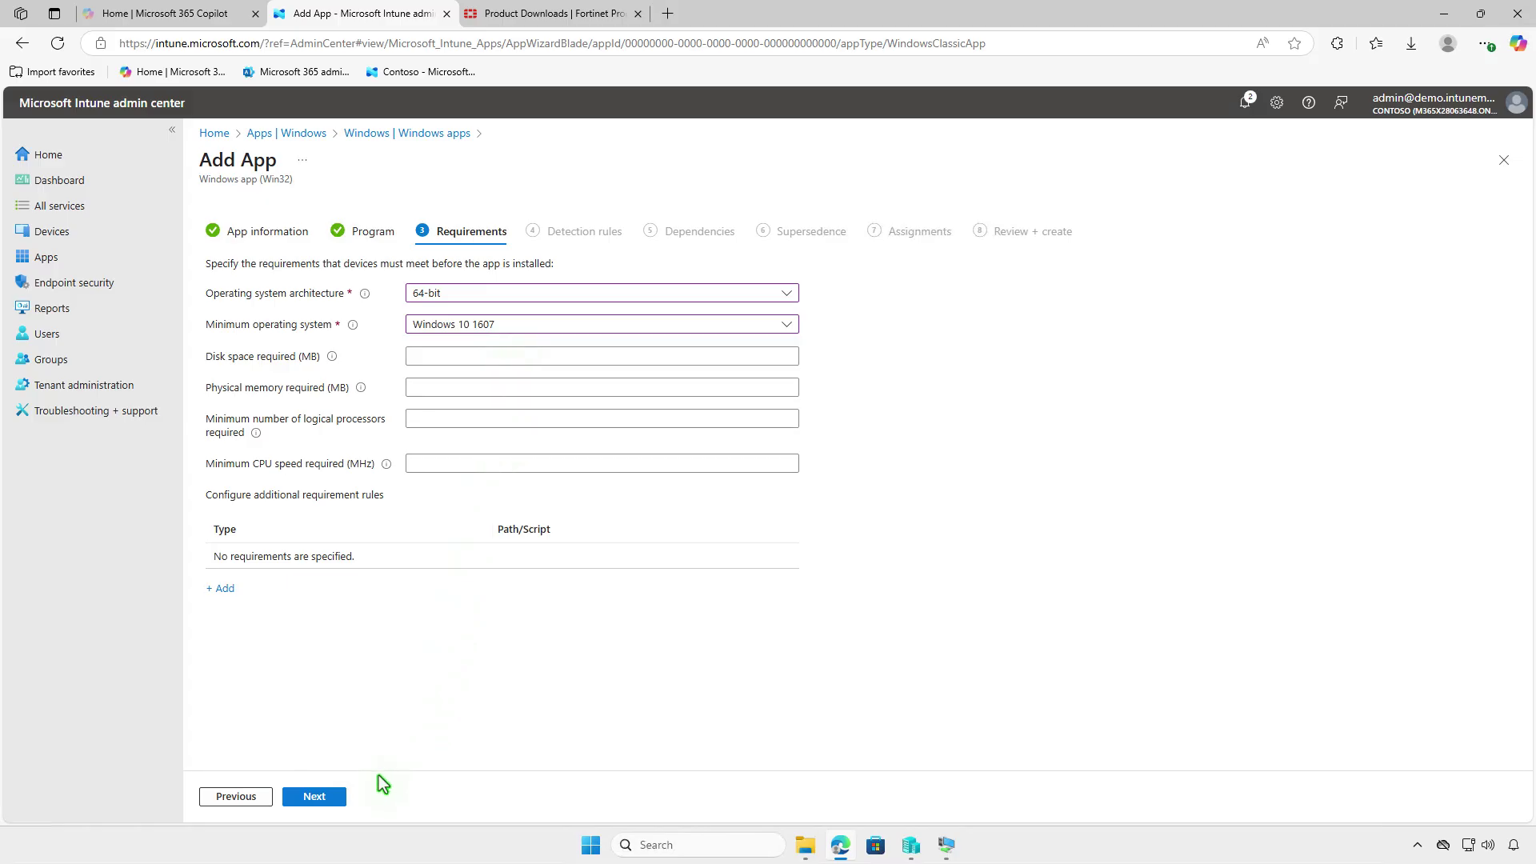
left_click(344, 797)
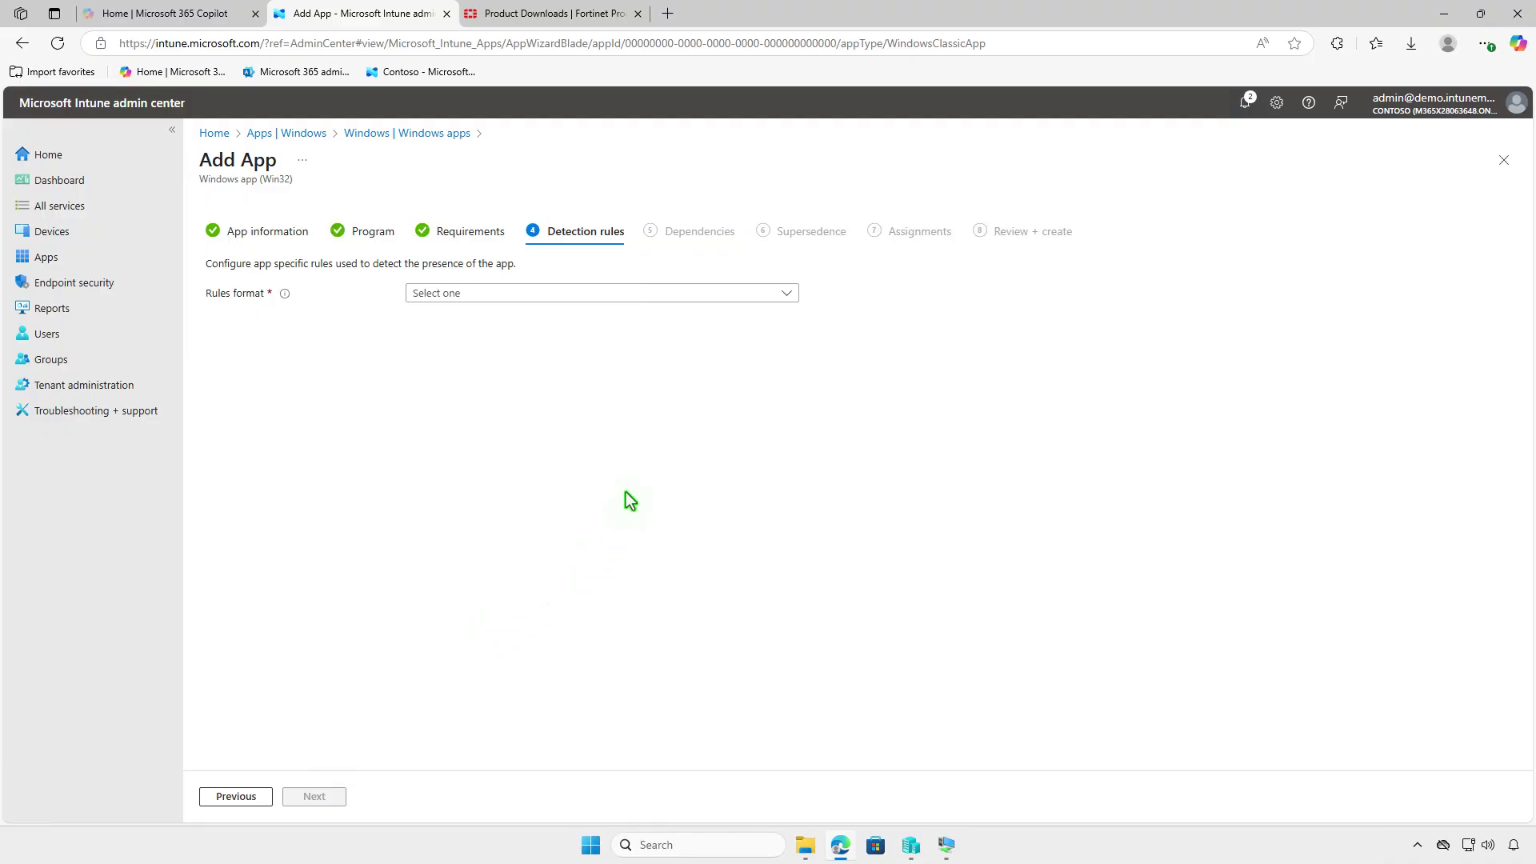
Step: Switch to manual detection rules and add an MSI rule using the package's product code
left_click(661, 294)
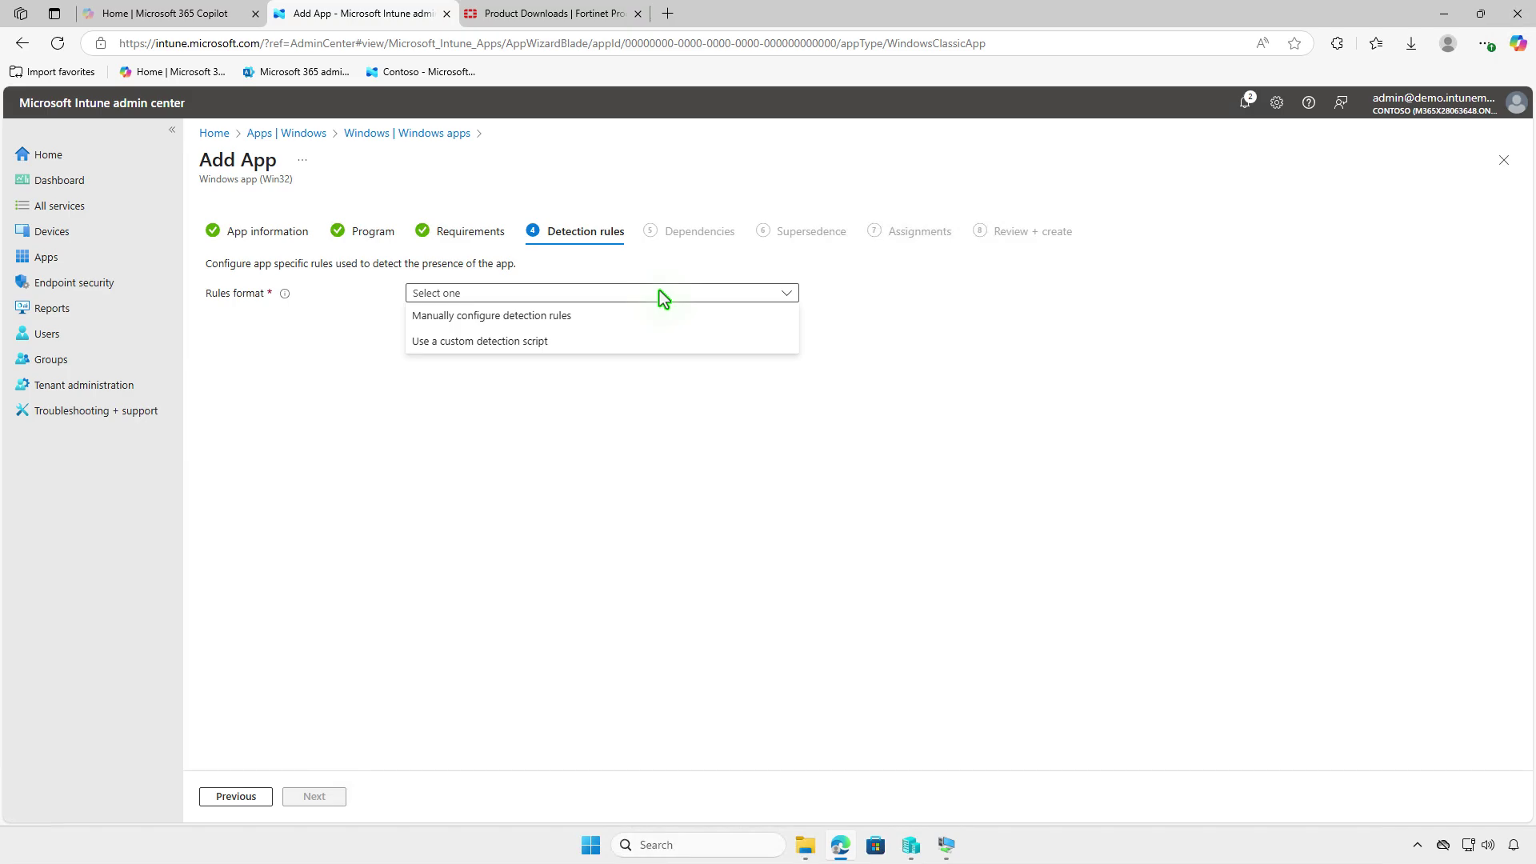
left_click(650, 316)
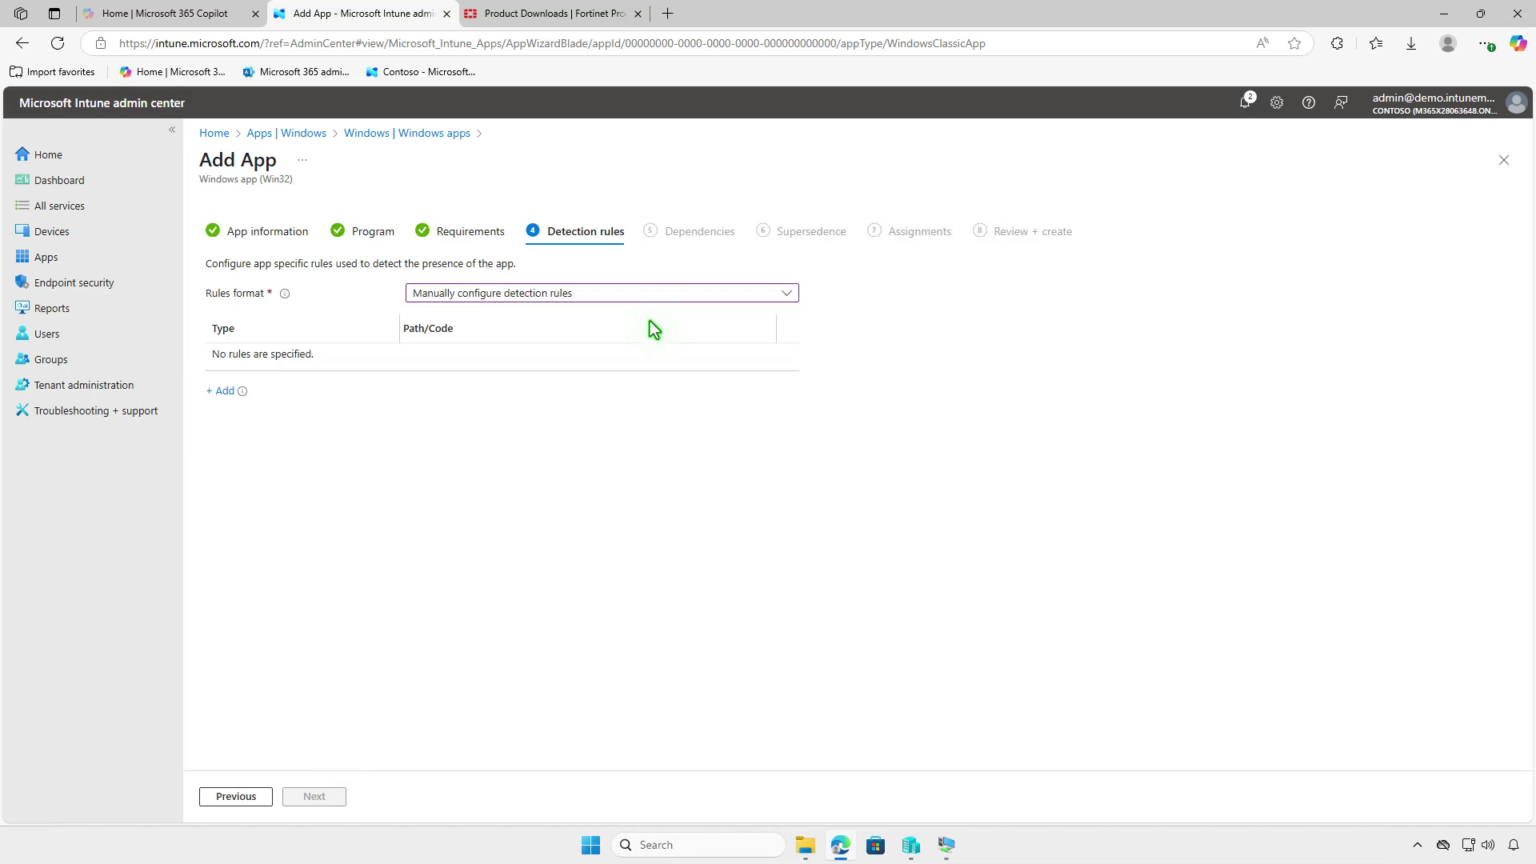
left_click(225, 392)
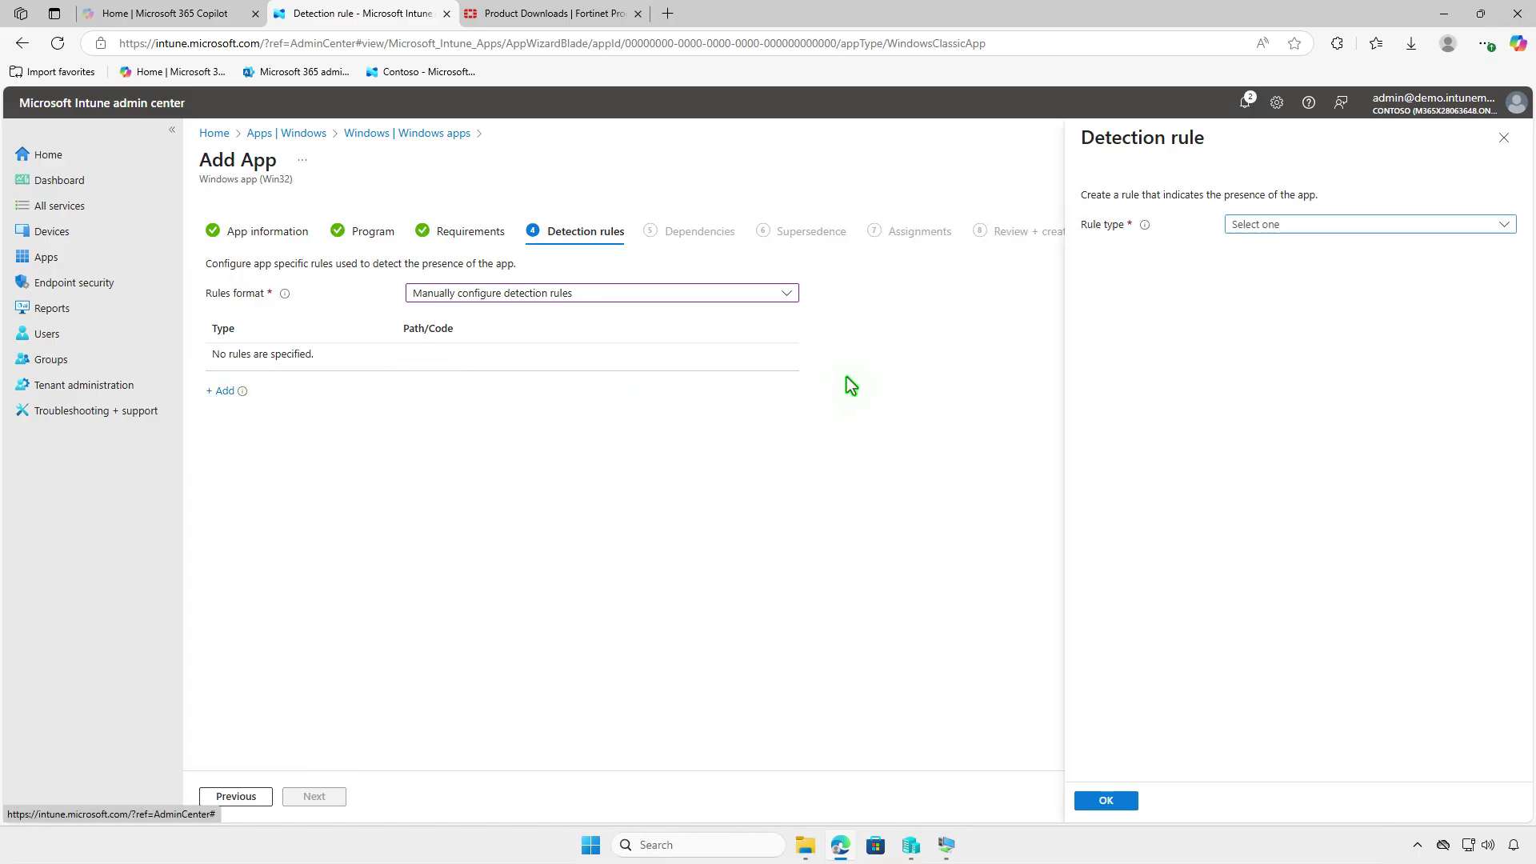
left_click(1307, 225)
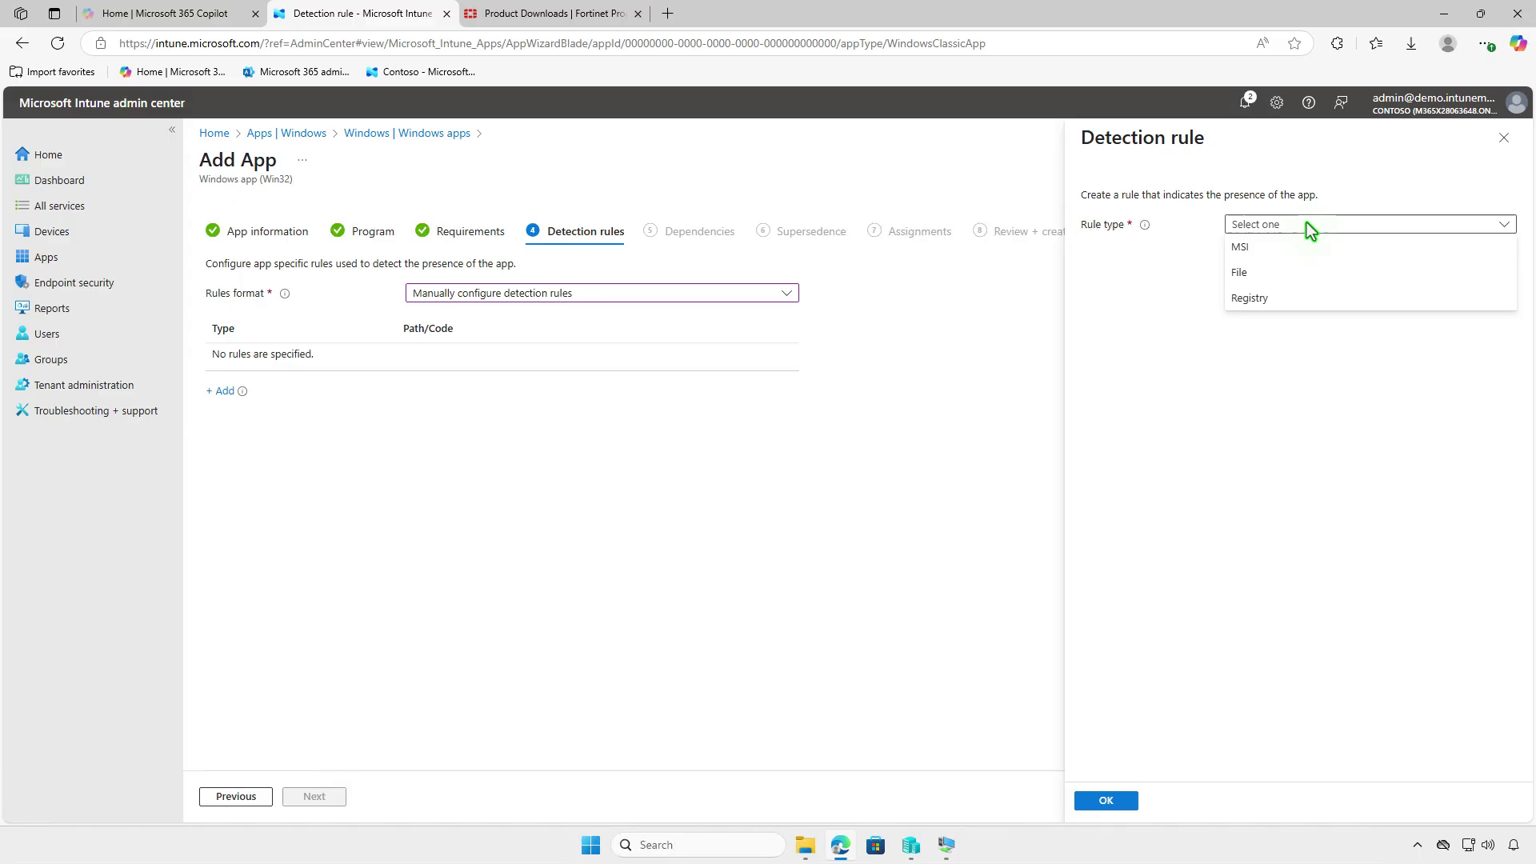
left_click(1308, 244)
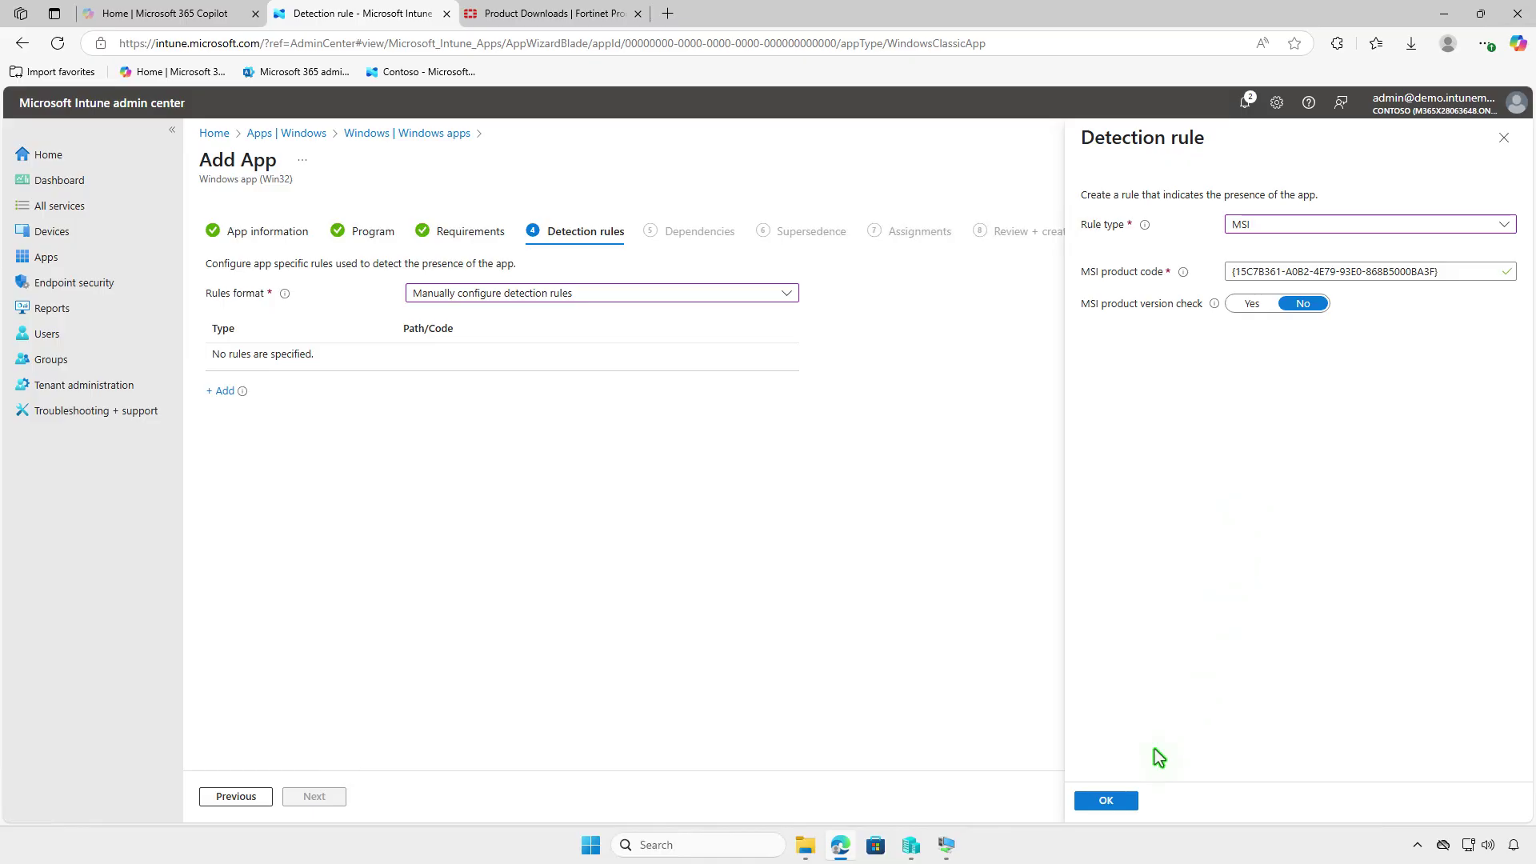
left_click(1120, 801)
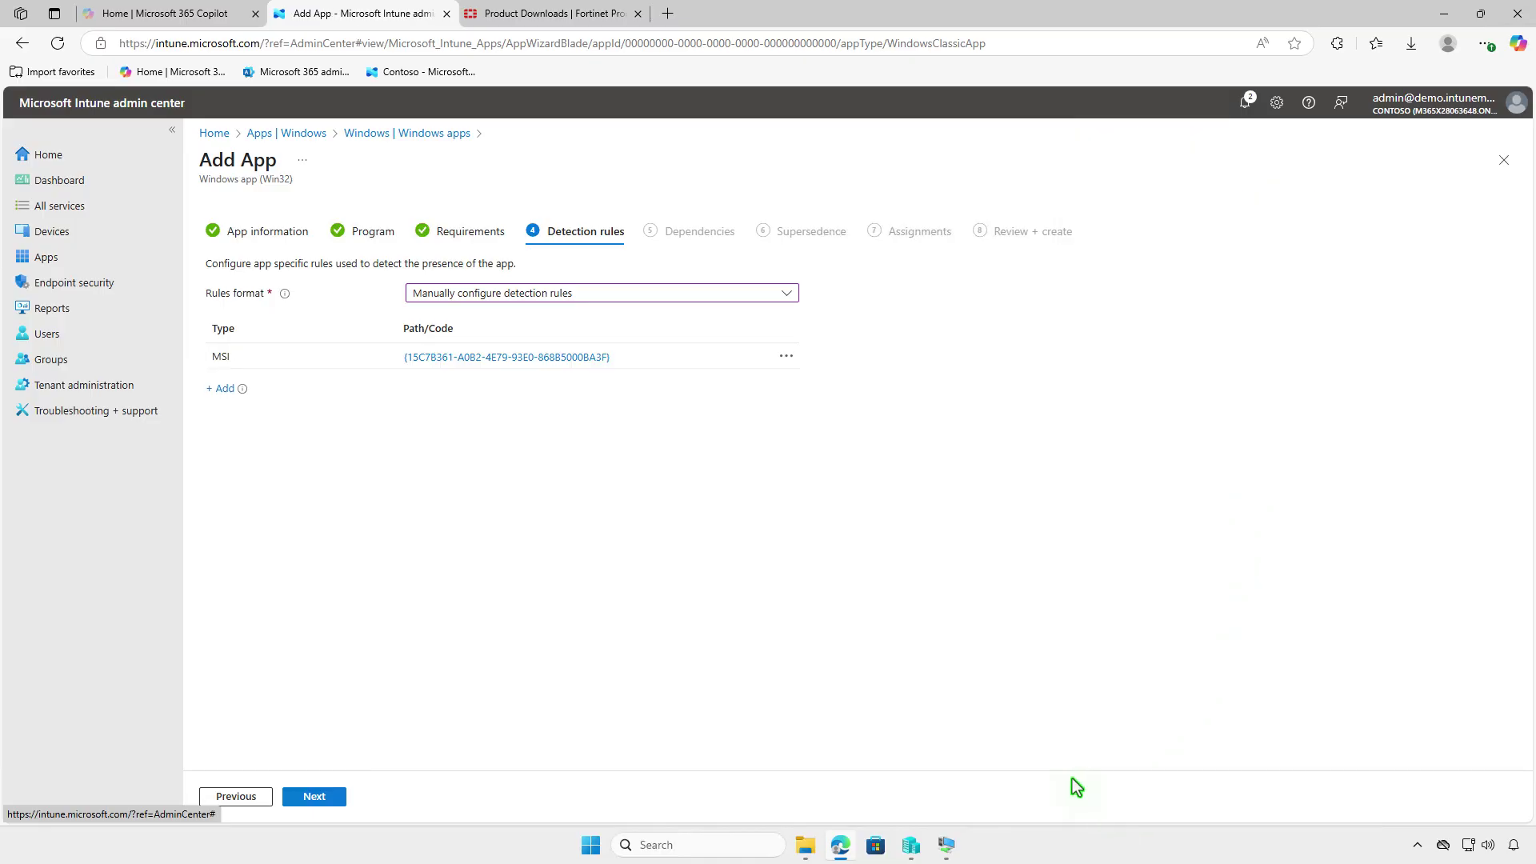
Step: Move past Detection rules and Dependencies without adding any dependency apps
left_click(338, 798)
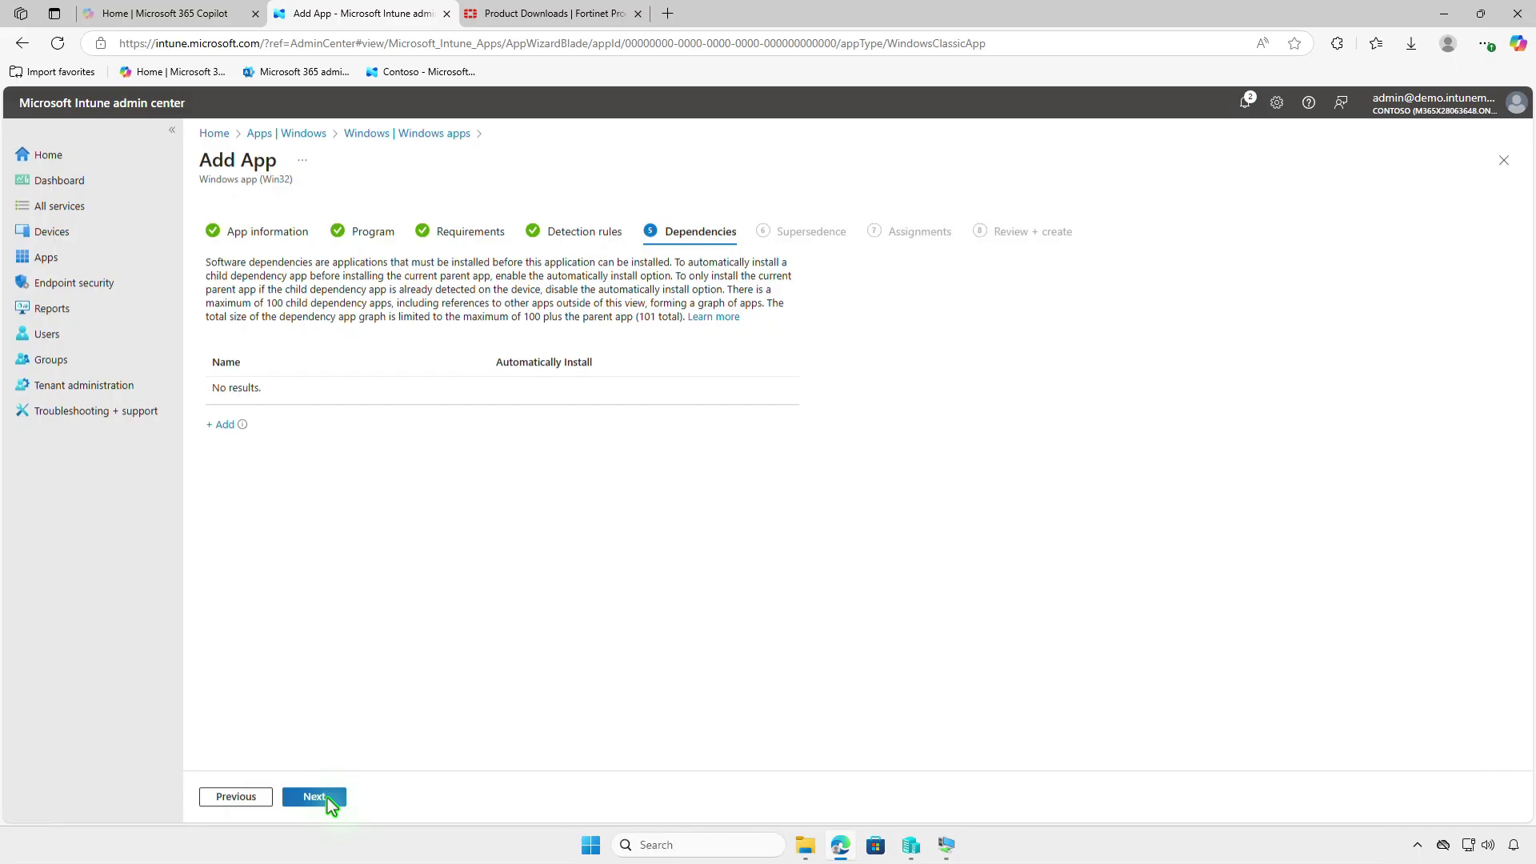
left_click(330, 798)
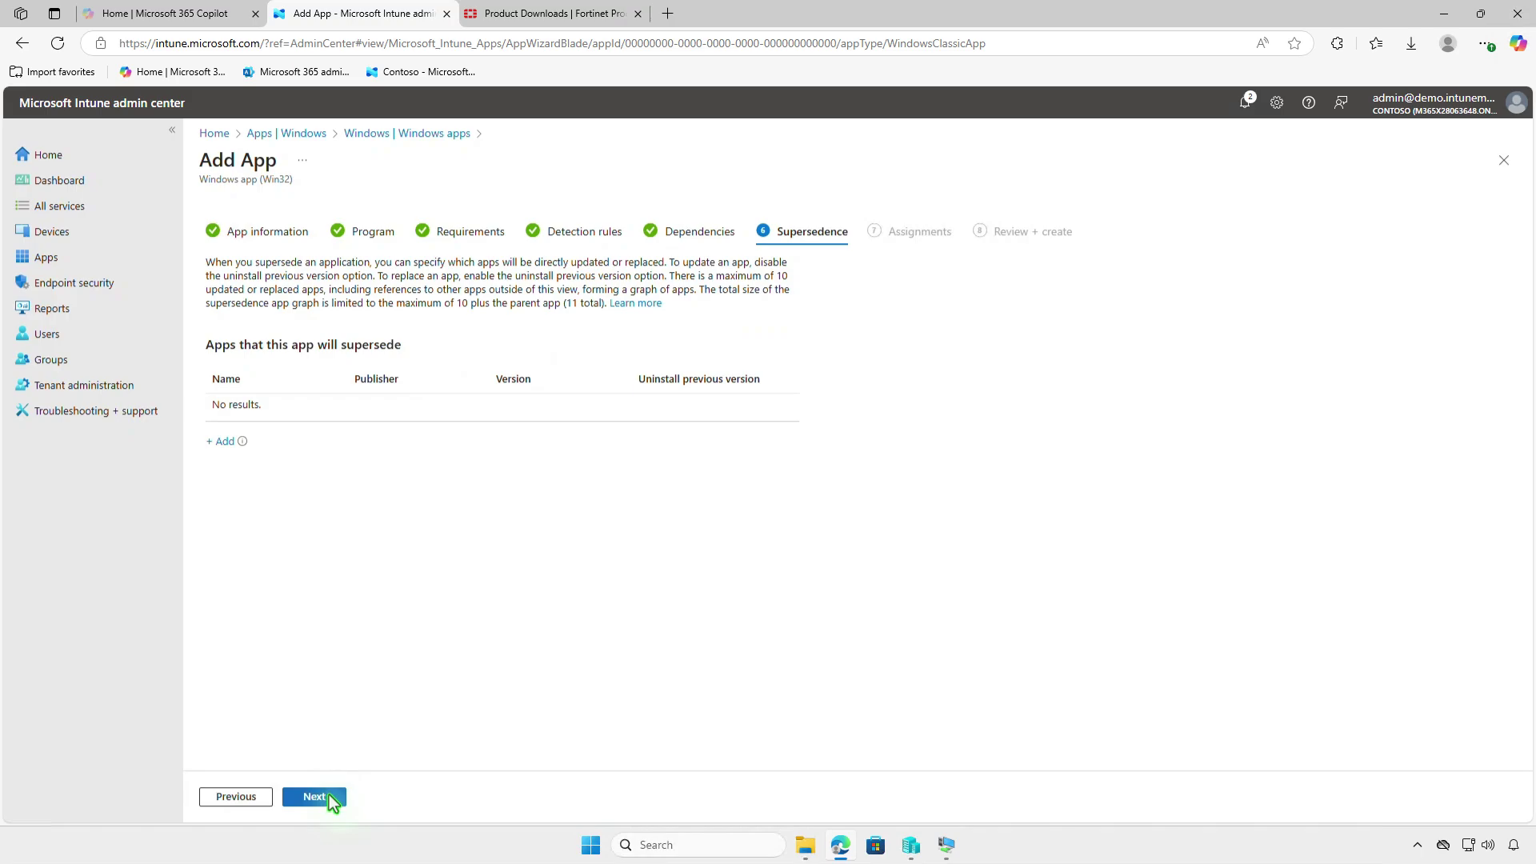
Step: Assign FortiClient VPN as Required to the Test_Devices group, leaving assignment settings unchanged
left_click(329, 796)
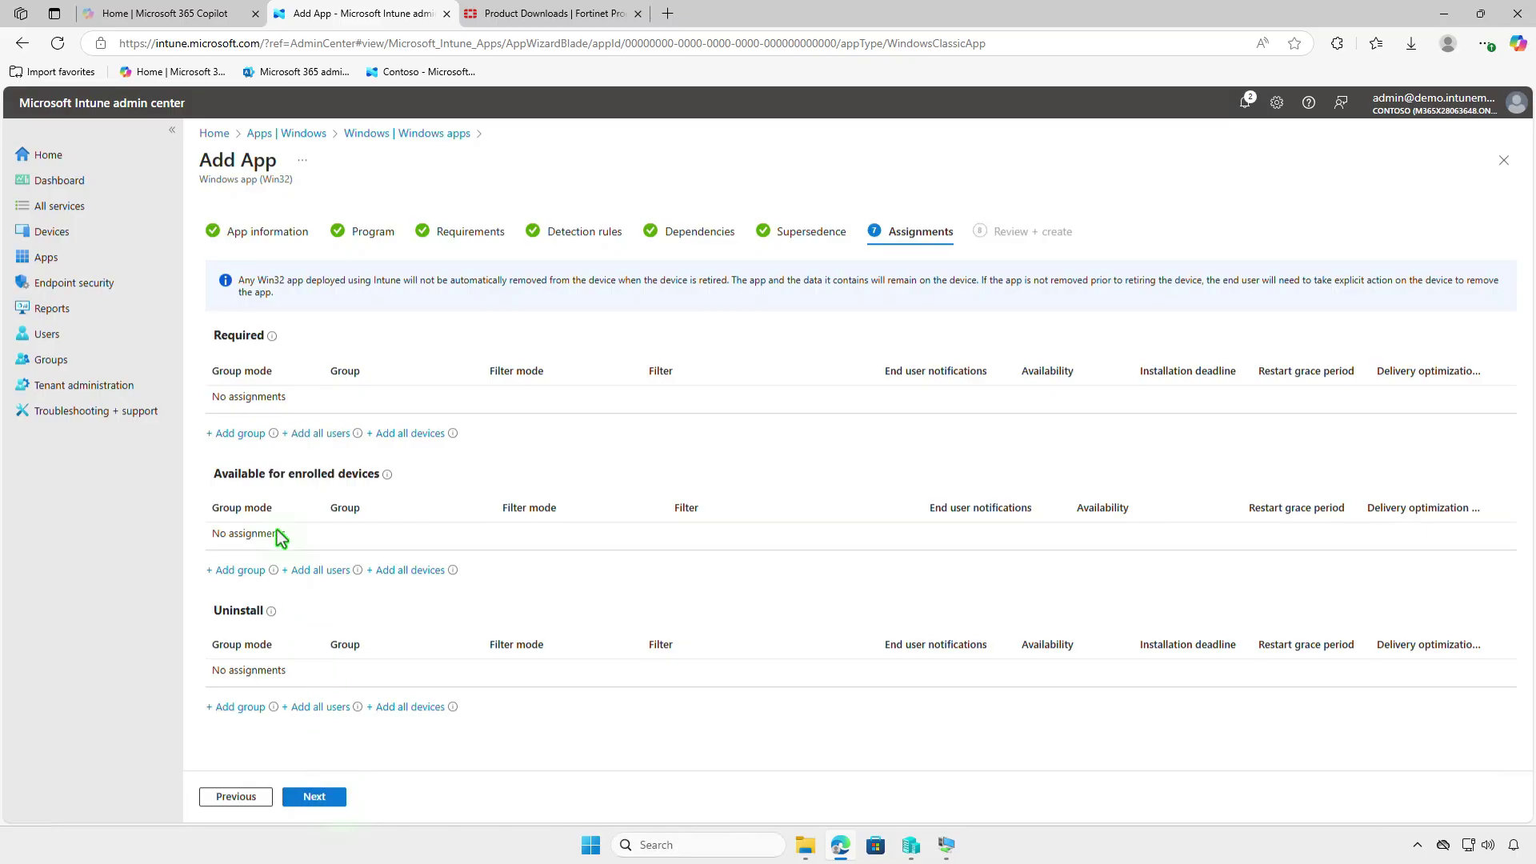
left_click(252, 433)
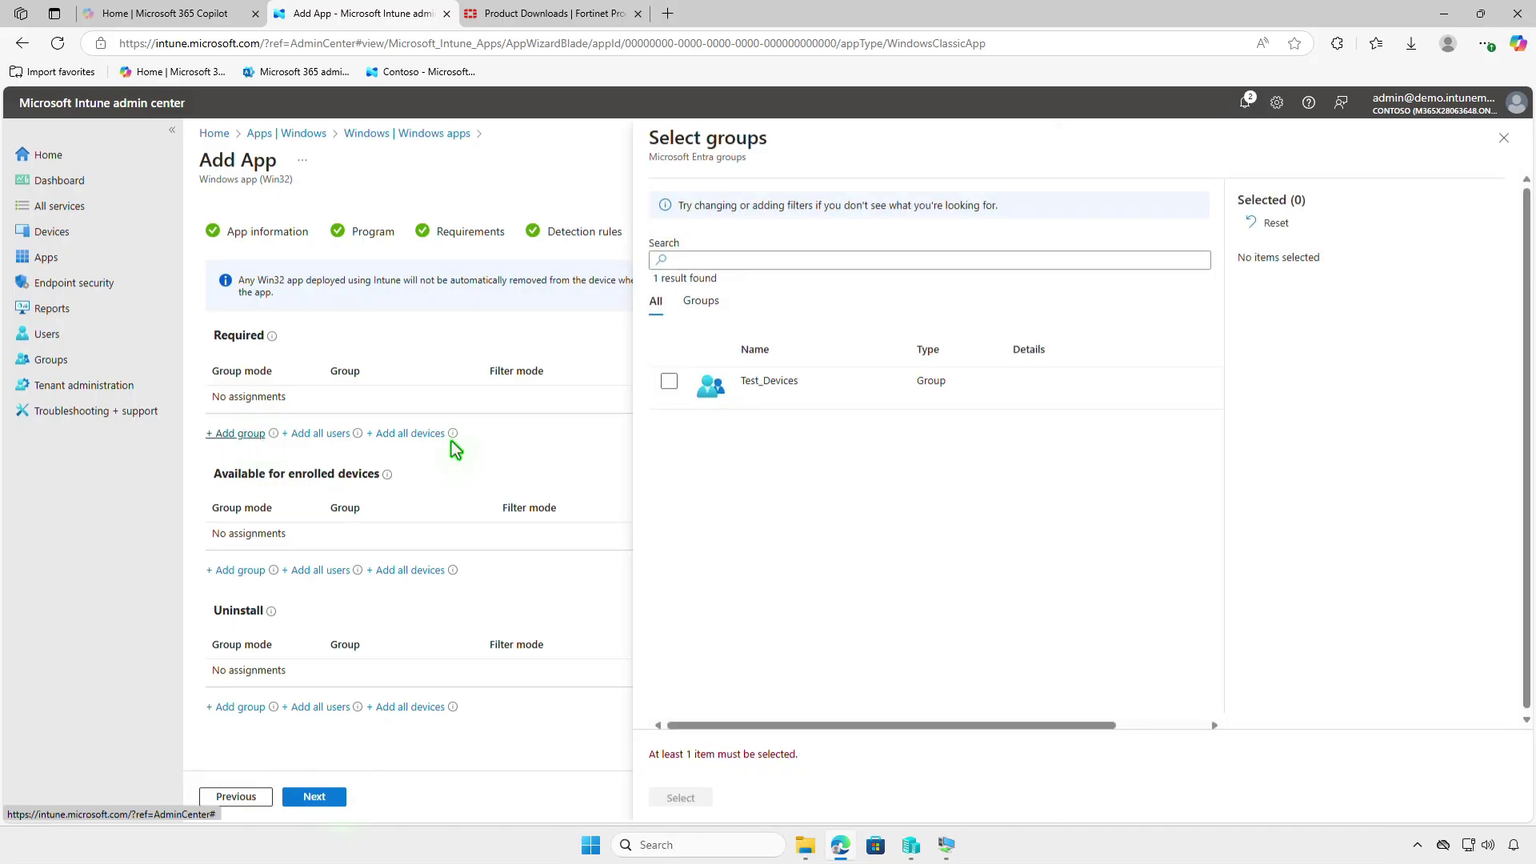
left_click(669, 381)
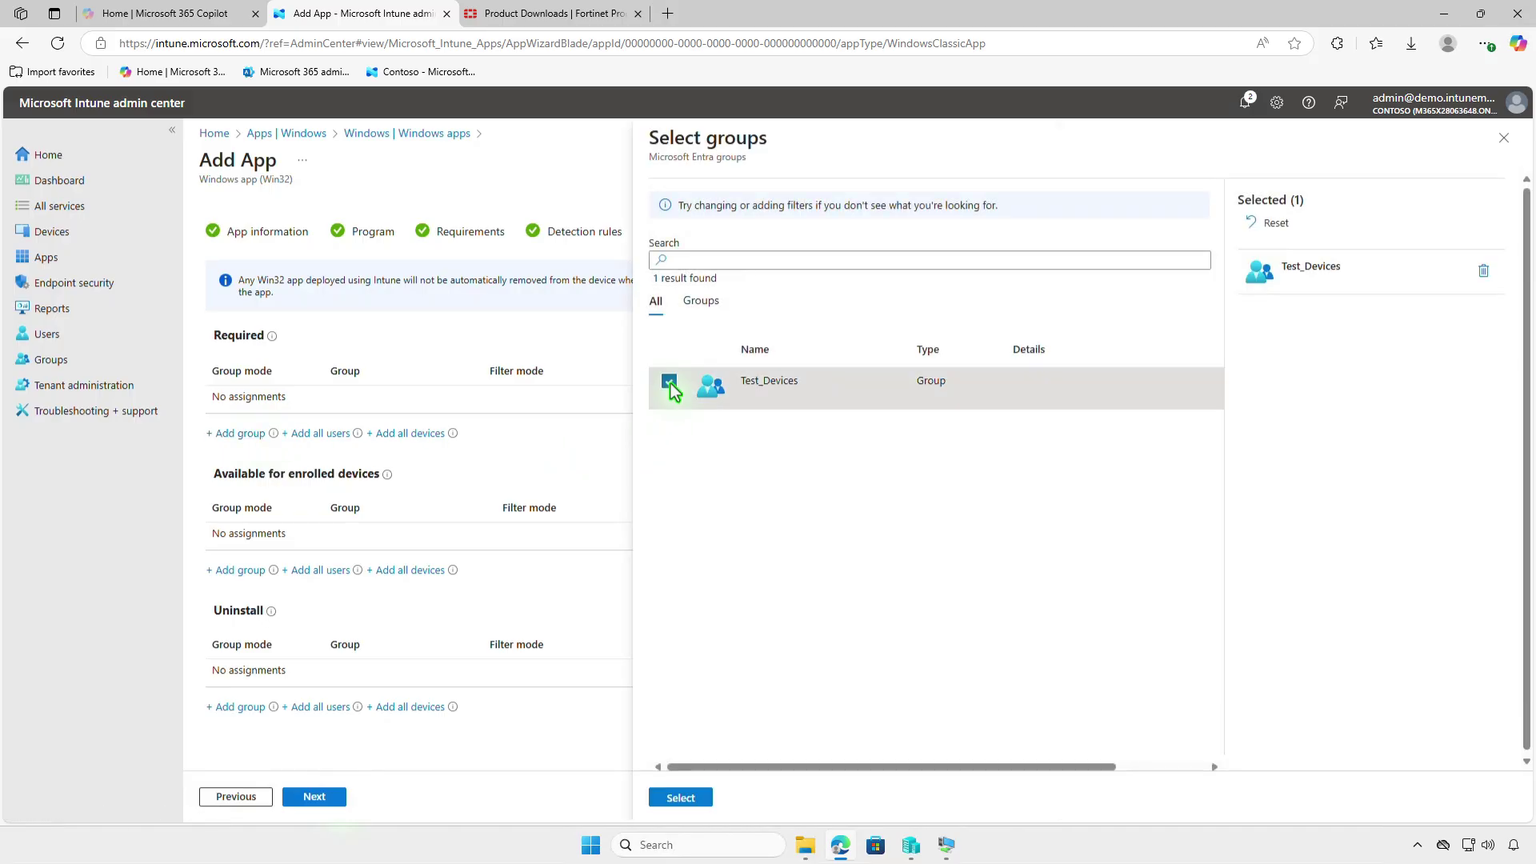
left_click(692, 797)
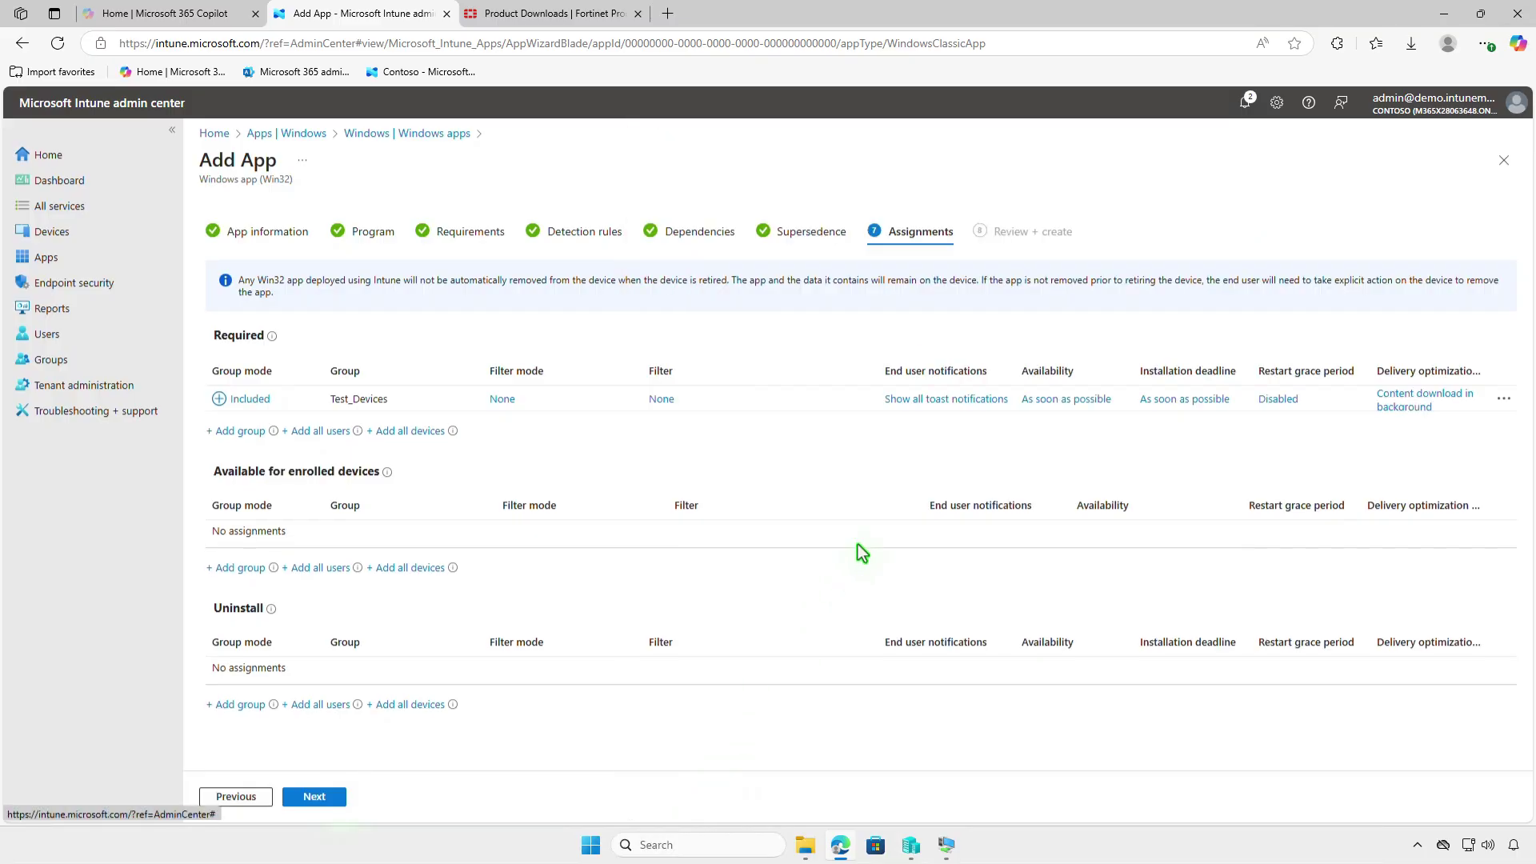
left_click(930, 400)
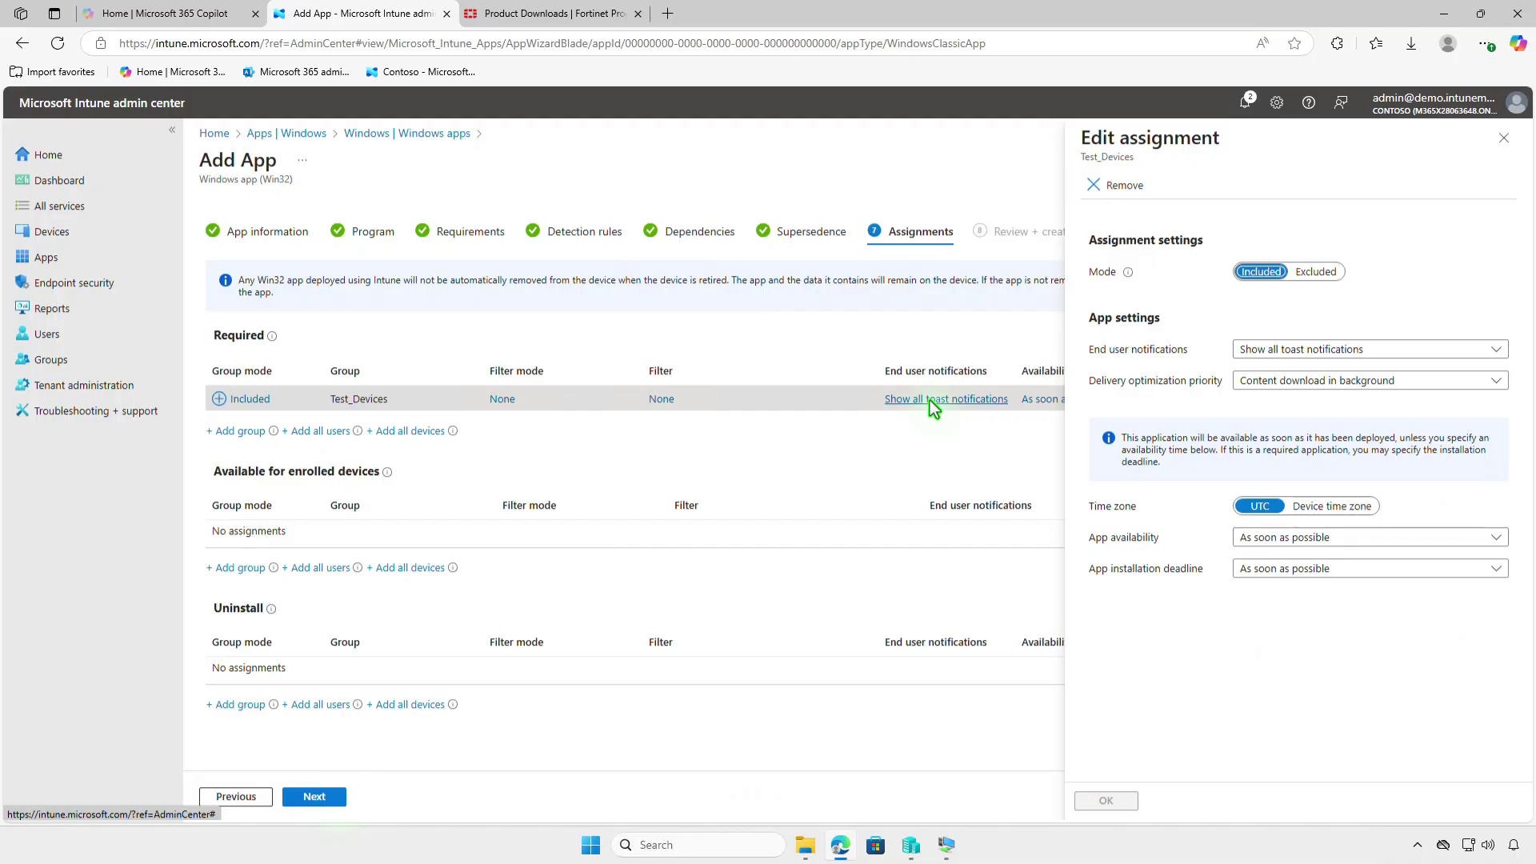
left_click(1502, 143)
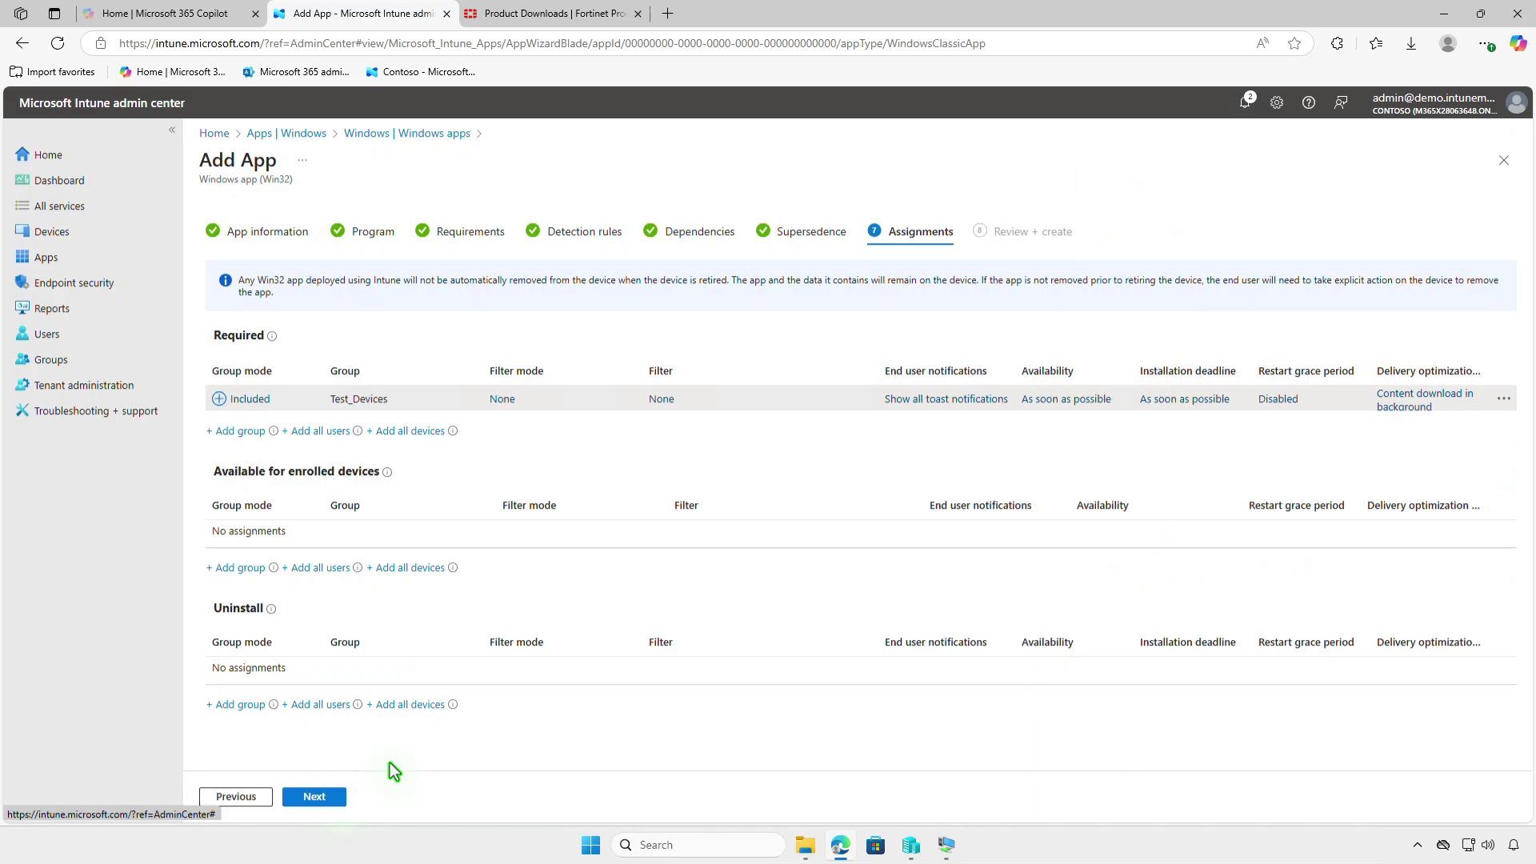
left_click(332, 797)
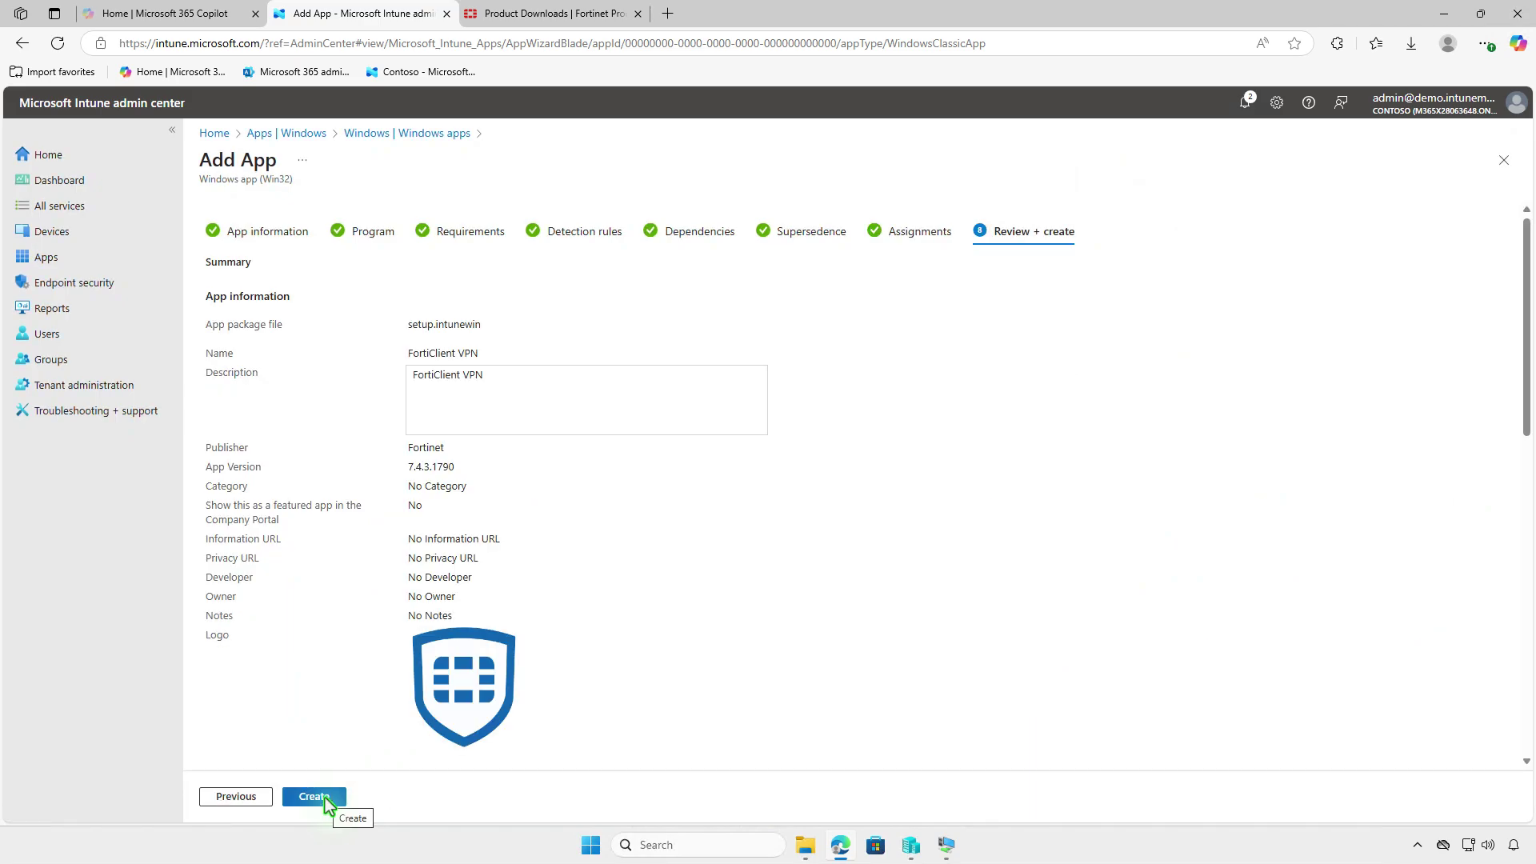
Step: Create the FortiClient VPN Win32 app, then minimize Edge to reveal the desktop
left_click(324, 797)
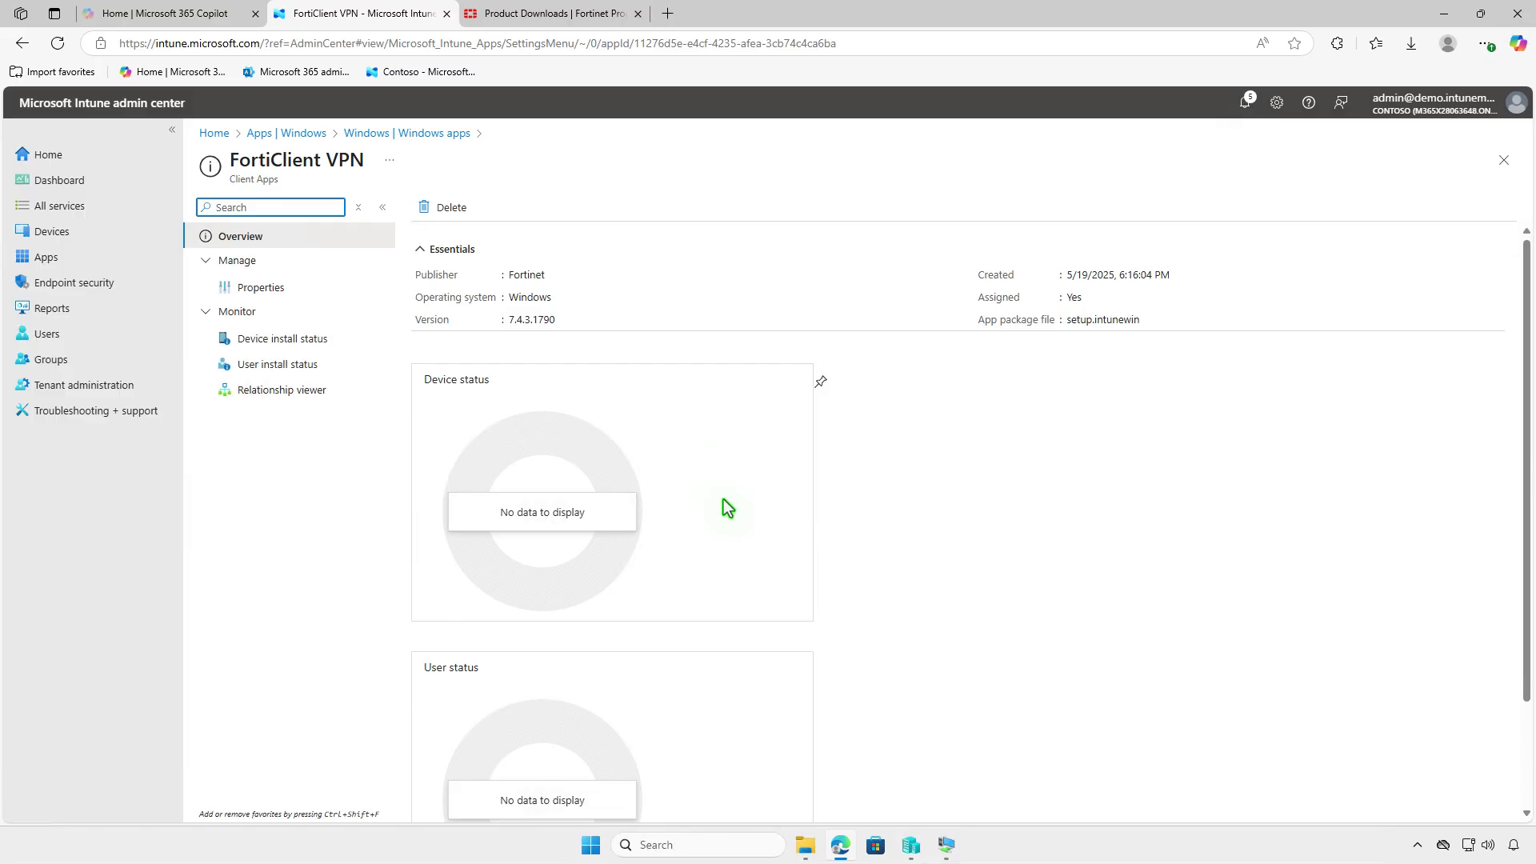
left_click(1444, 16)
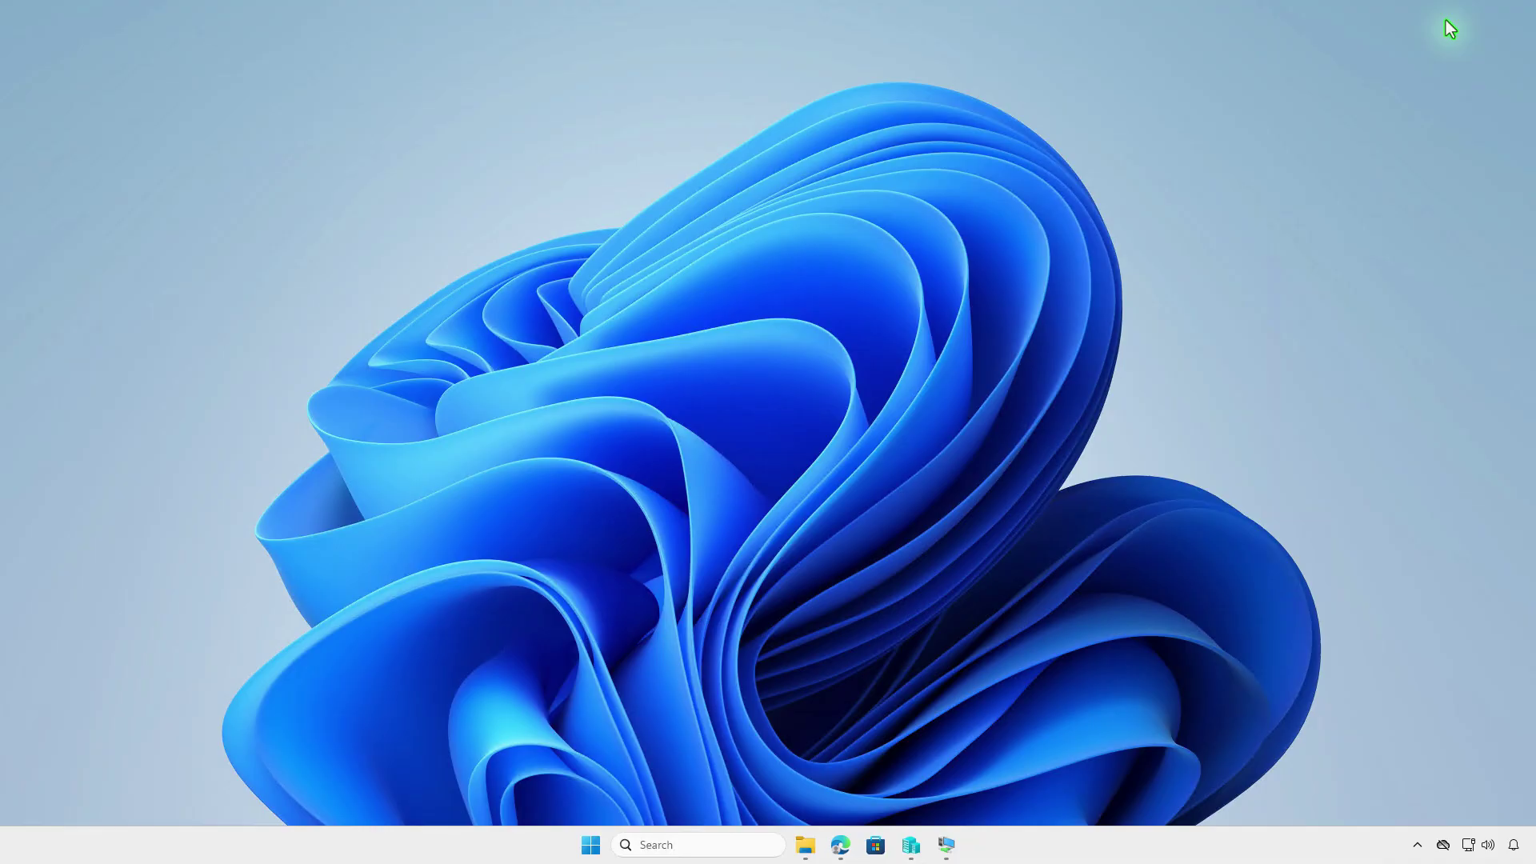
Step: On the WIN10-CTL VM, check the Contoso MDM work account's management info for a successful sync, then minimize Settings
left_click(947, 846)
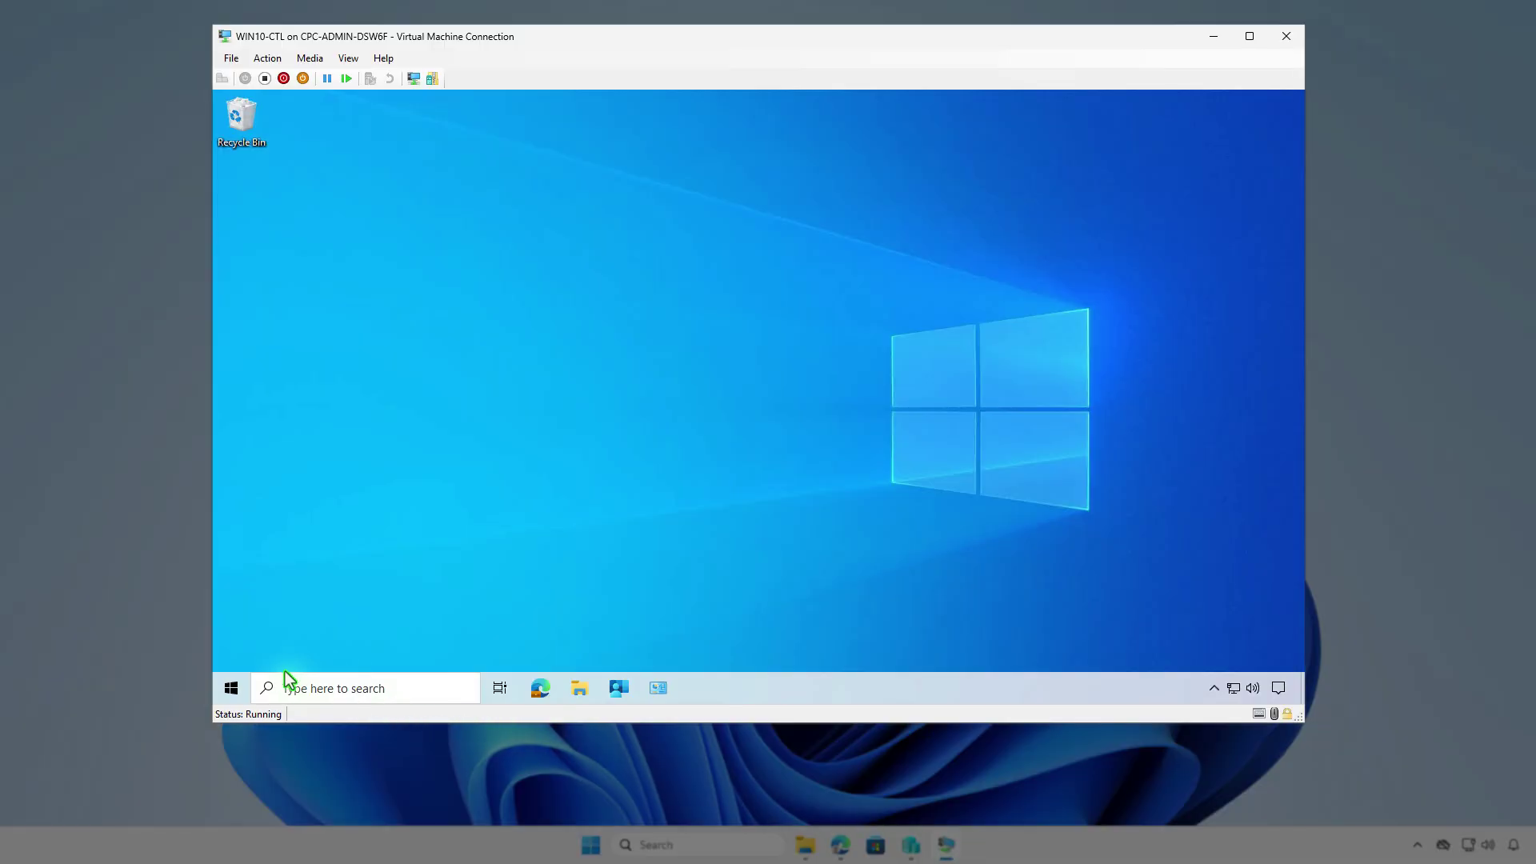
left_click(234, 687)
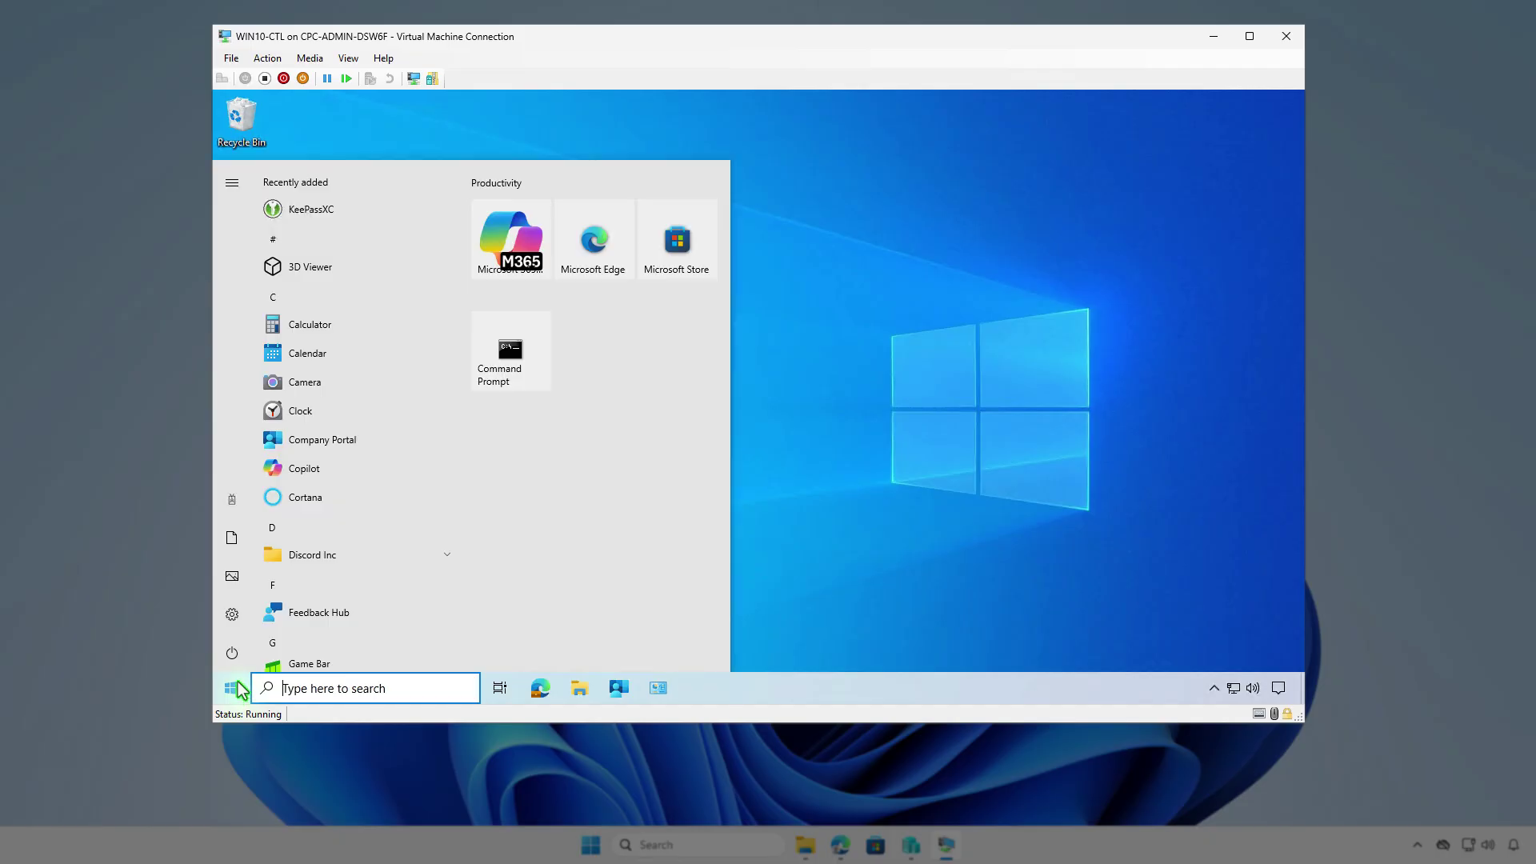
left_click(240, 515)
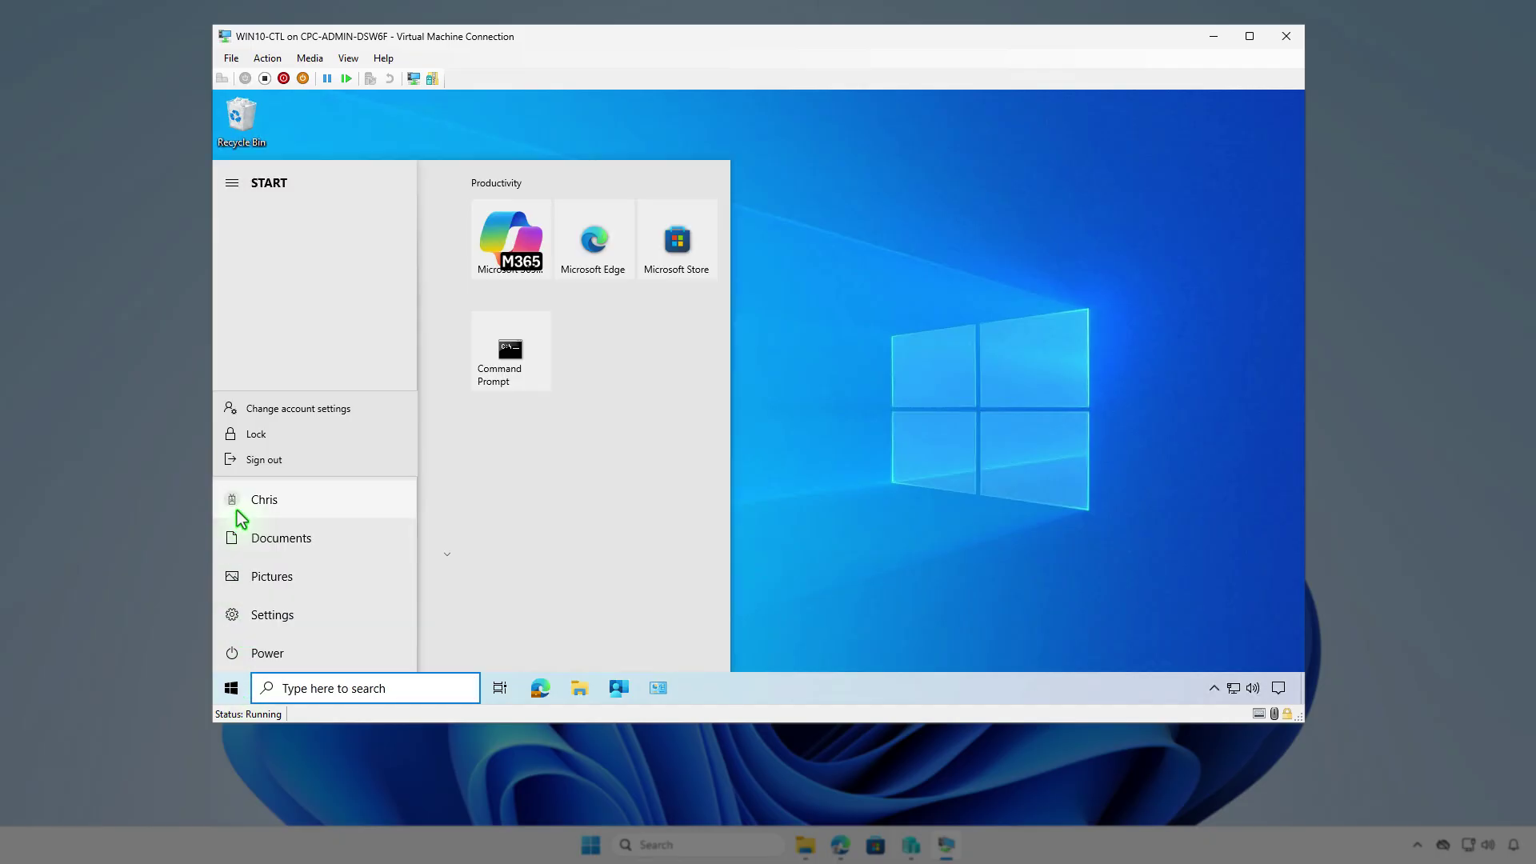
left_click(352, 412)
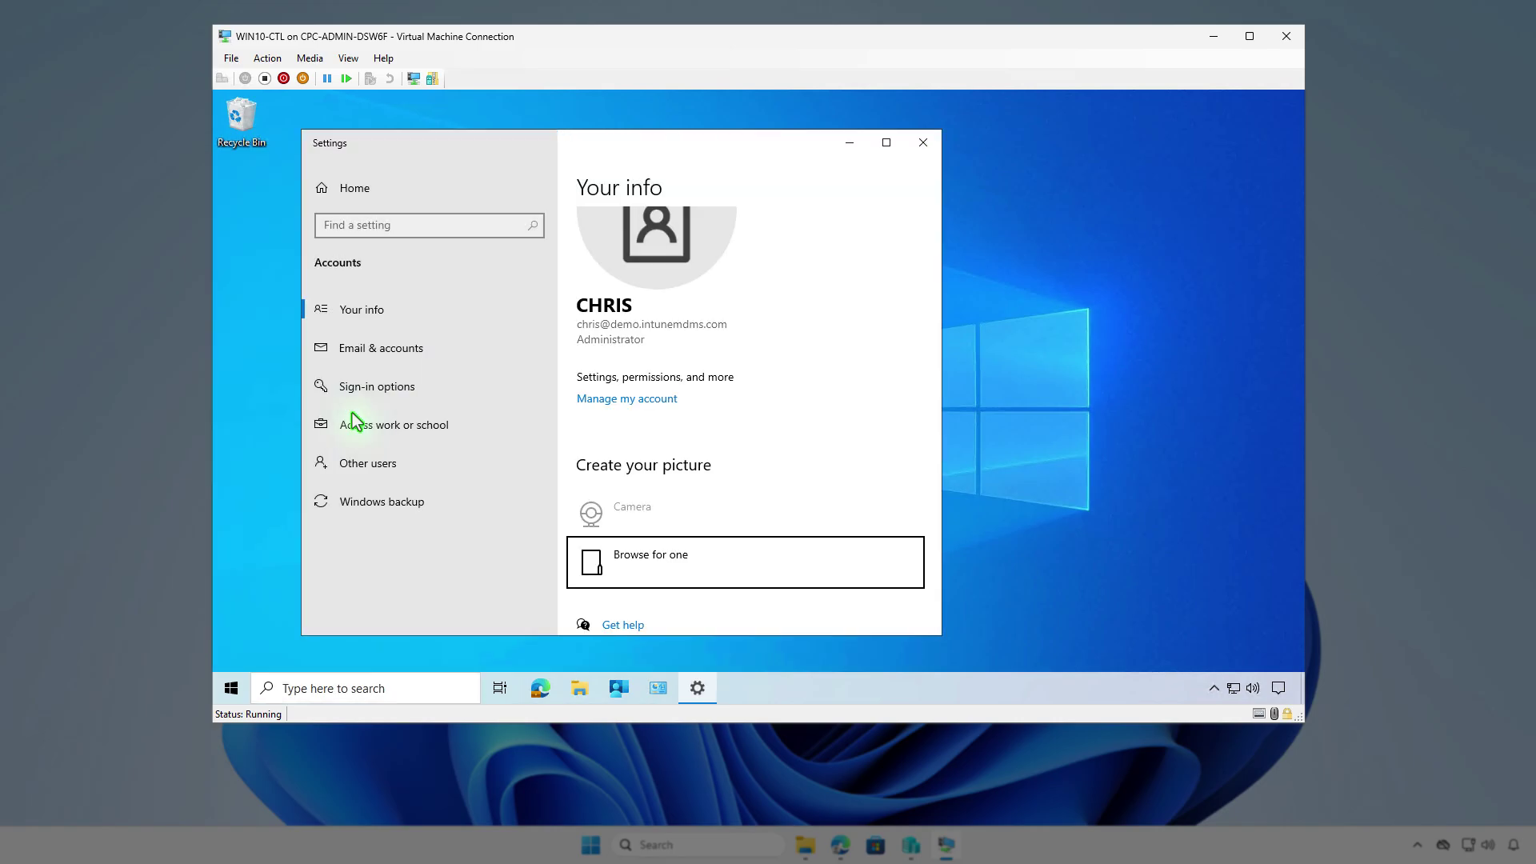
left_click(476, 430)
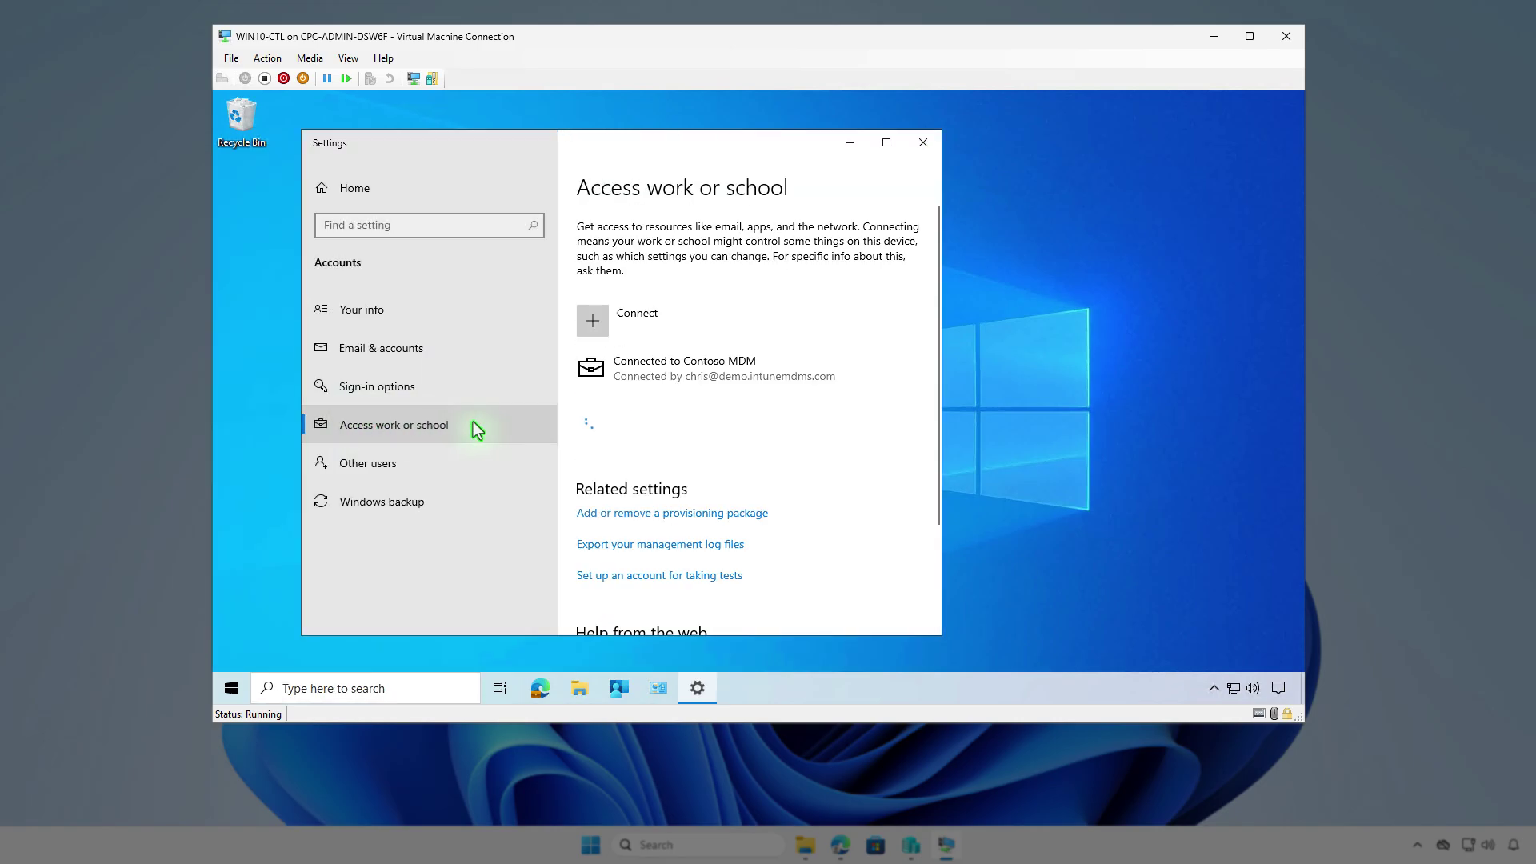
left_click(761, 370)
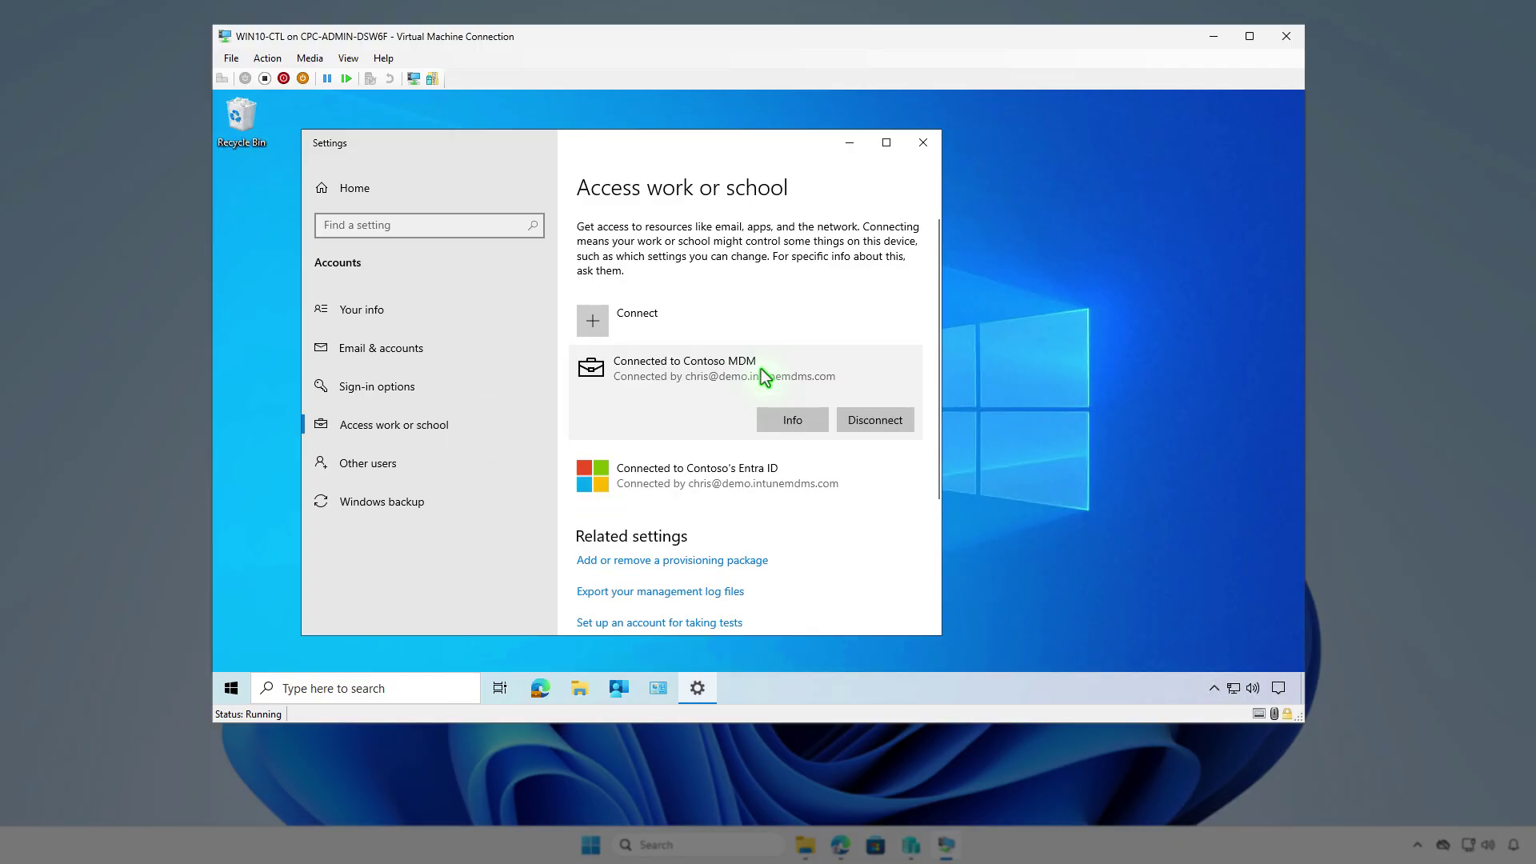
left_click(790, 418)
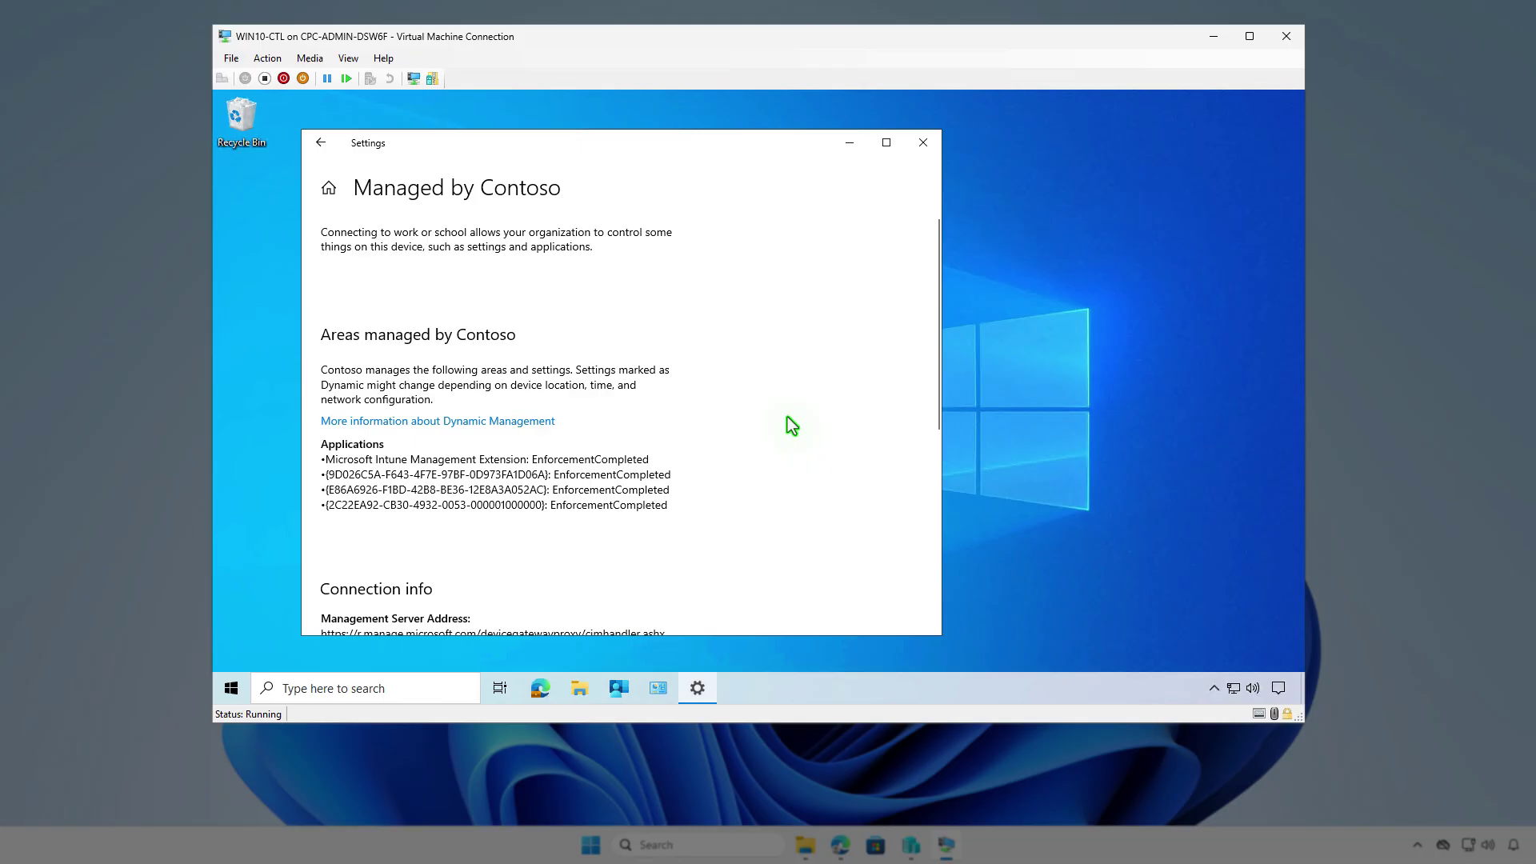
scroll(787, 416, "down", 5)
scroll(787, 417, "down", 1)
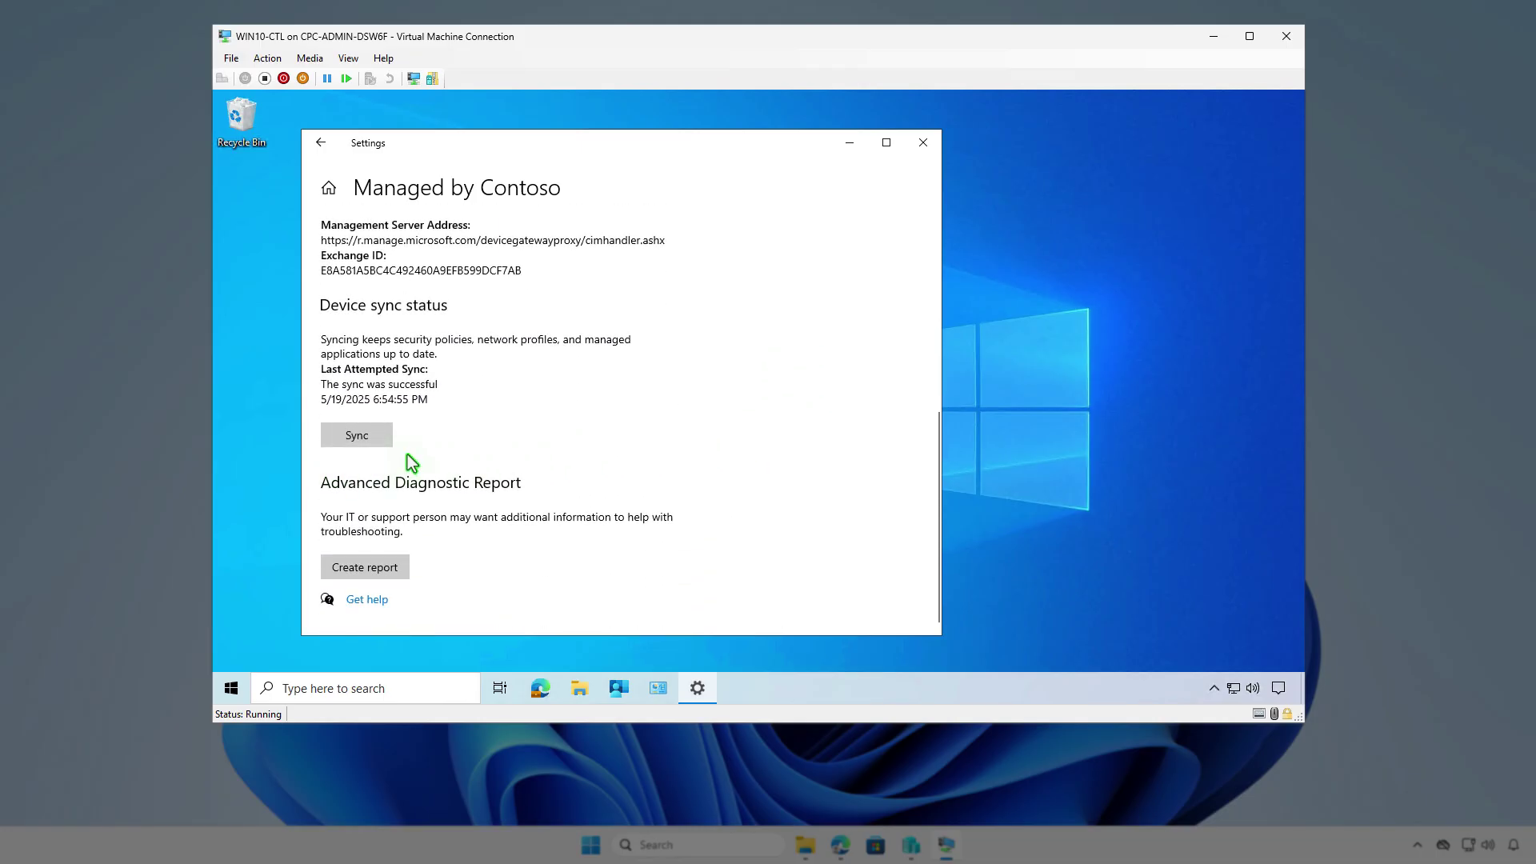
left_click(850, 145)
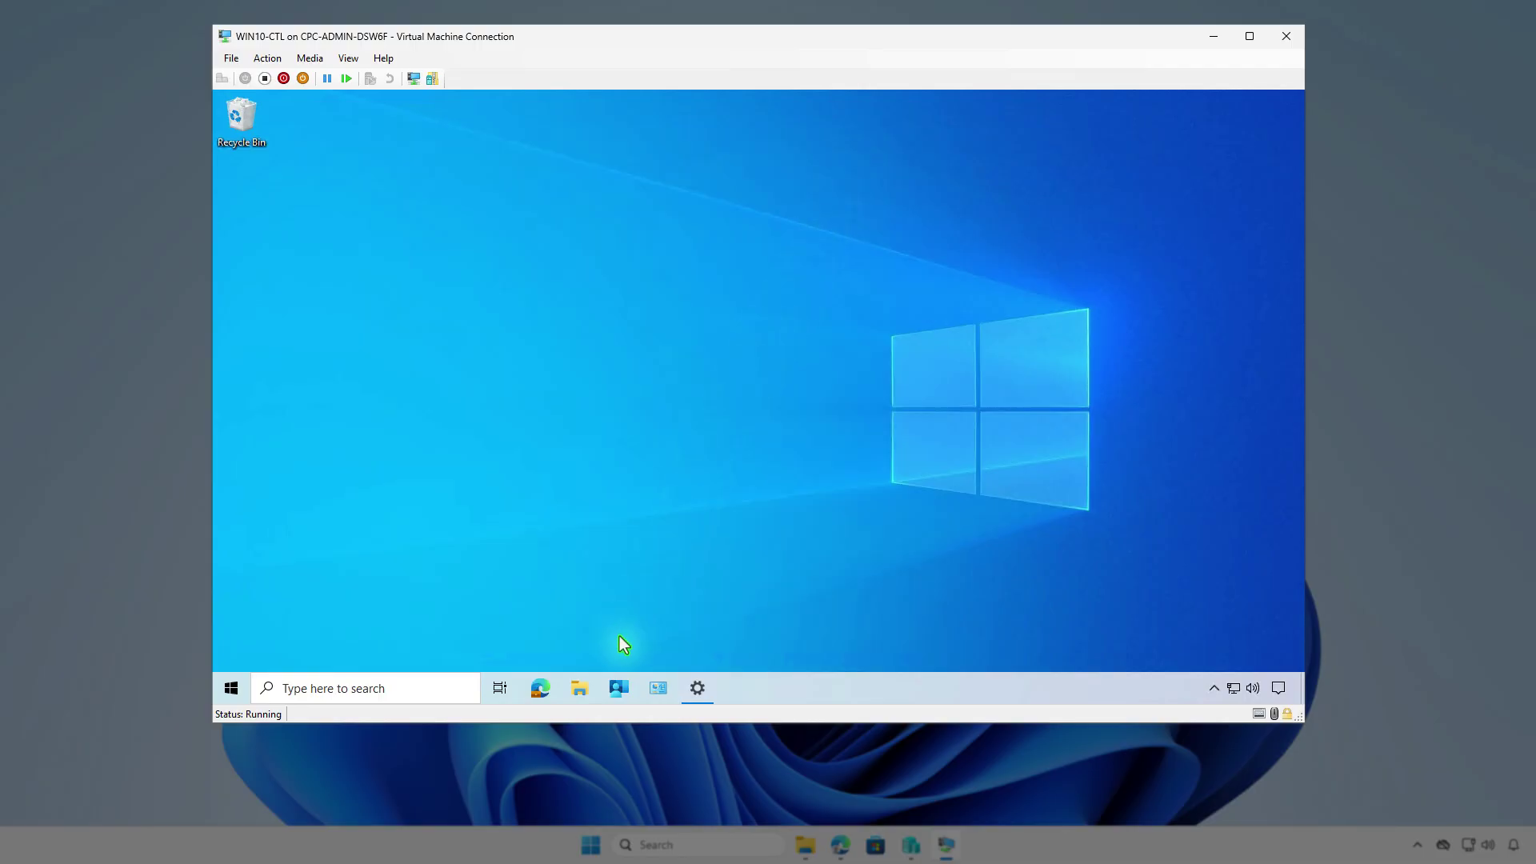
Step: Sync the VM from Company Portal settings and check the install progress in notifications
left_click(618, 688)
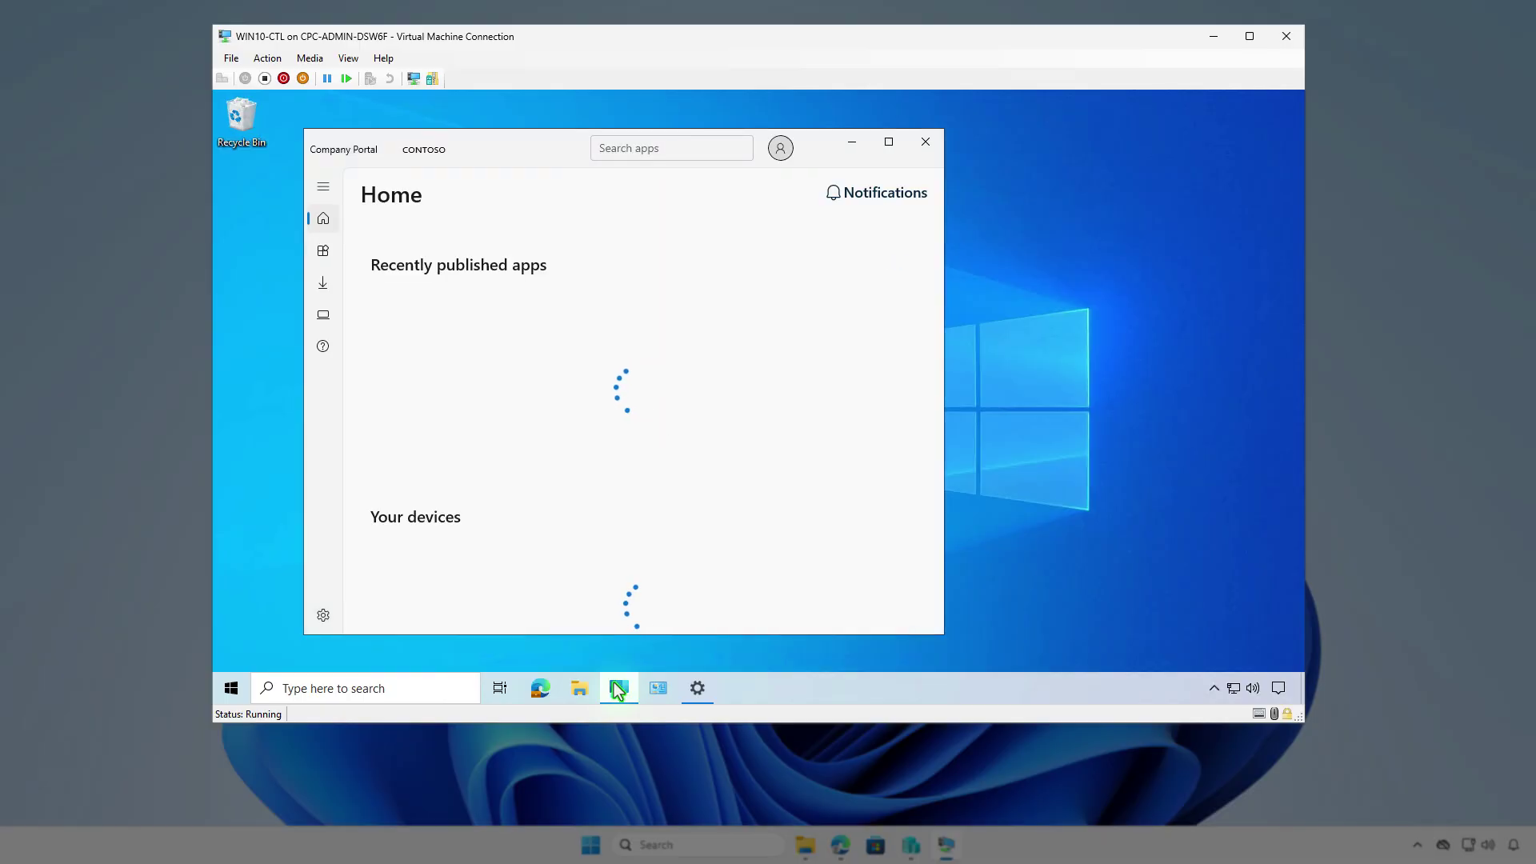
left_click(324, 617)
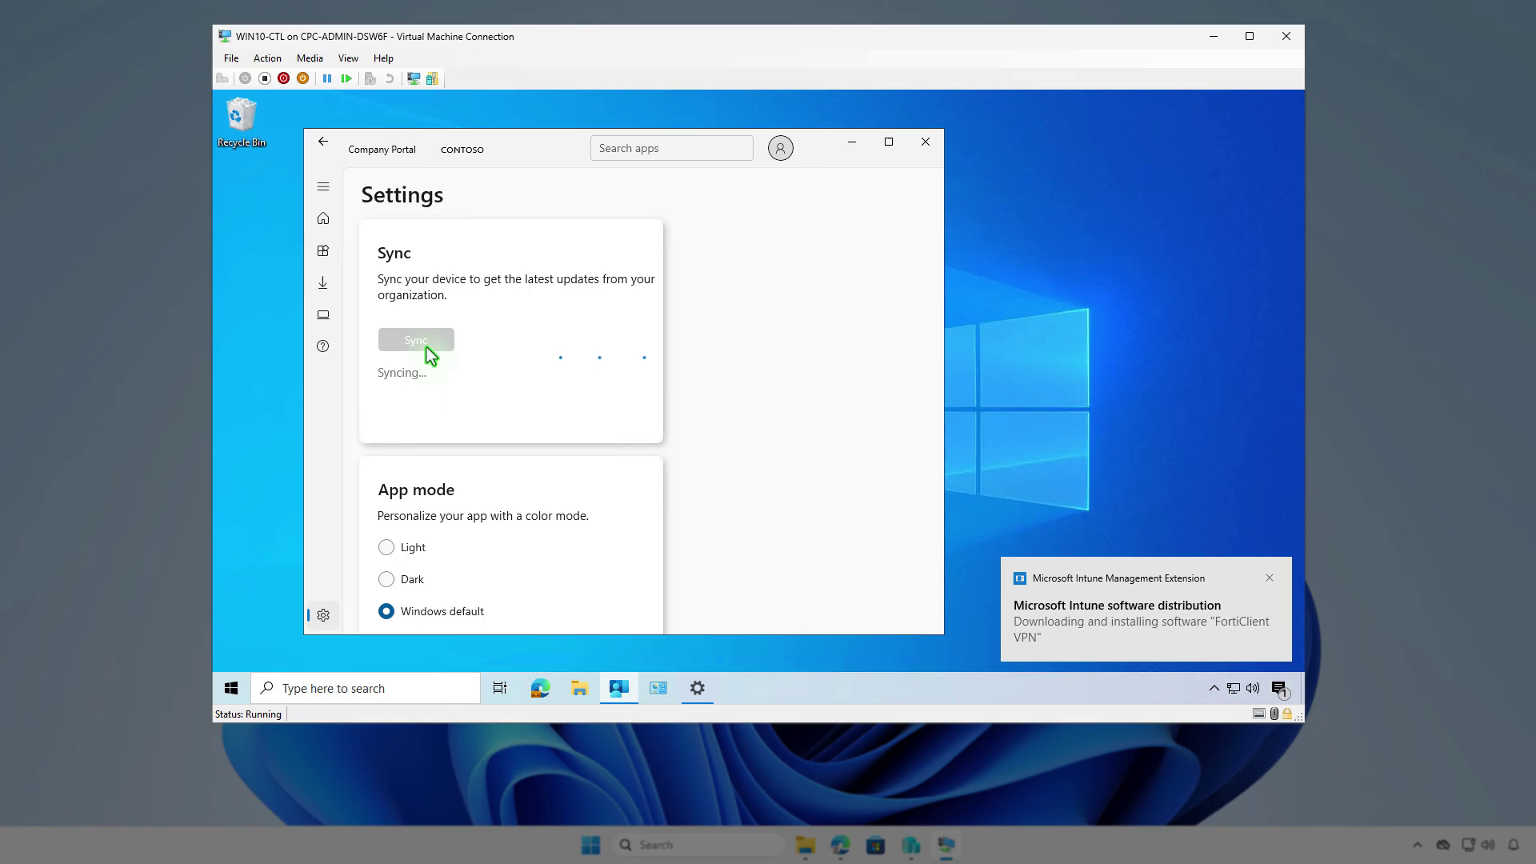
left_click(1271, 689)
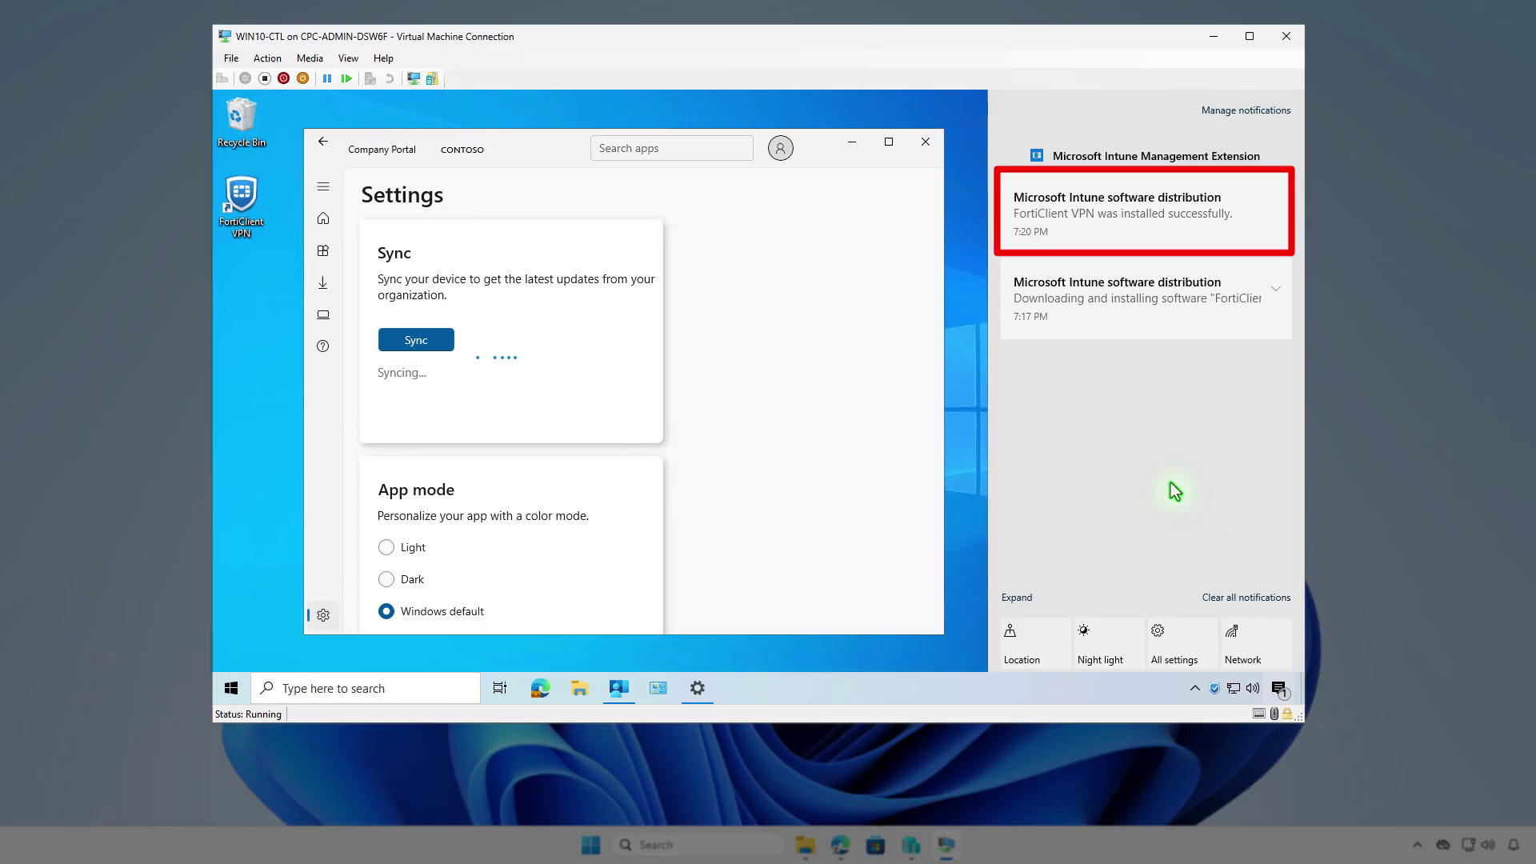
left_click(852, 144)
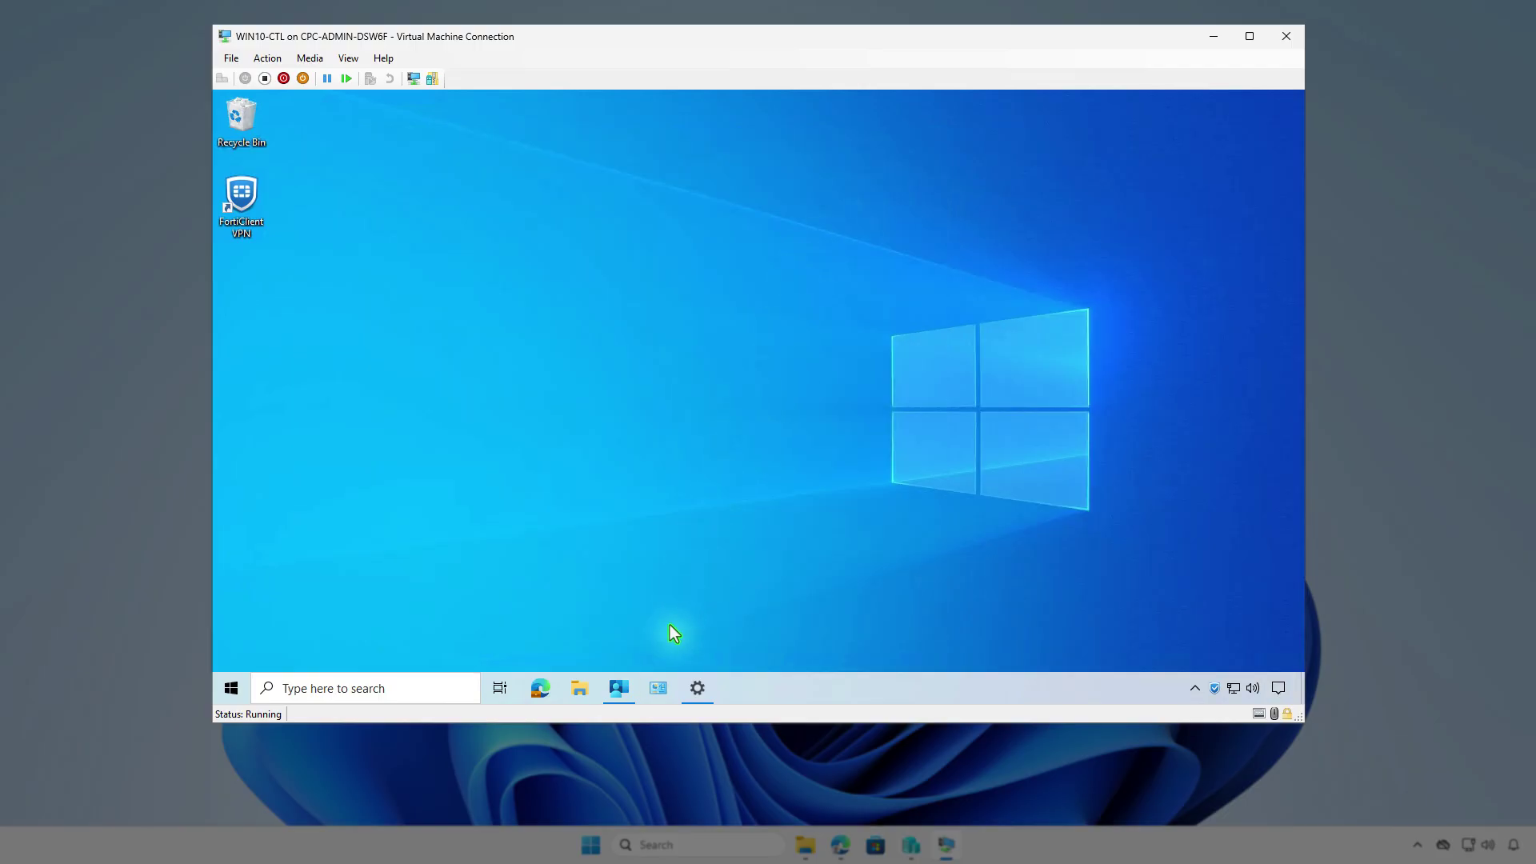
Step: Confirm FortiClient VPN 7.4.3.1790 is listed under Control Panel's installed programs, then minimize the VM
left_click(659, 689)
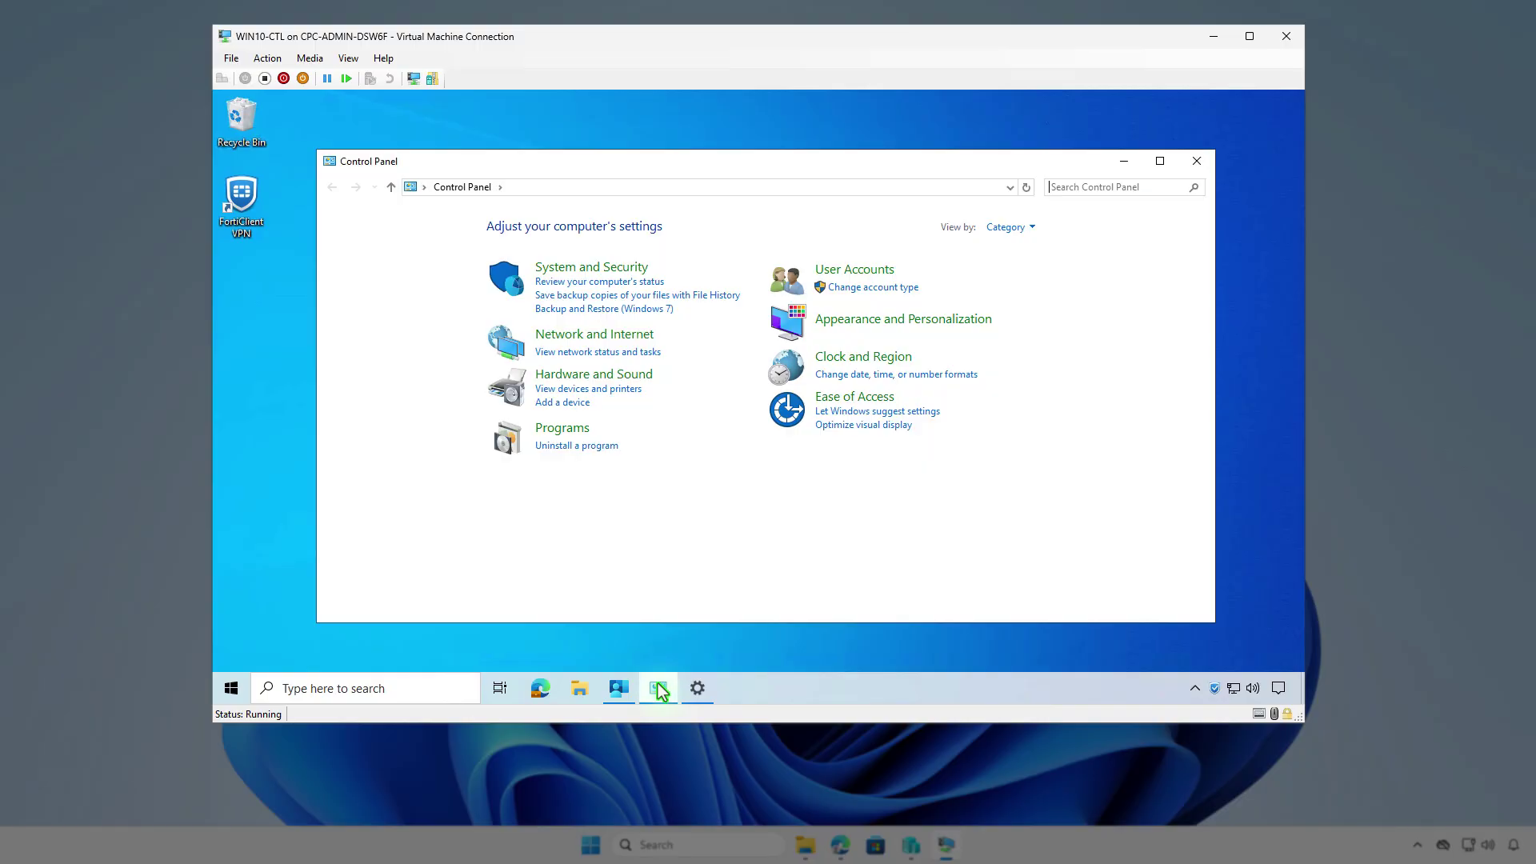
left_click(611, 447)
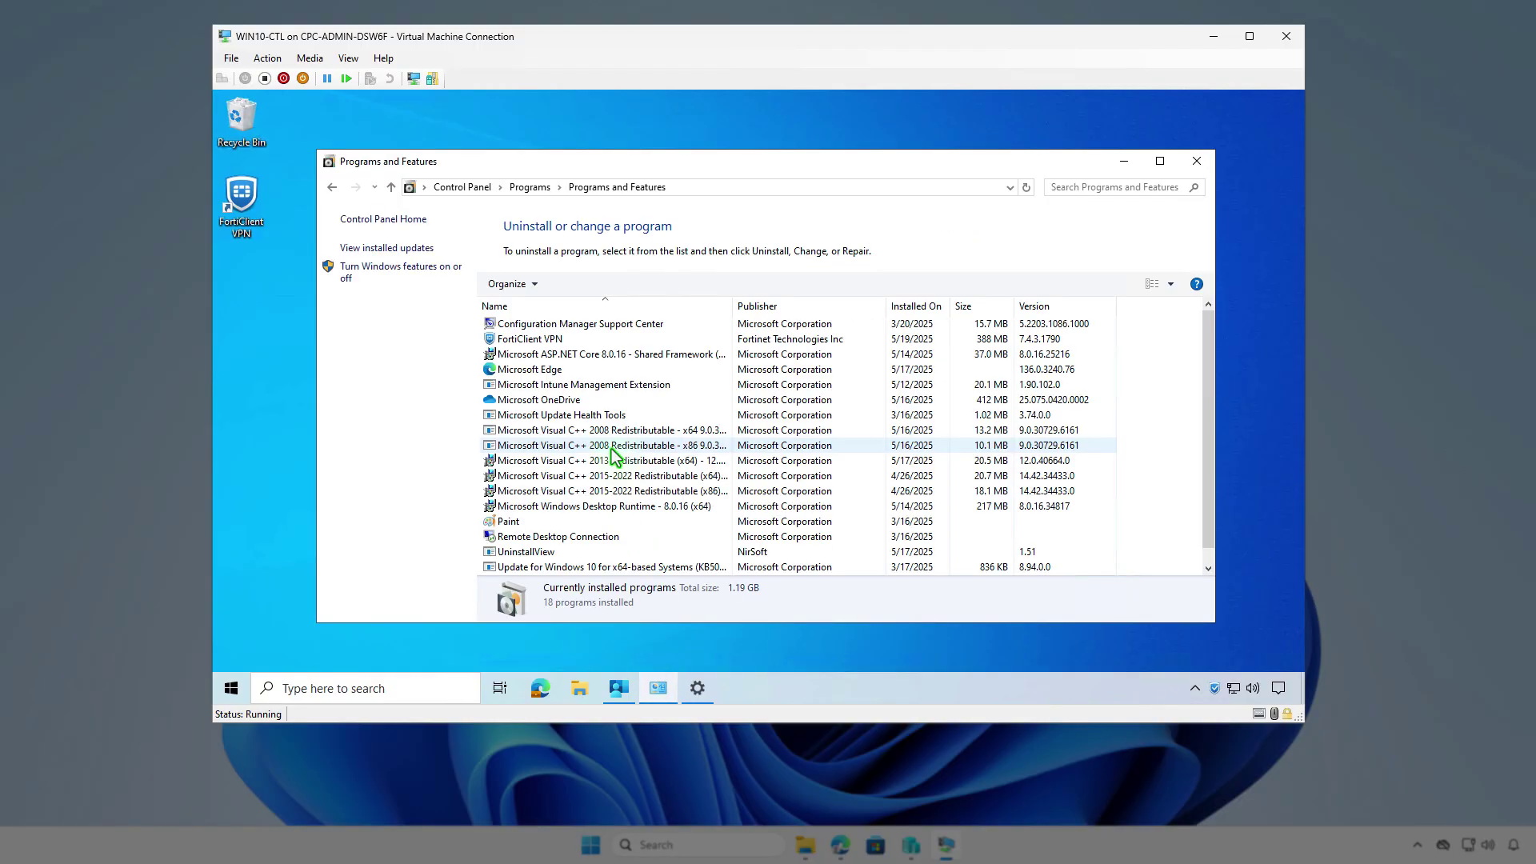
left_click(562, 343)
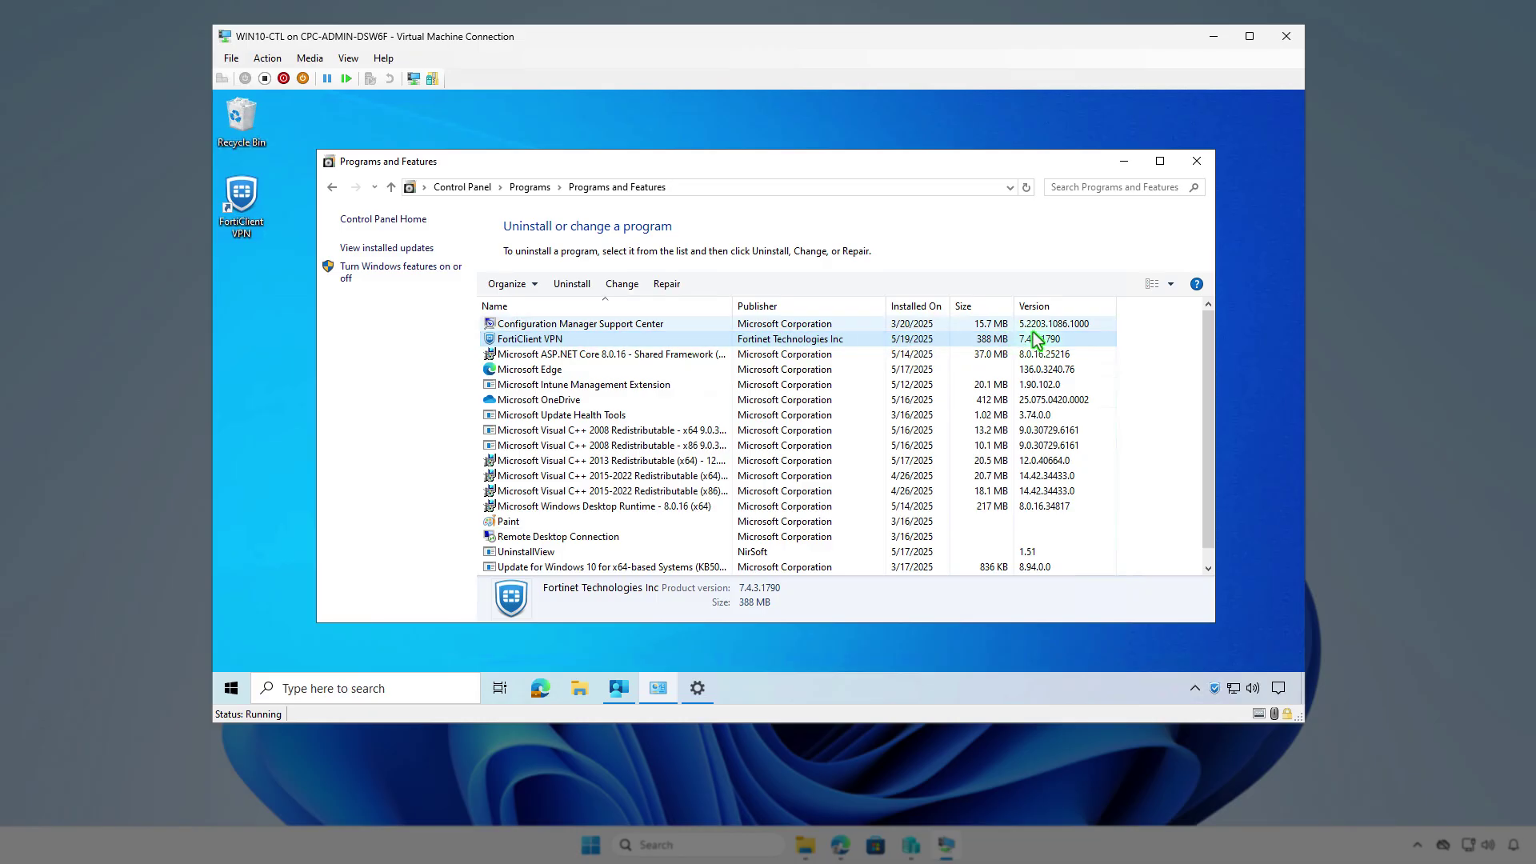
left_click(1192, 166)
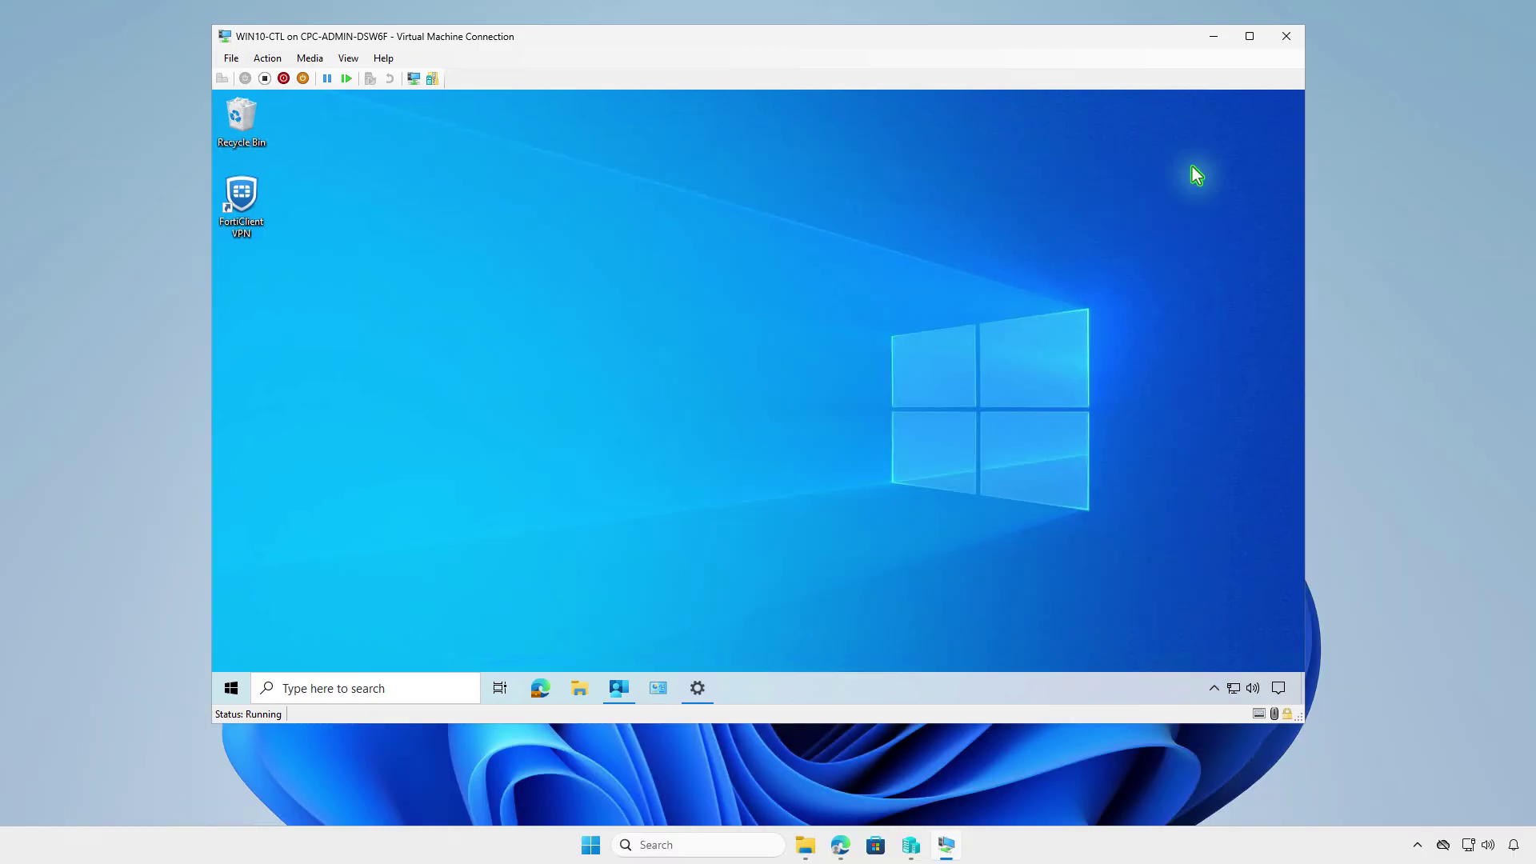
left_click(1213, 37)
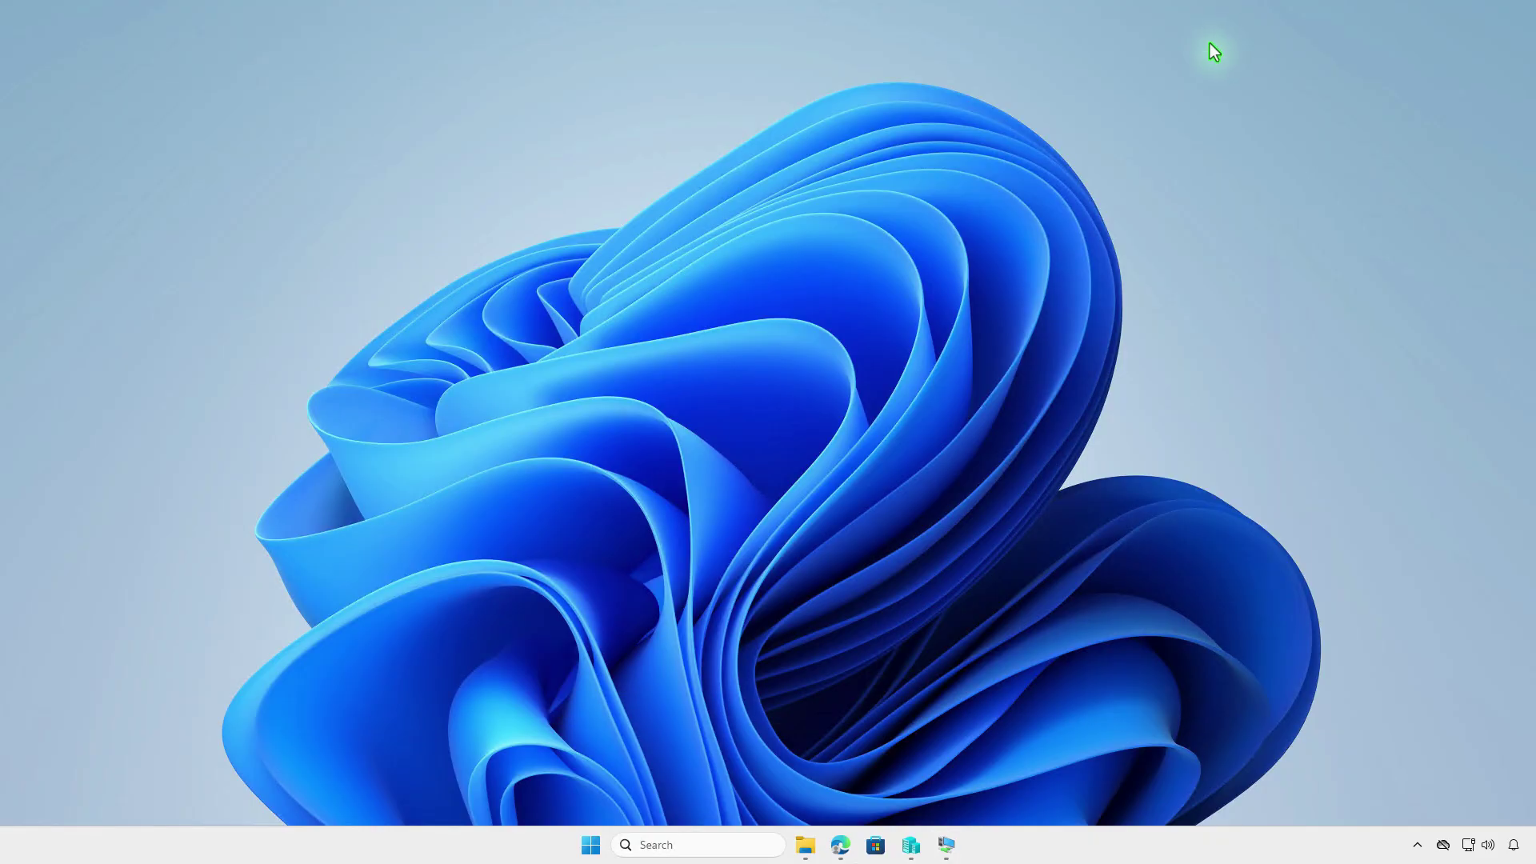
Step: Refresh the FortiClient VPN overview and confirm Device install status shows 1 device installed
left_click(839, 844)
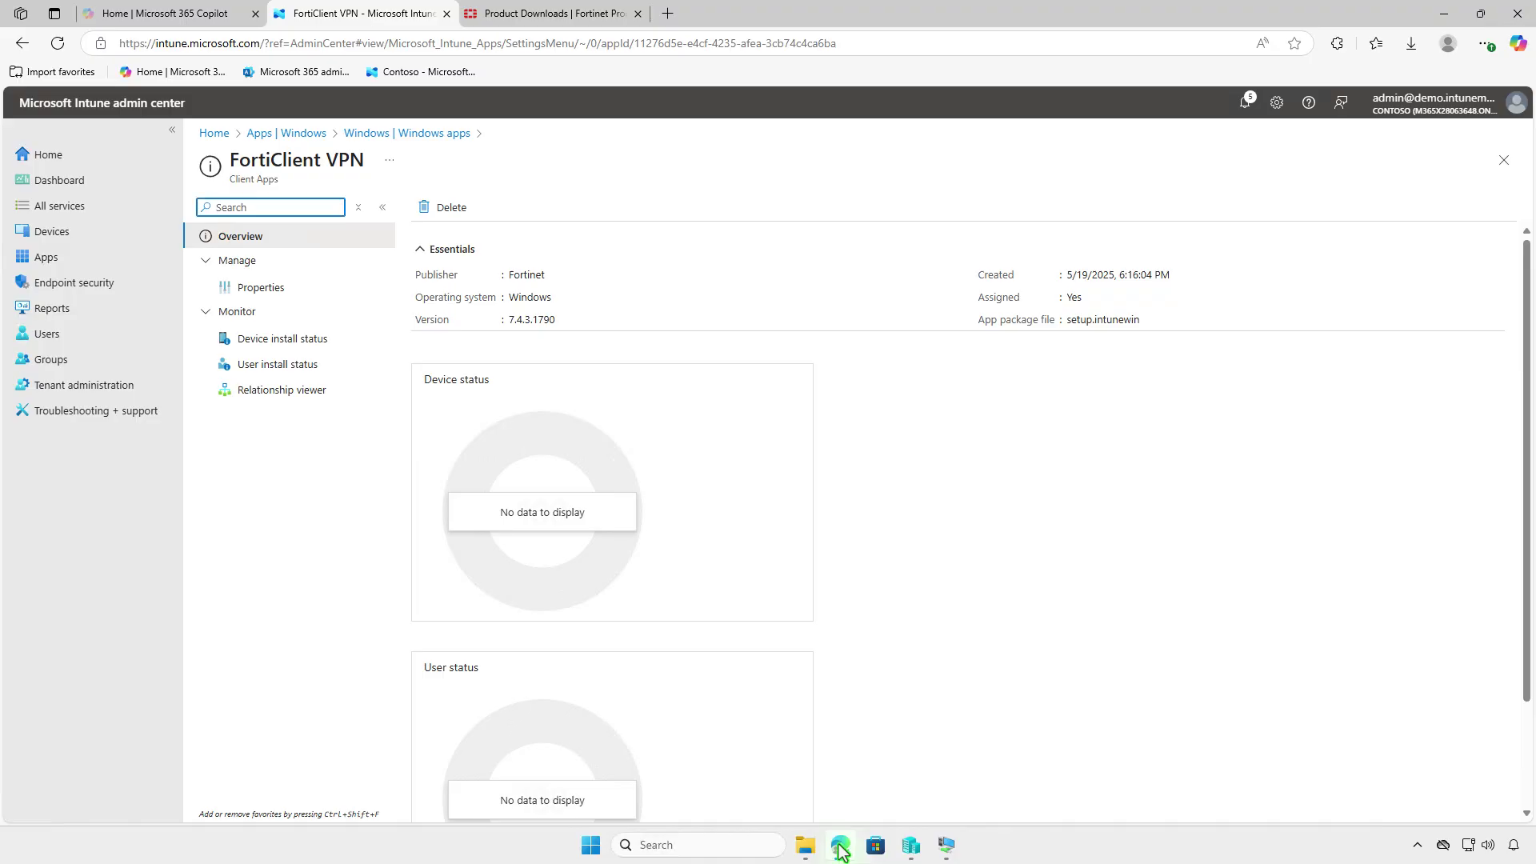
left_click(60, 45)
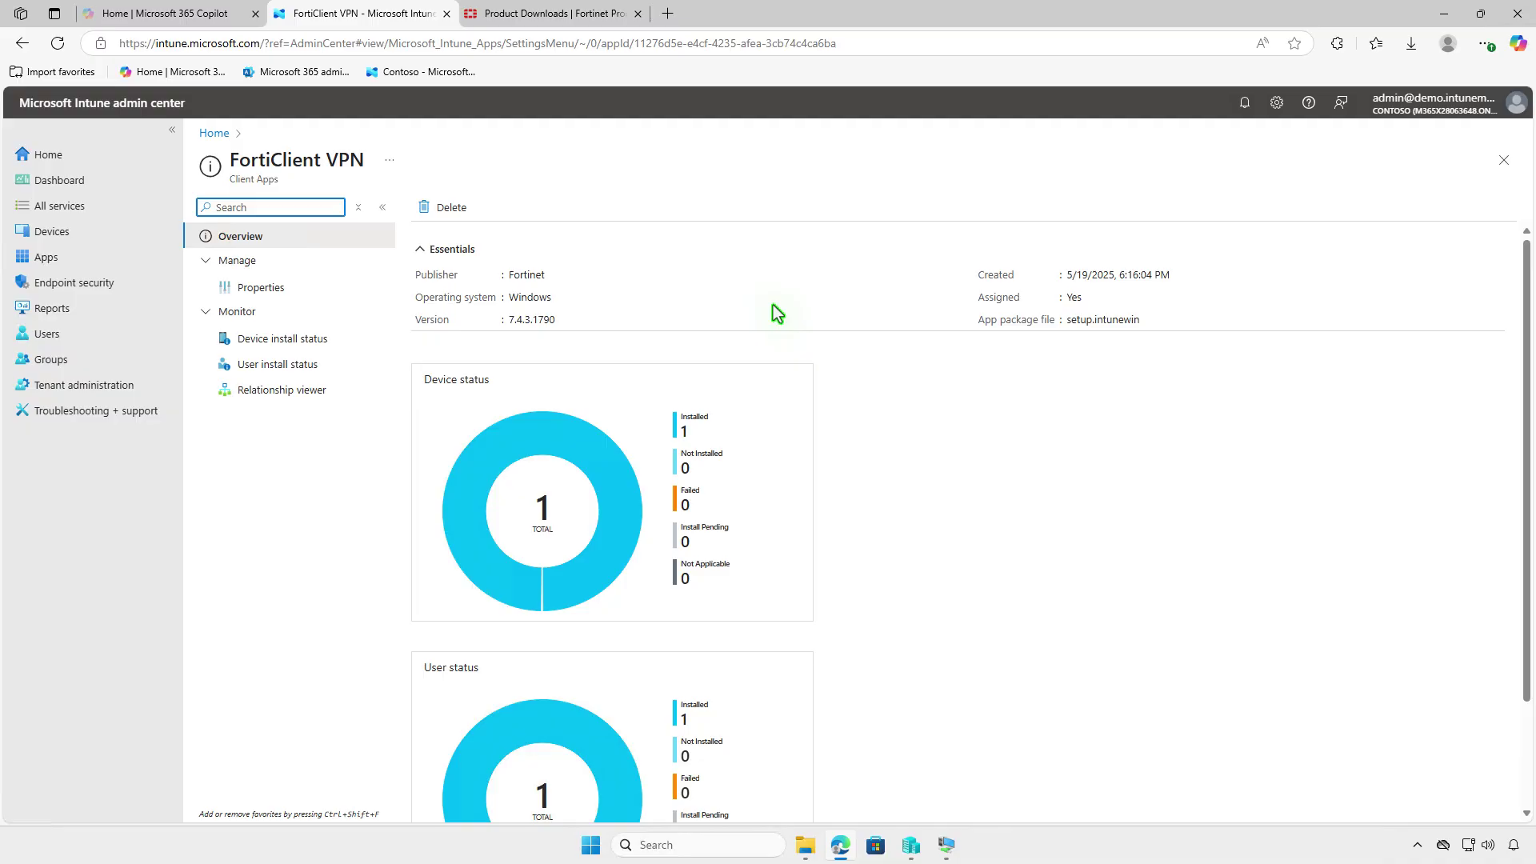
left_click(829, 285)
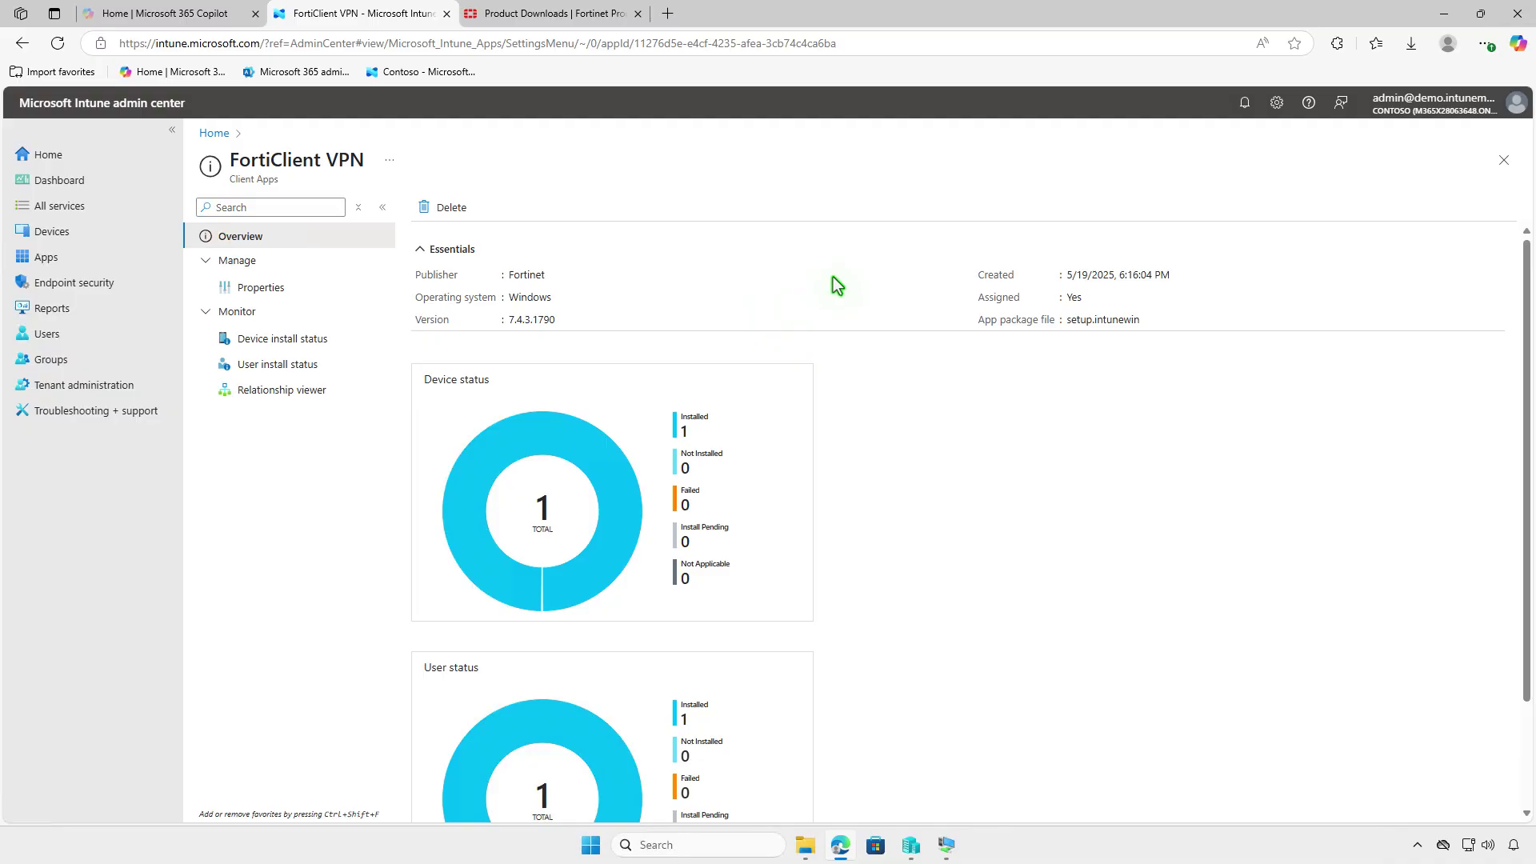
left_click(322, 350)
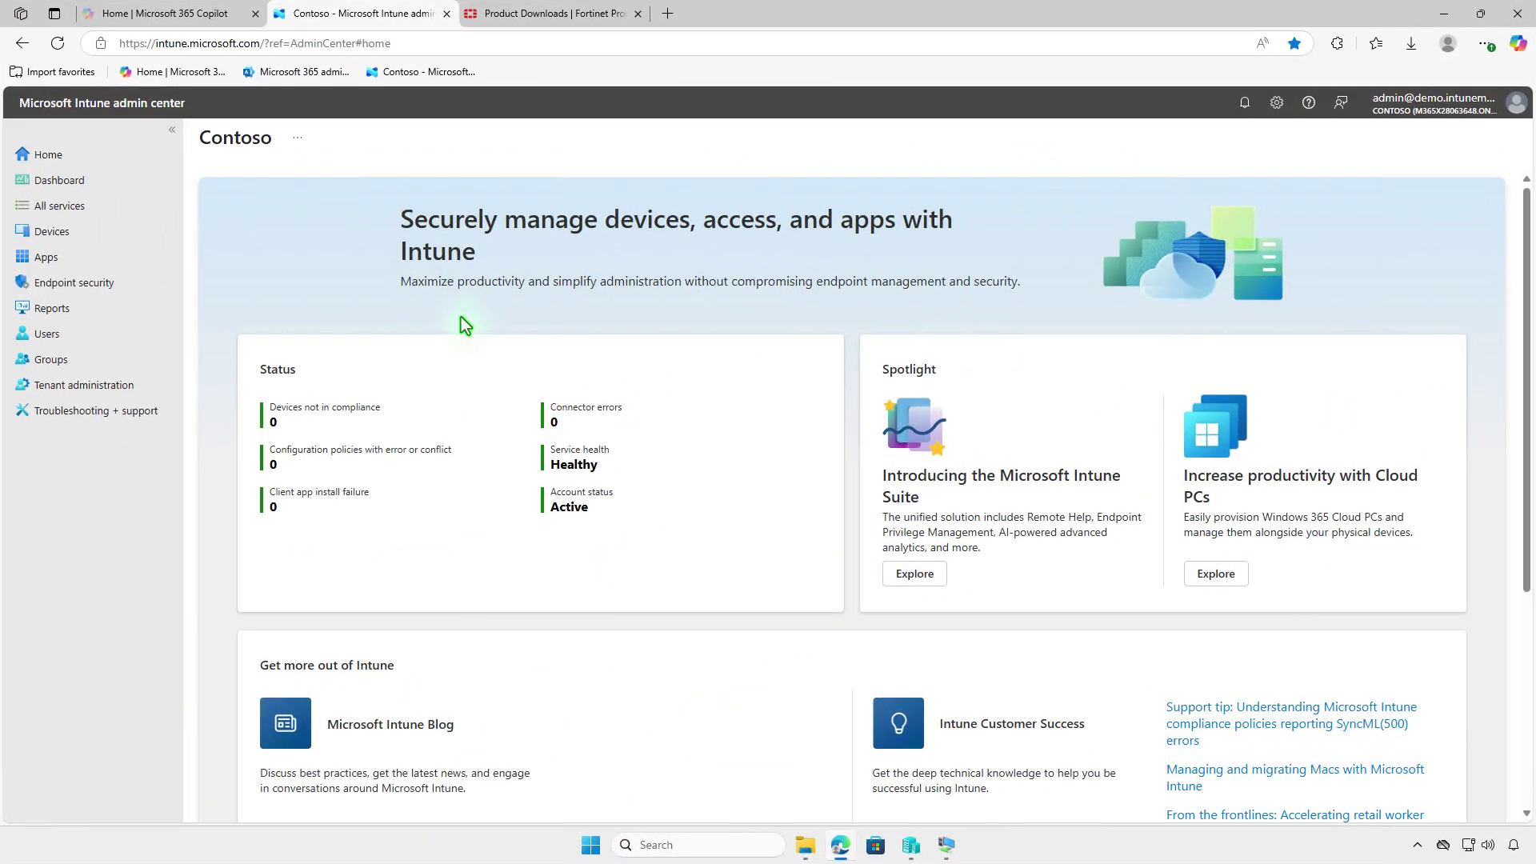
Step: Open the FortiClient VPN Win32 app's properties and edit its assignments
left_click(99, 261)
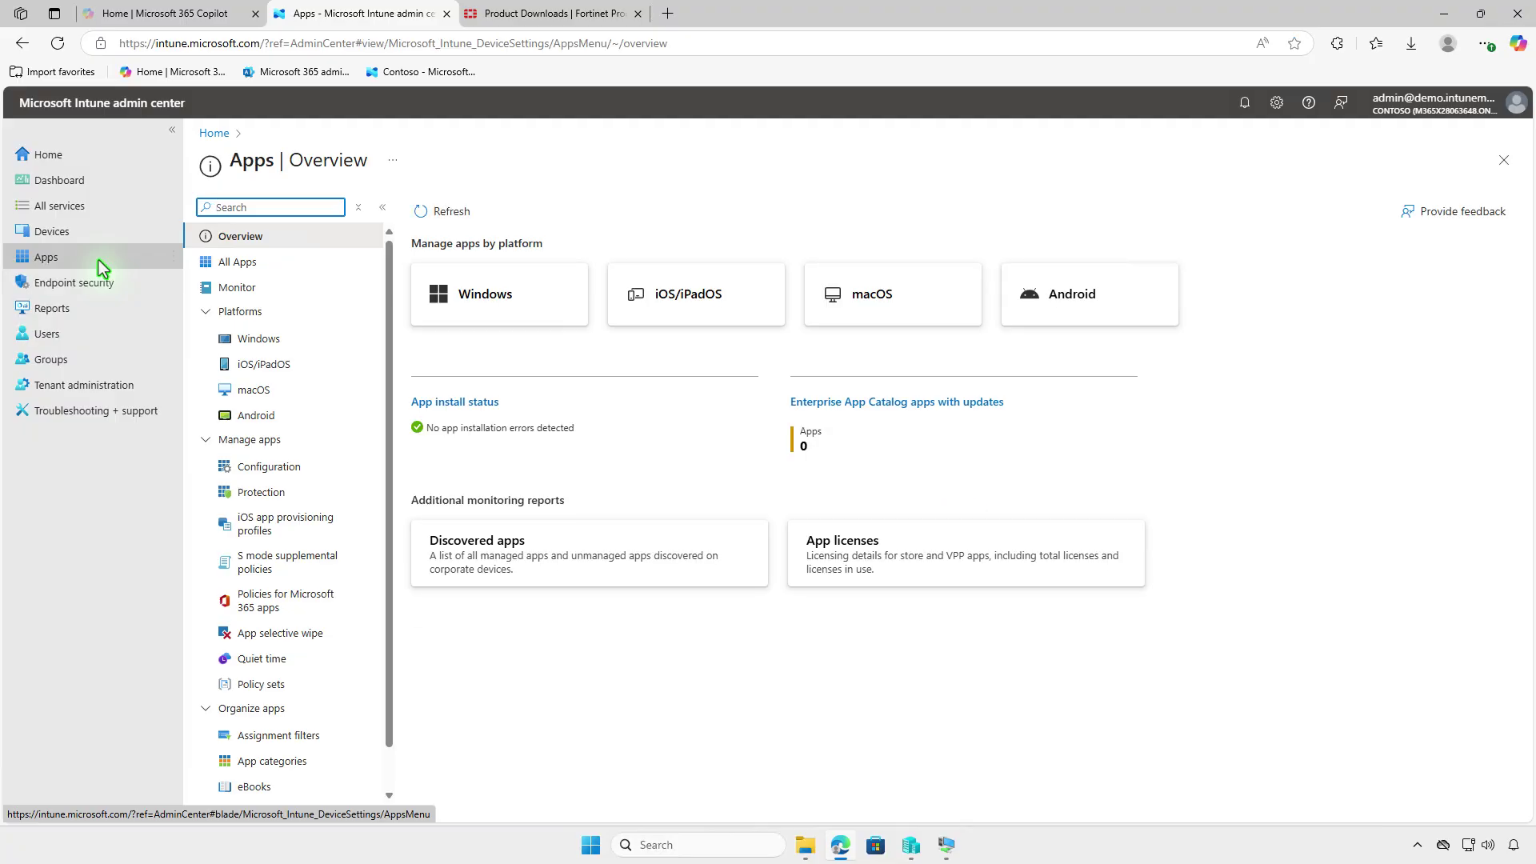
left_click(314, 338)
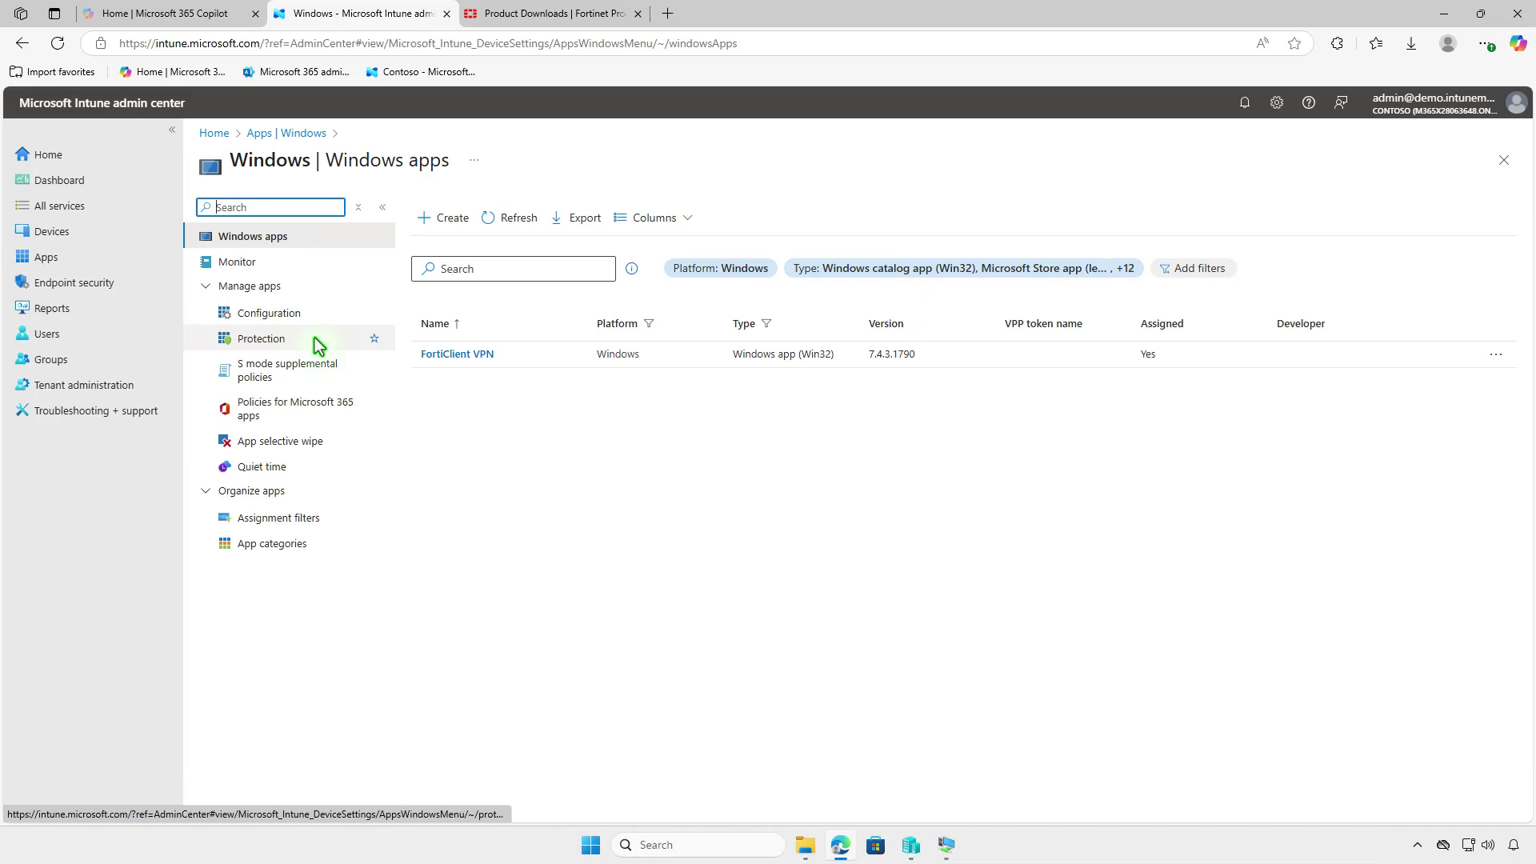
left_click(475, 355)
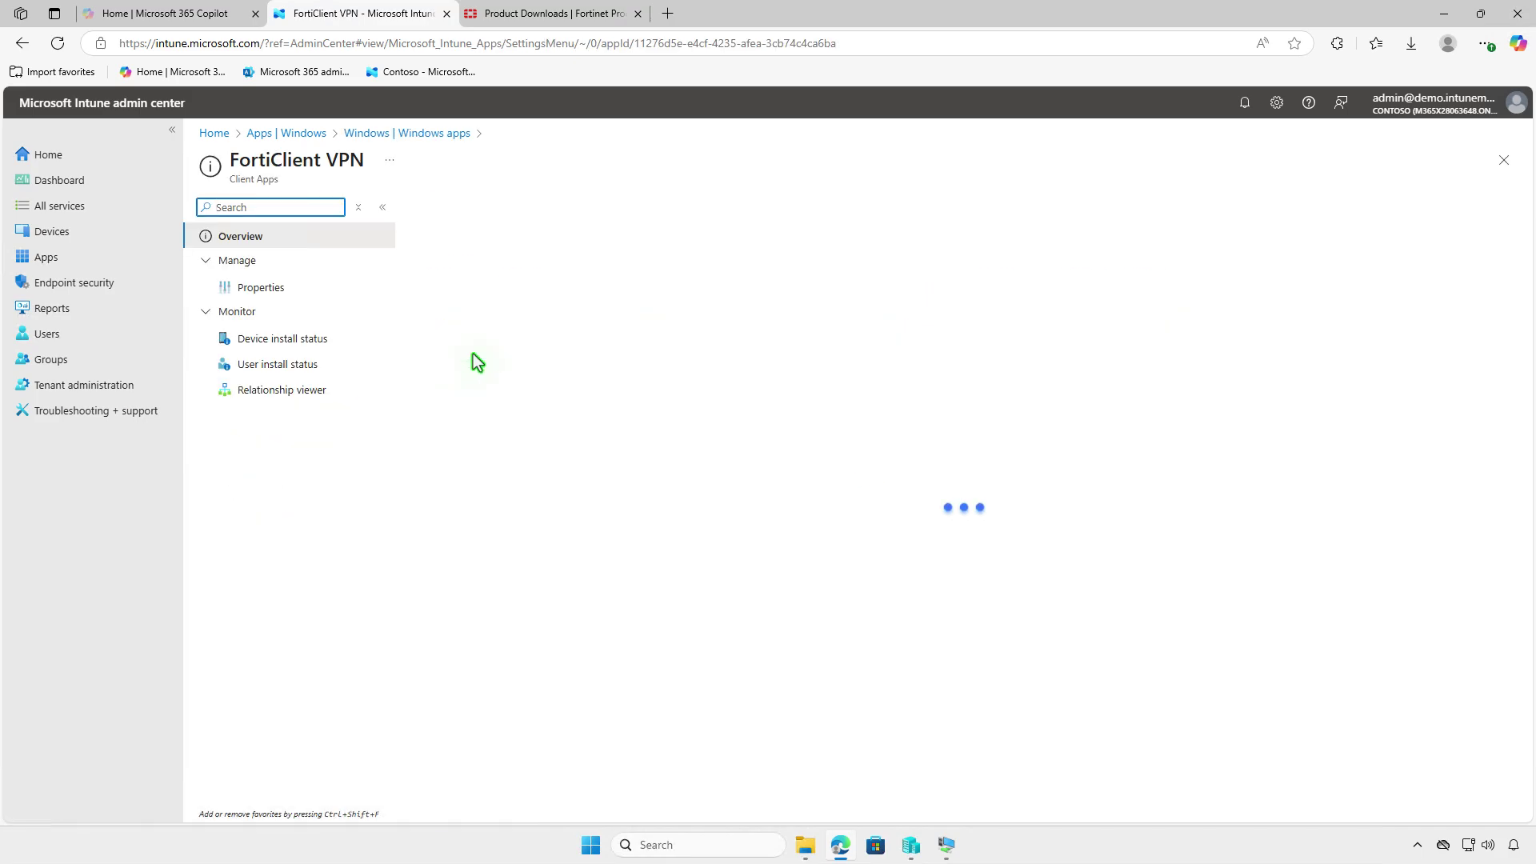
left_click(323, 290)
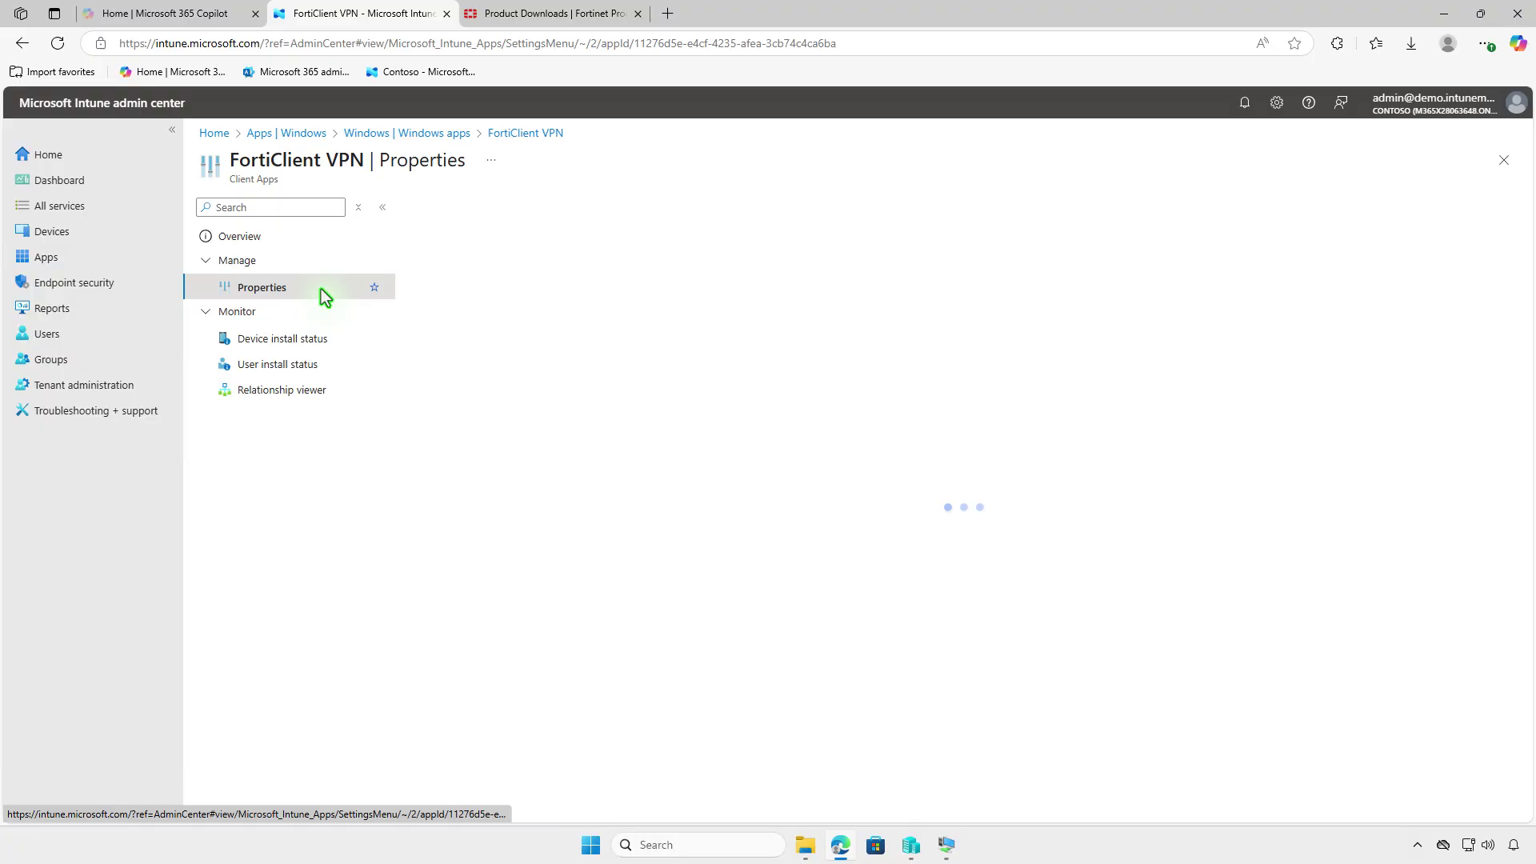
scroll(747, 452, "down", 10)
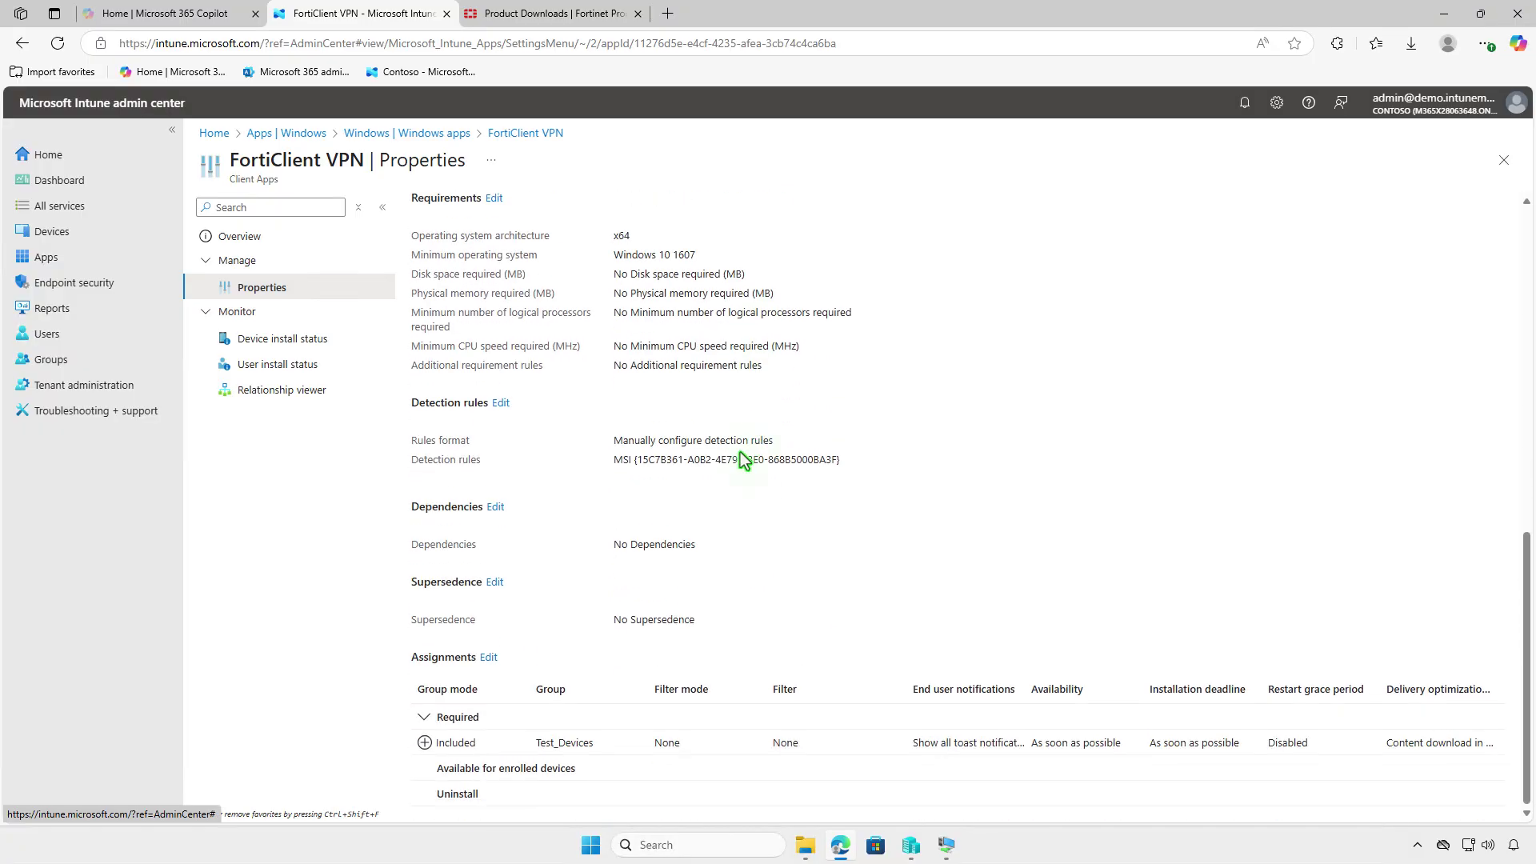
left_click(488, 657)
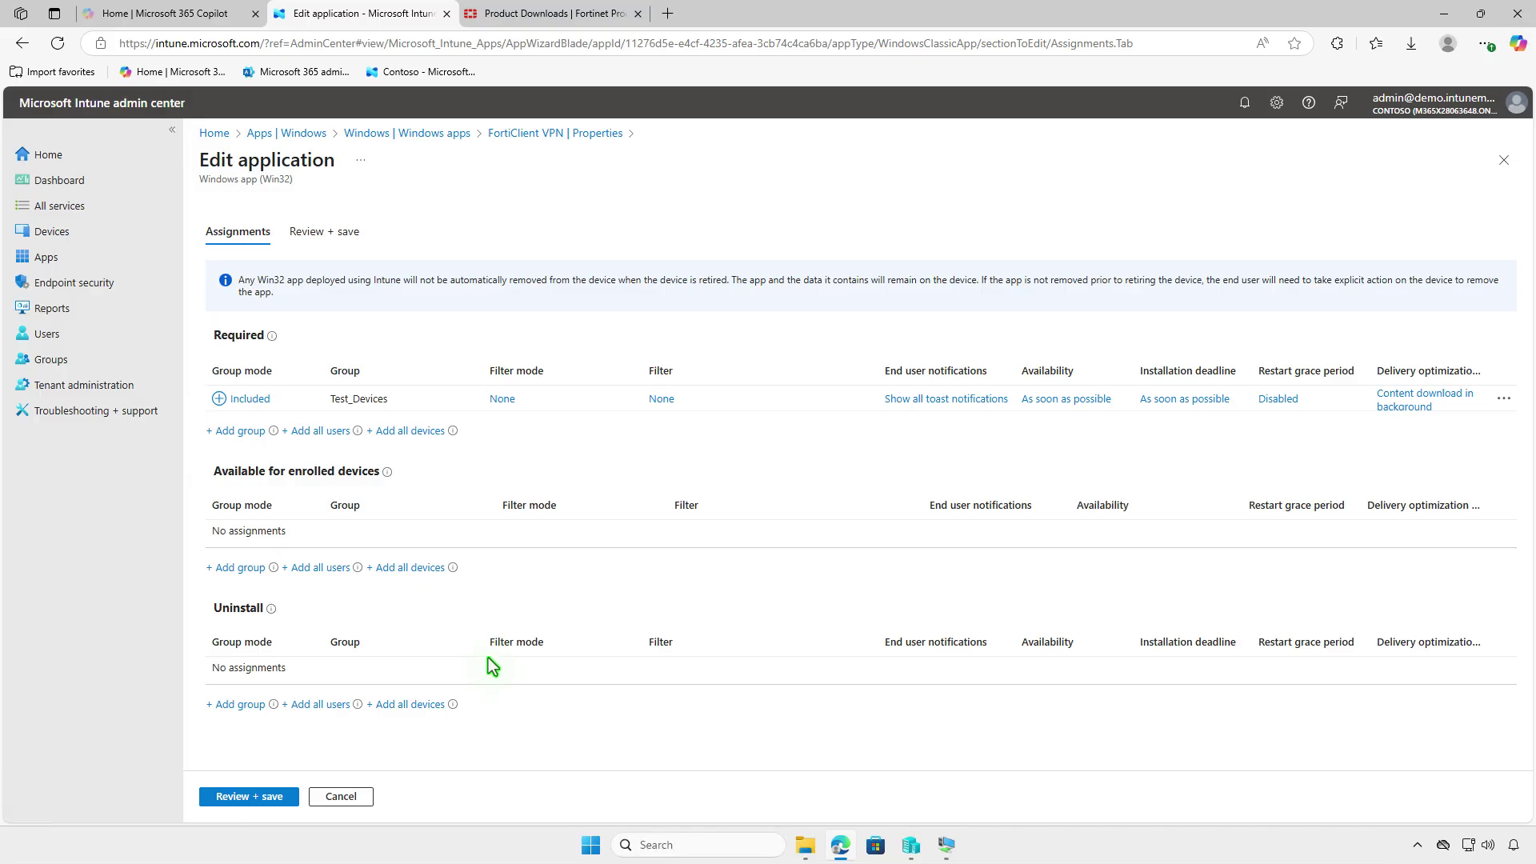
Step: Move Test_Devices from Required to Uninstall and save the assignments
left_click(1503, 398)
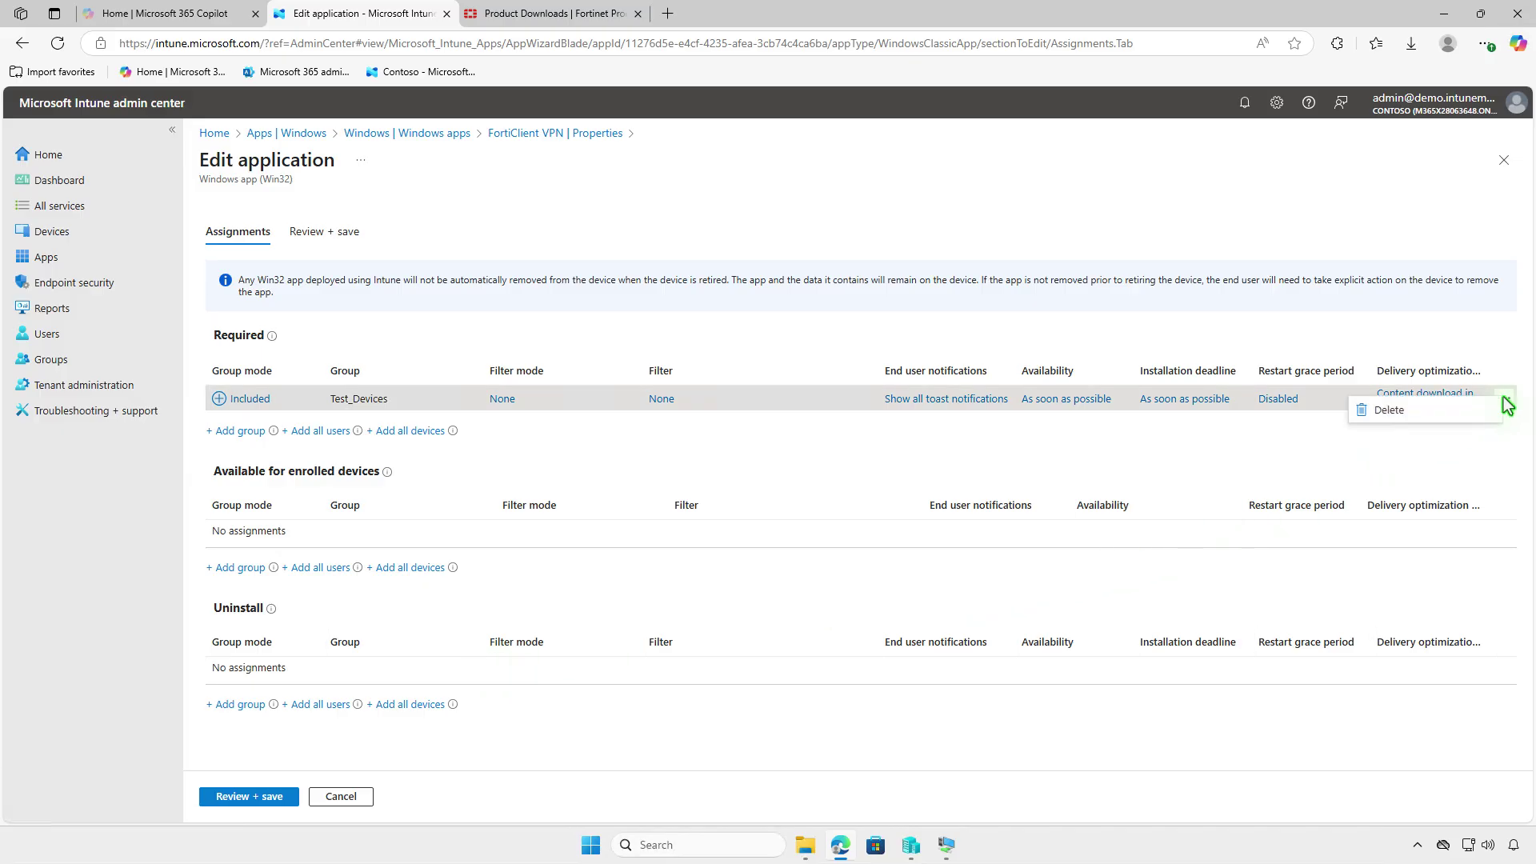
left_click(1472, 408)
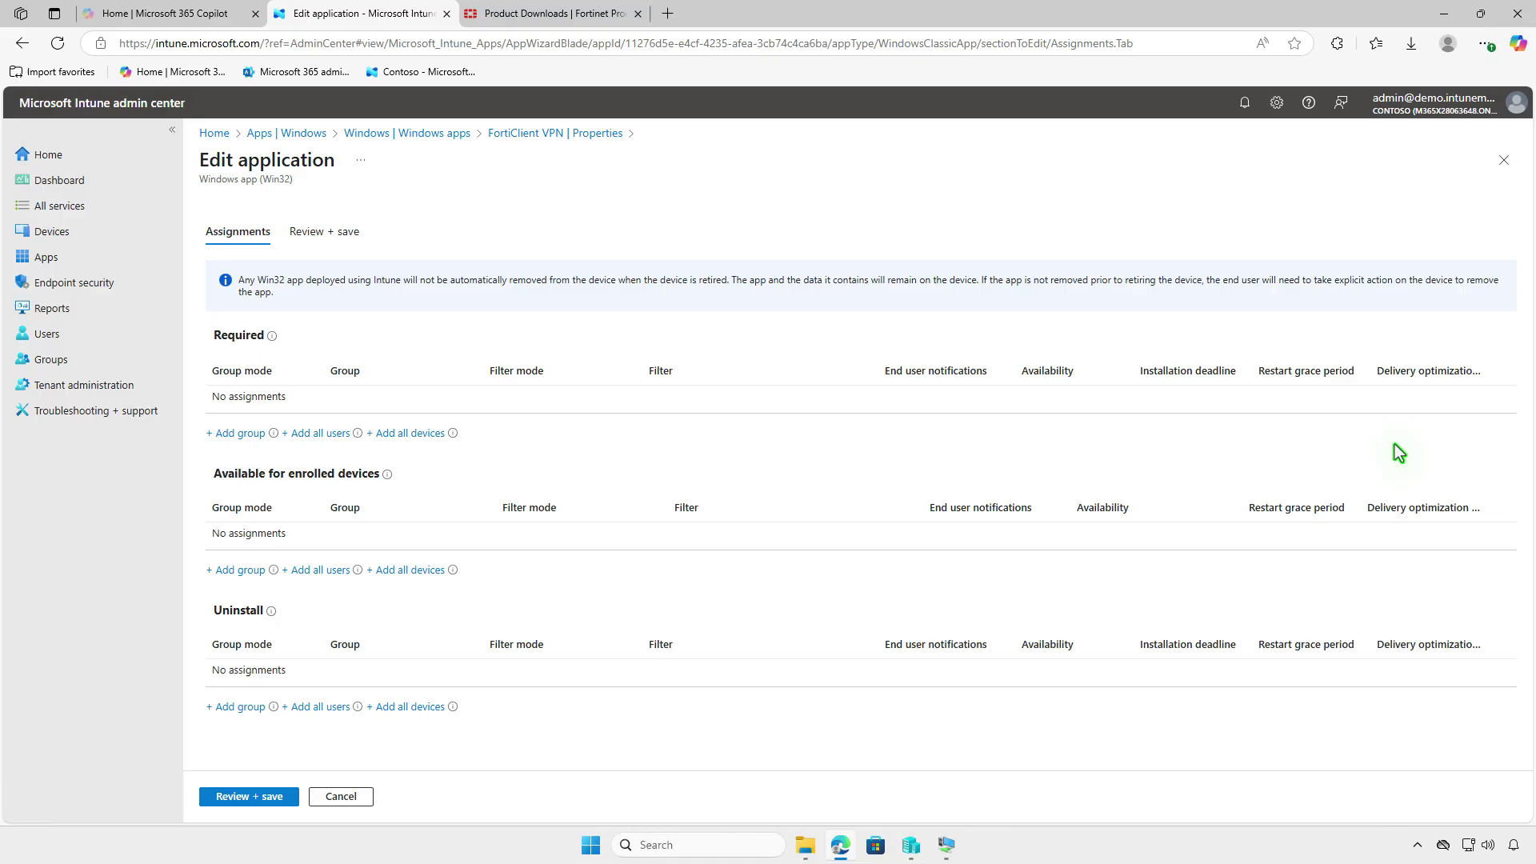
left_click(249, 709)
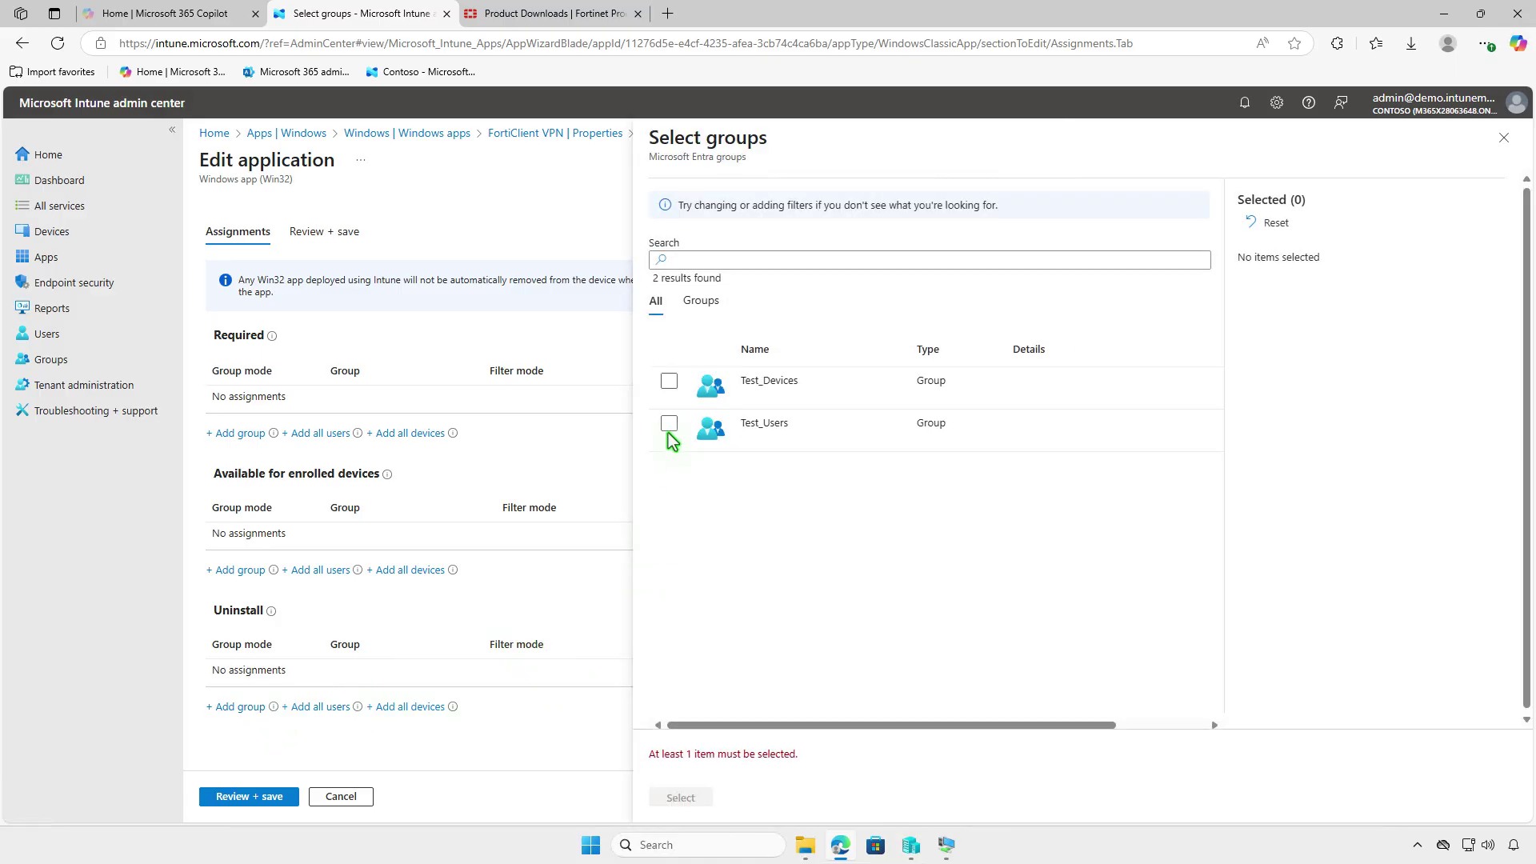
left_click(669, 382)
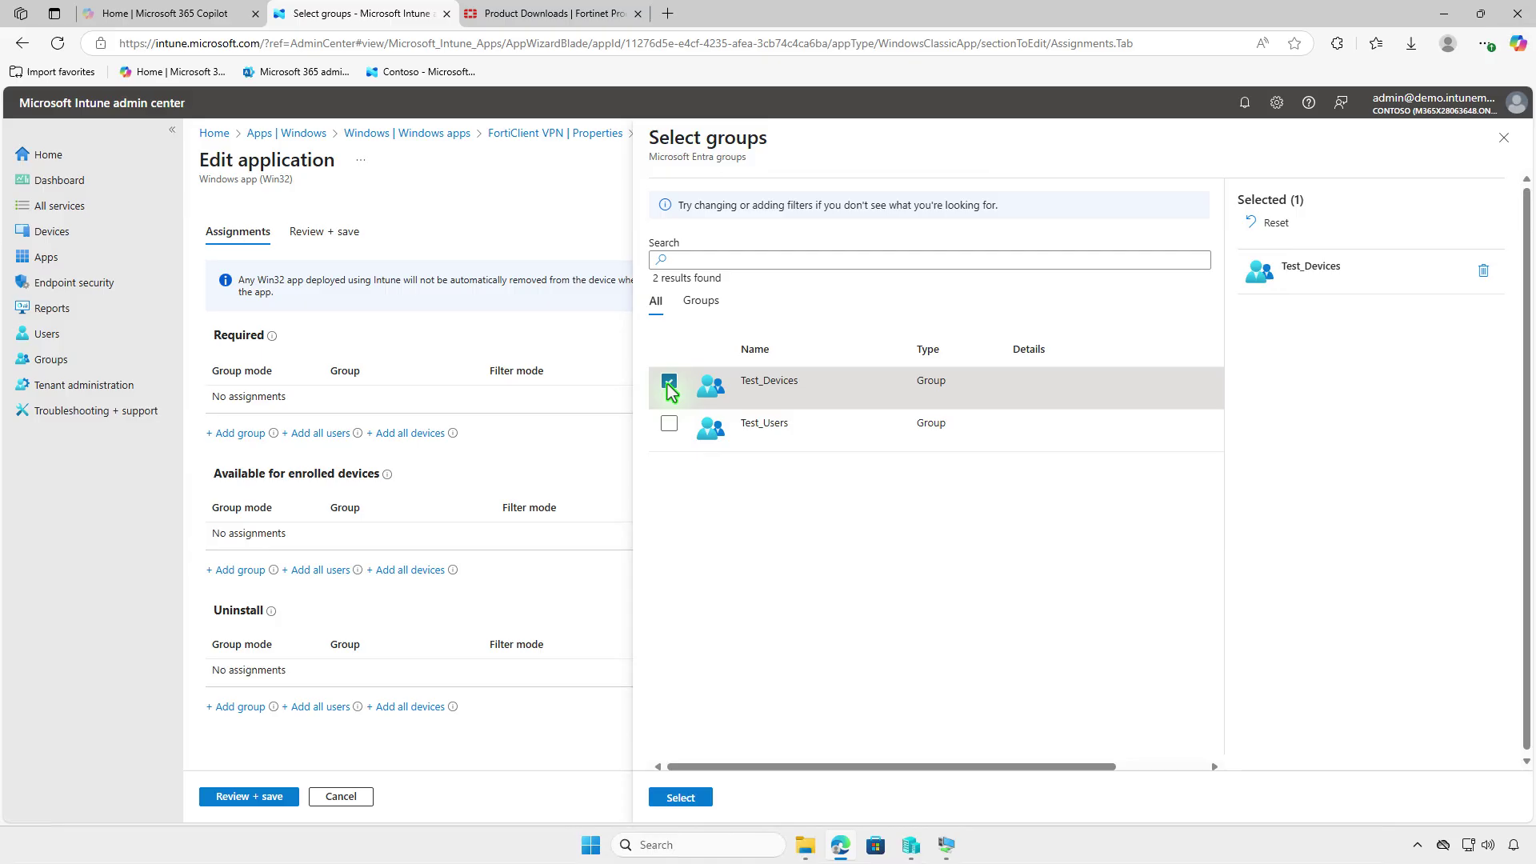
left_click(681, 797)
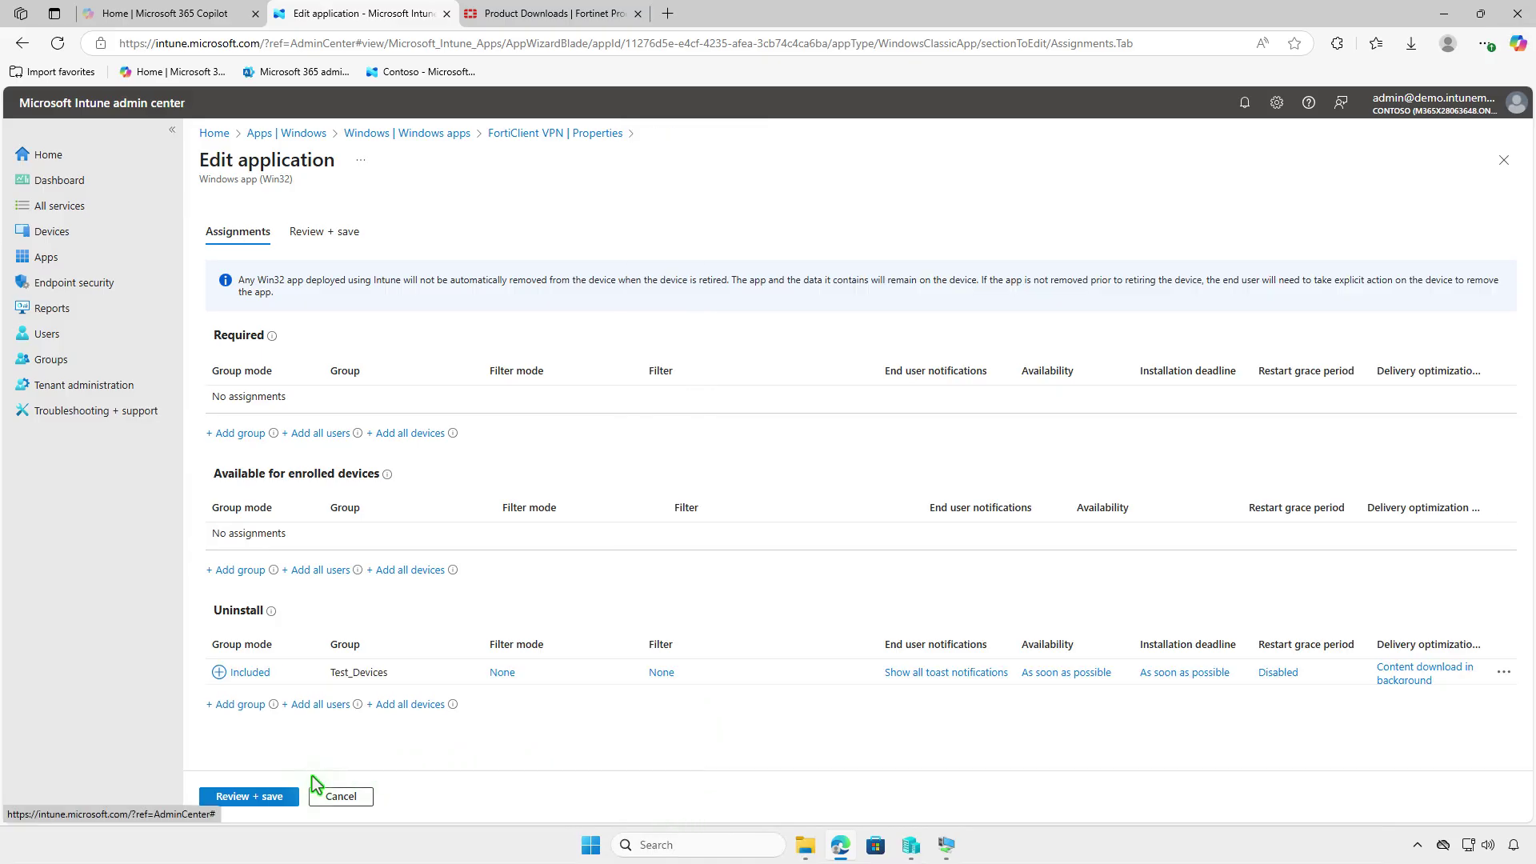
left_click(256, 795)
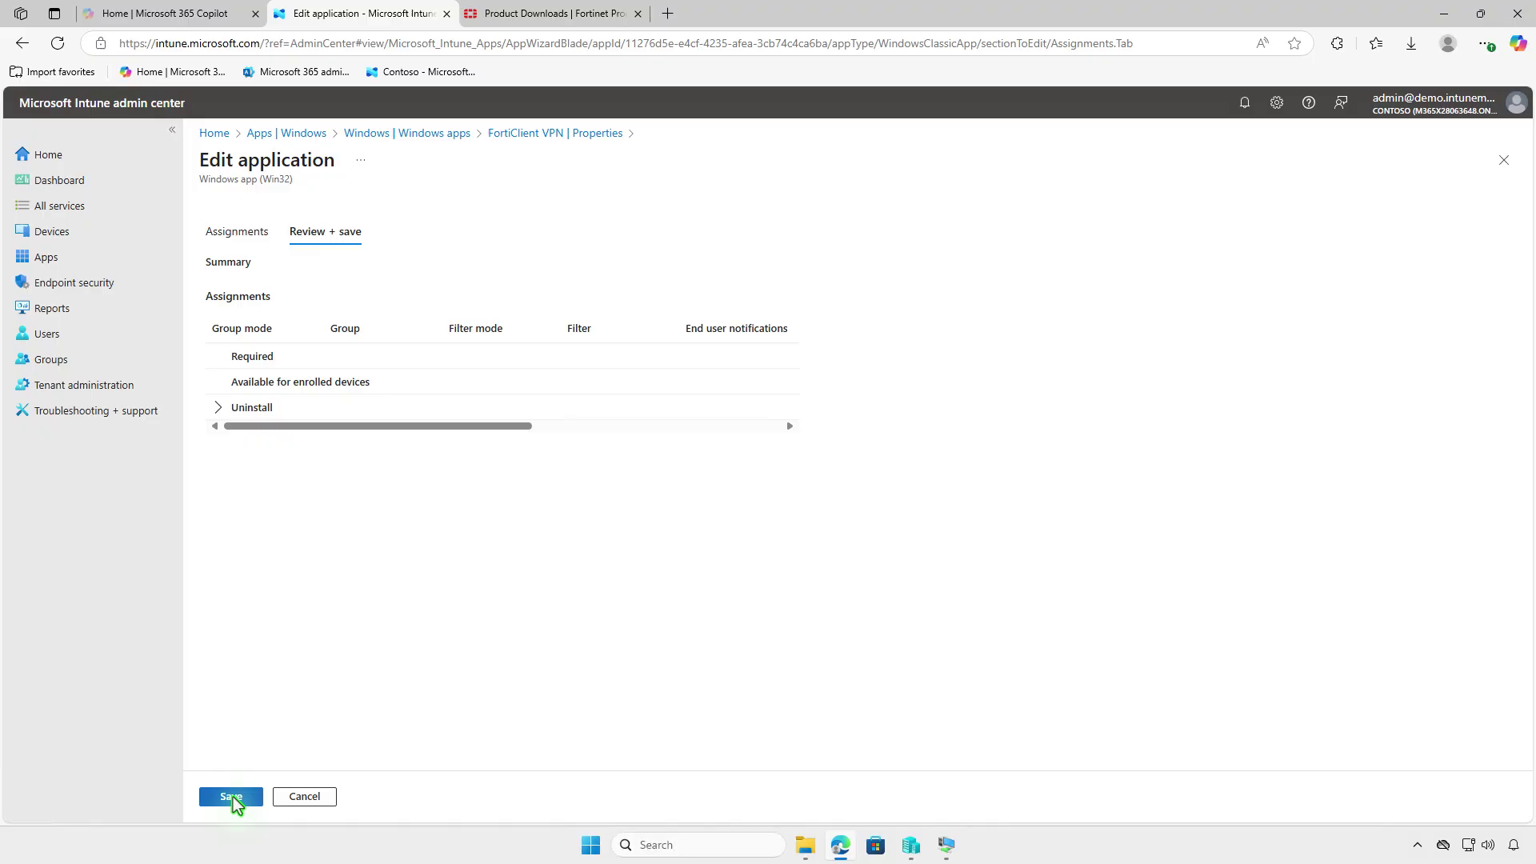
left_click(240, 797)
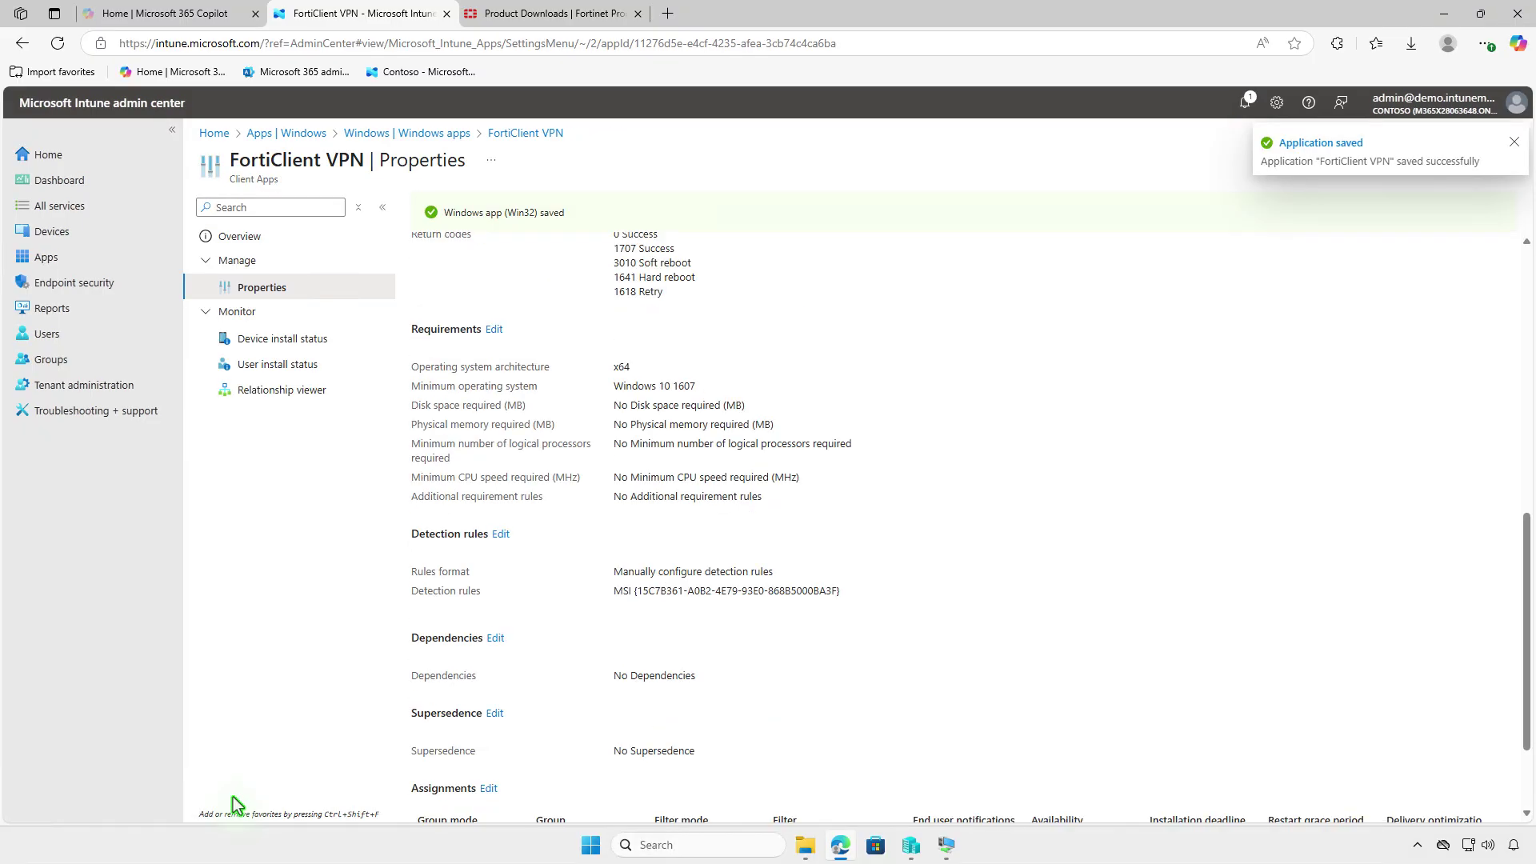
Step: Sync Company Portal on the test VM and view the Intune notification about uninstalling FortiClient VPN
left_click(1442, 16)
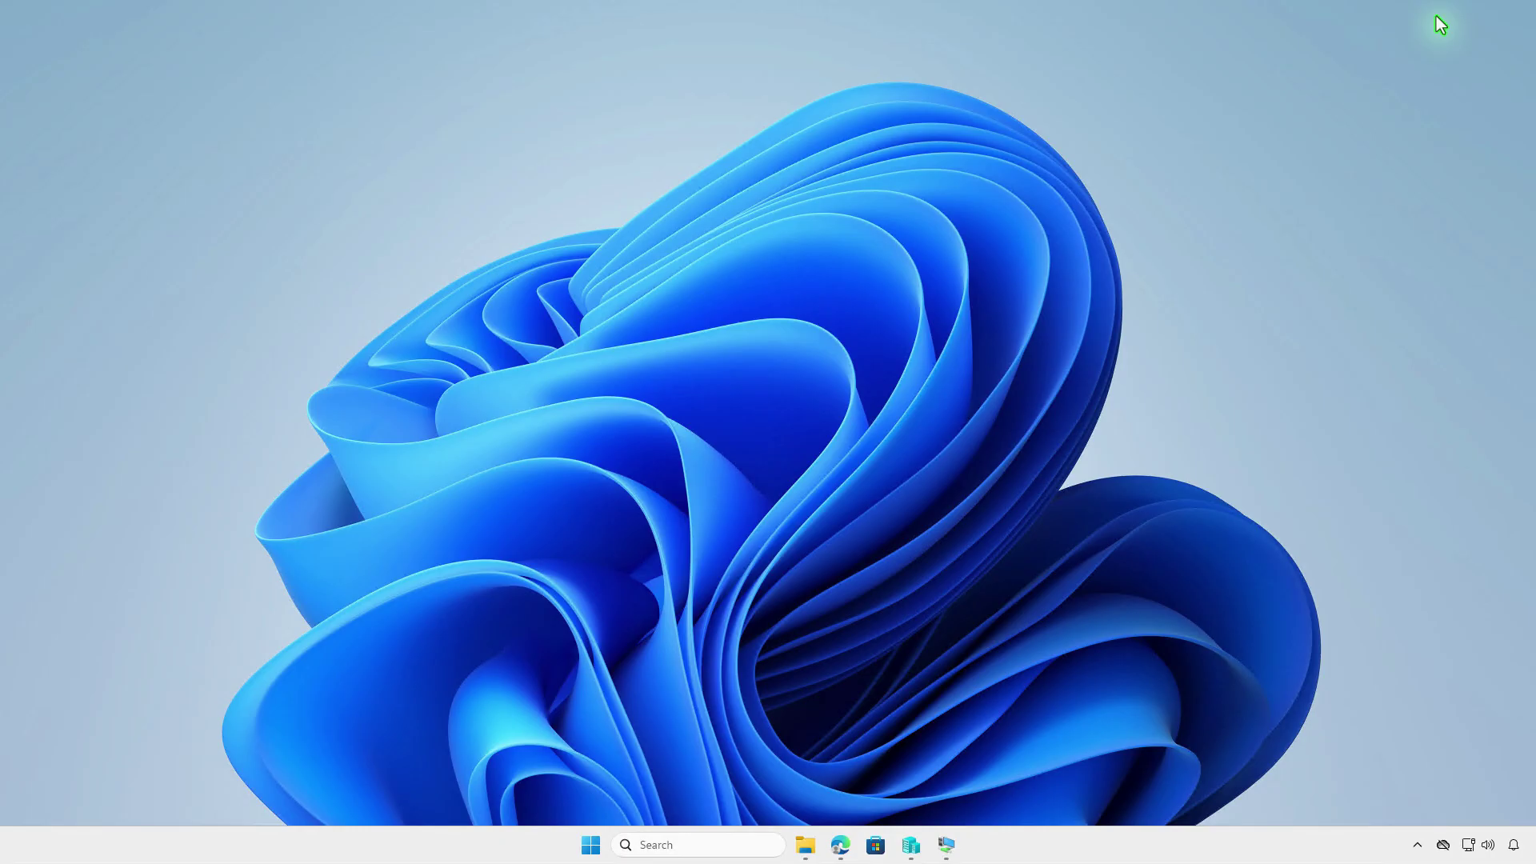
left_click(946, 844)
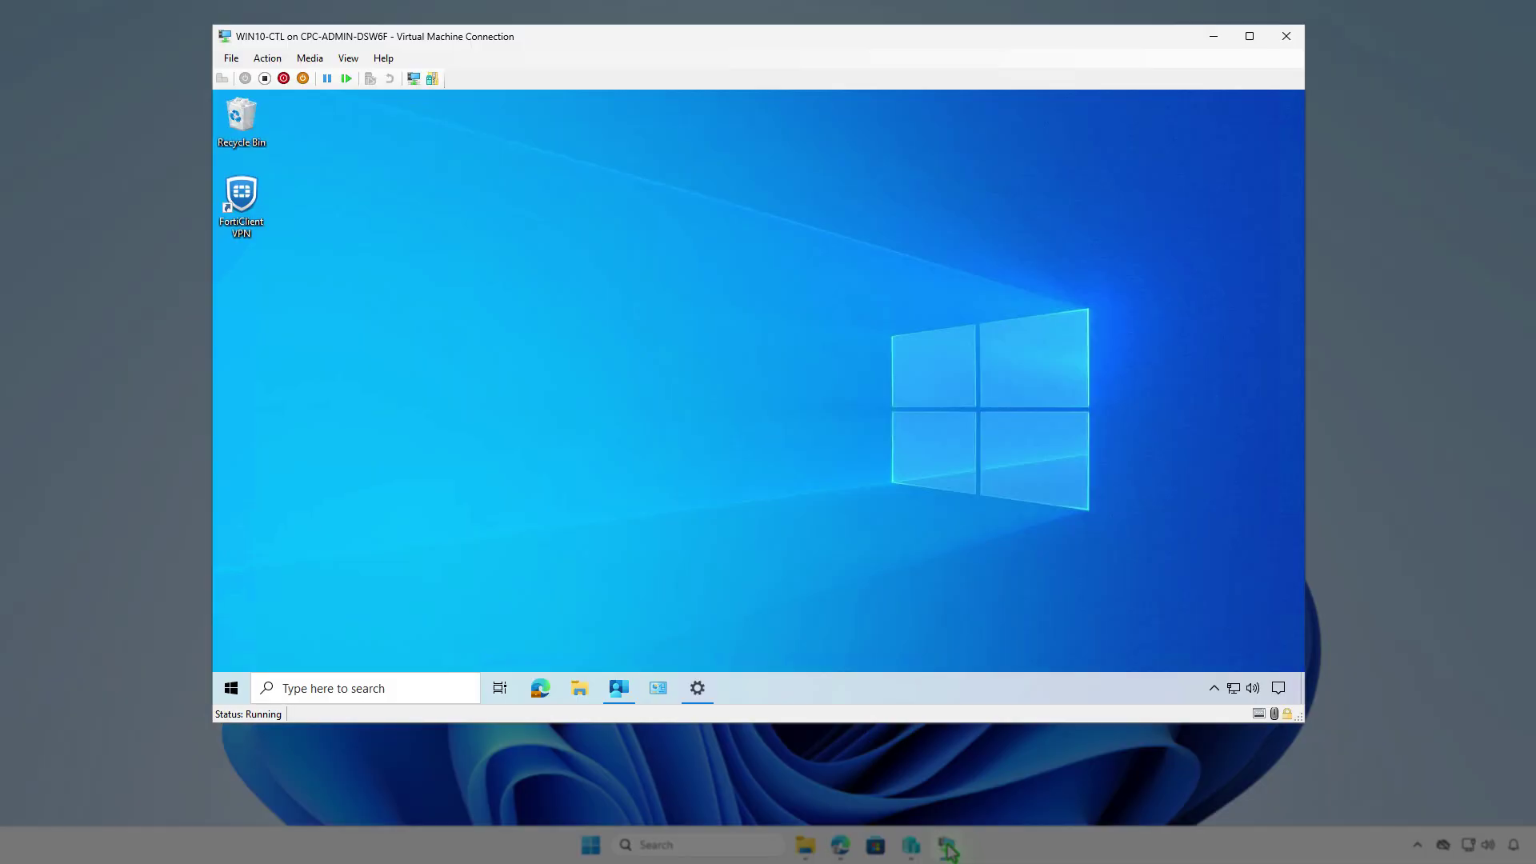
left_click(616, 699)
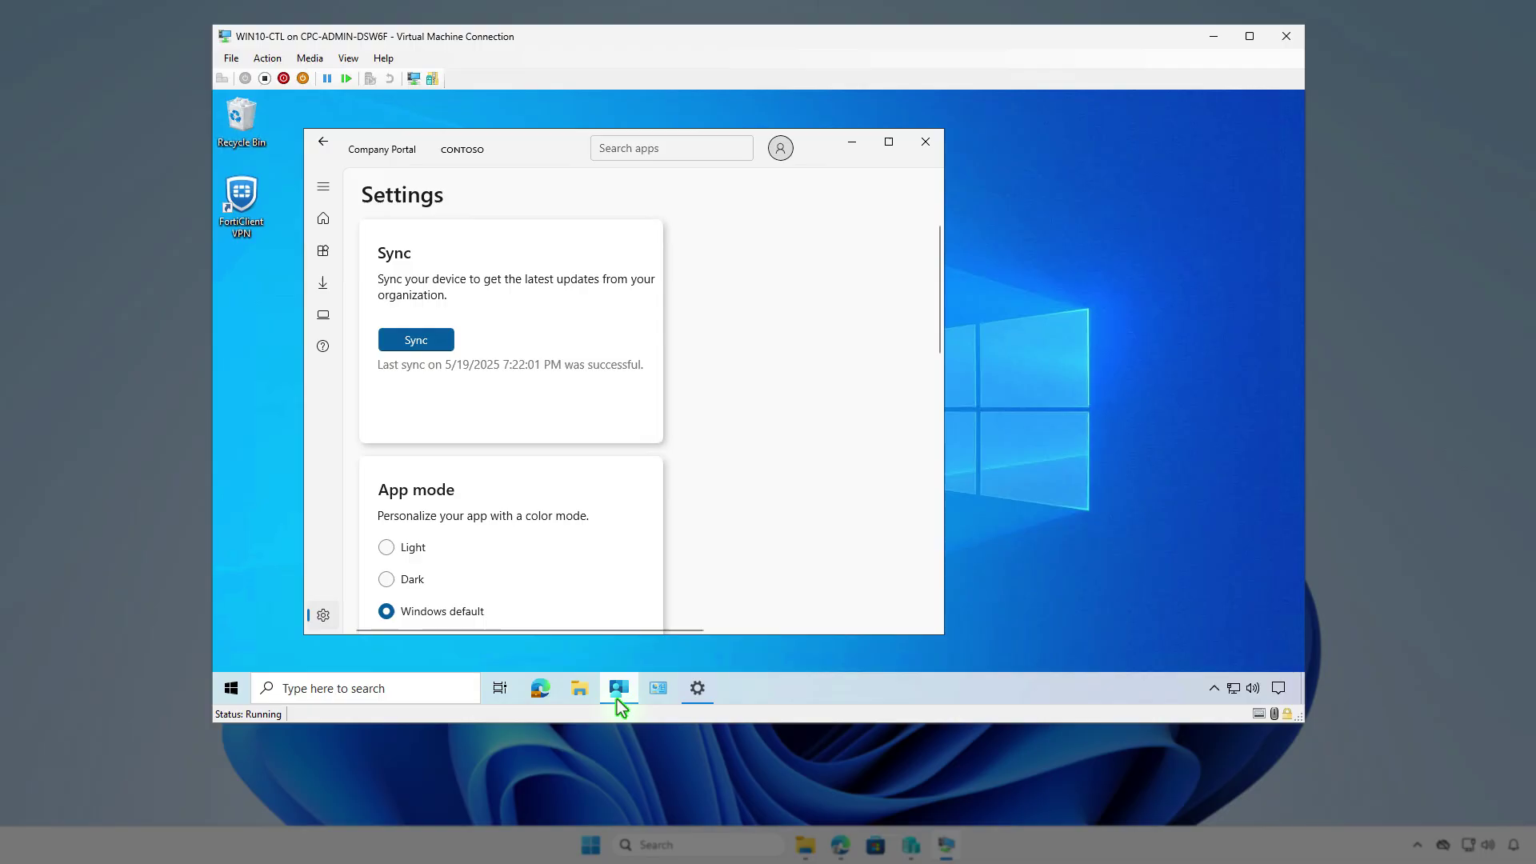
left_click(439, 345)
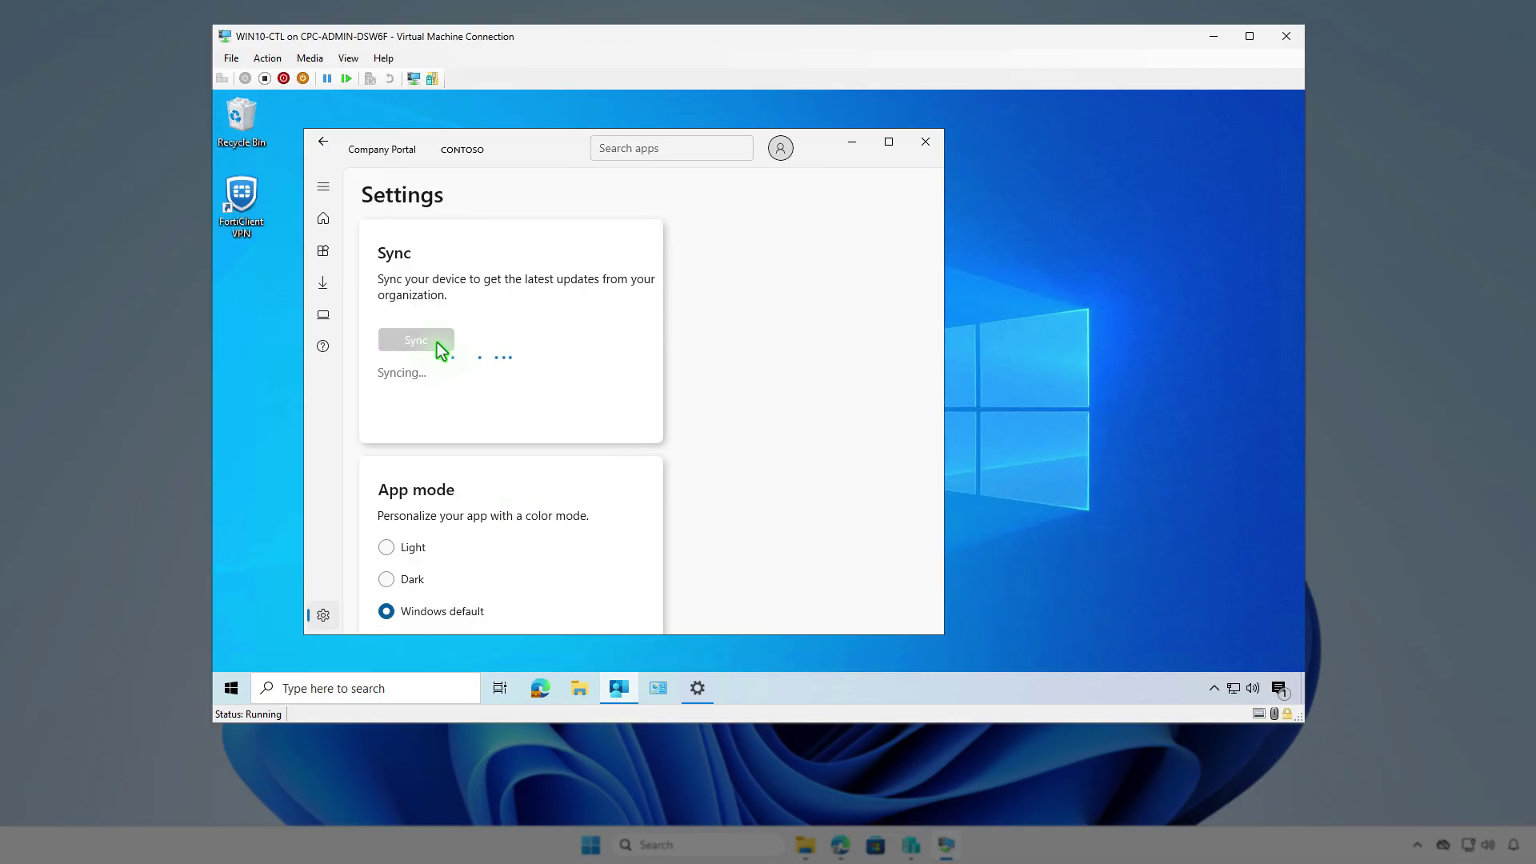
left_click(1278, 689)
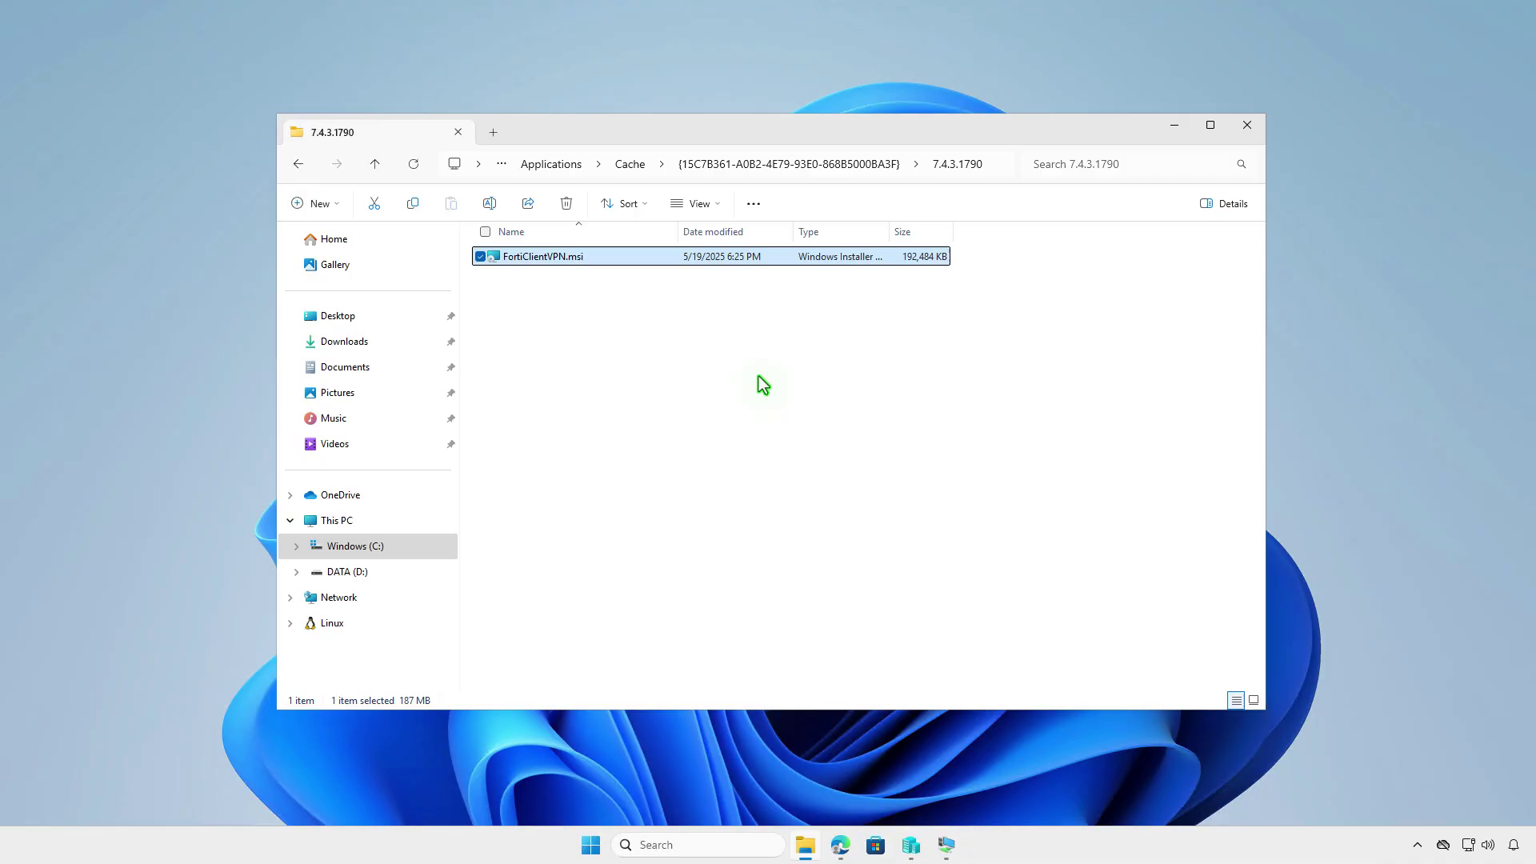
Step: Minimize File Explorer and return to Edge's Intune Apps overview
left_click(1175, 126)
left_click(840, 845)
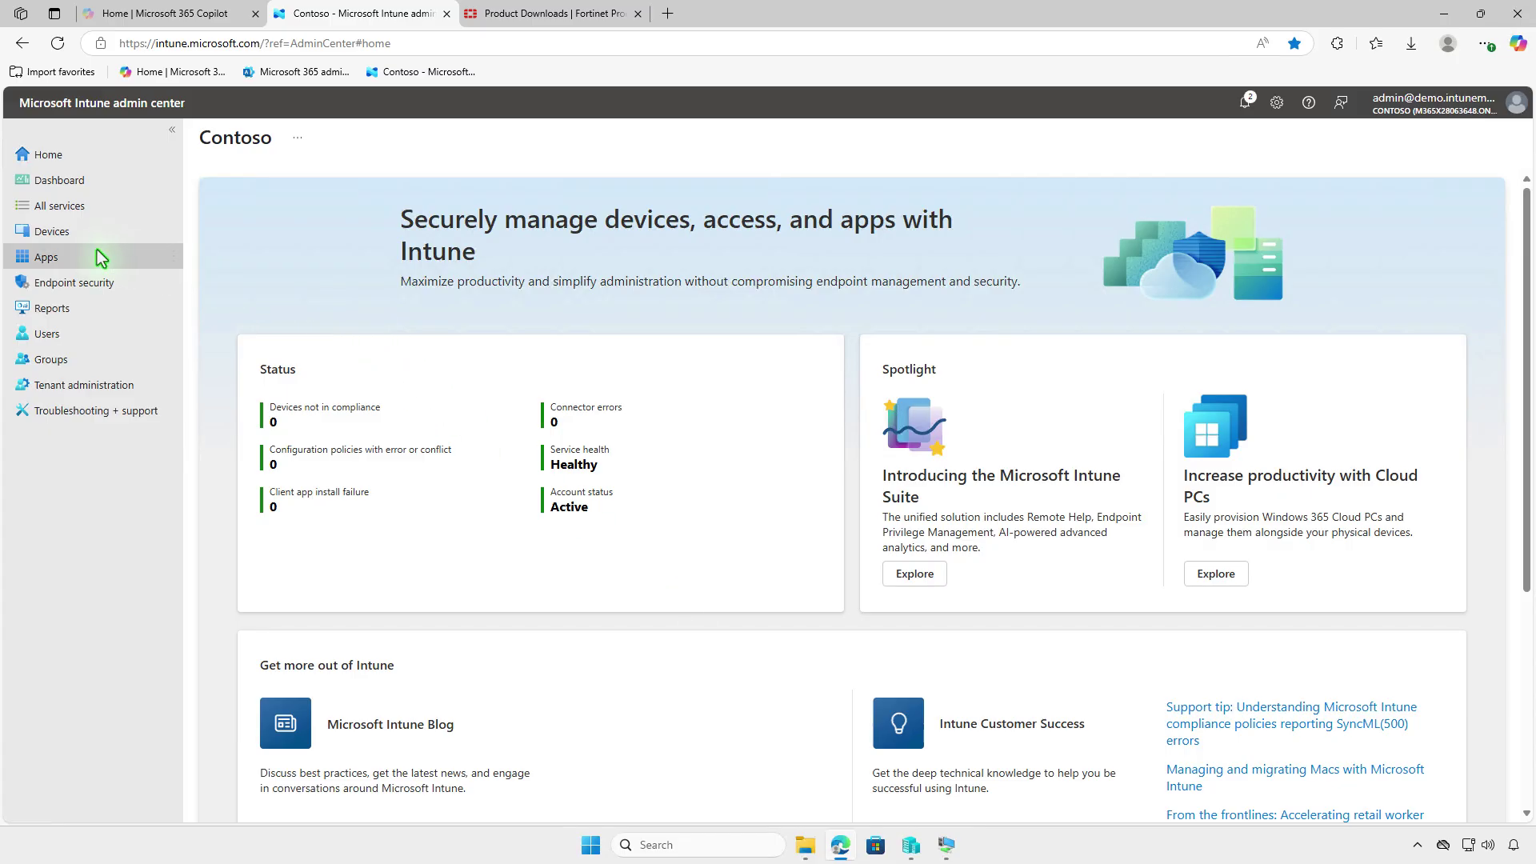
left_click(96, 255)
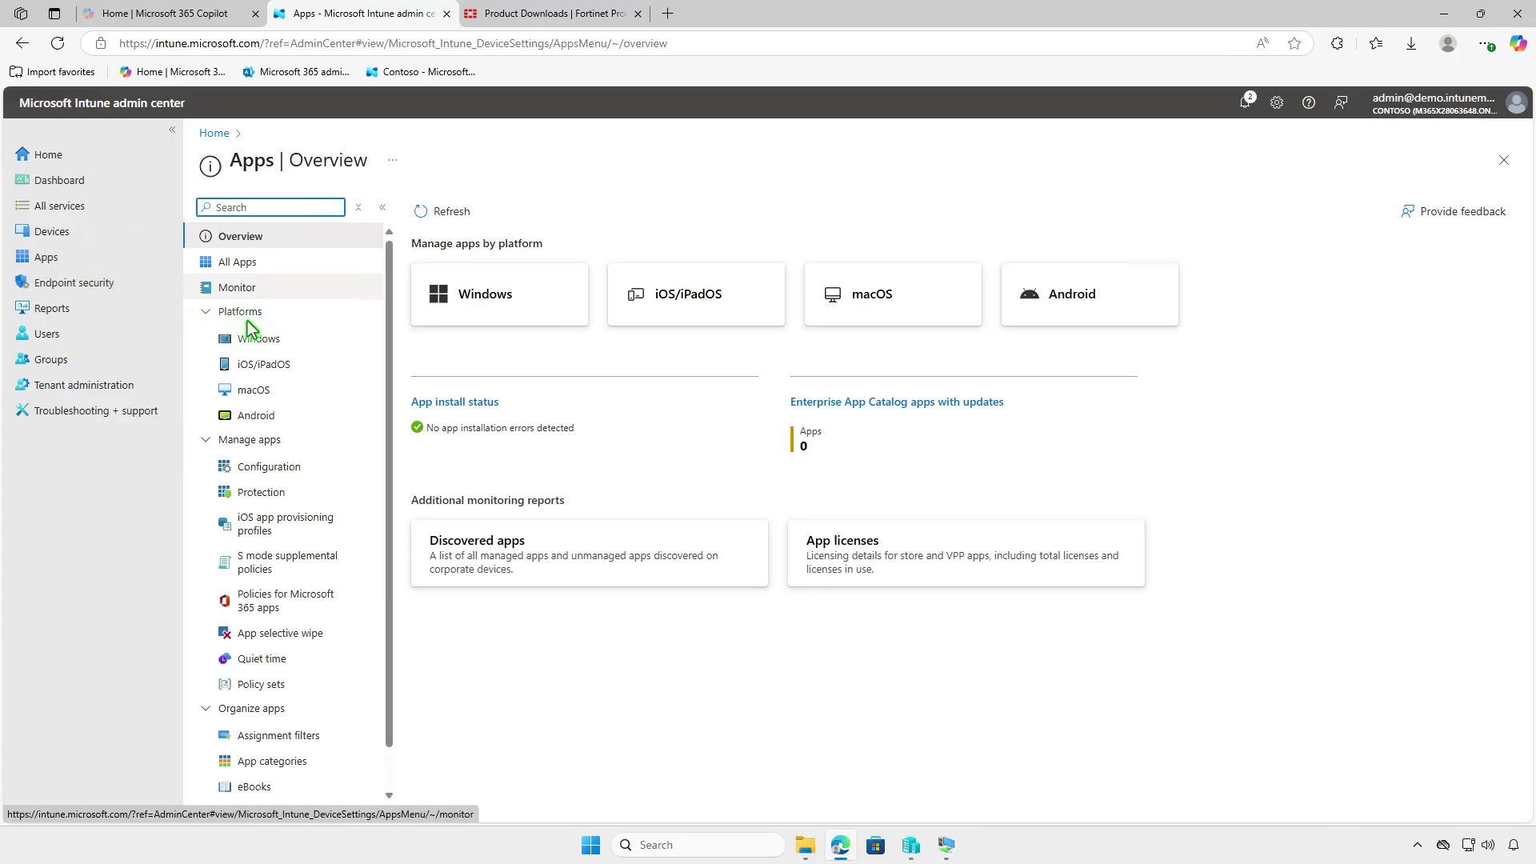
Step: Start a new Windows app of type Line-of-business app
left_click(291, 339)
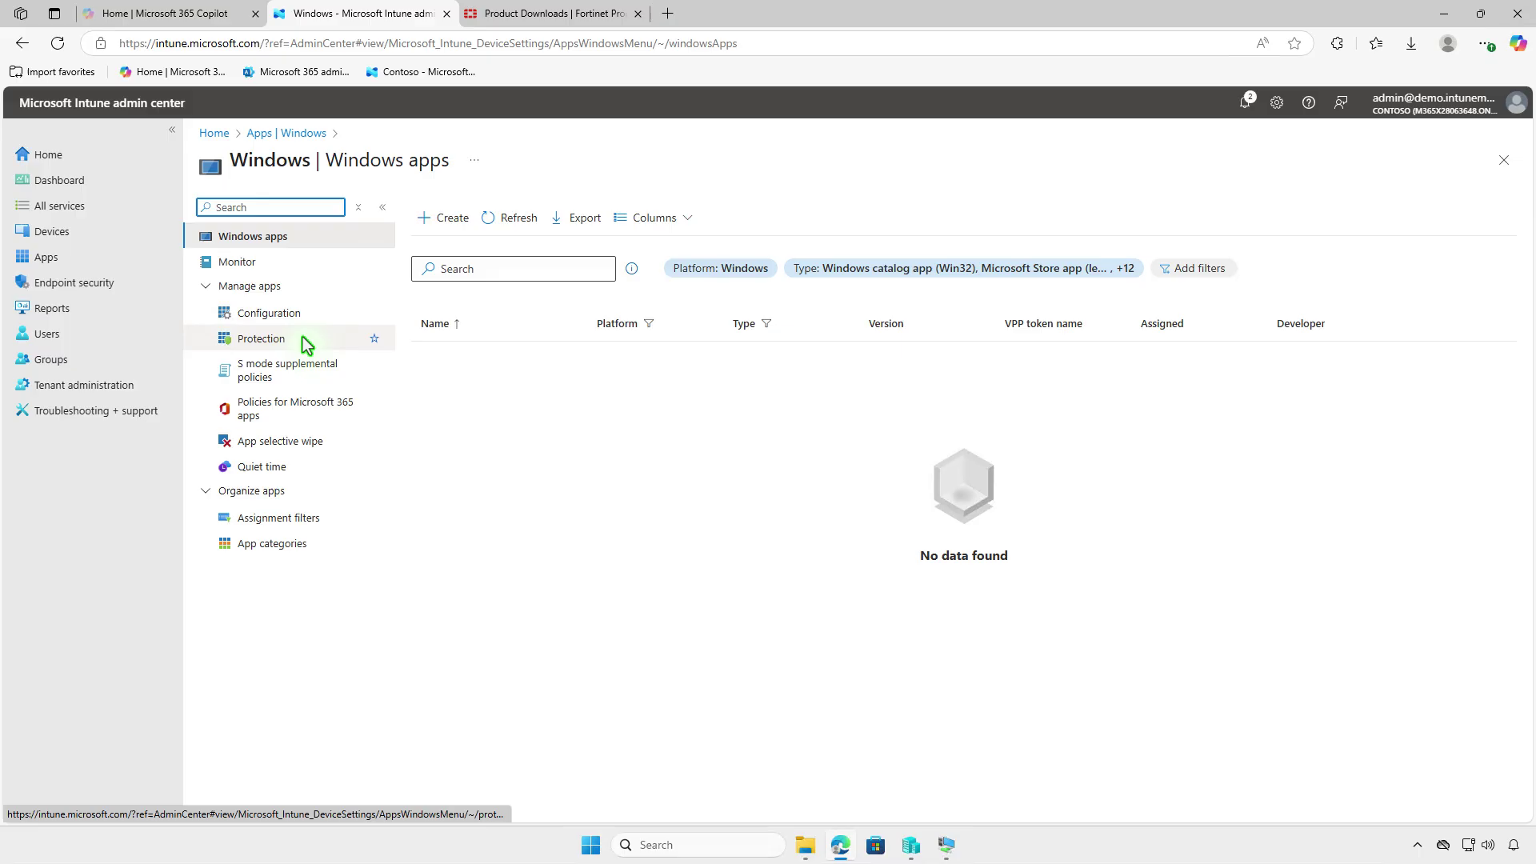
left_click(432, 224)
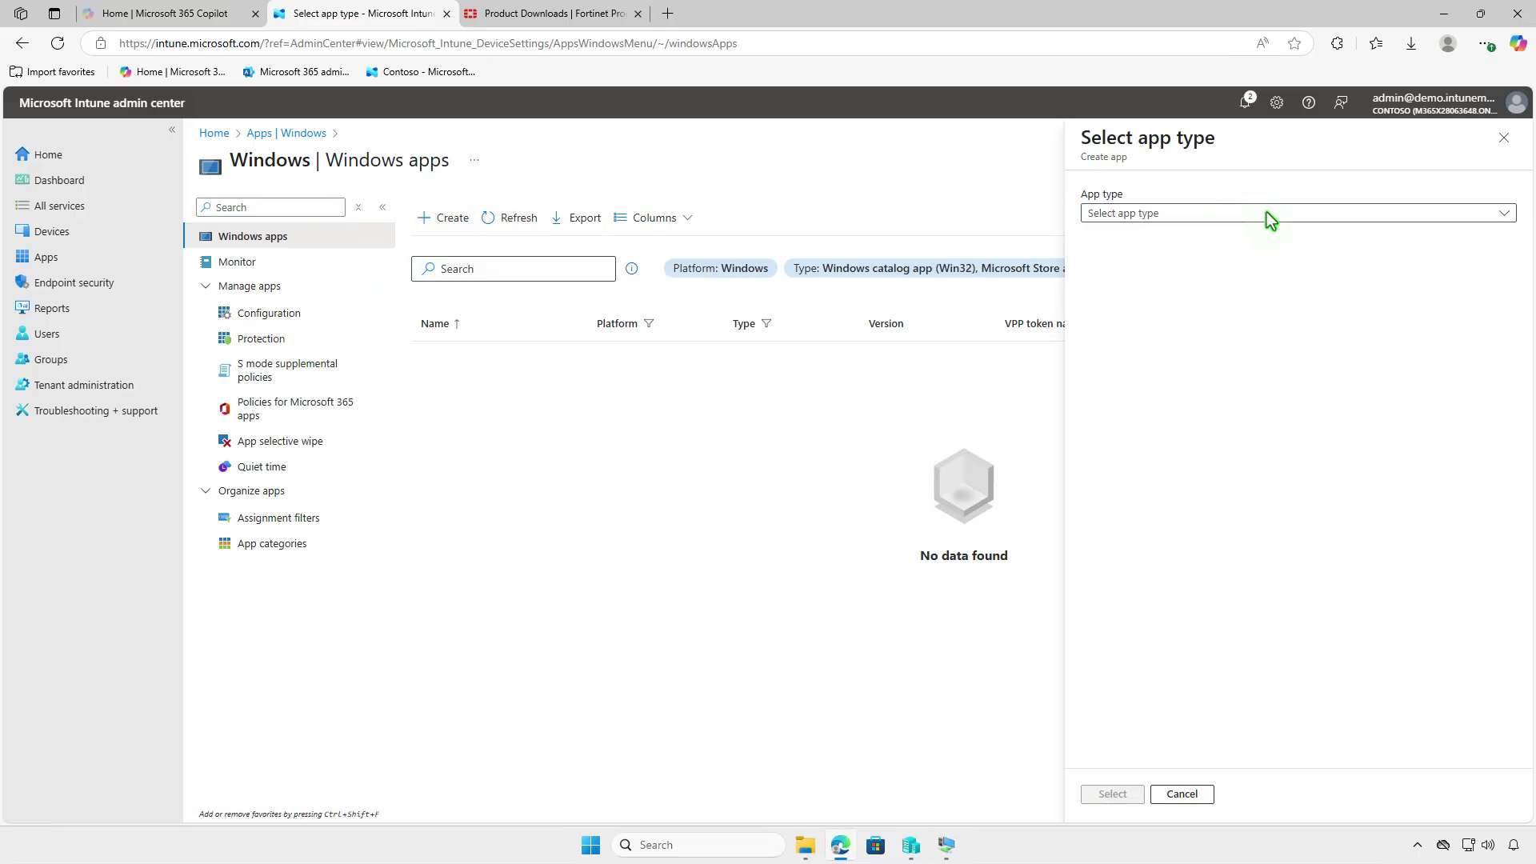
left_click(1265, 213)
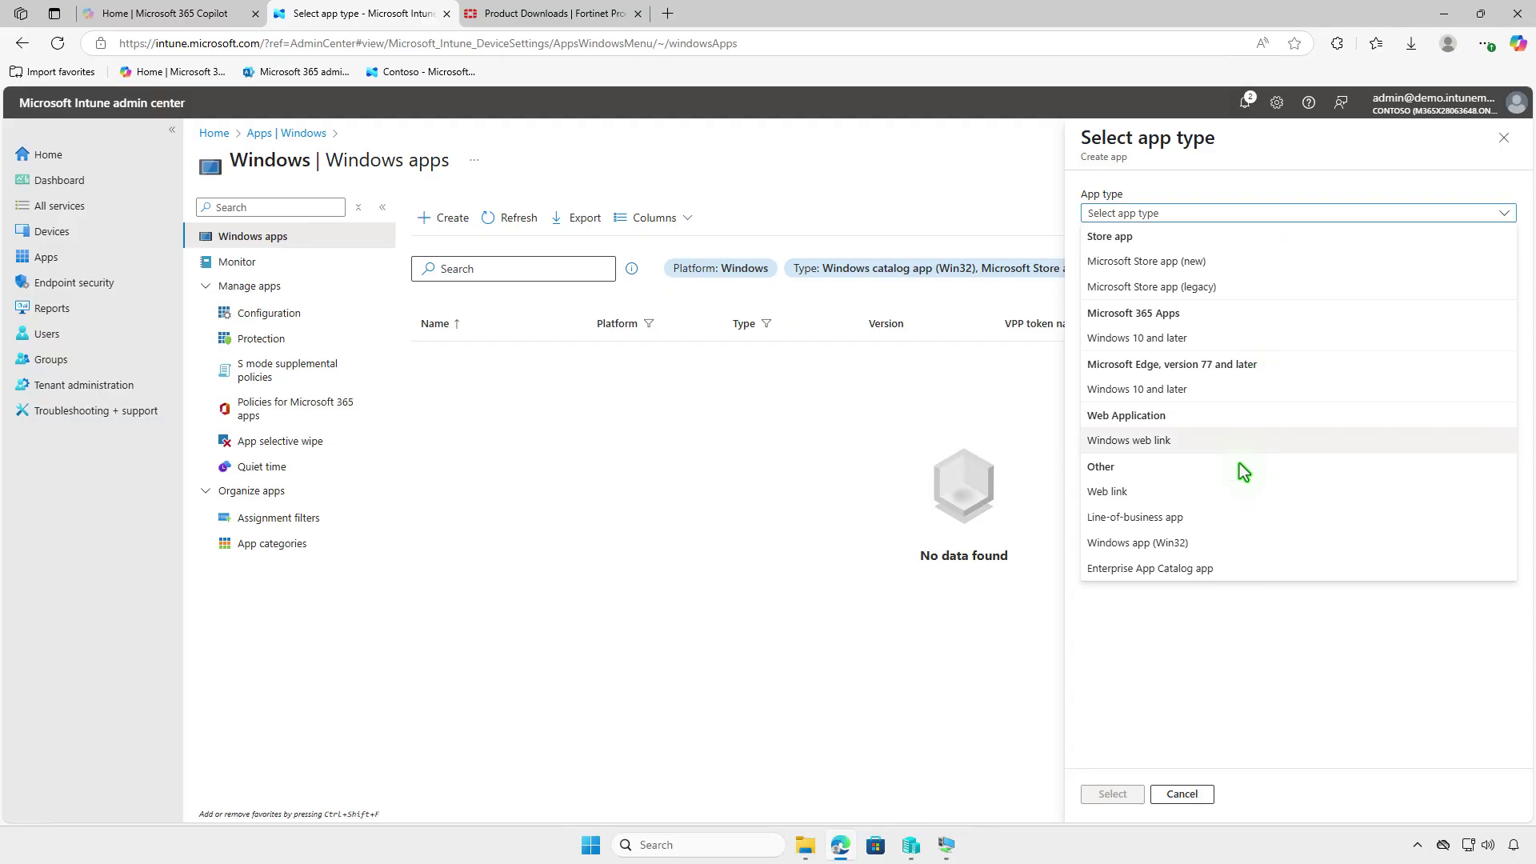
left_click(1233, 519)
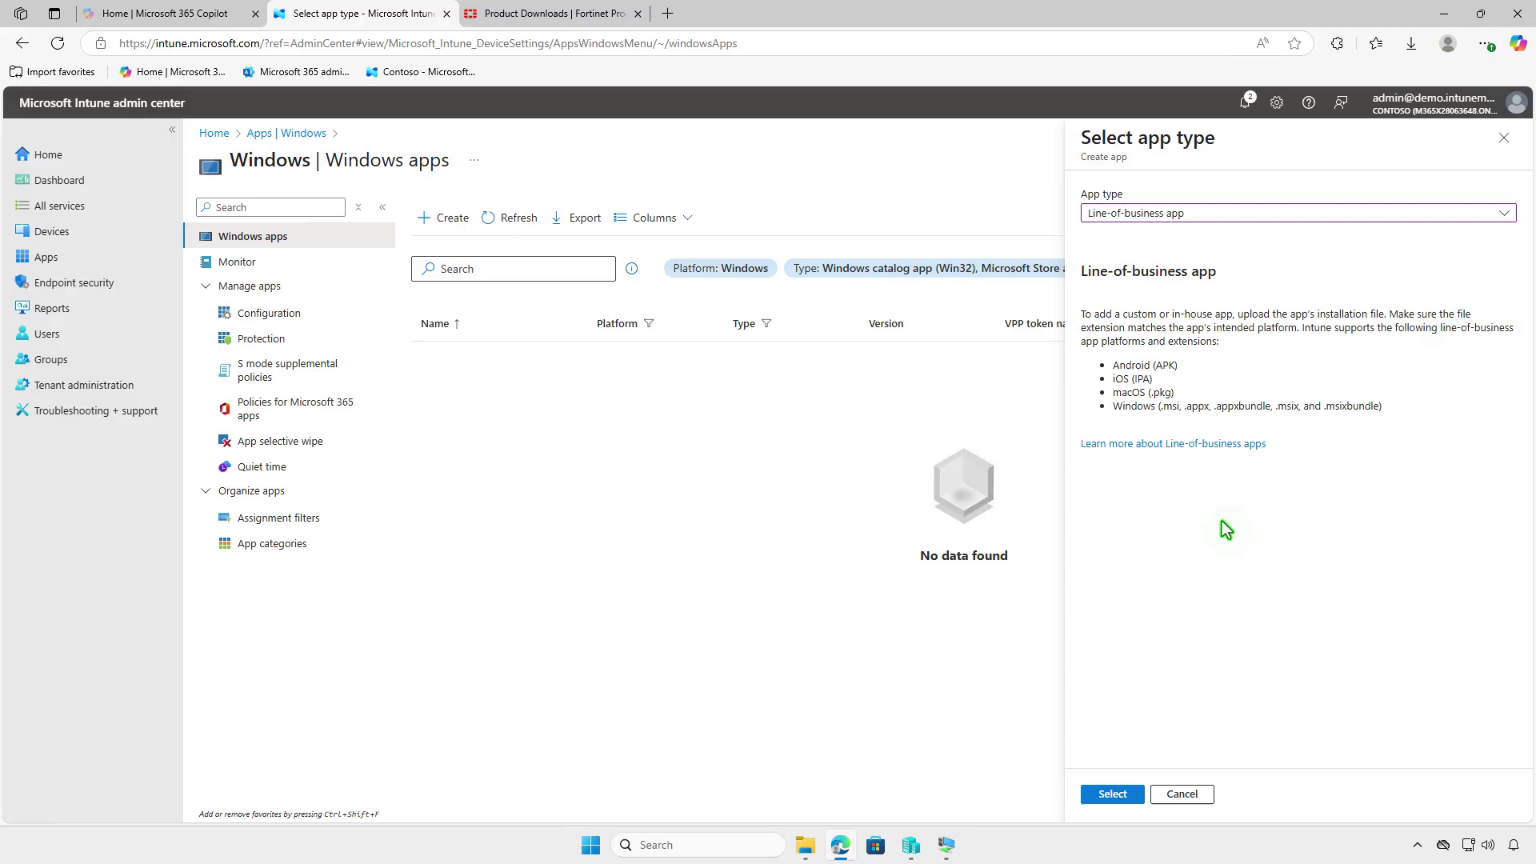
left_click(1119, 795)
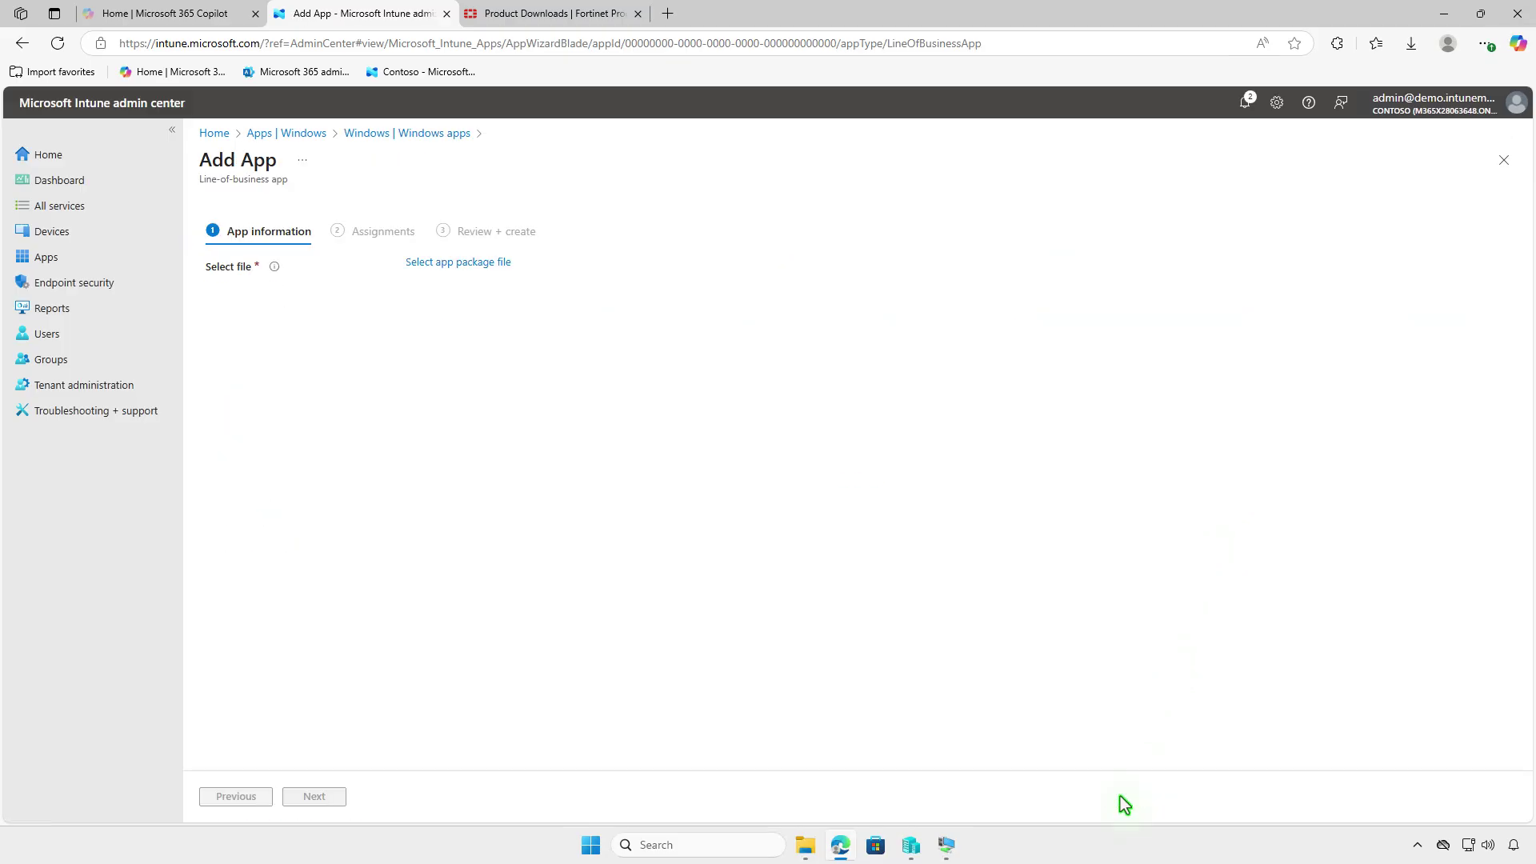
Step: Choose FortiClientVPN.msi from the 7.4.3.1790 cache folder as the app package
left_click(489, 264)
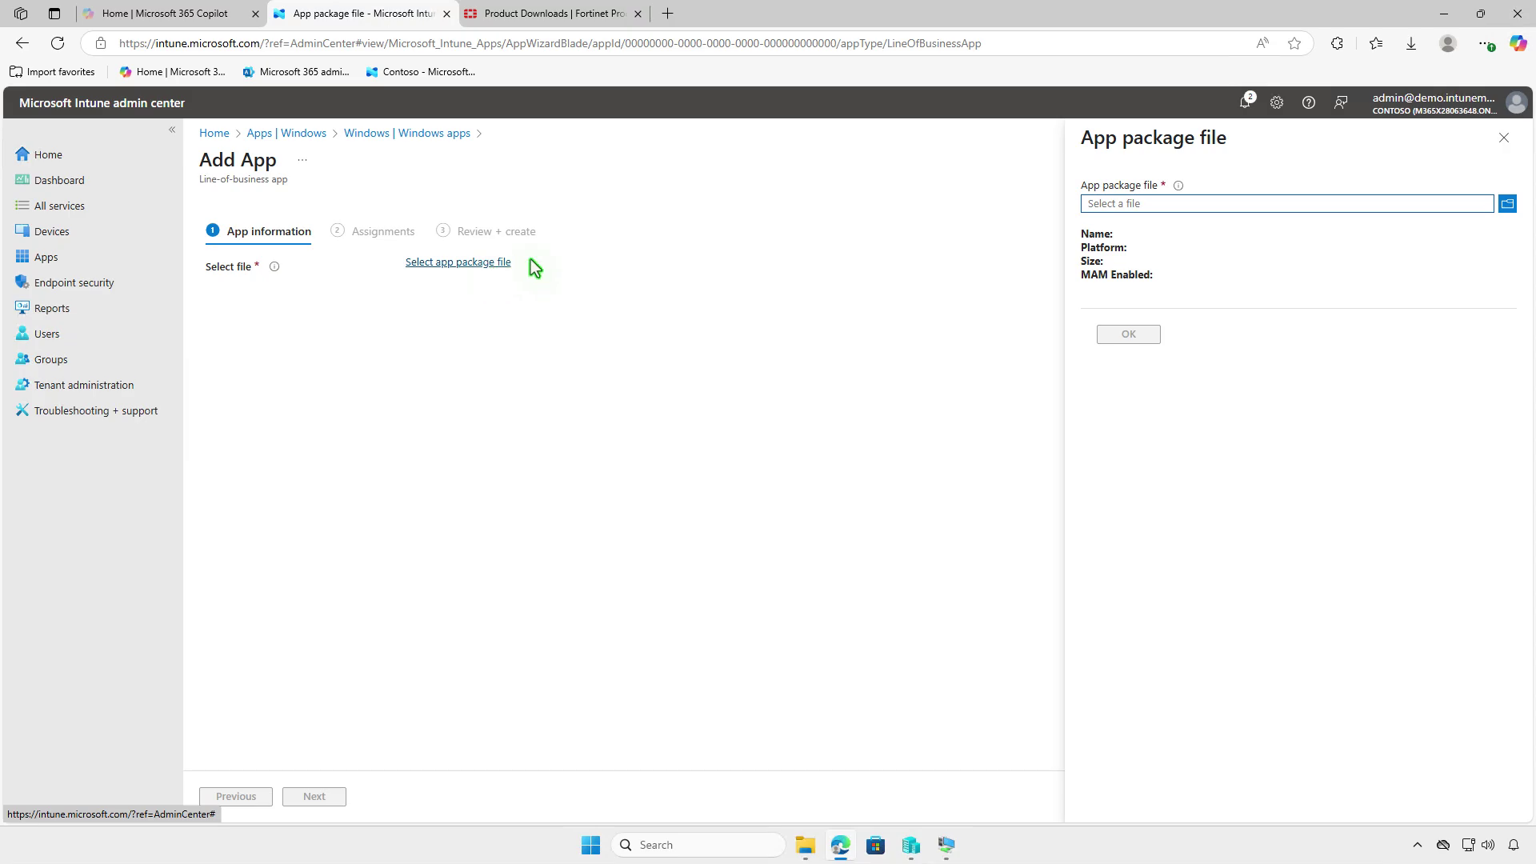
left_click(1243, 204)
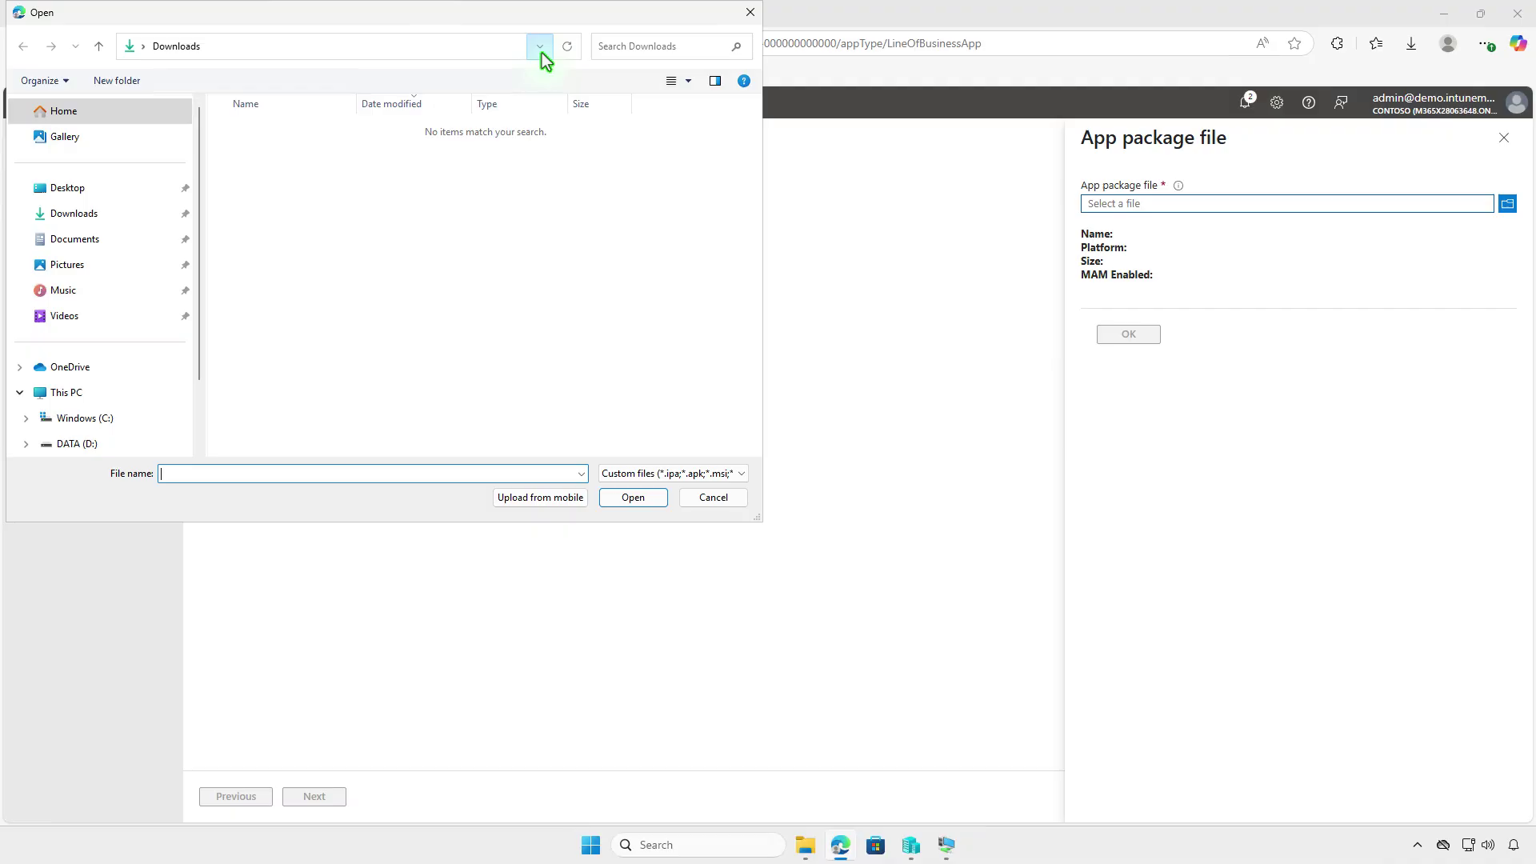
left_click(541, 50)
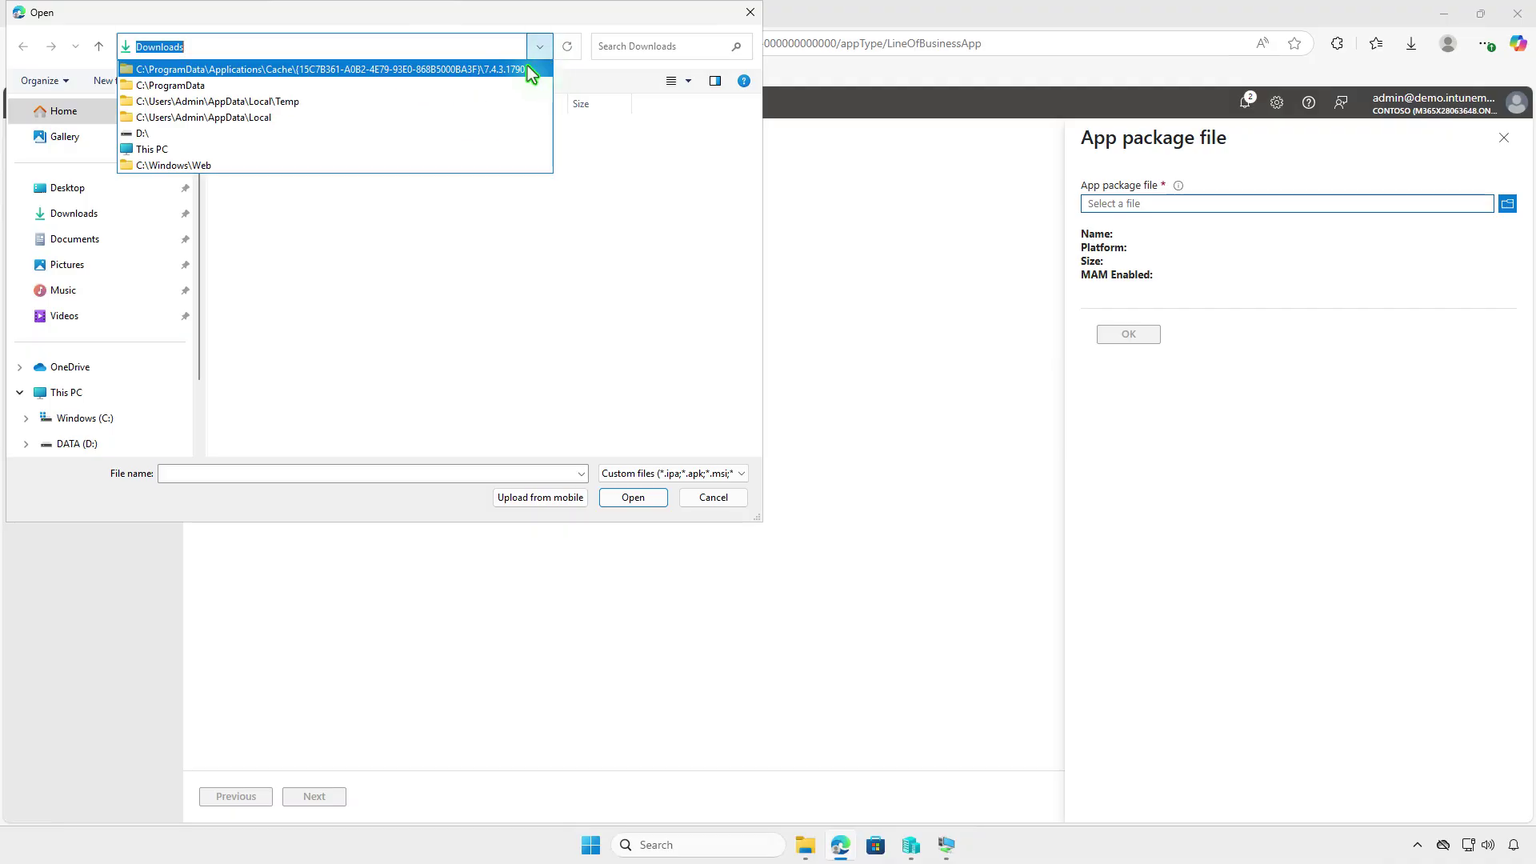
left_click(527, 67)
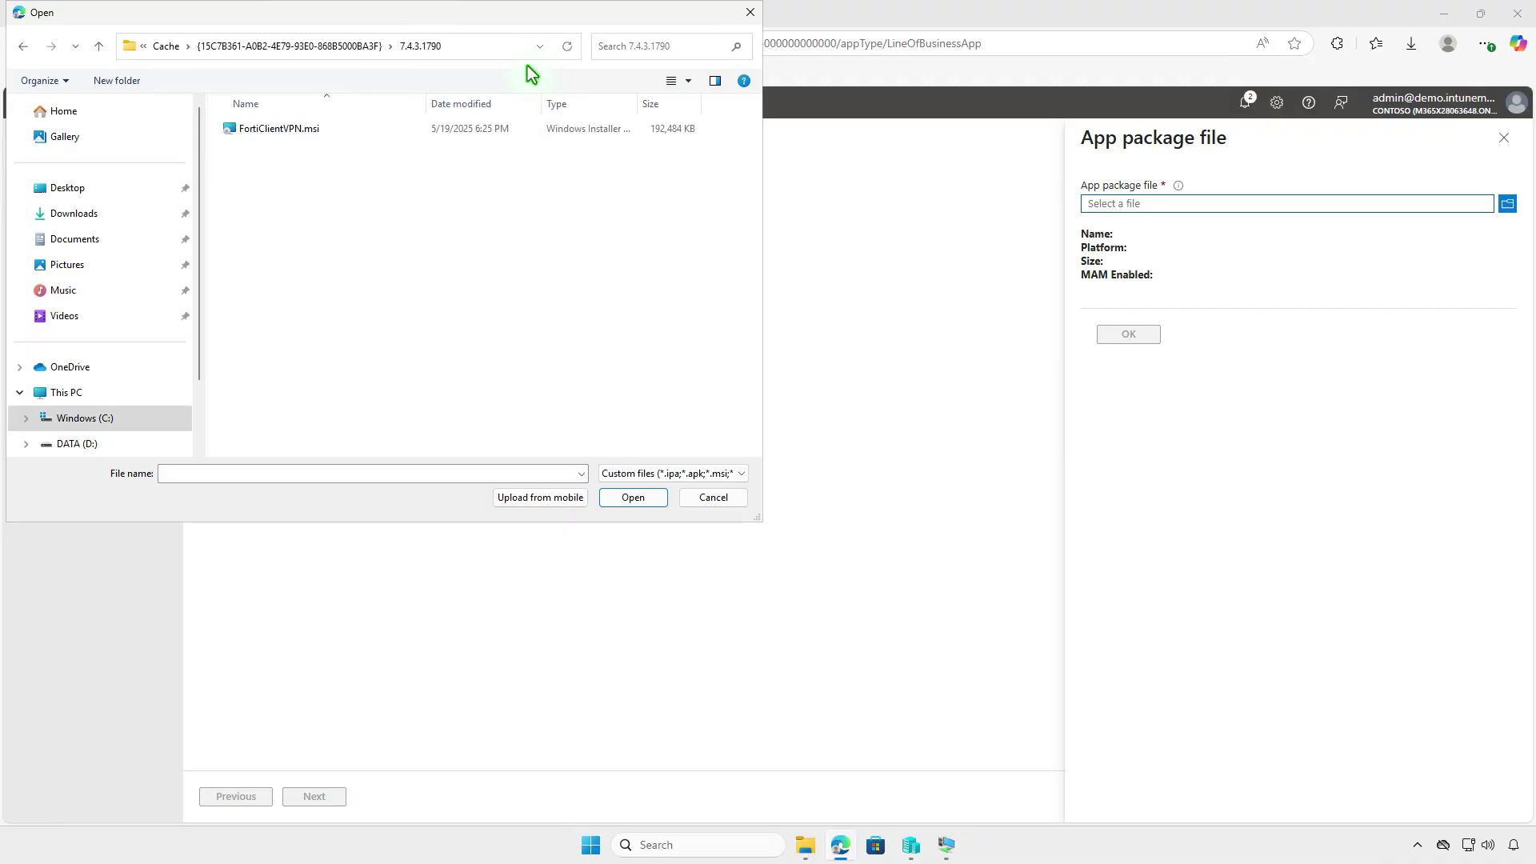
left_click(383, 131)
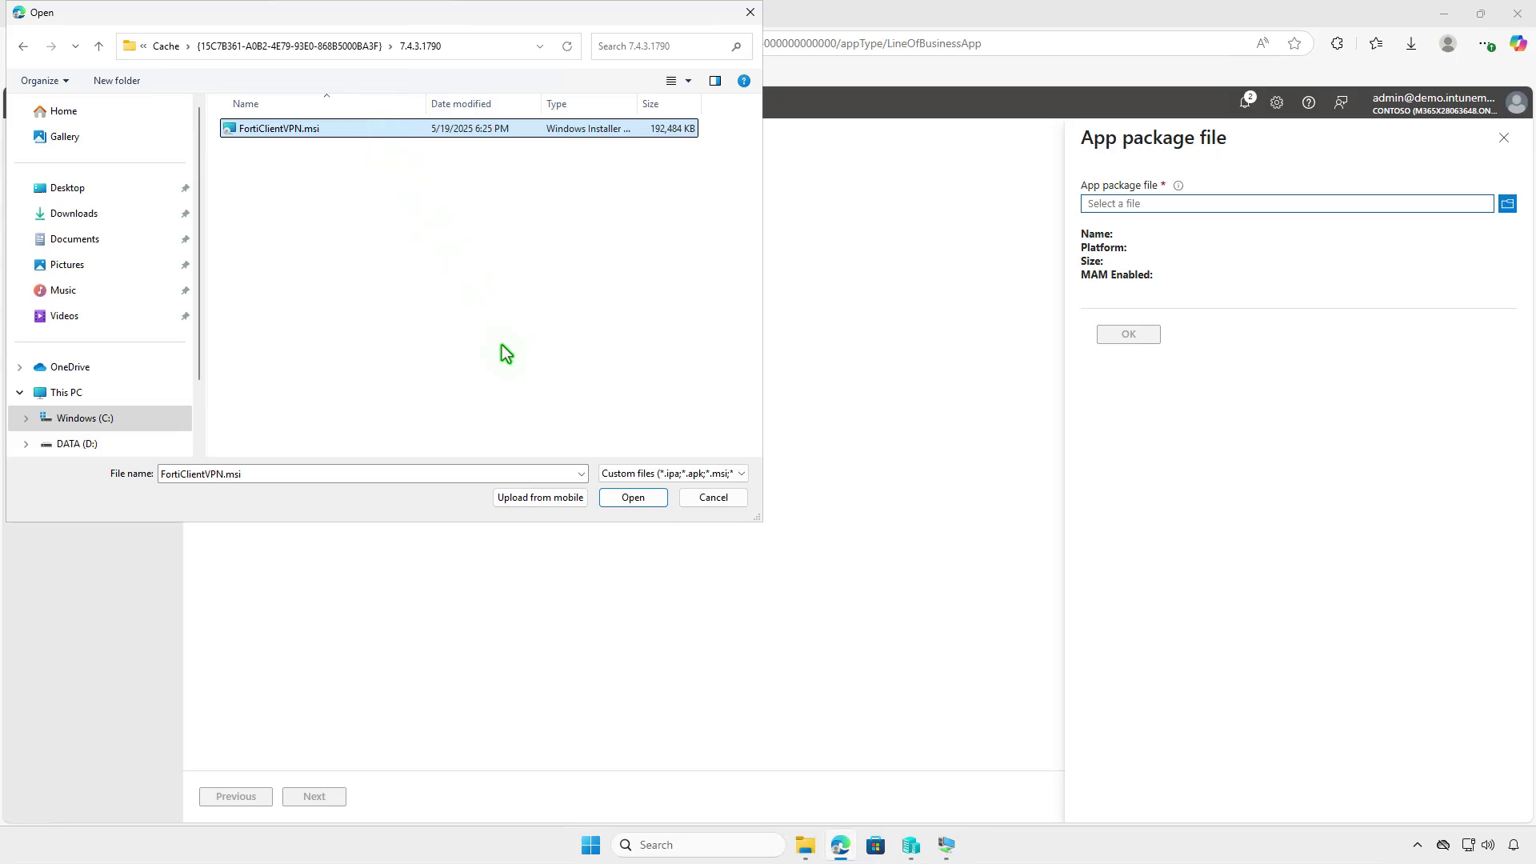
left_click(631, 498)
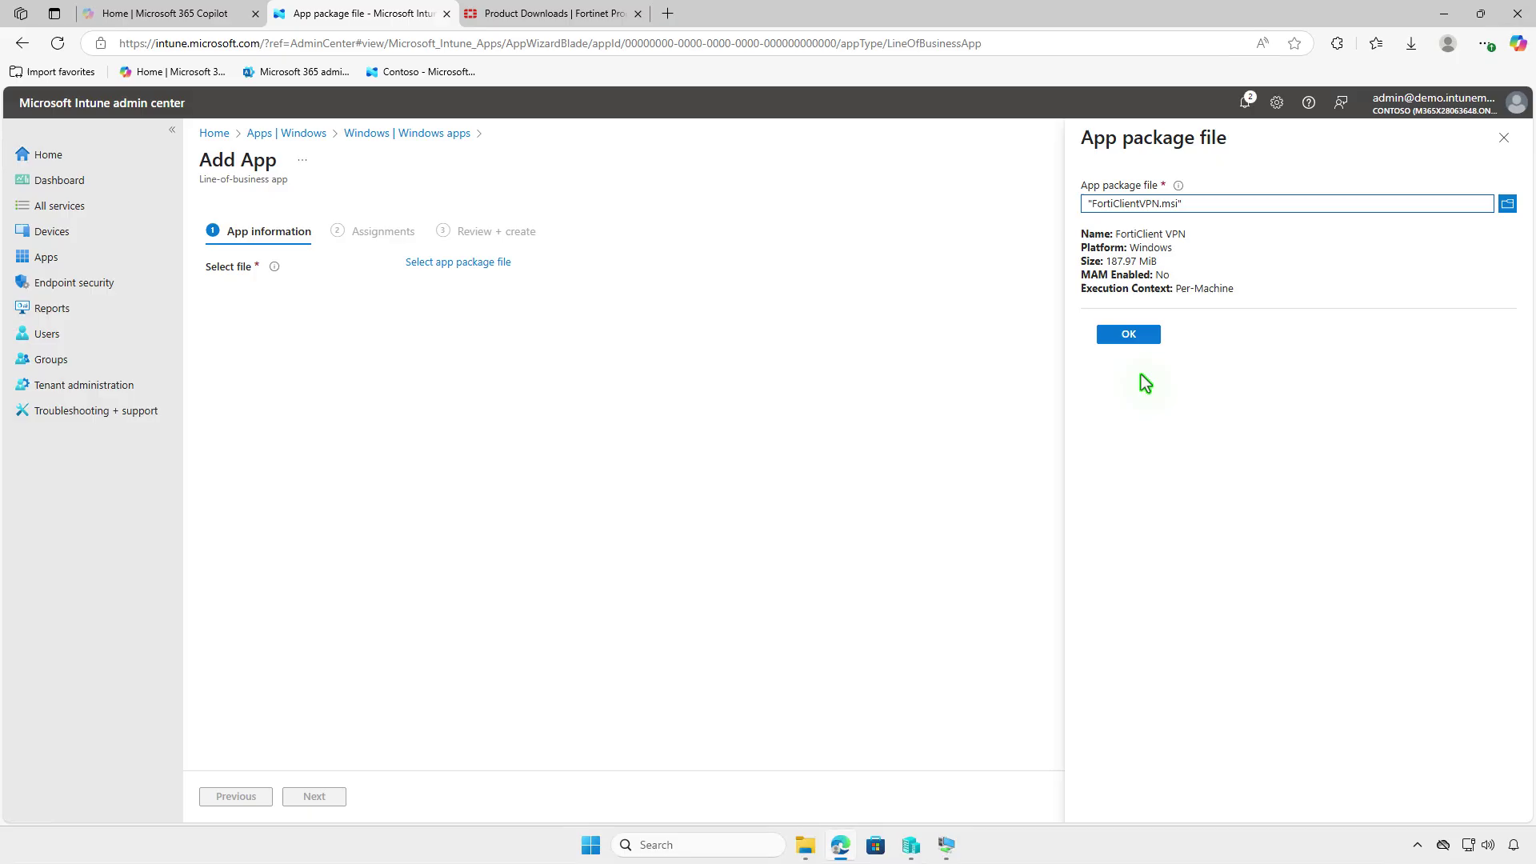
Step: Confirm the package and enter Fortinet as the app's publisher
left_click(1144, 336)
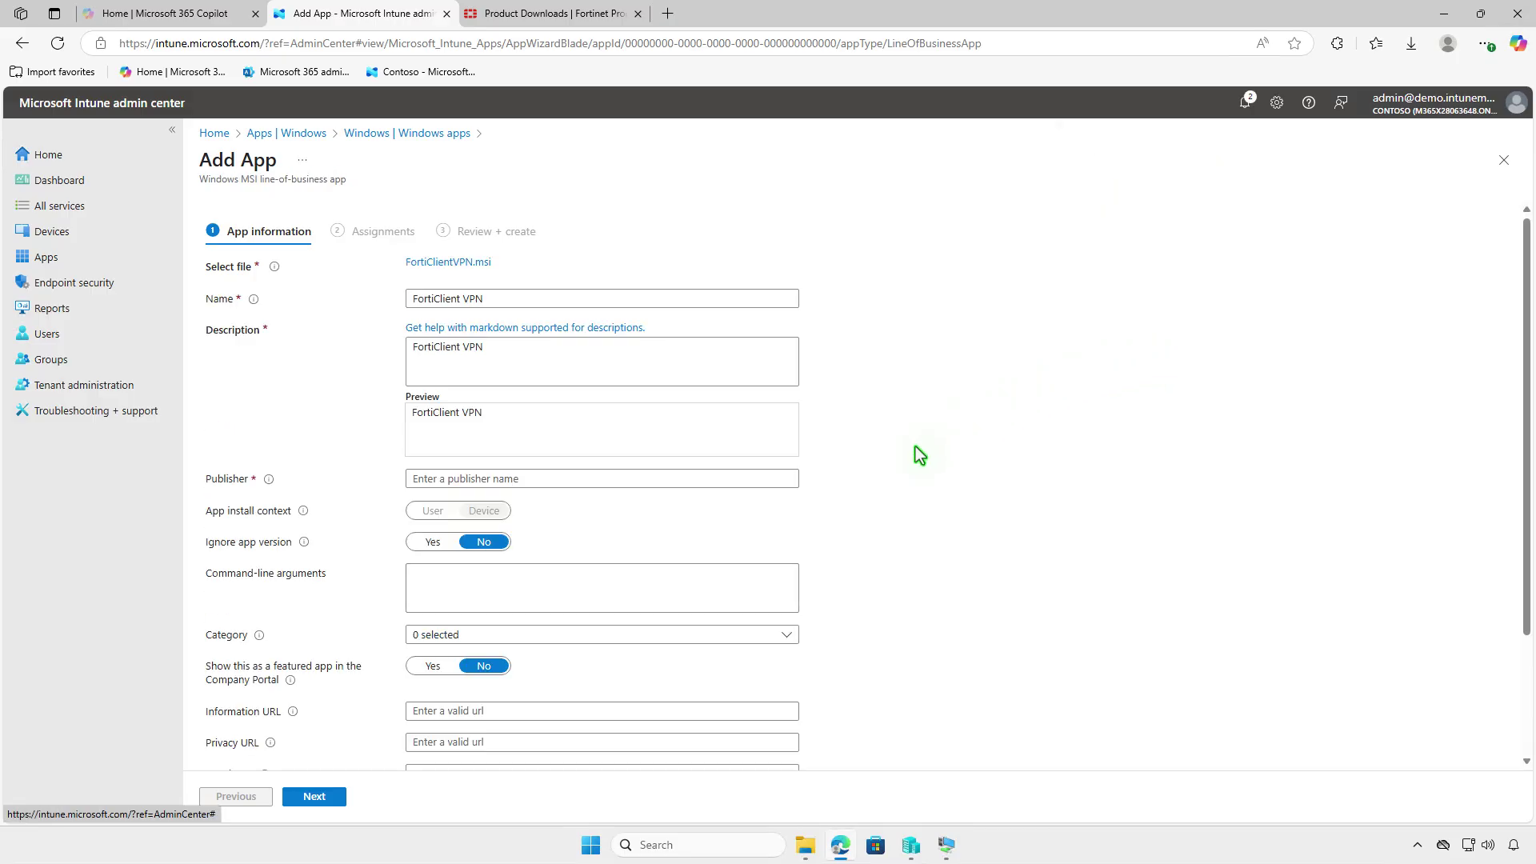
left_click(506, 482)
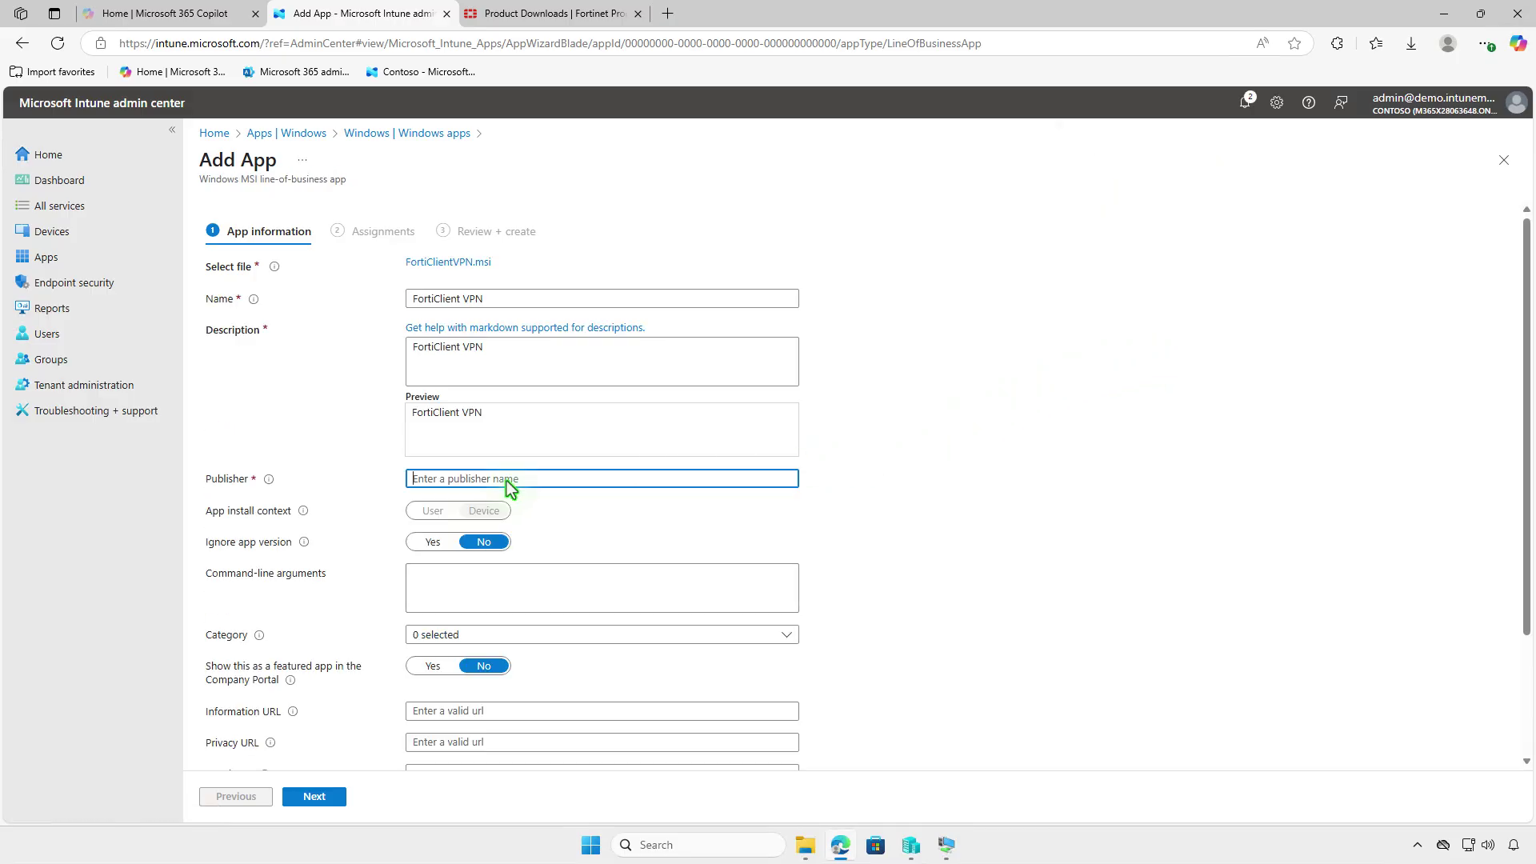
type("Fortinet")
left_click(856, 455)
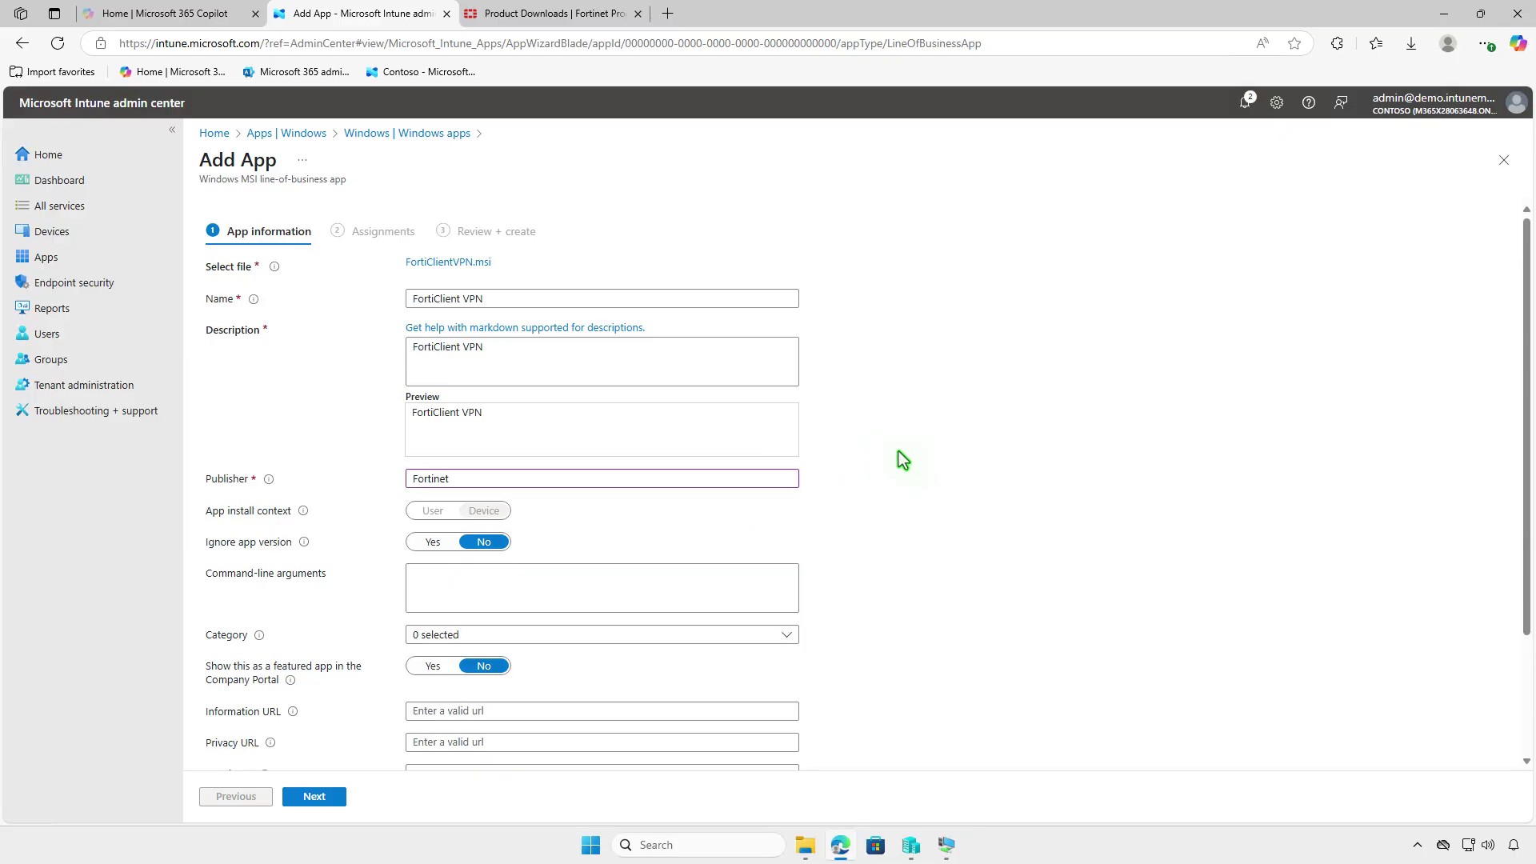
scroll(903, 459, "down", 2)
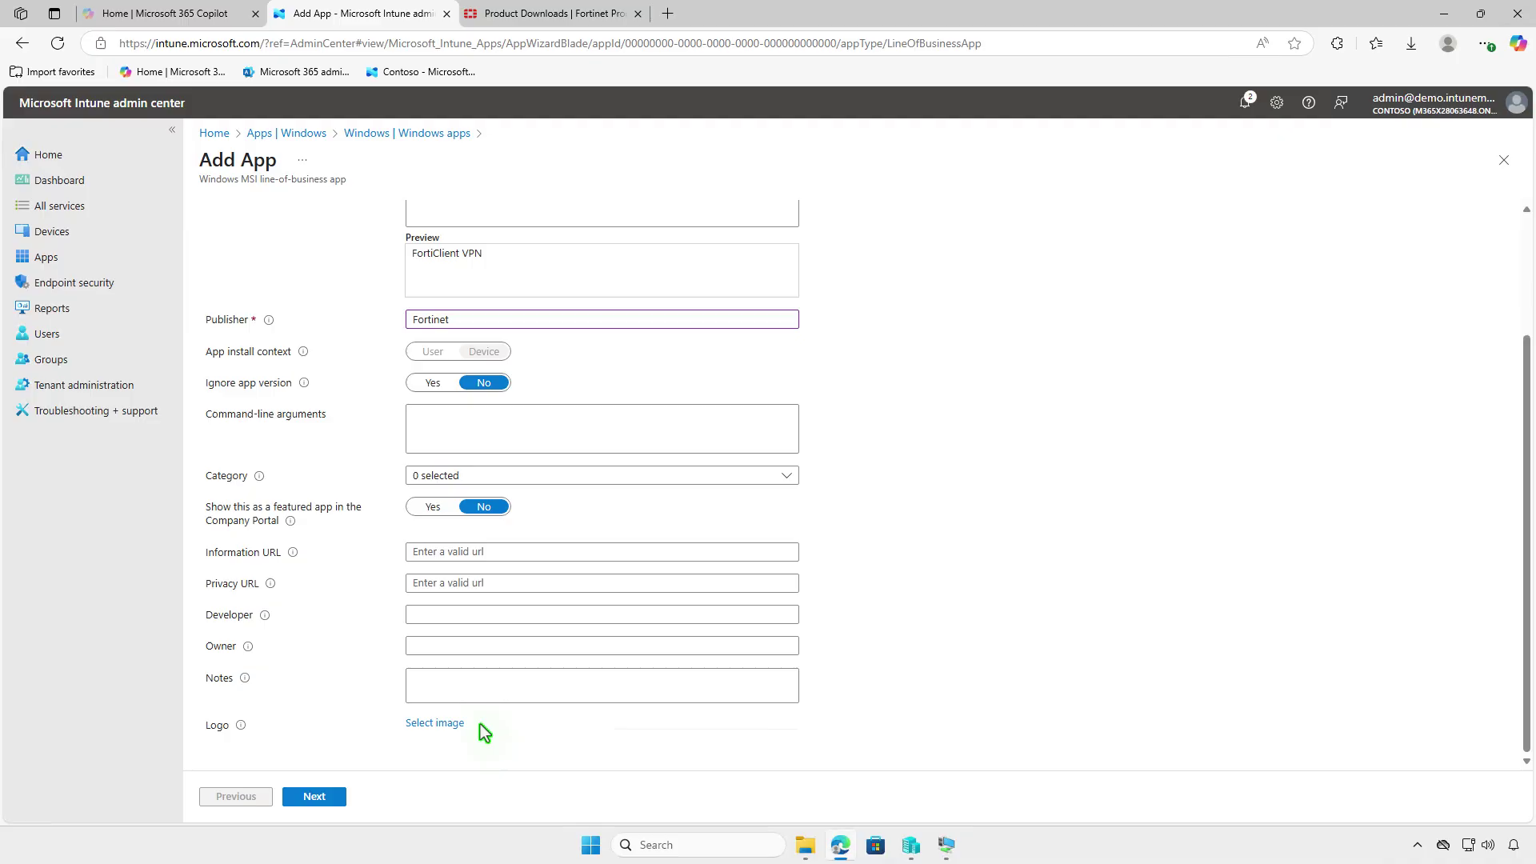
Step: Upload unnamed.png from Downloads as the app logo
left_click(434, 723)
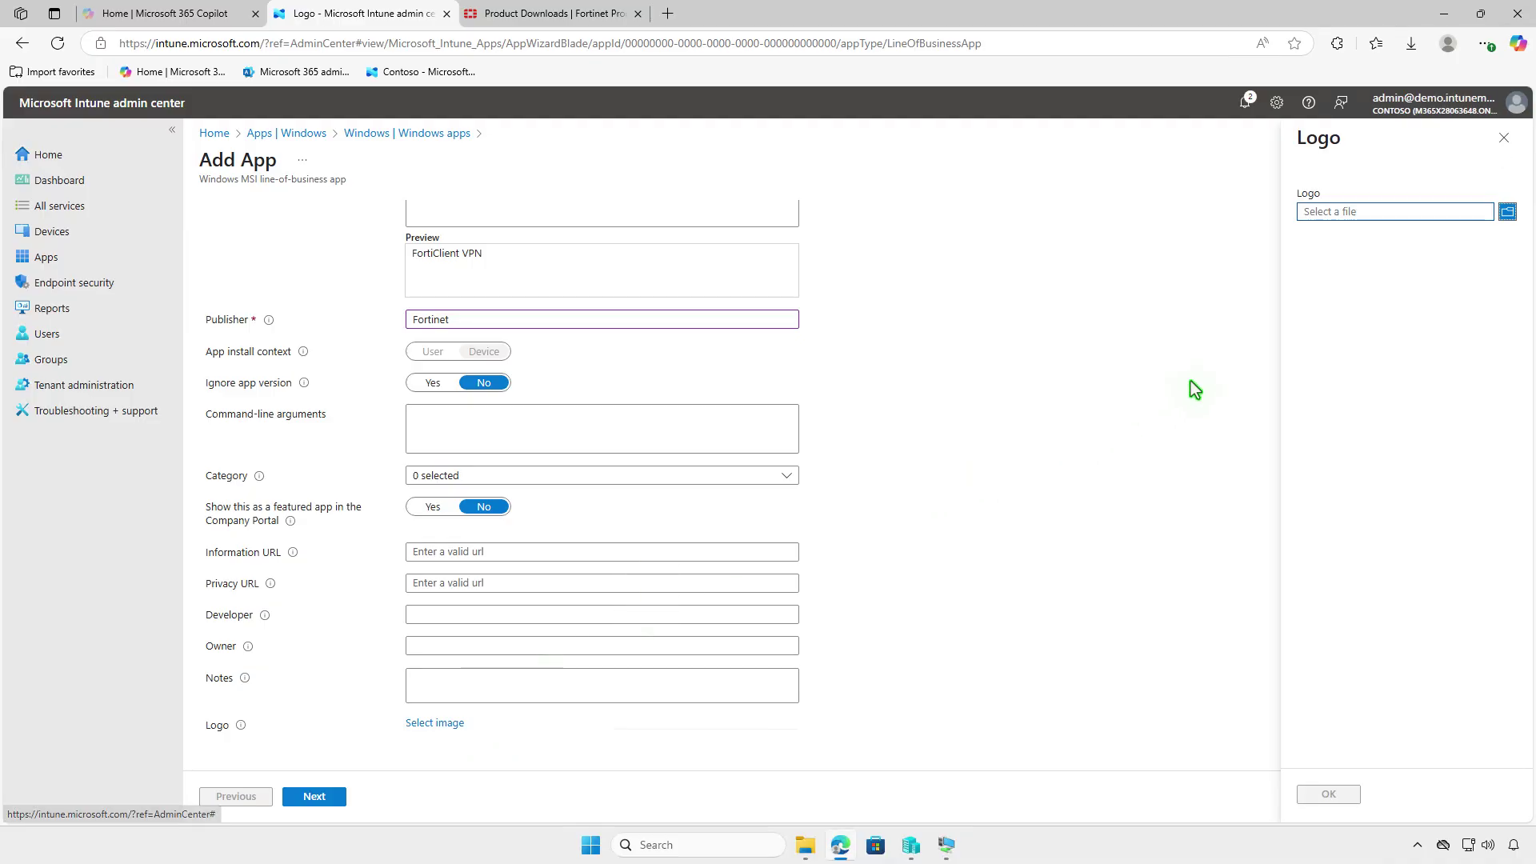
left_click(1354, 213)
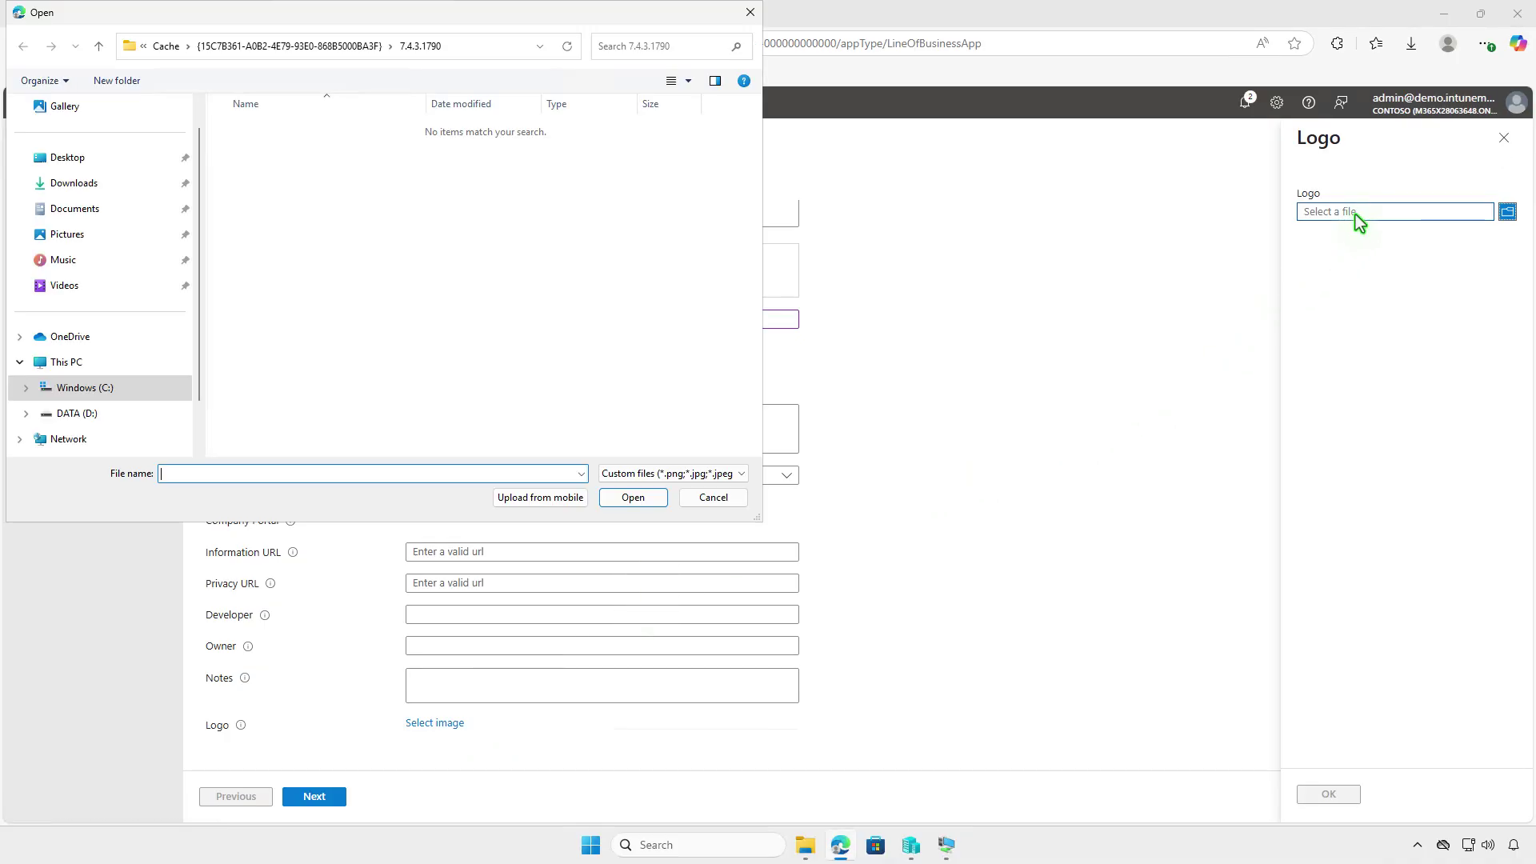
left_click(136, 185)
left_click(285, 154)
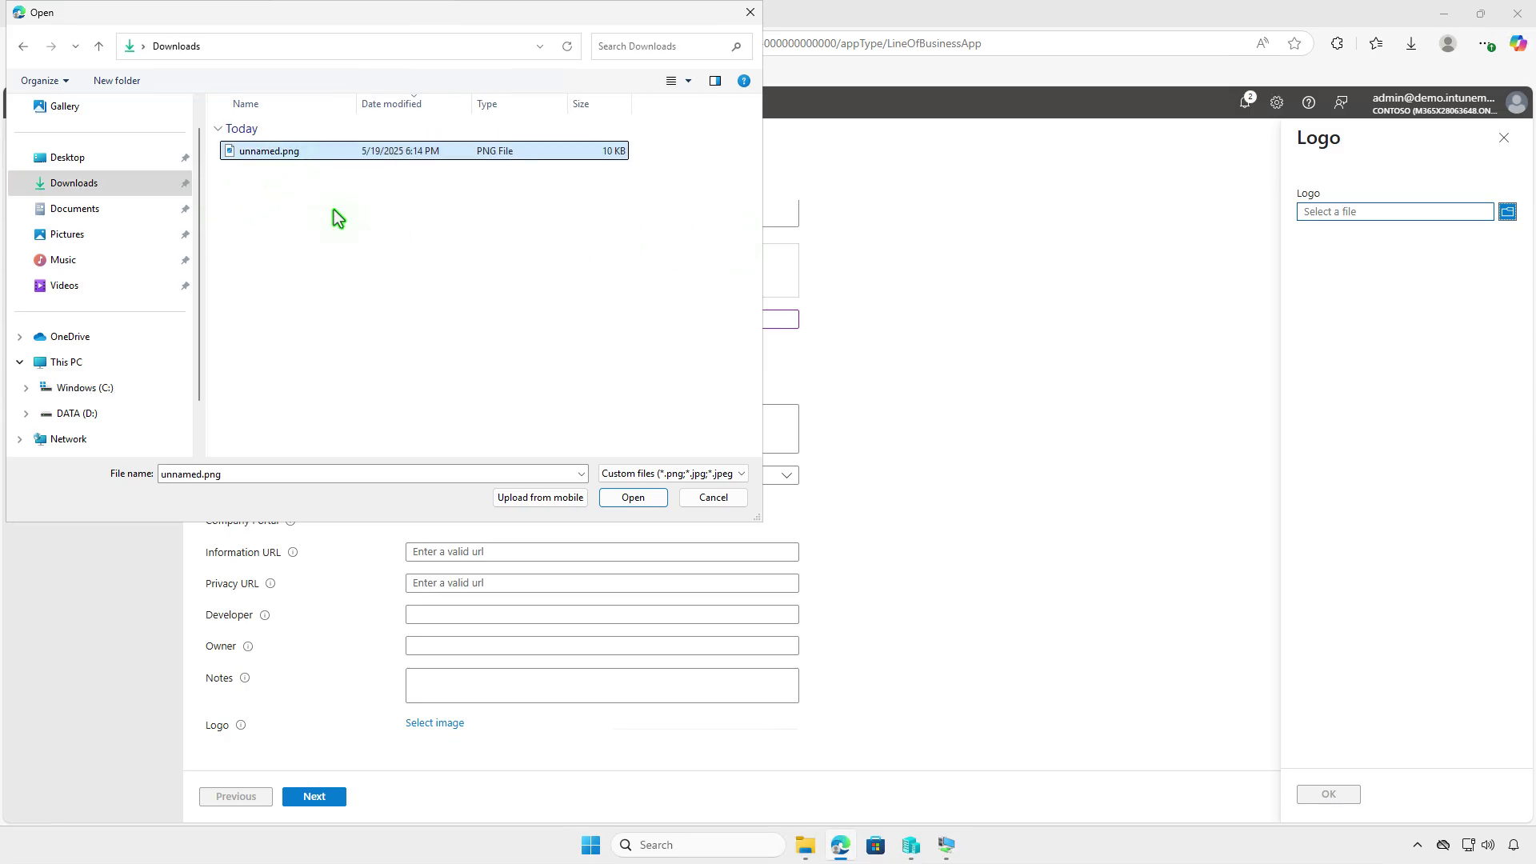
left_click(632, 497)
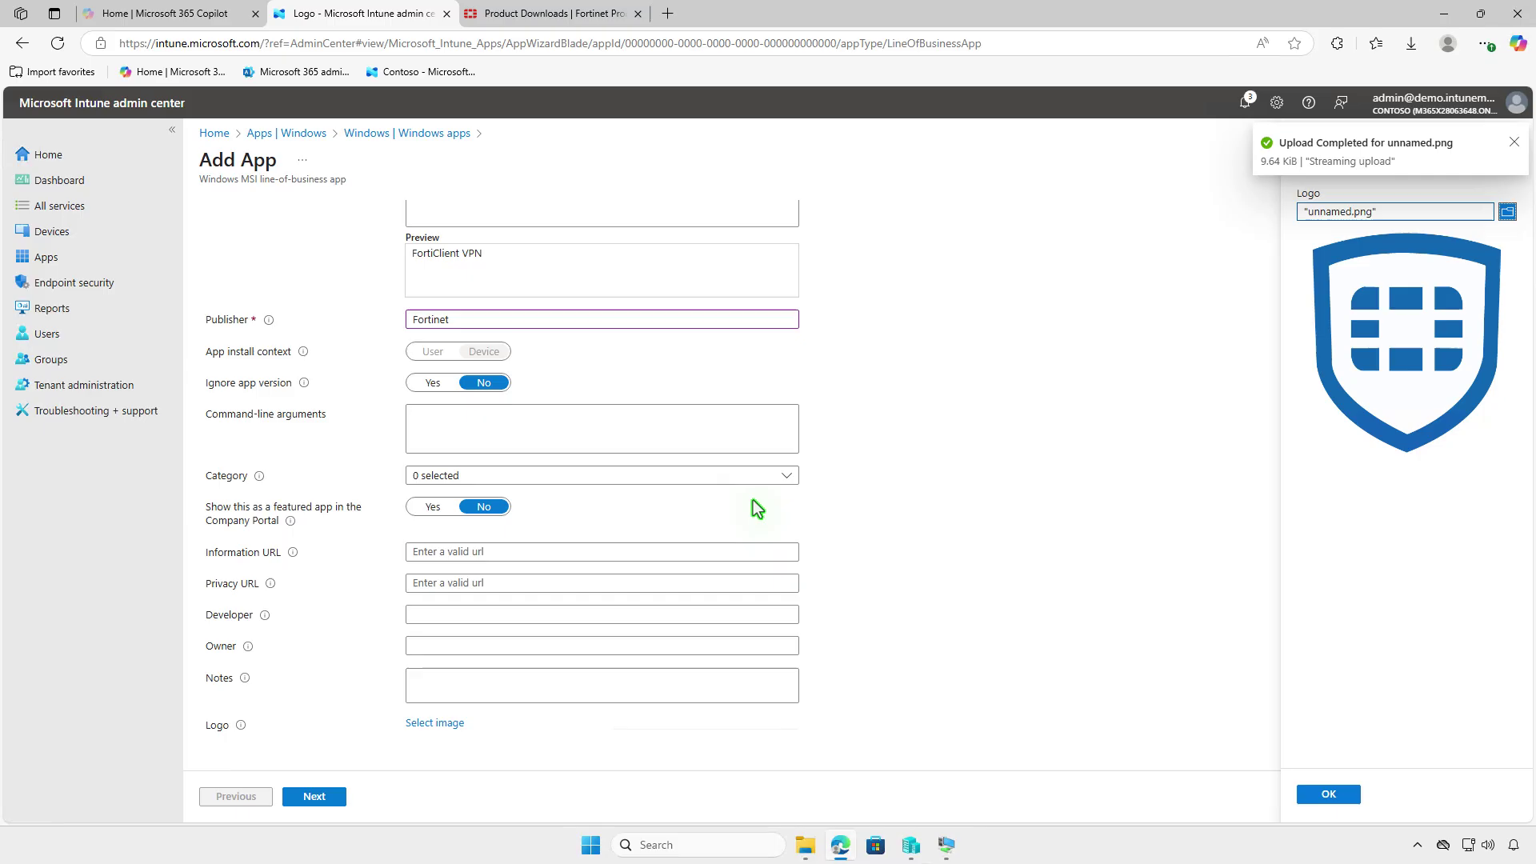
left_click(1316, 794)
scroll(929, 689, "down", 2)
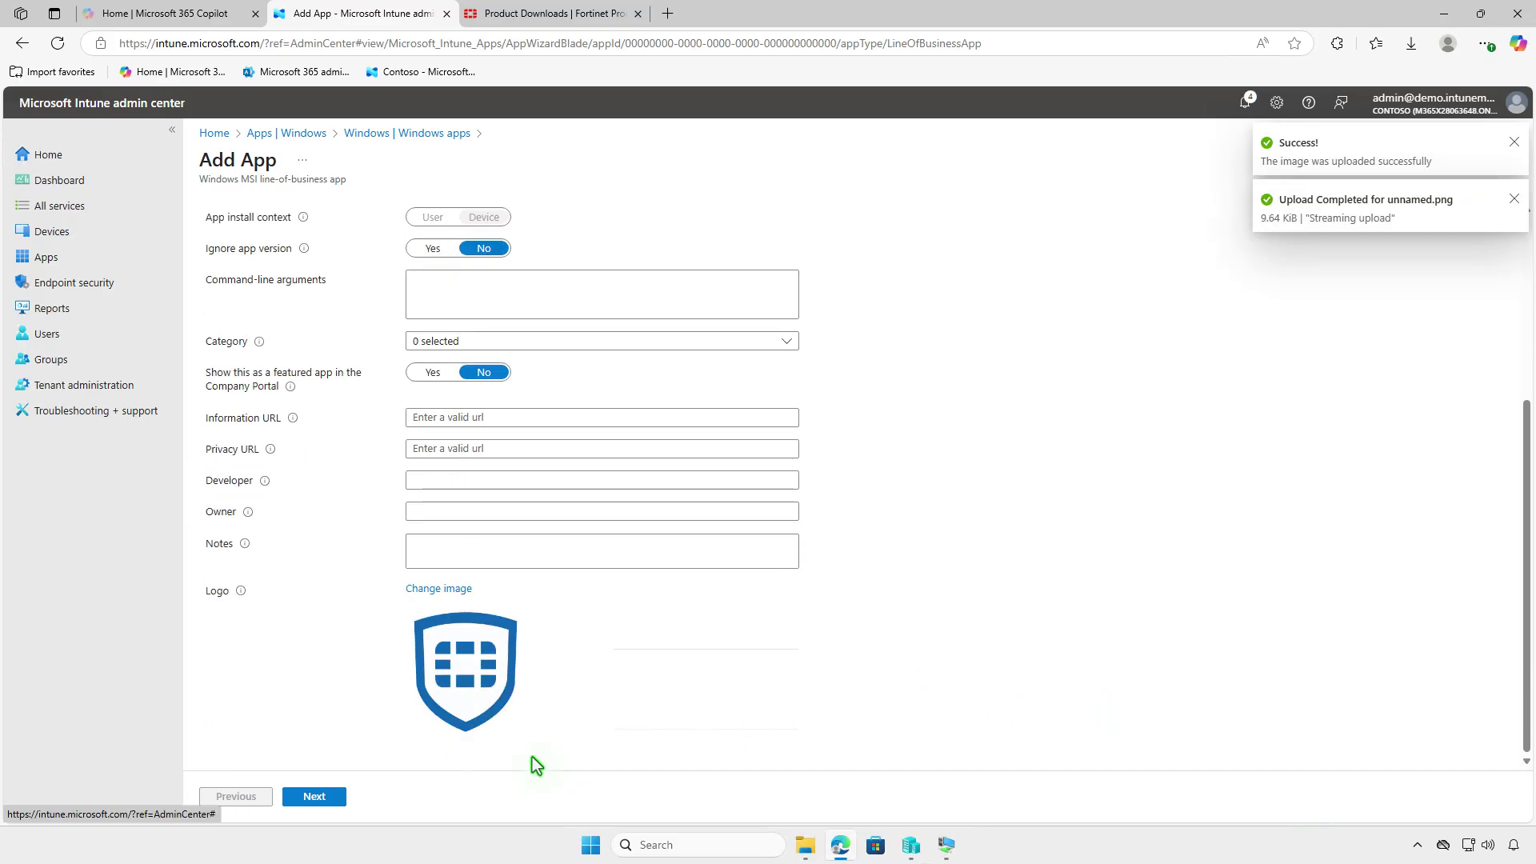
Step: Make the FortiClient VPN MSI app available to Test_Users and create it
left_click(334, 800)
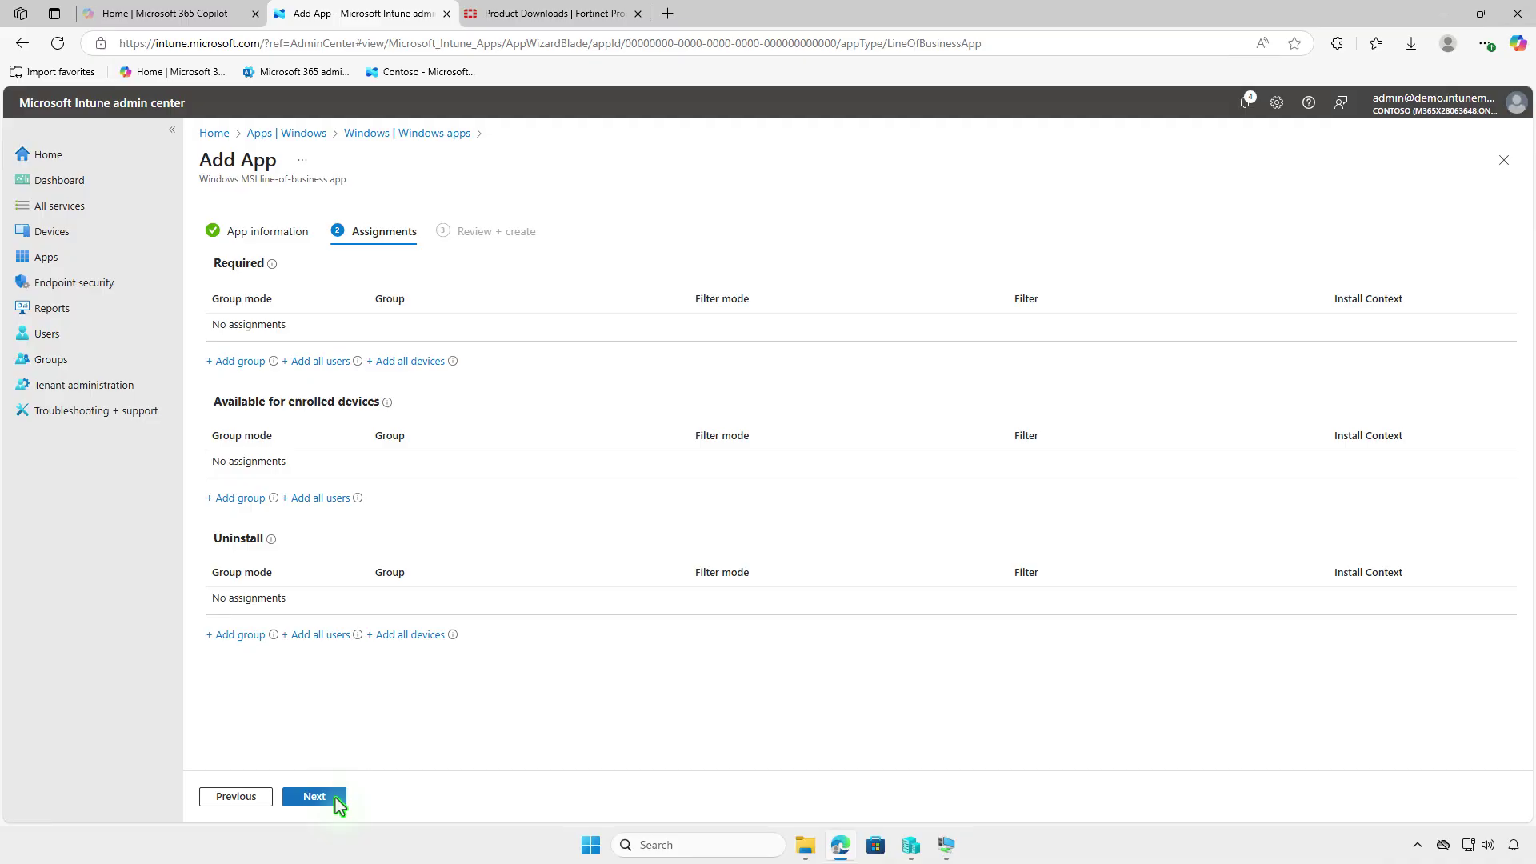
left_click(248, 500)
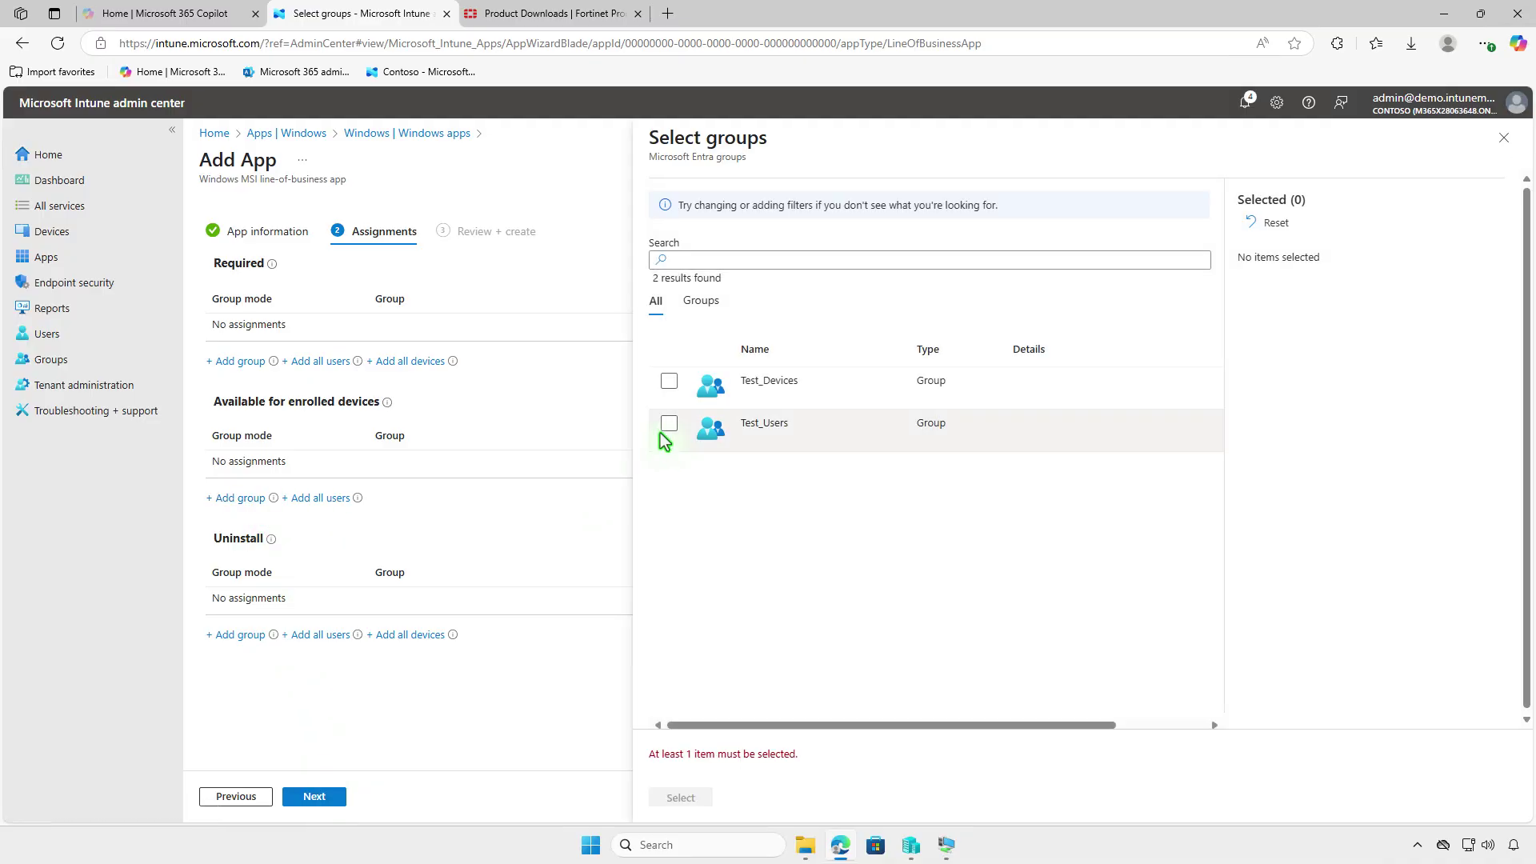
left_click(669, 425)
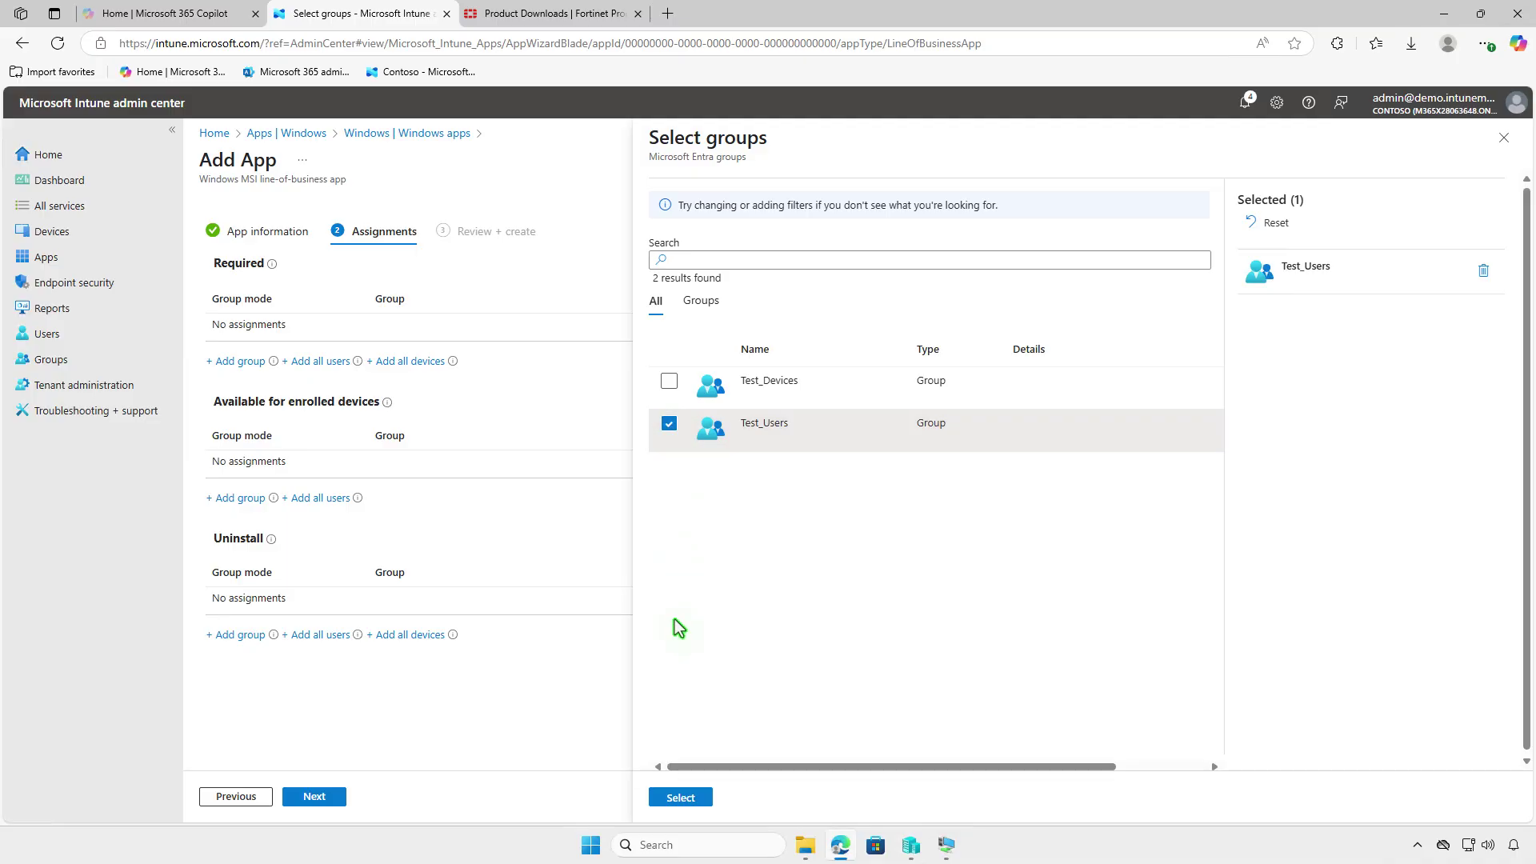
left_click(682, 798)
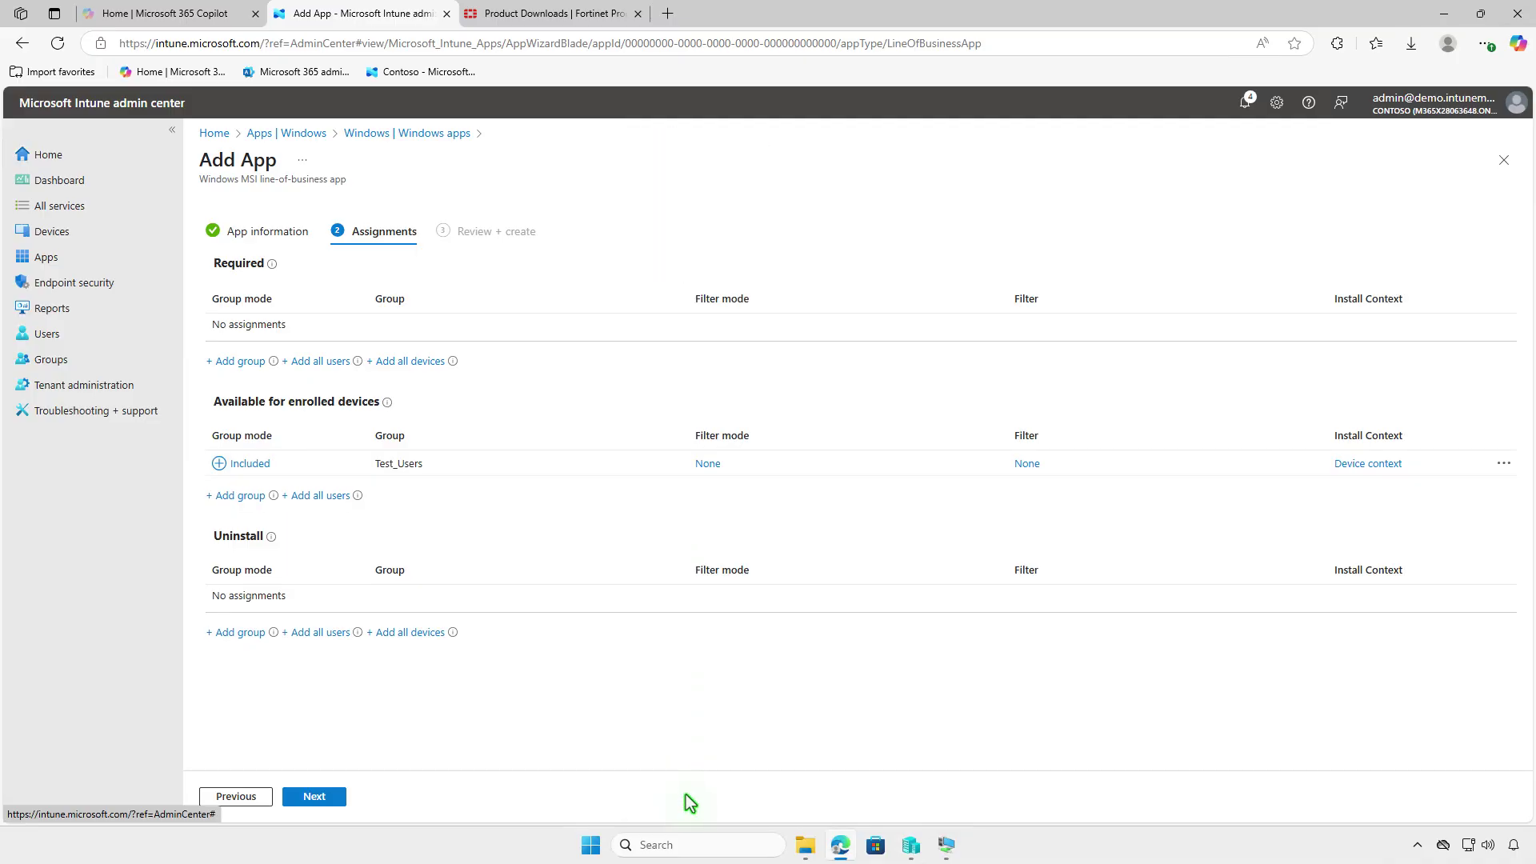
left_click(336, 797)
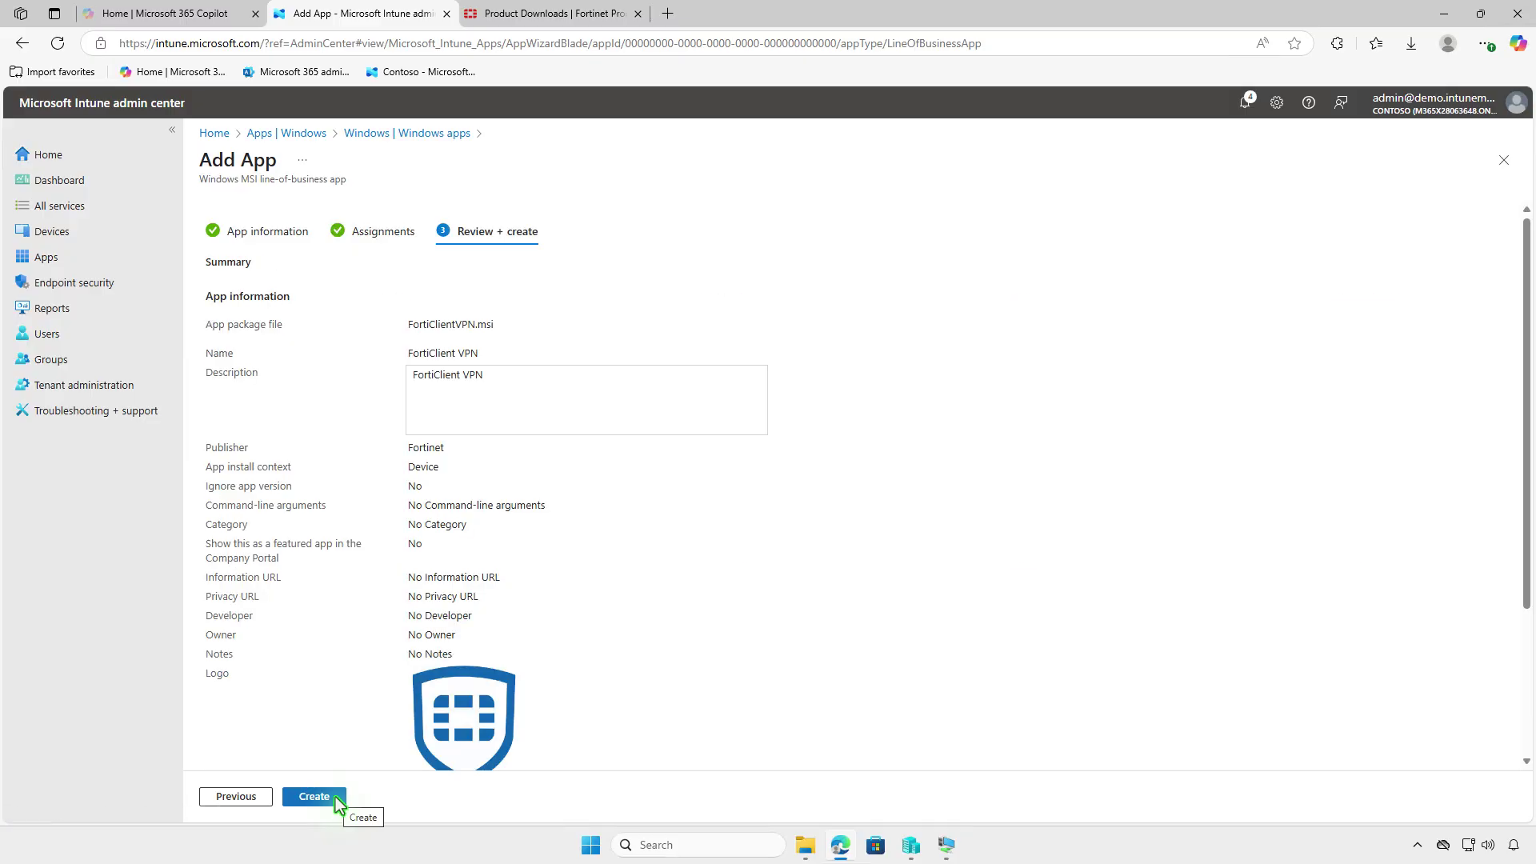
left_click(334, 796)
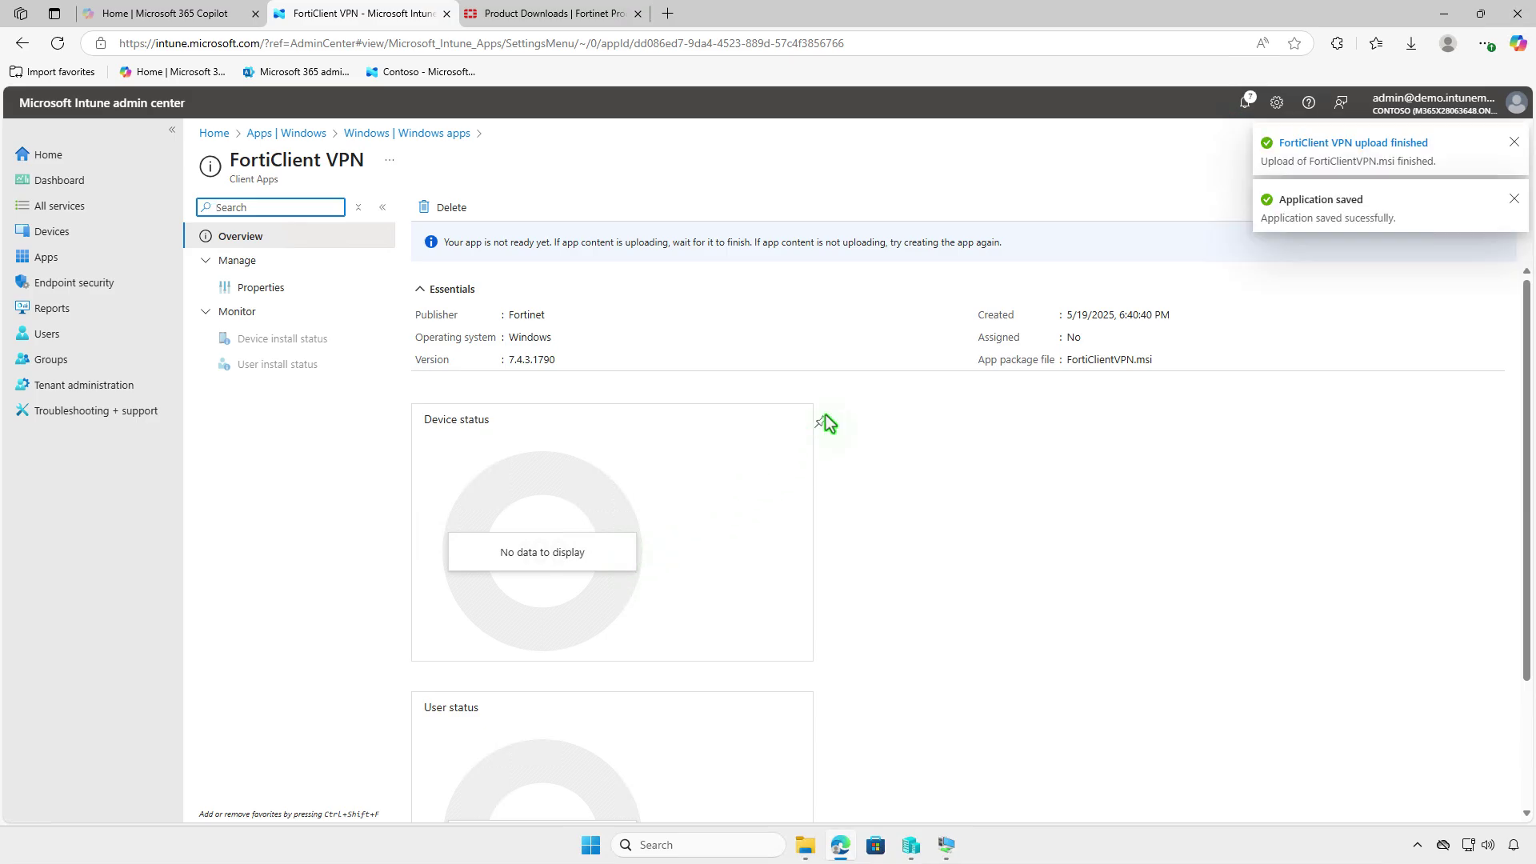
Step: On the test VM, install FortiClient VPN from Company Portal's app list, then return to Intune
left_click(1433, 20)
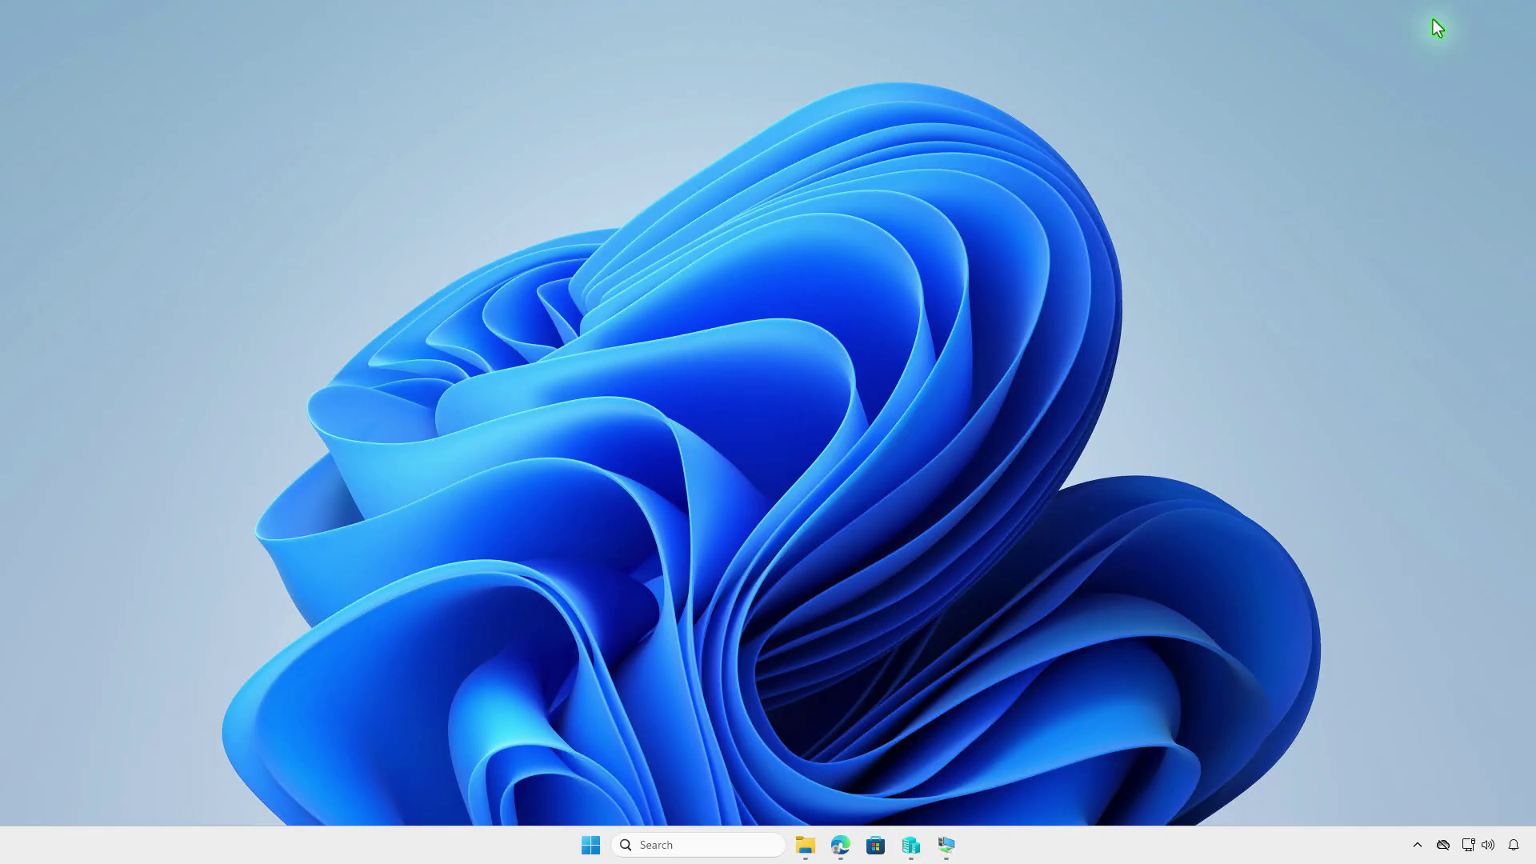
left_click(949, 841)
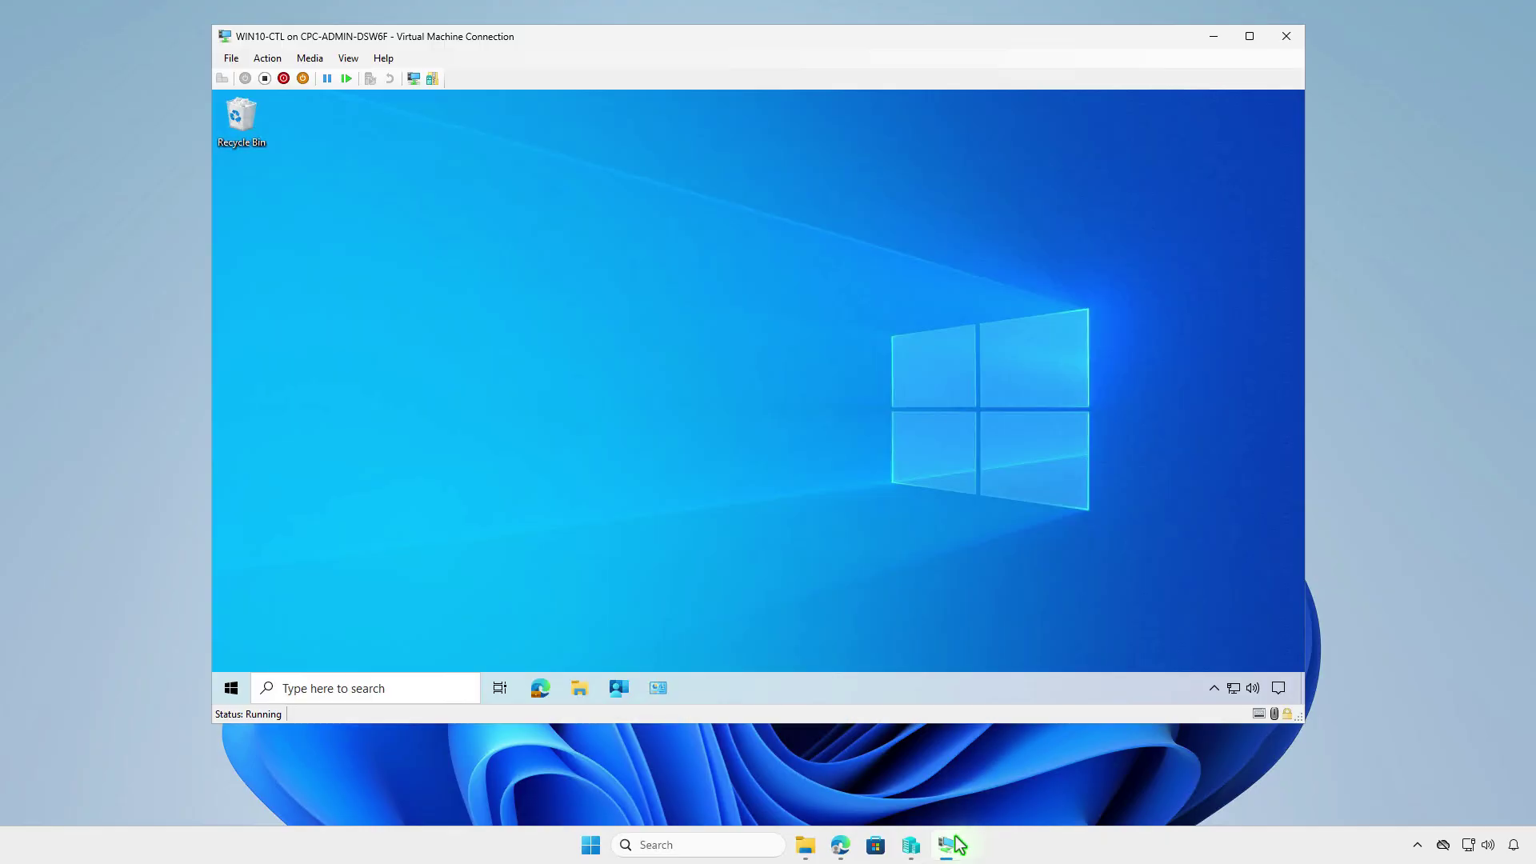
left_click(628, 694)
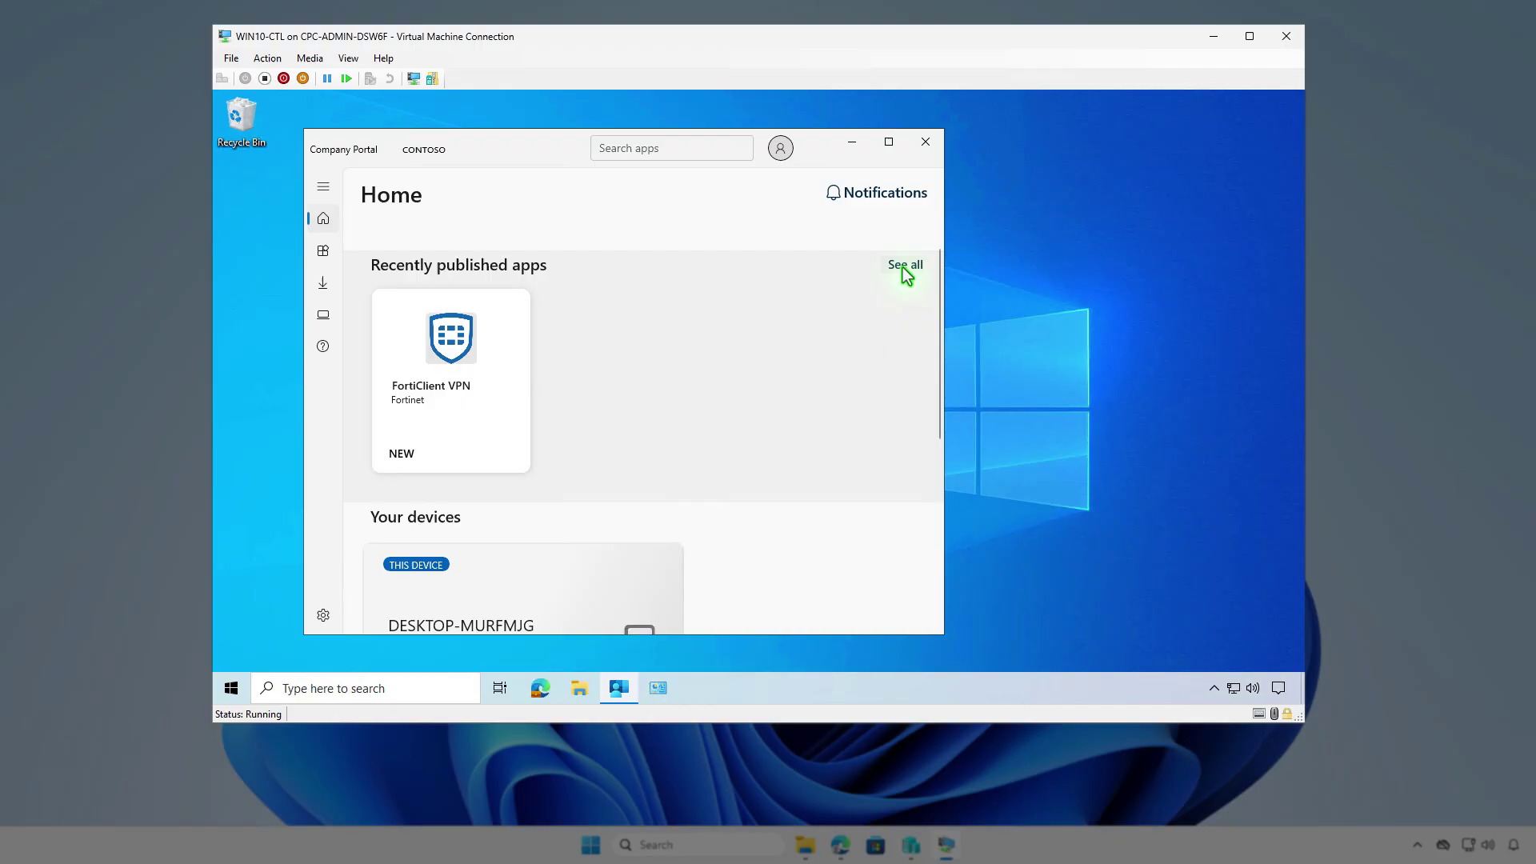
left_click(904, 264)
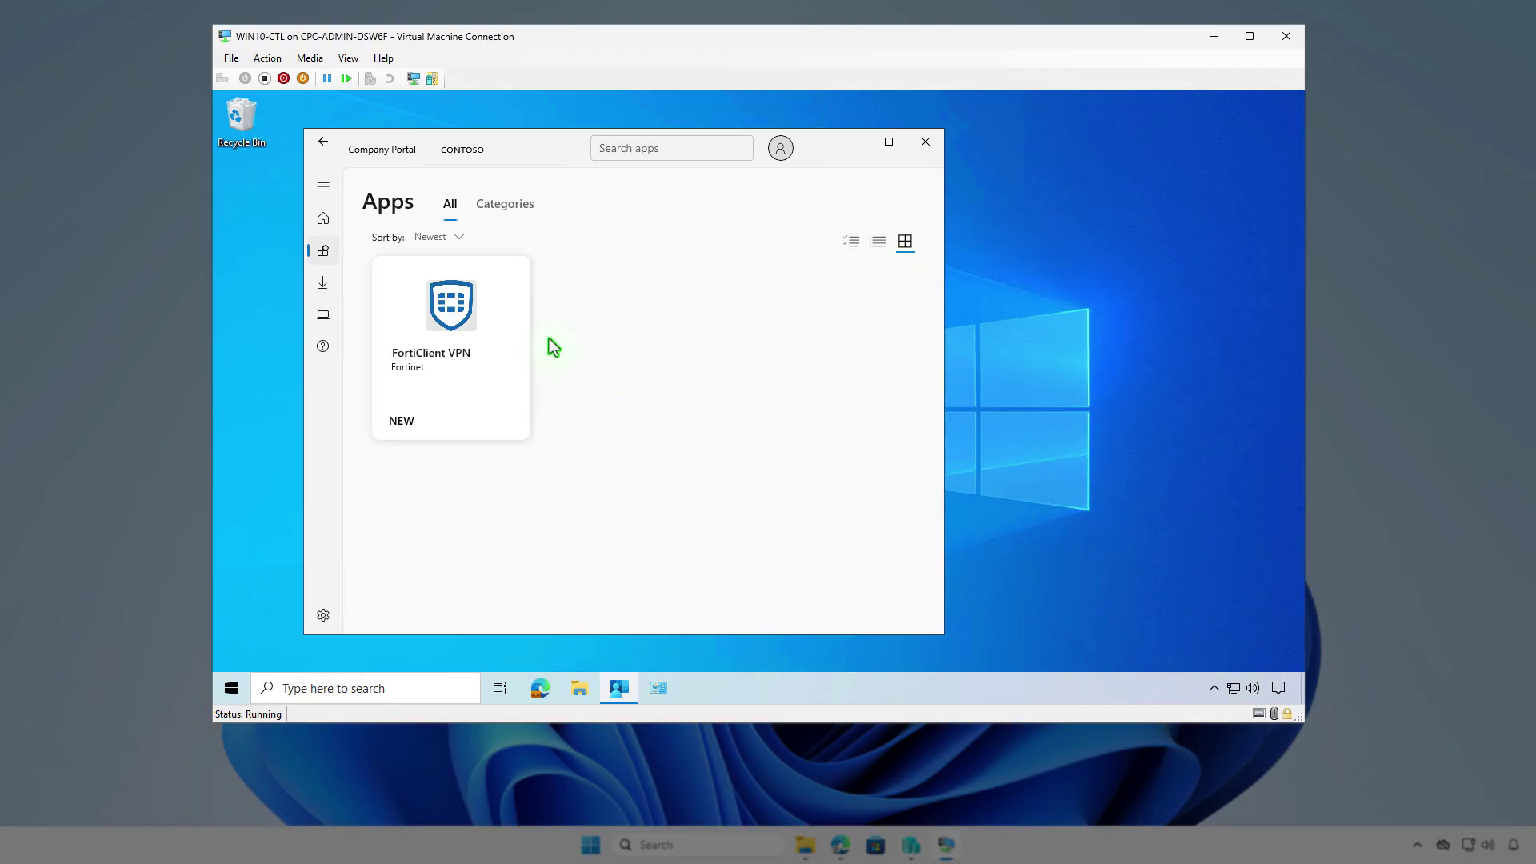
left_click(492, 347)
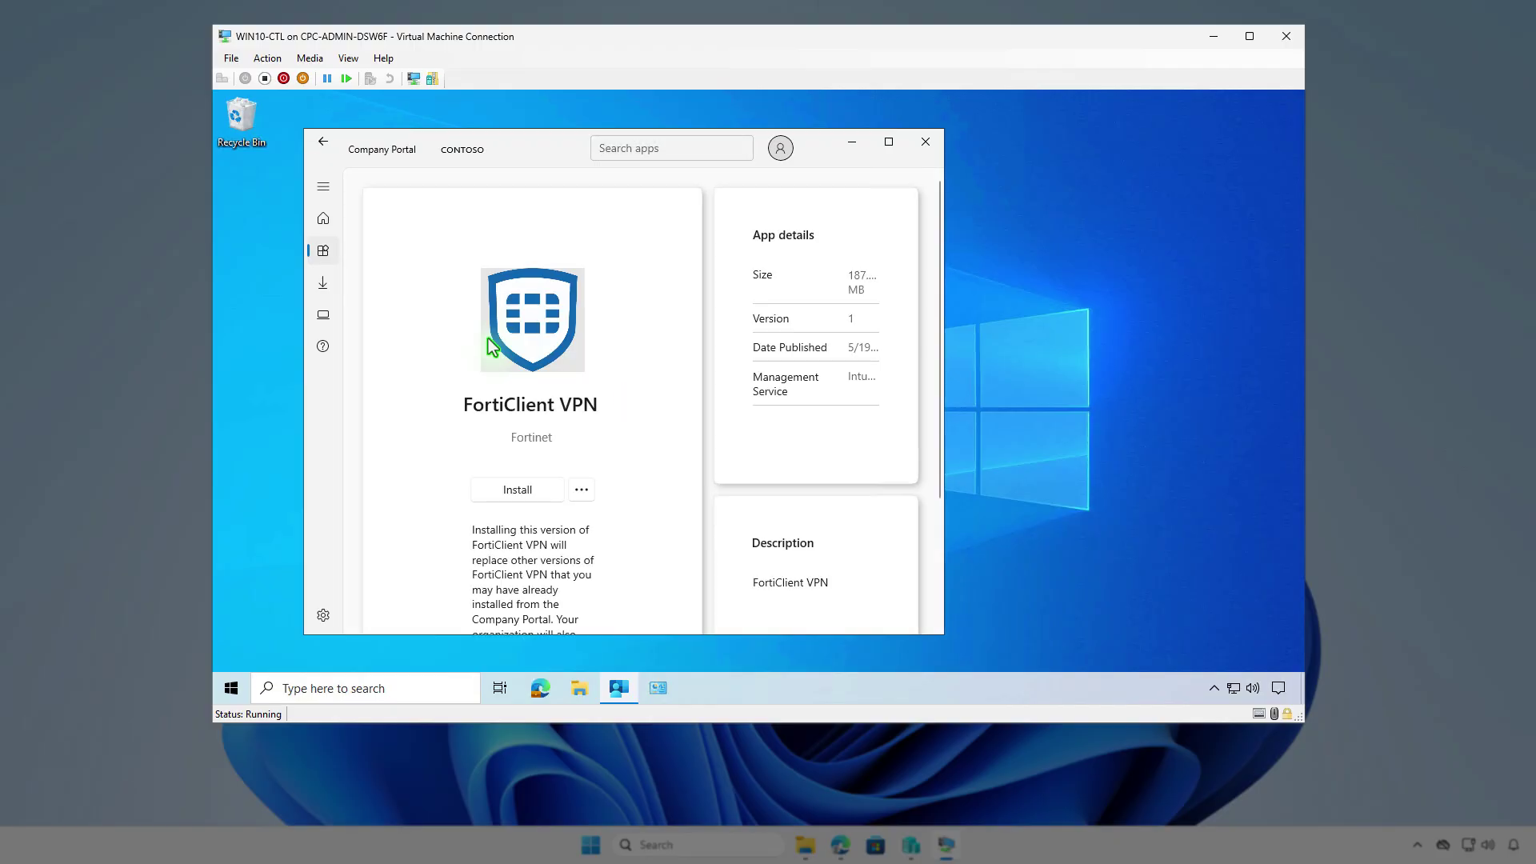
left_click(540, 495)
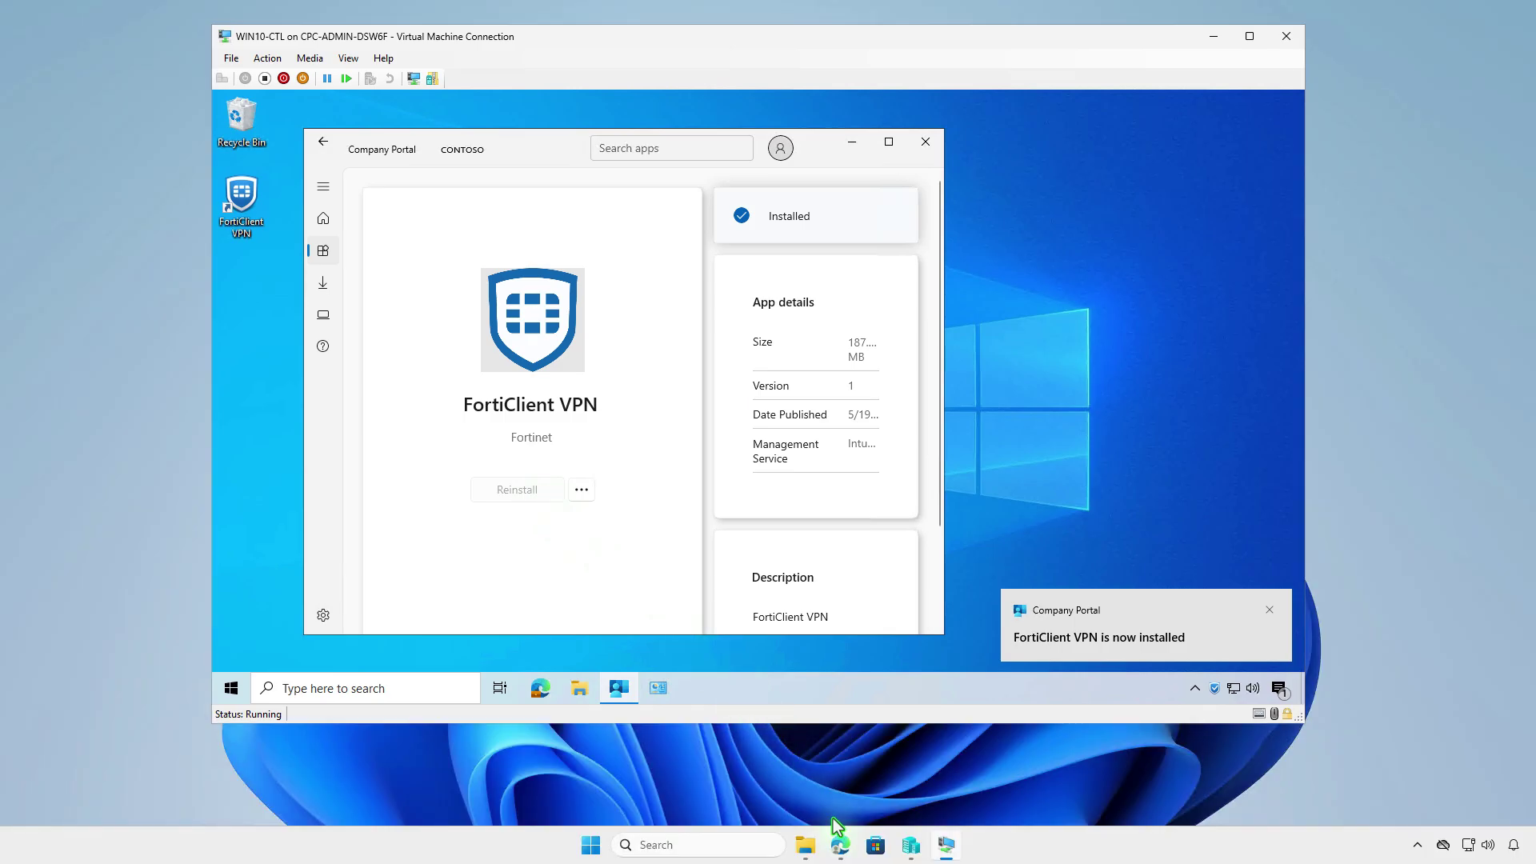
left_click(841, 847)
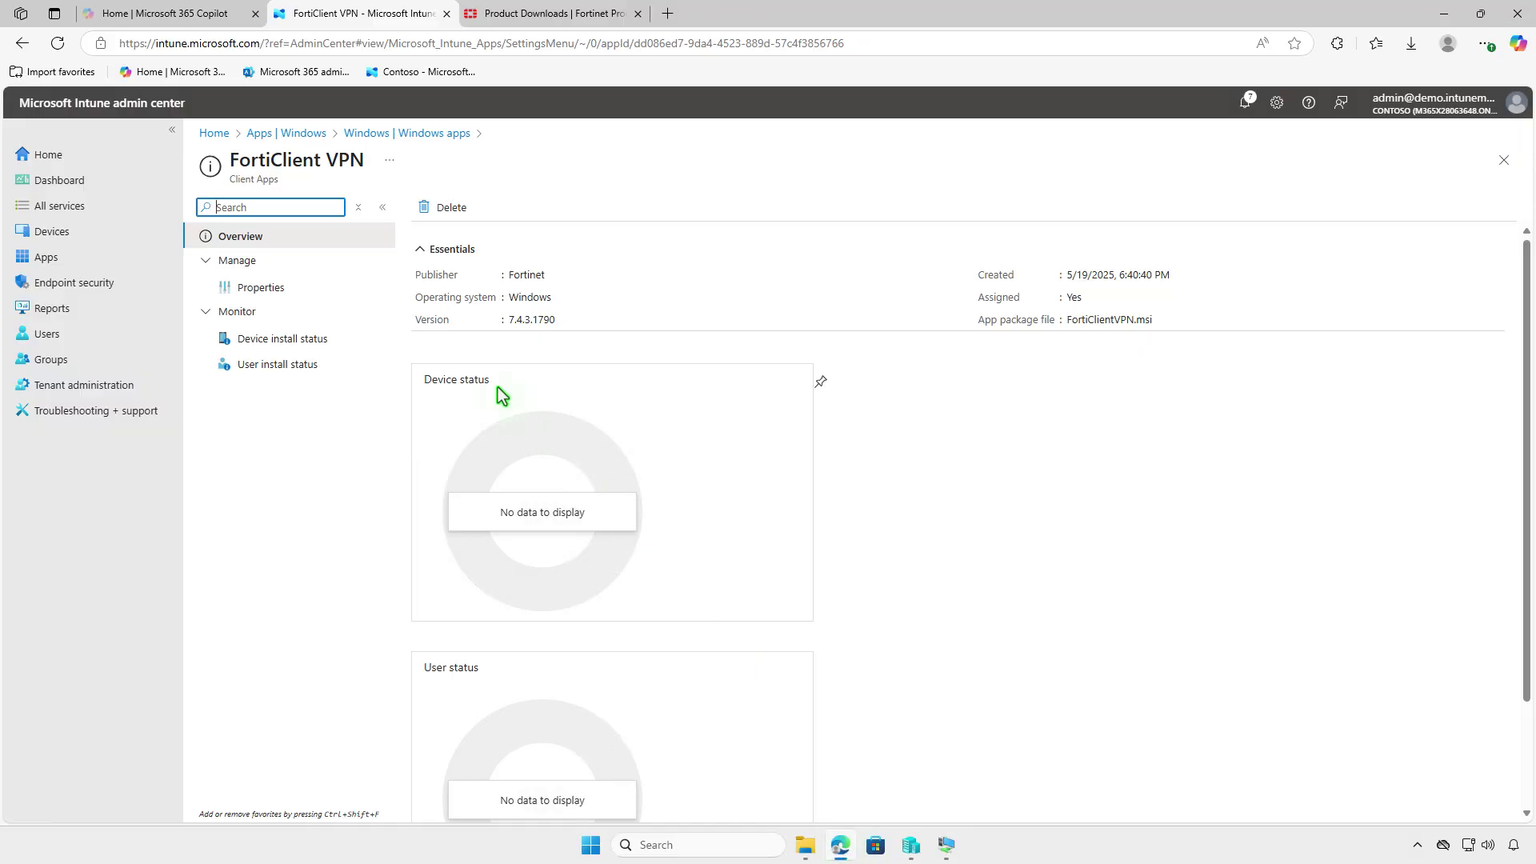
Step: Remove the Test_Users assignment from the FortiClient VPN app's assignments
left_click(319, 293)
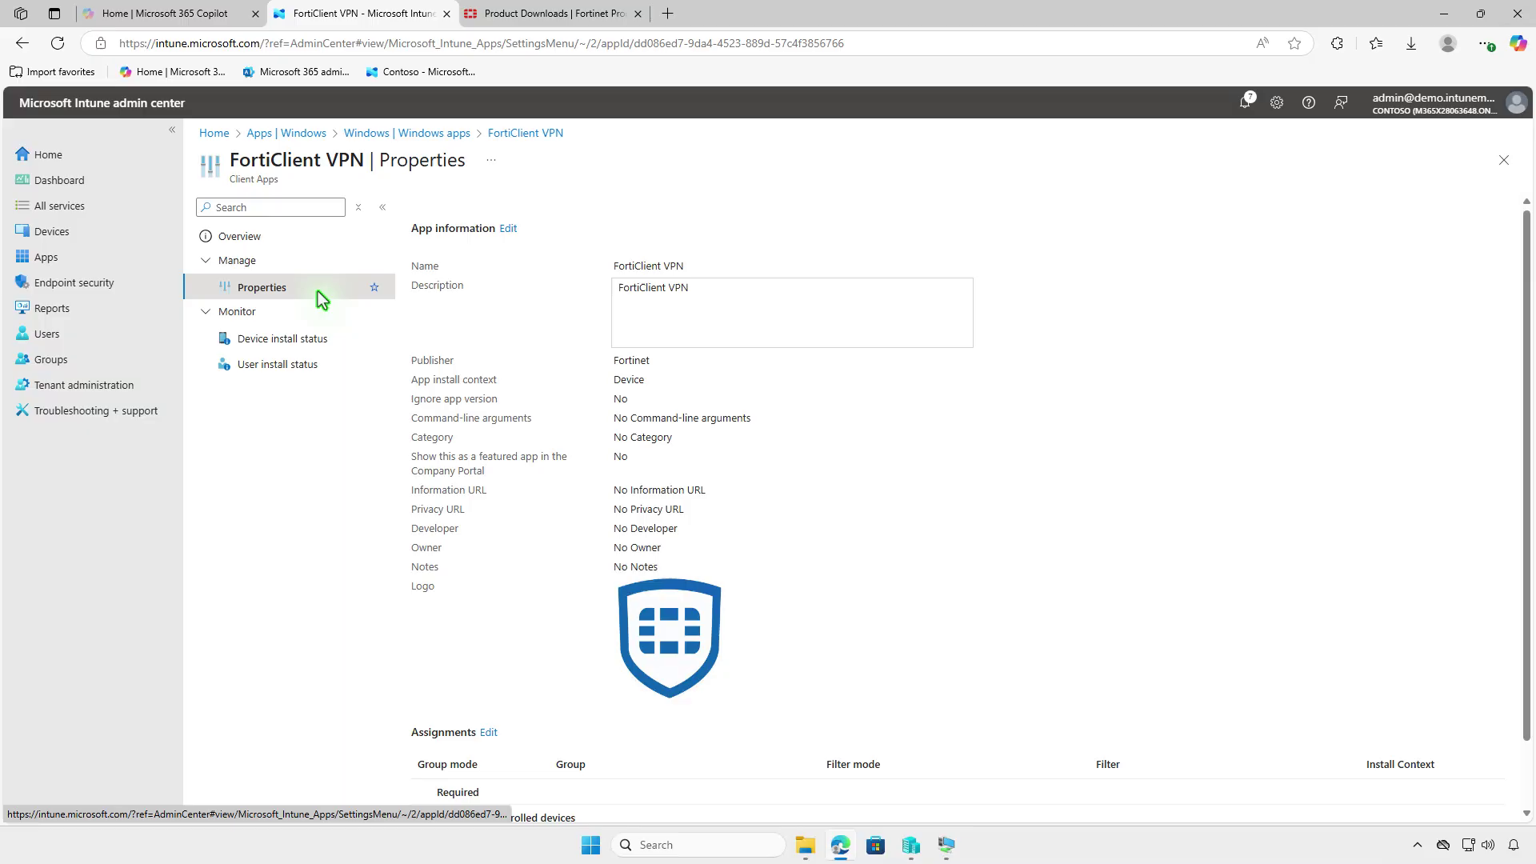
scroll(707, 530, "down", 1)
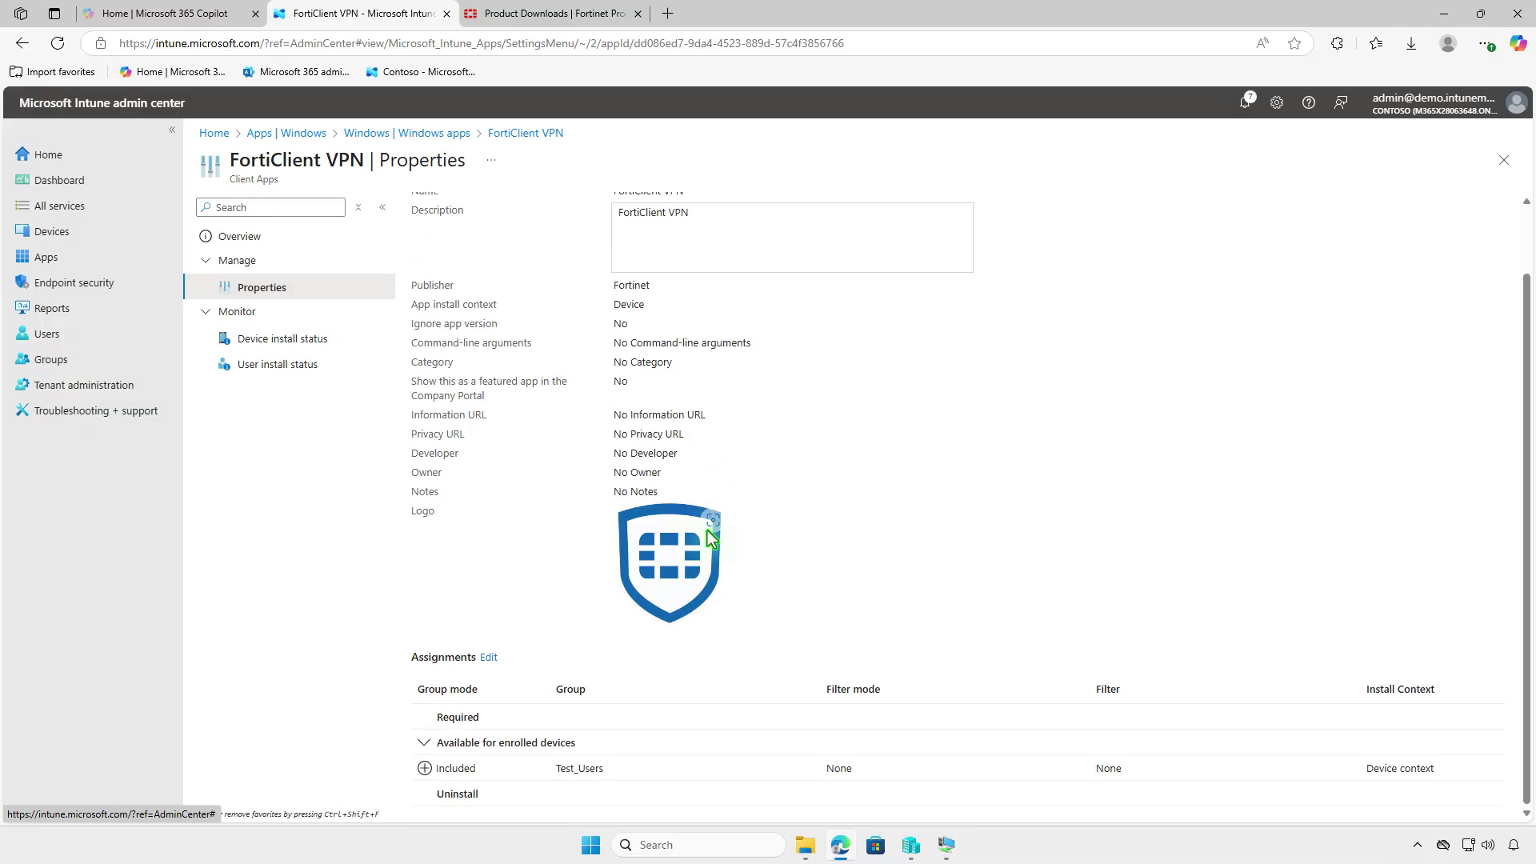
left_click(488, 656)
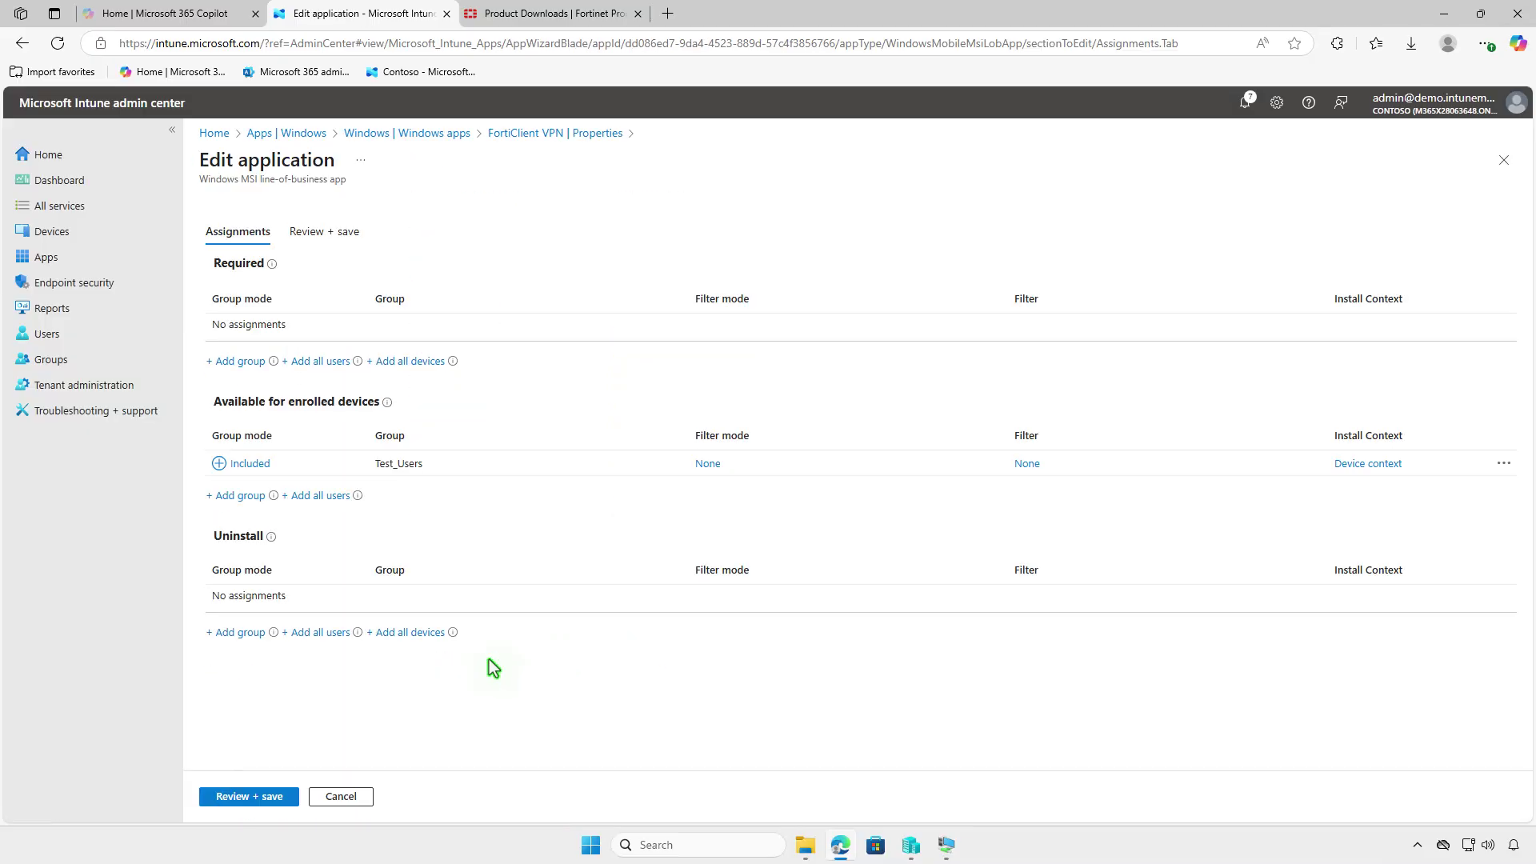
left_click(1502, 463)
left_click(1468, 474)
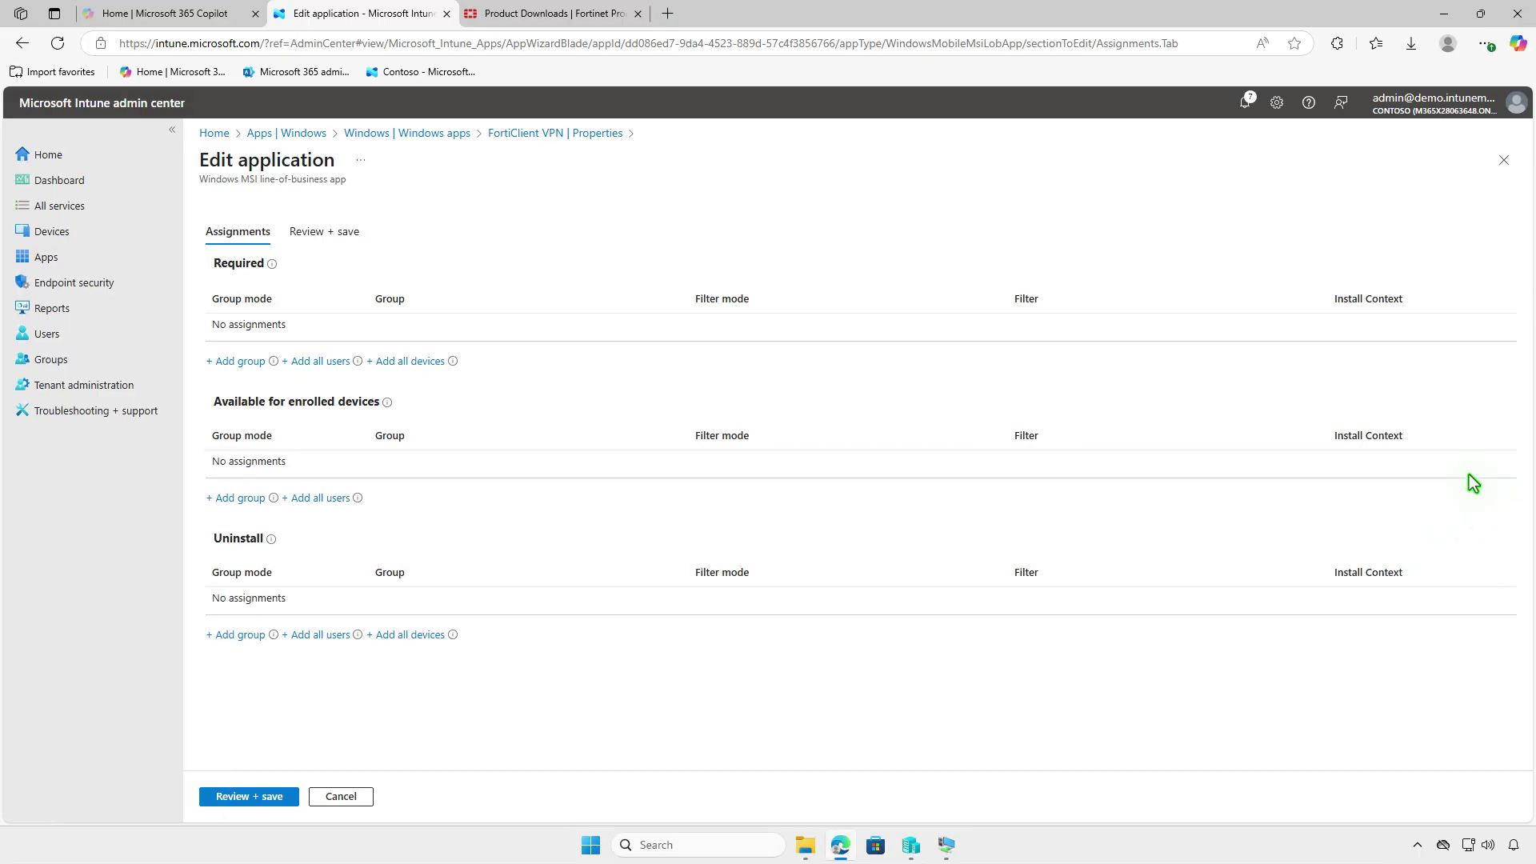
Step: Assign the app to Test_Devices as Uninstall and save the assignments
left_click(240, 636)
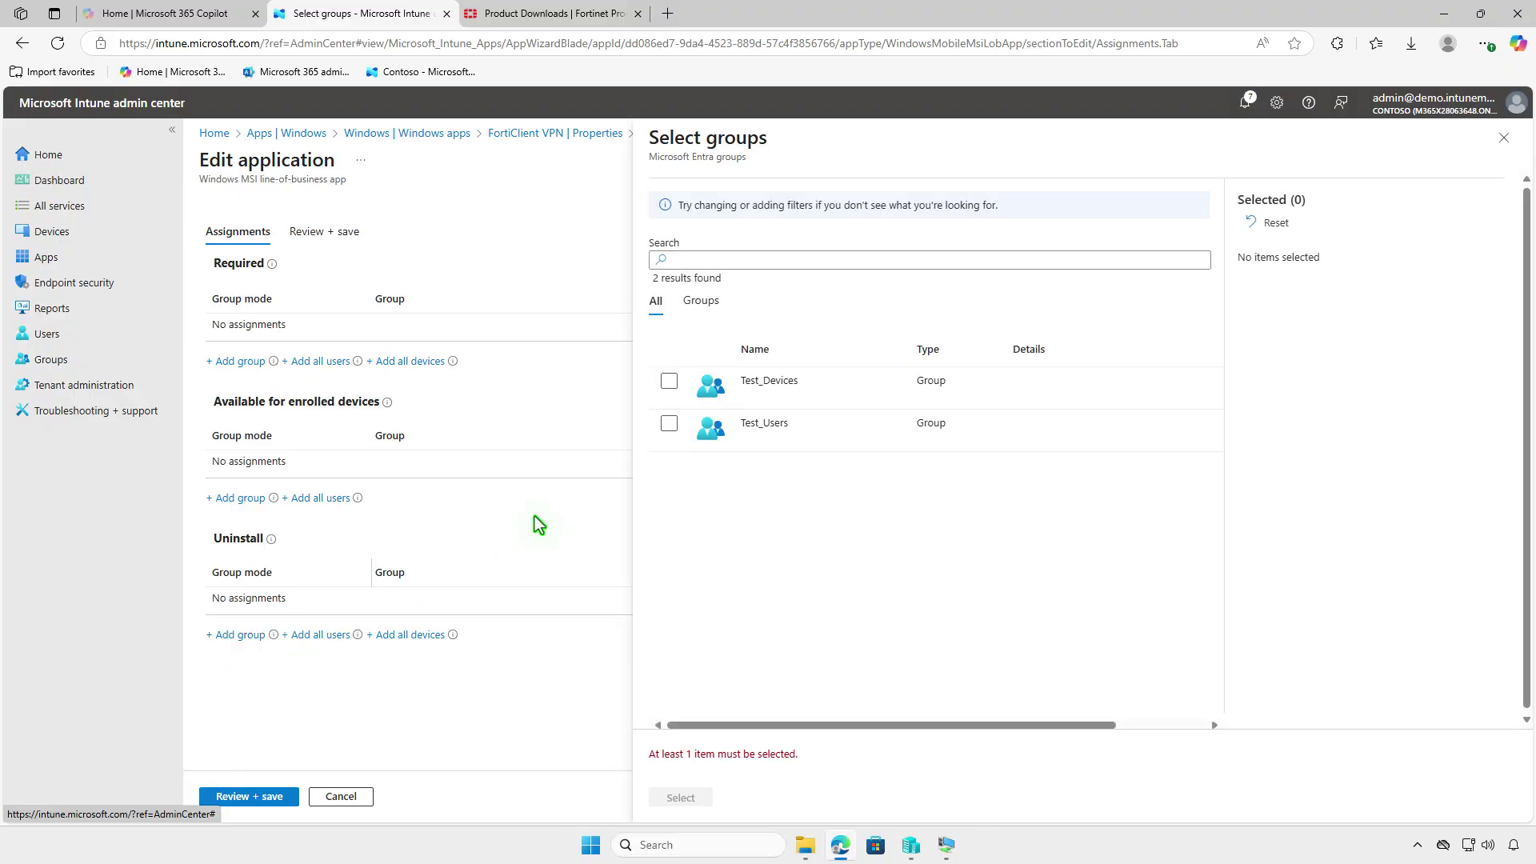
left_click(668, 382)
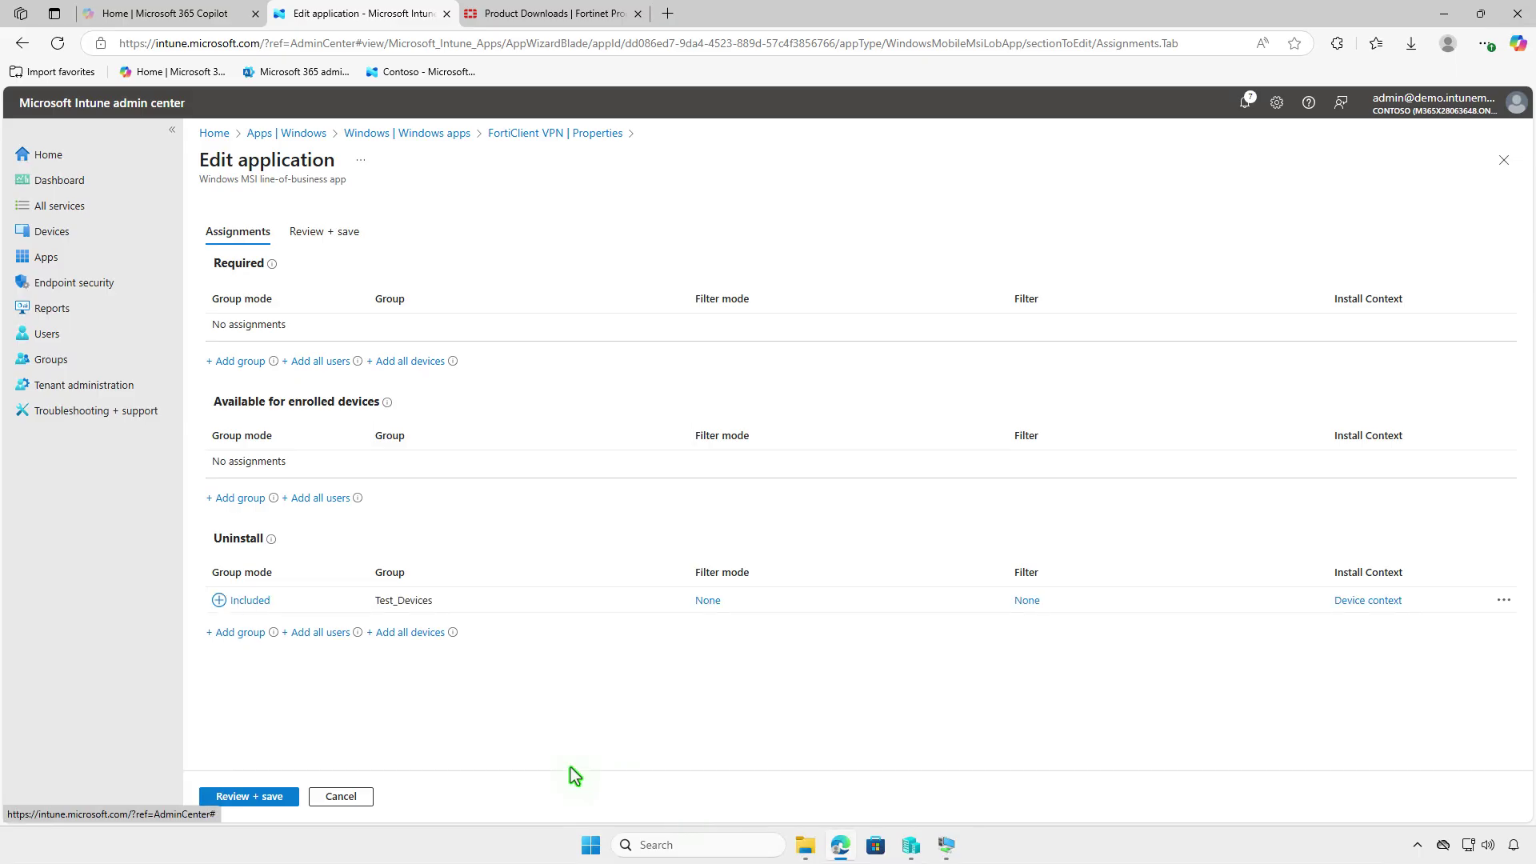
left_click(237, 798)
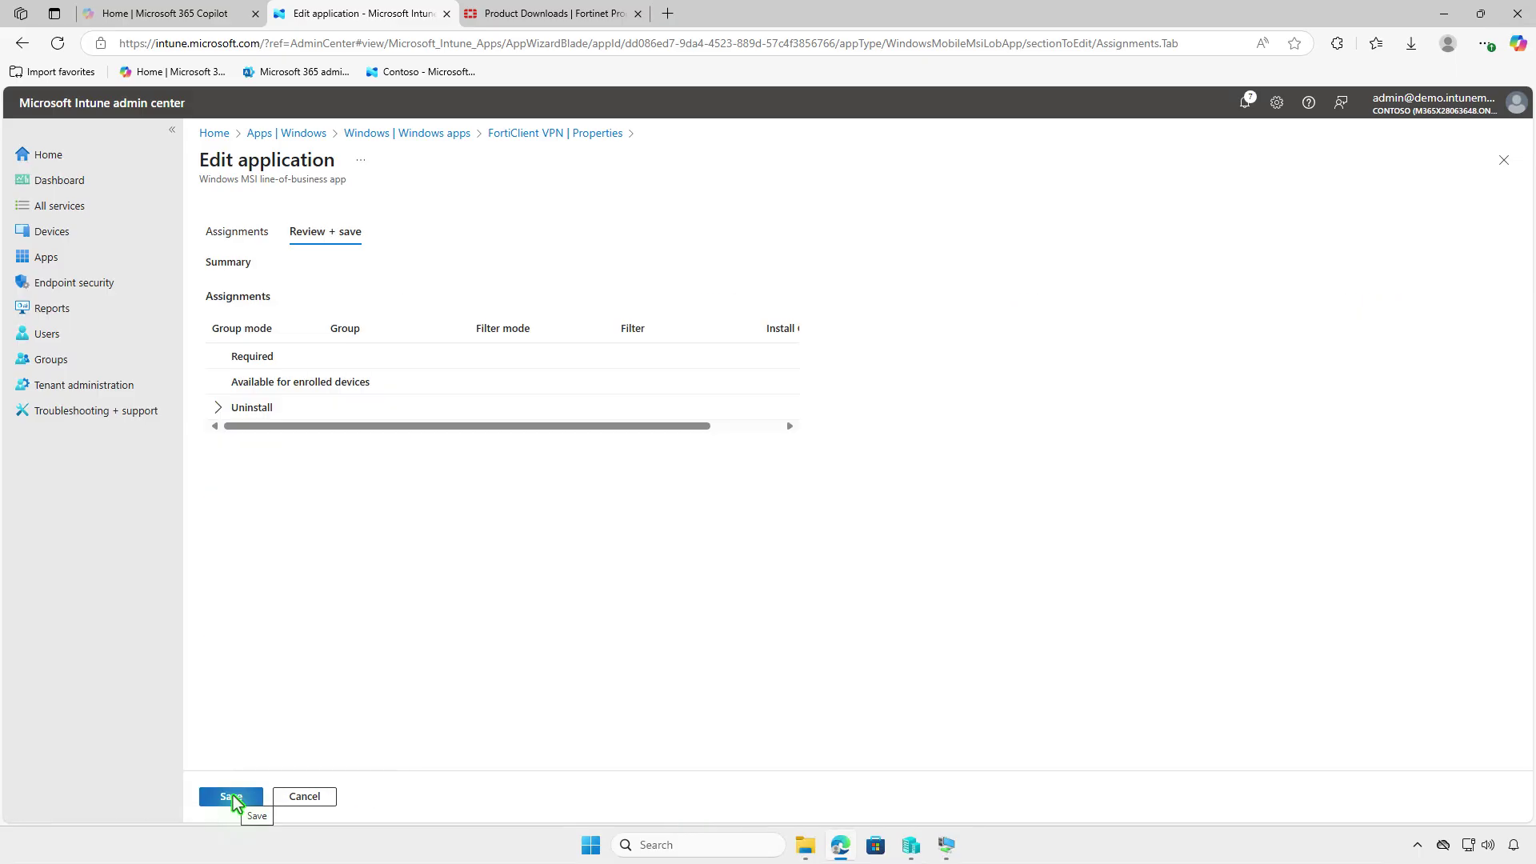
left_click(236, 798)
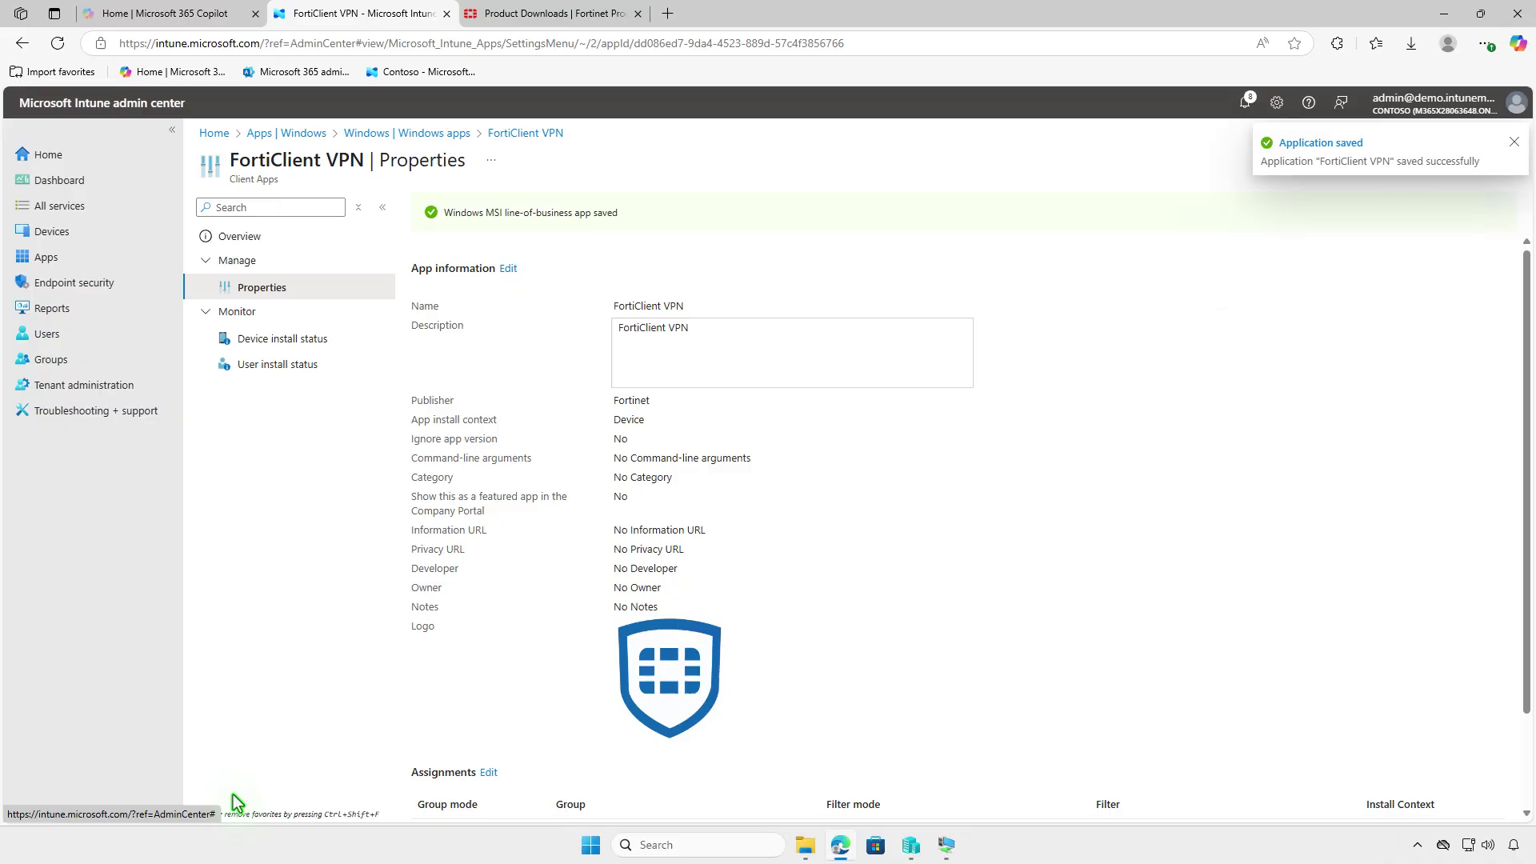